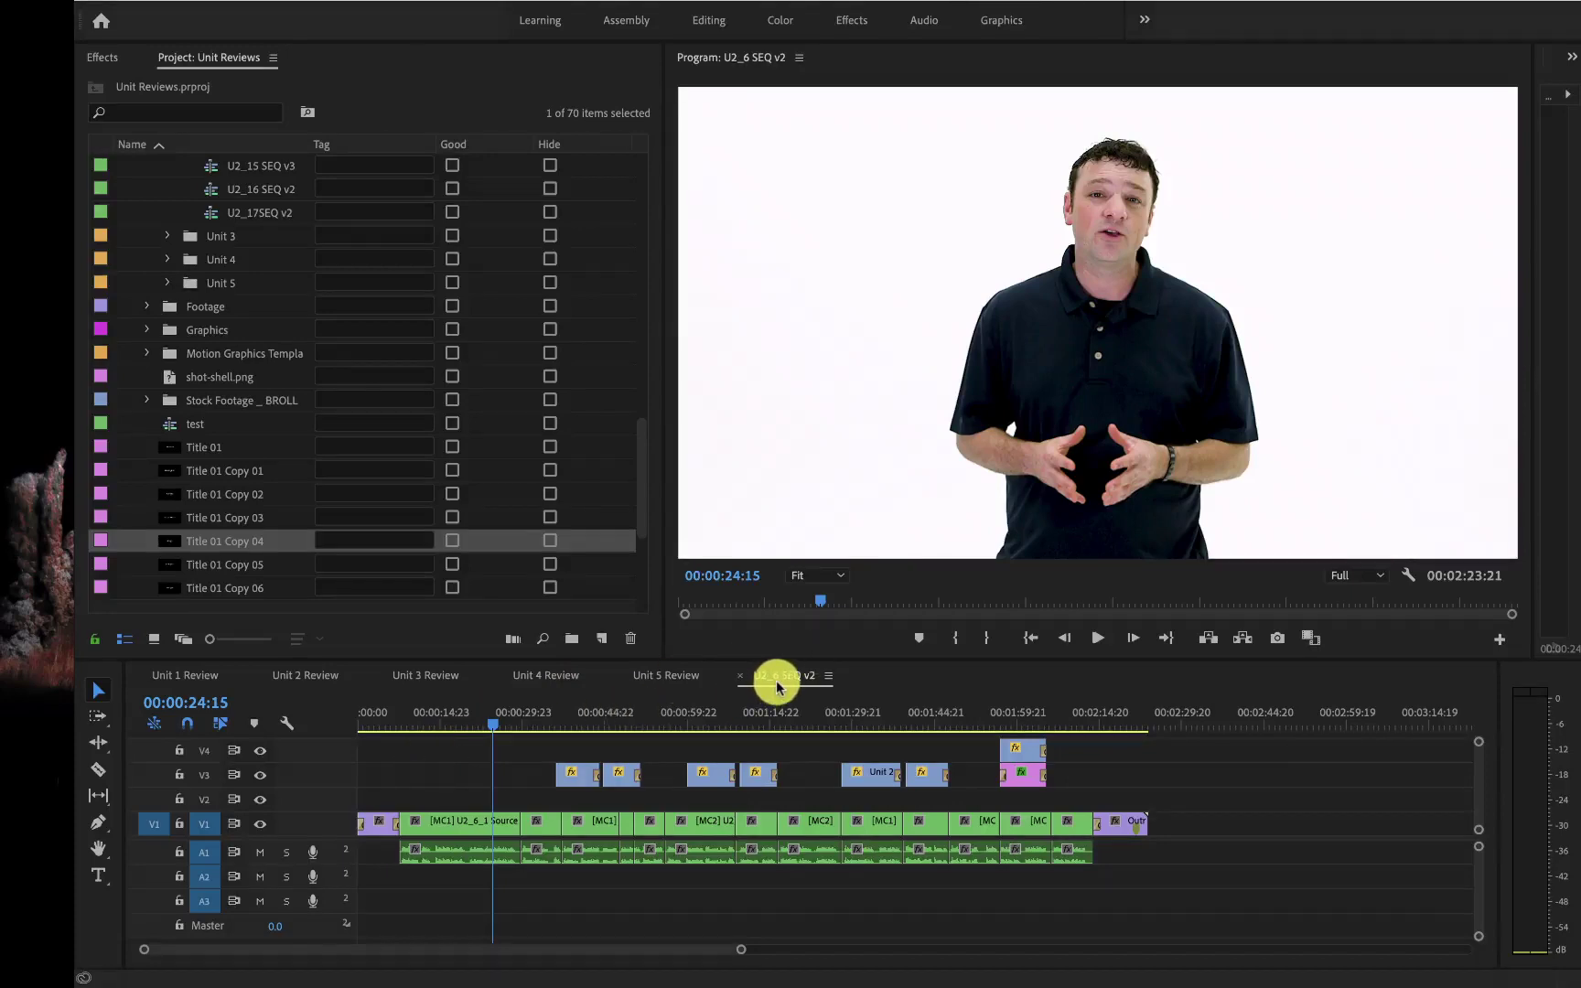
Step: Add one video track and zero audio tracks, placed before the first video track
right_click(314, 828)
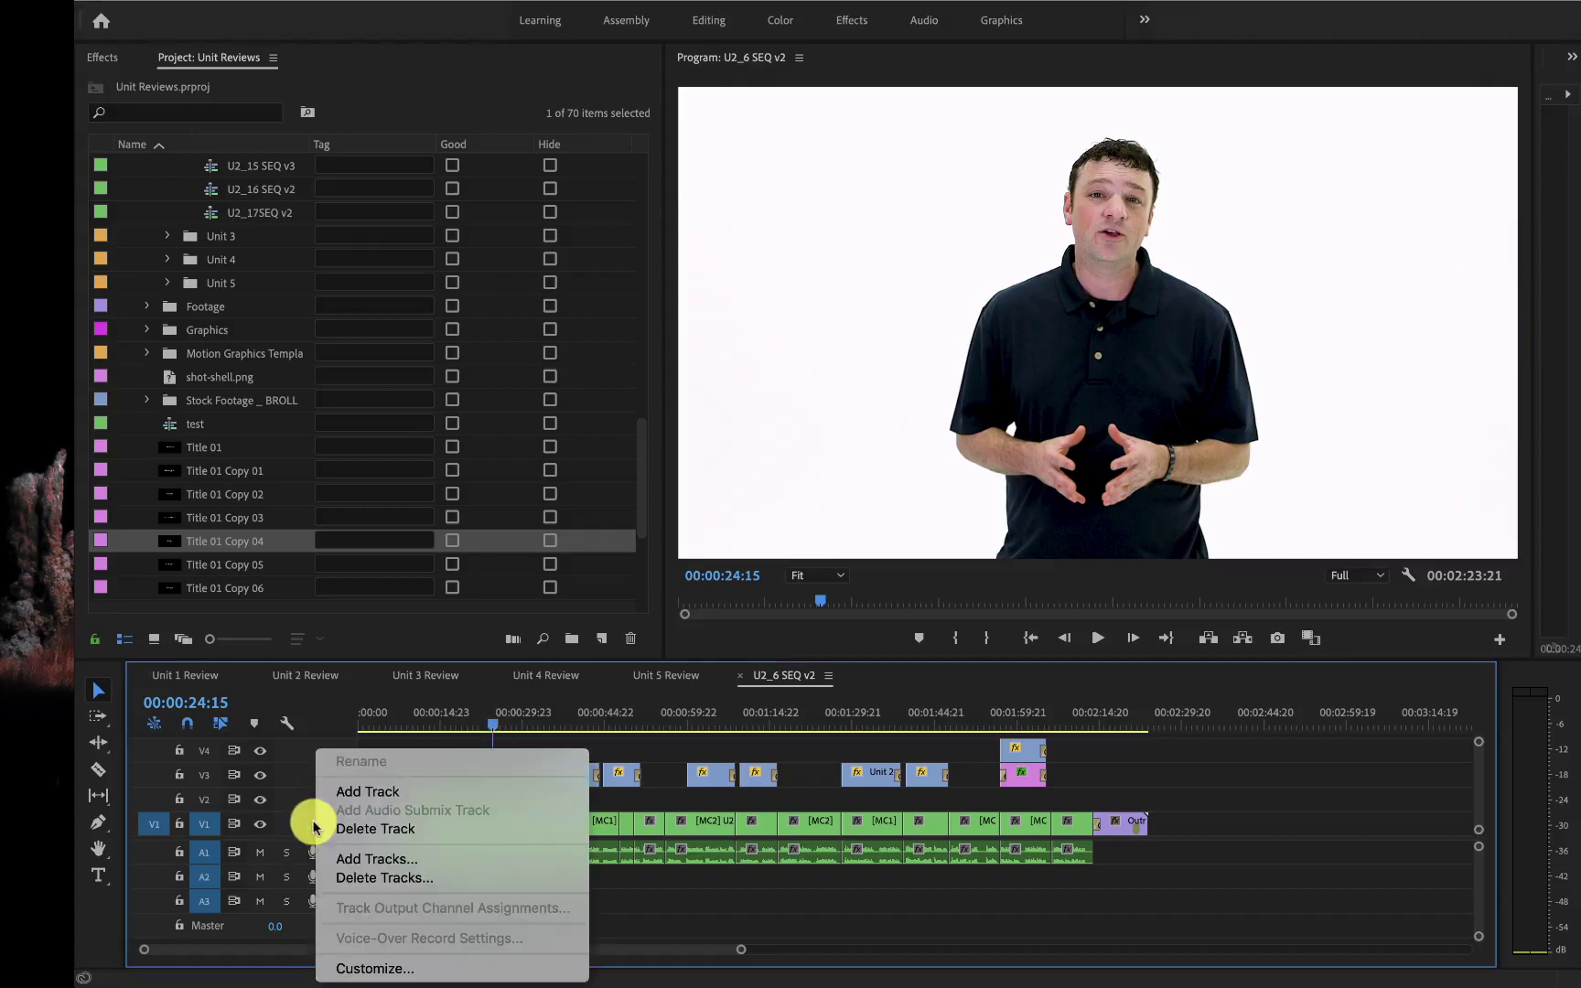
click(371, 857)
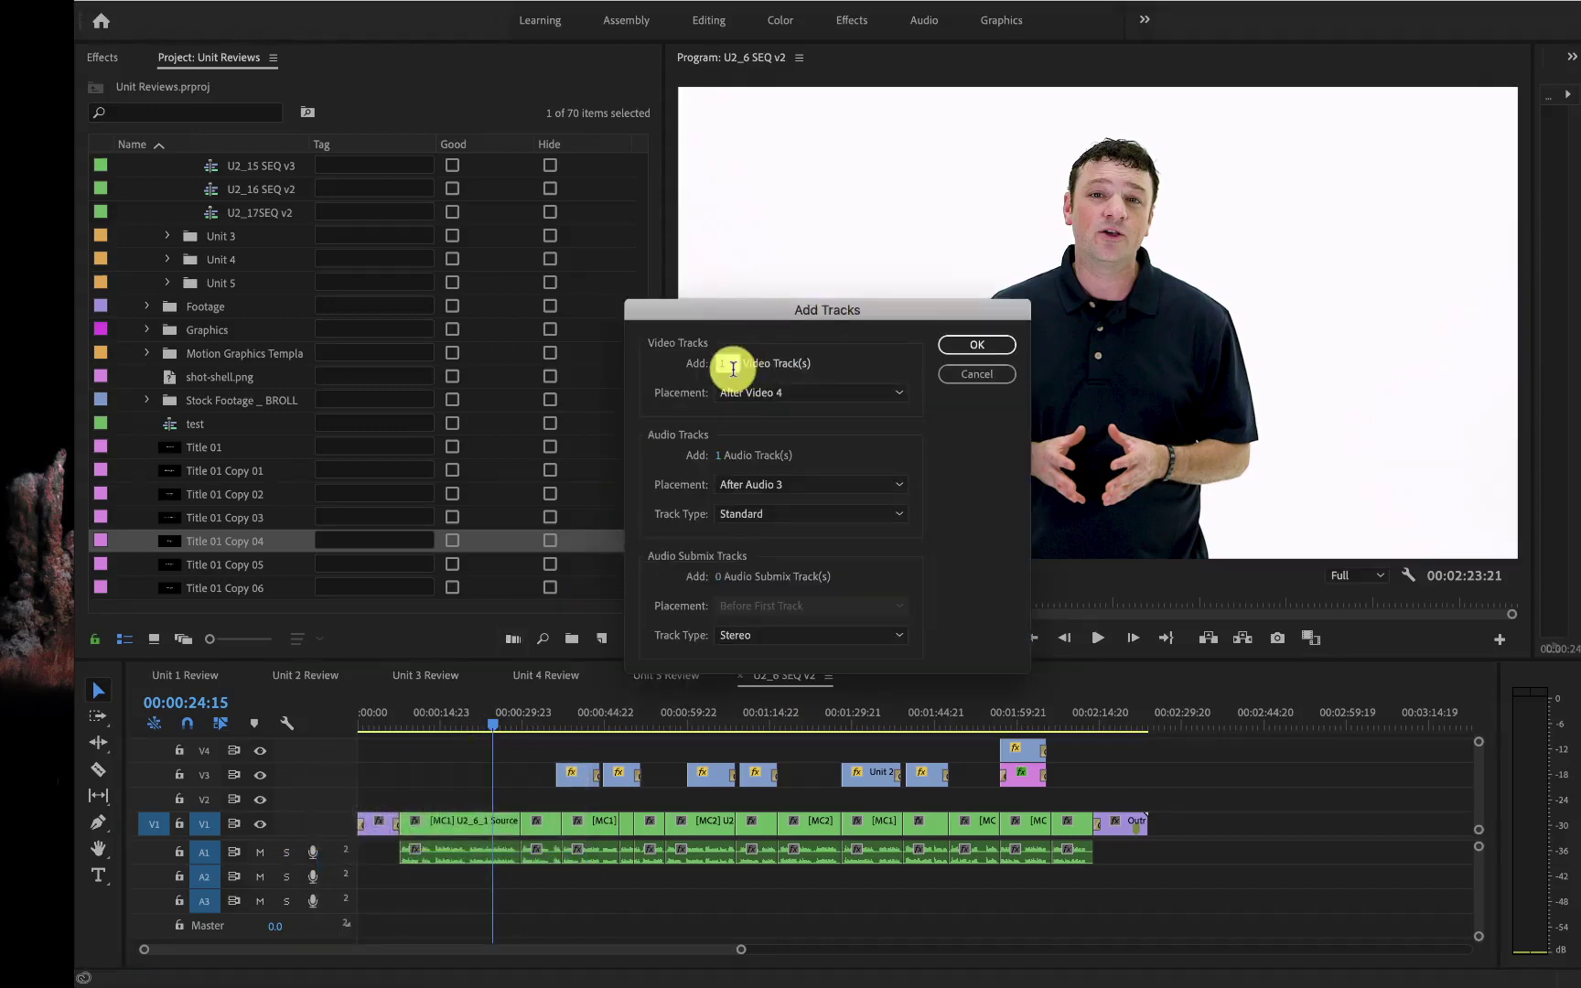
click(719, 457)
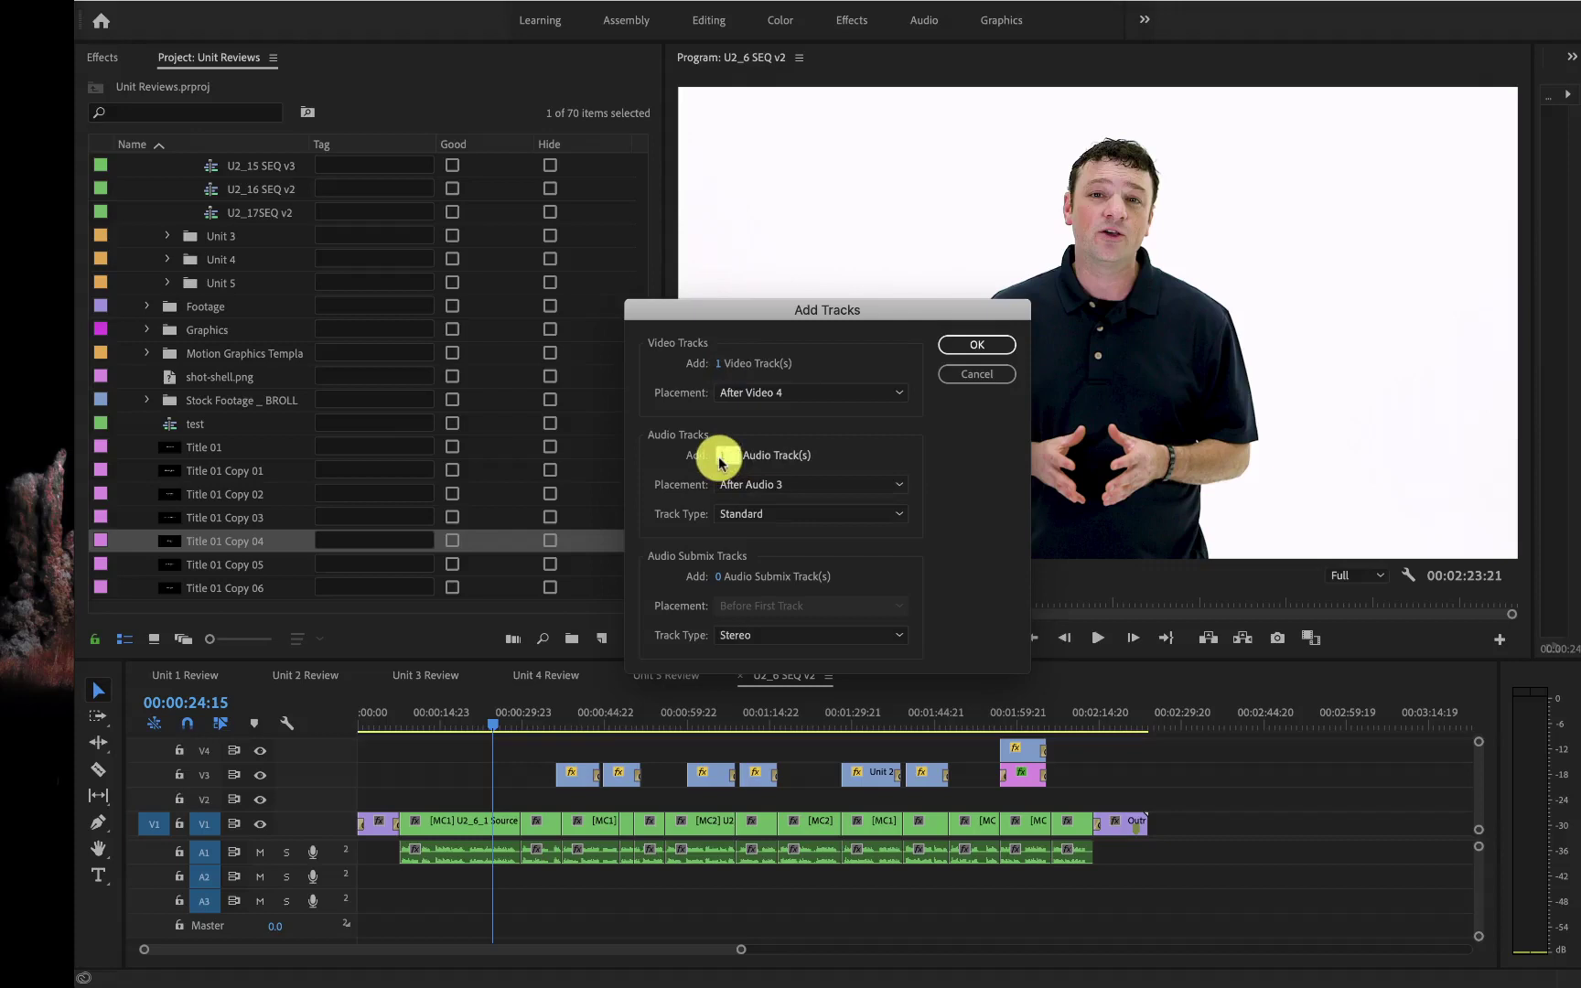
click(789, 392)
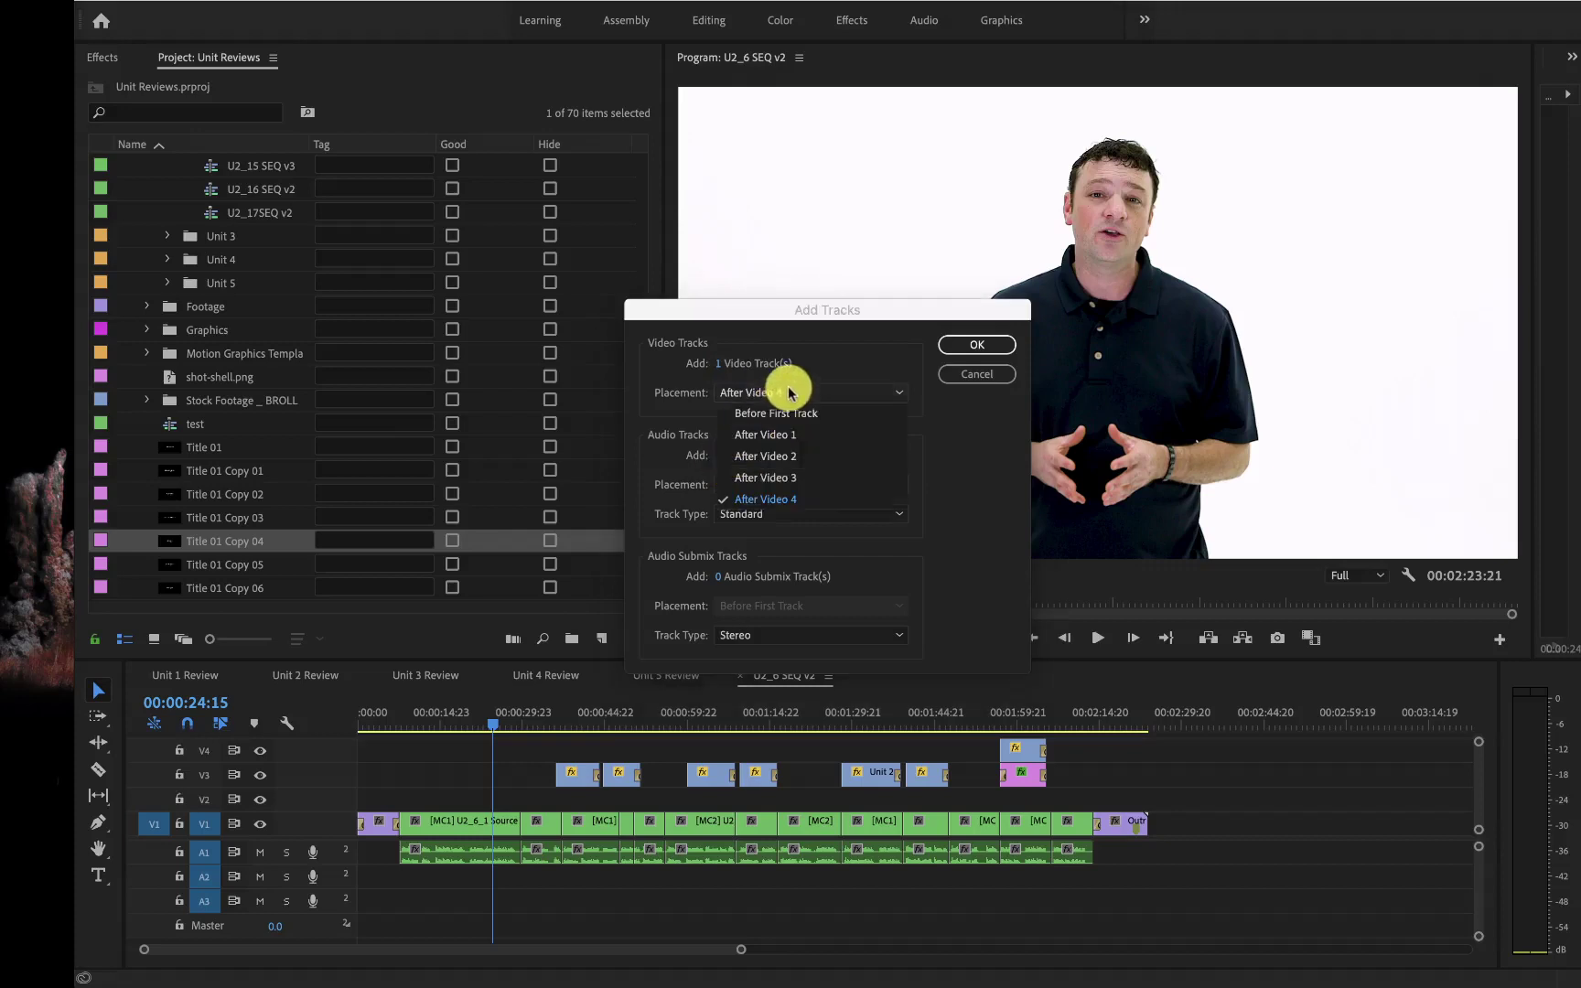
click(789, 413)
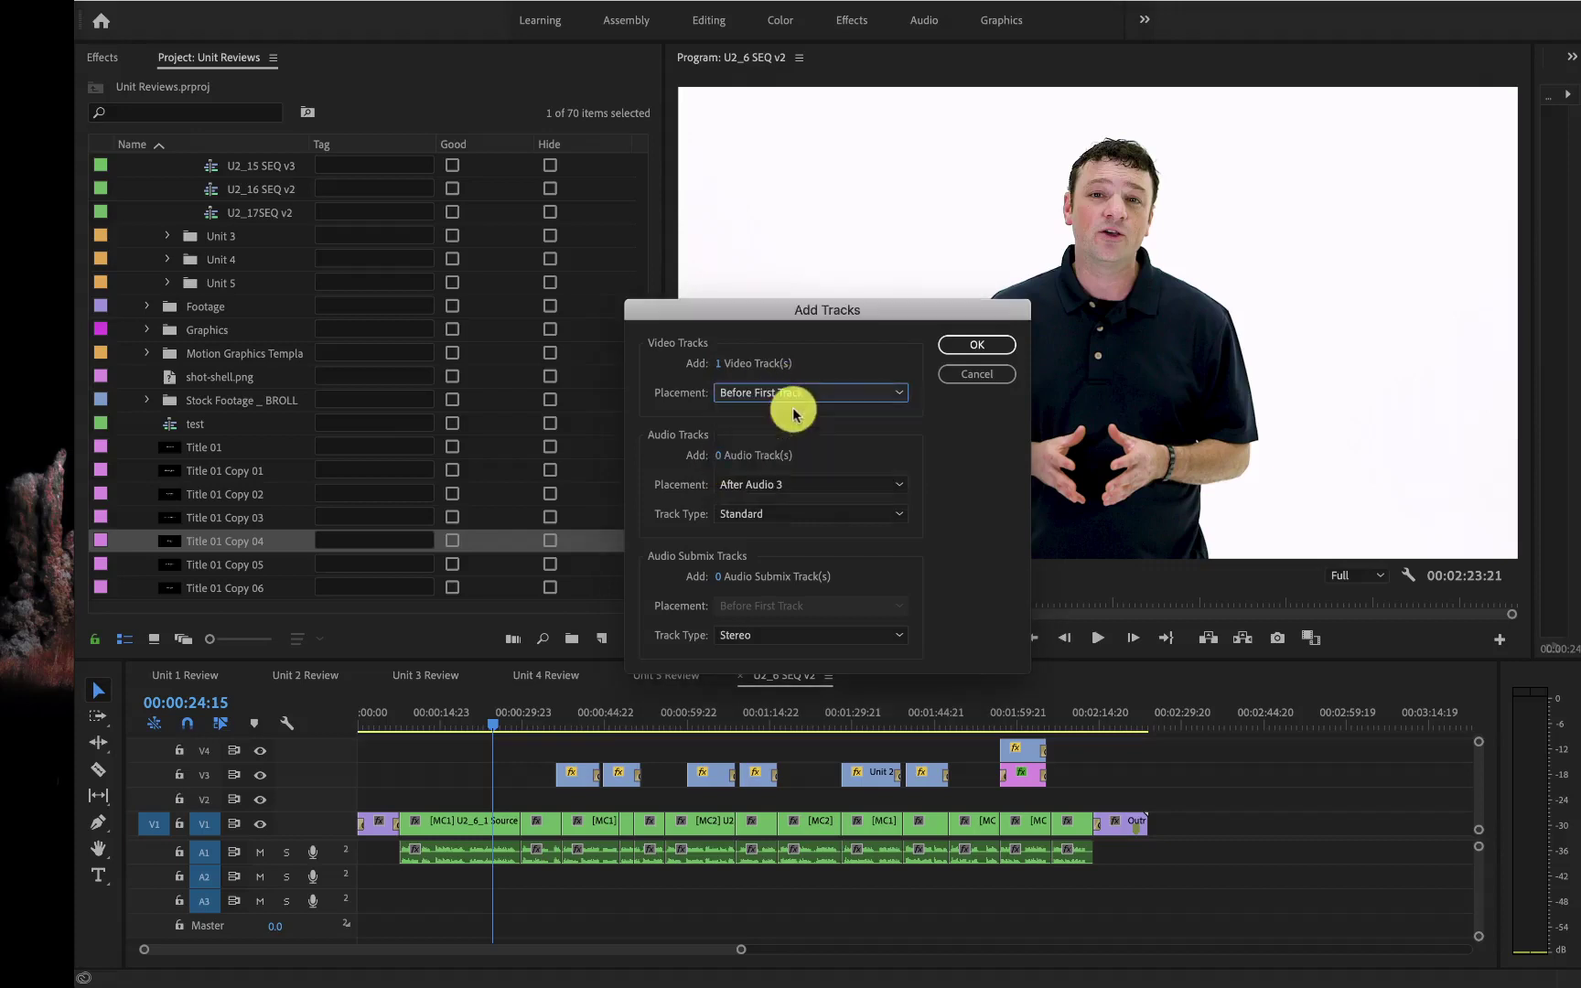
click(972, 346)
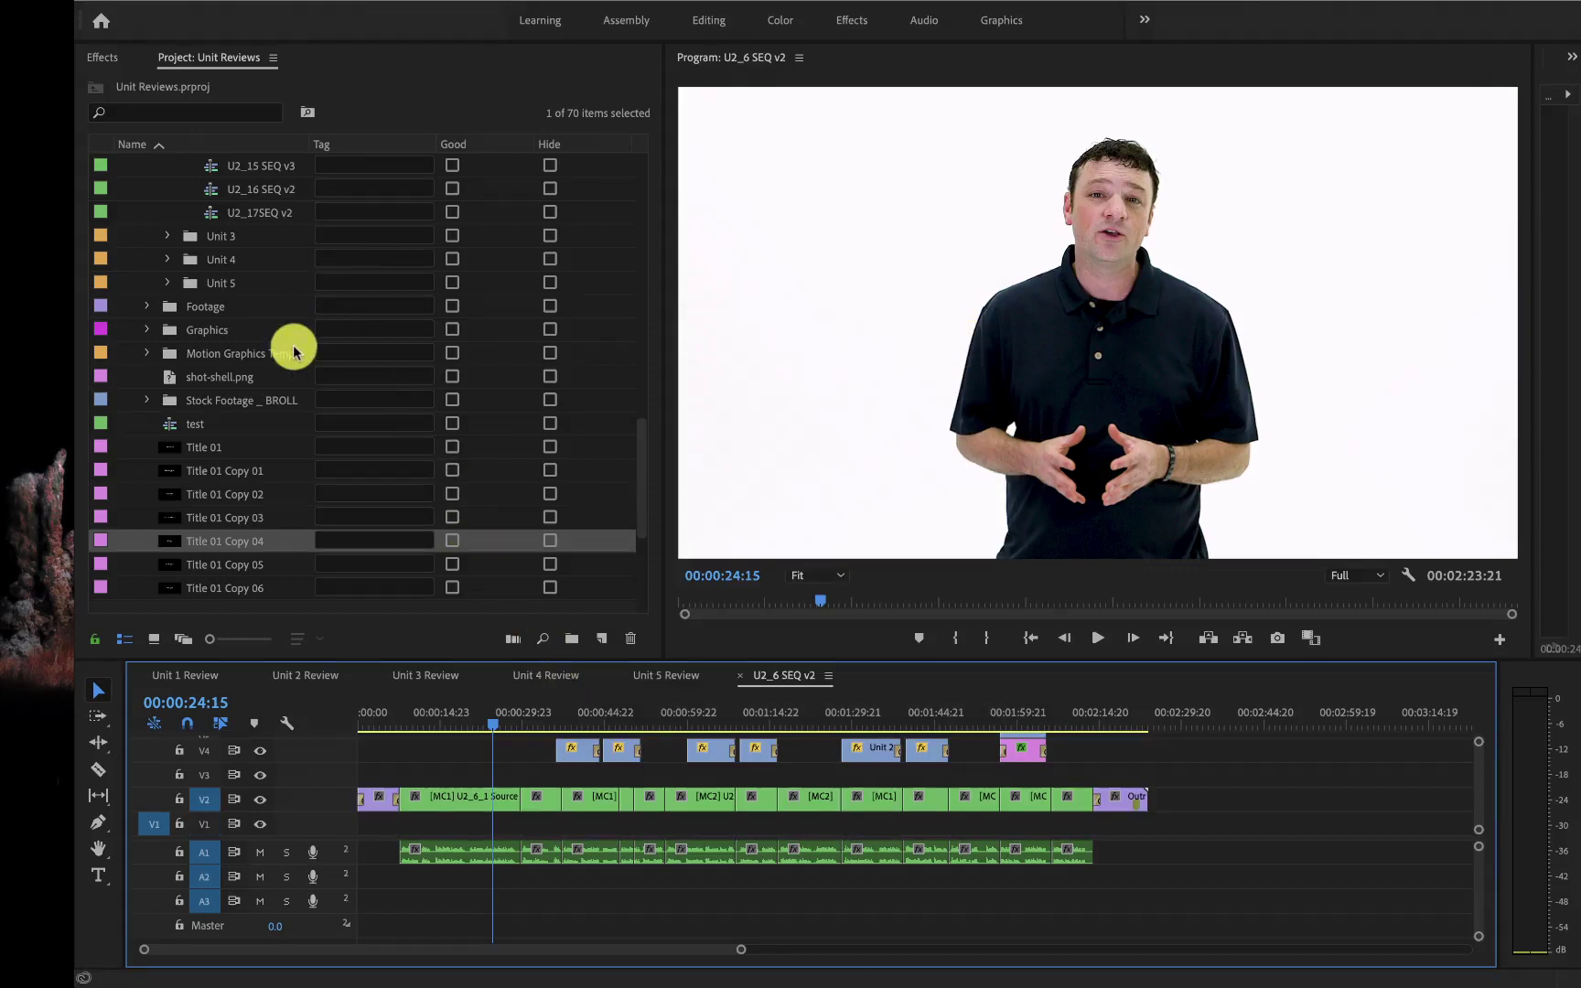
Step: Search the Project panel for 'white matte' and browse the Sequence menu without choosing anything
scroll(293, 348, down, 3)
scroll(292, 350, up, 7)
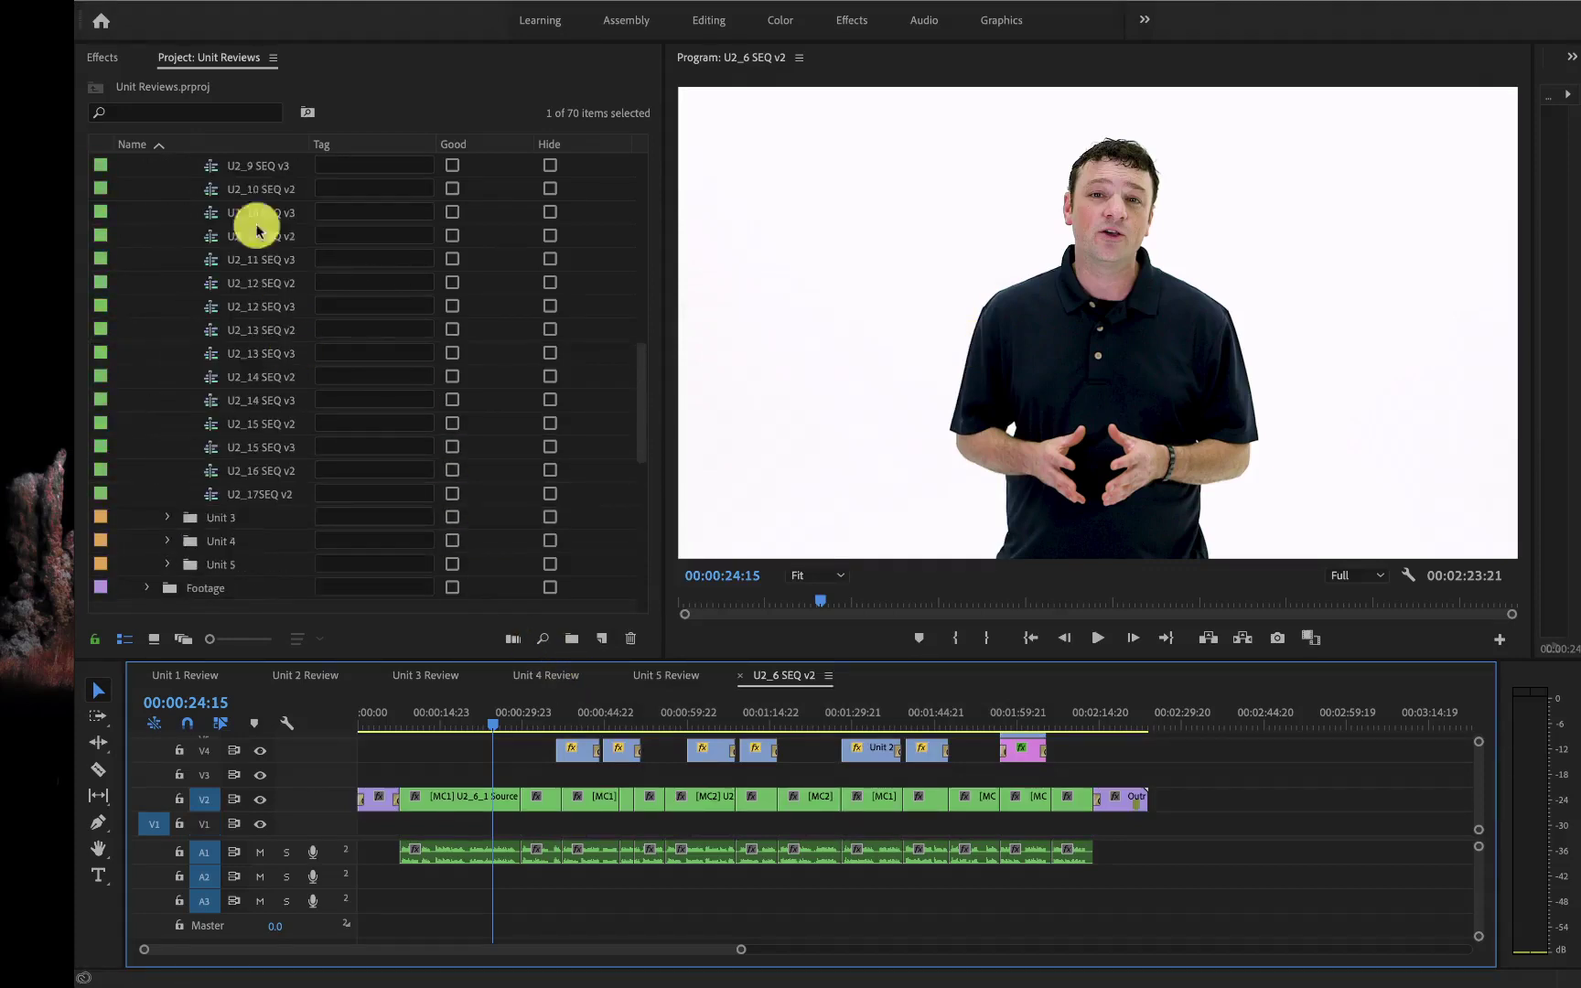
click(209, 113)
text(whit)
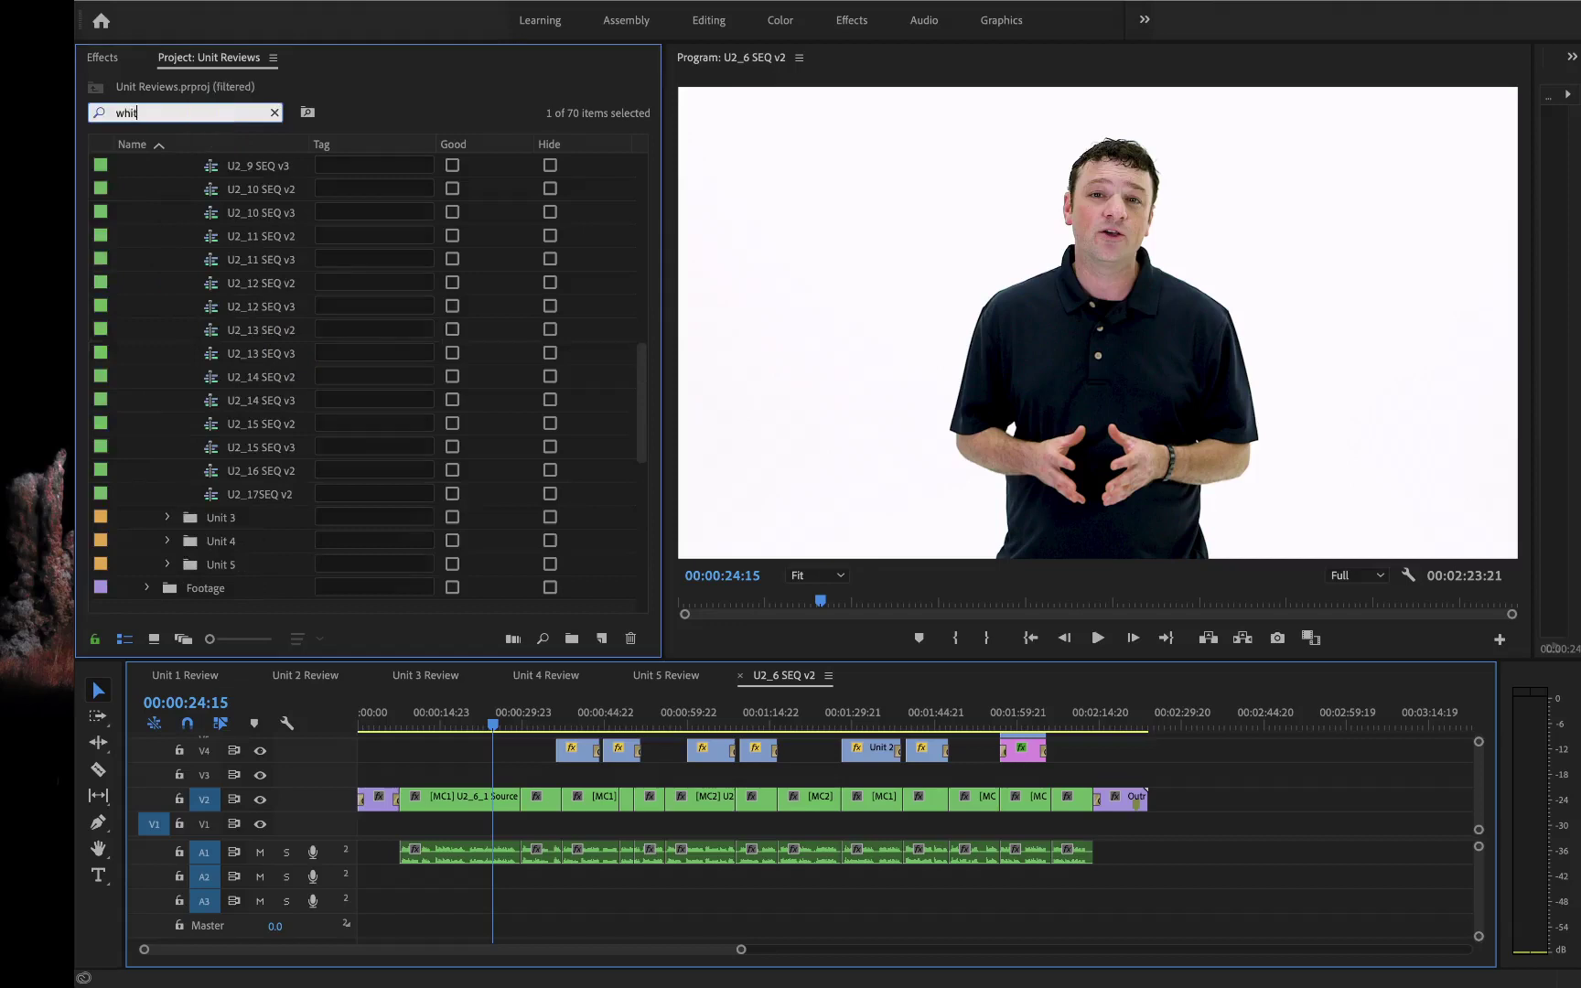
text(e matte)
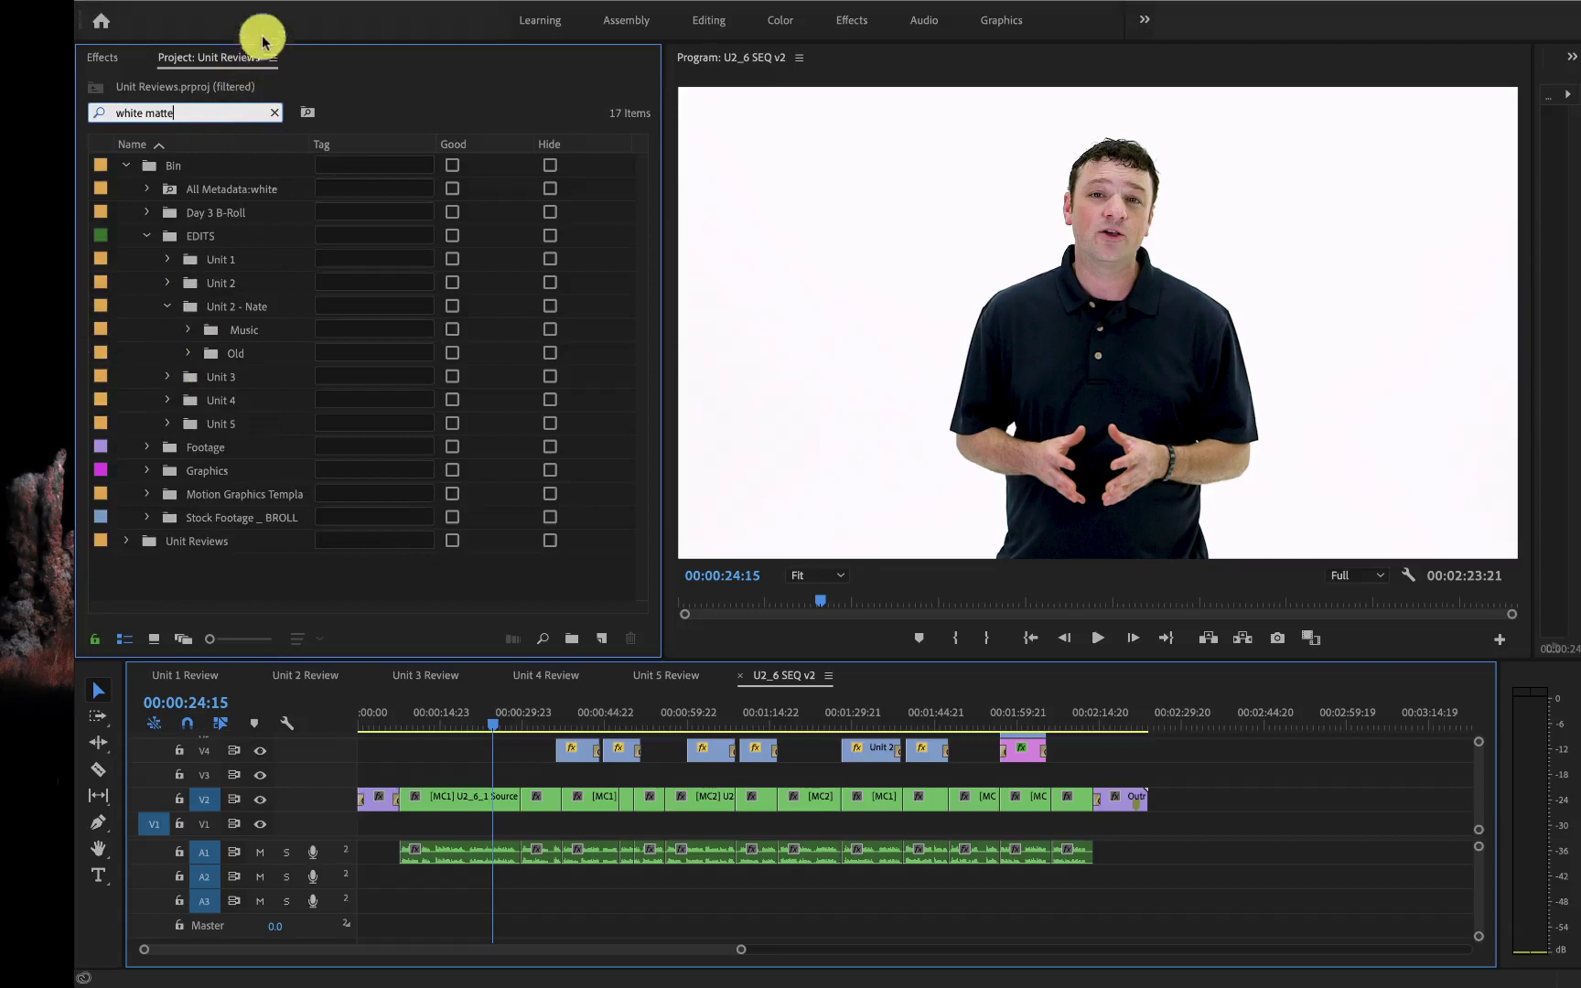
click(188, 0)
mouse_move(275, 0)
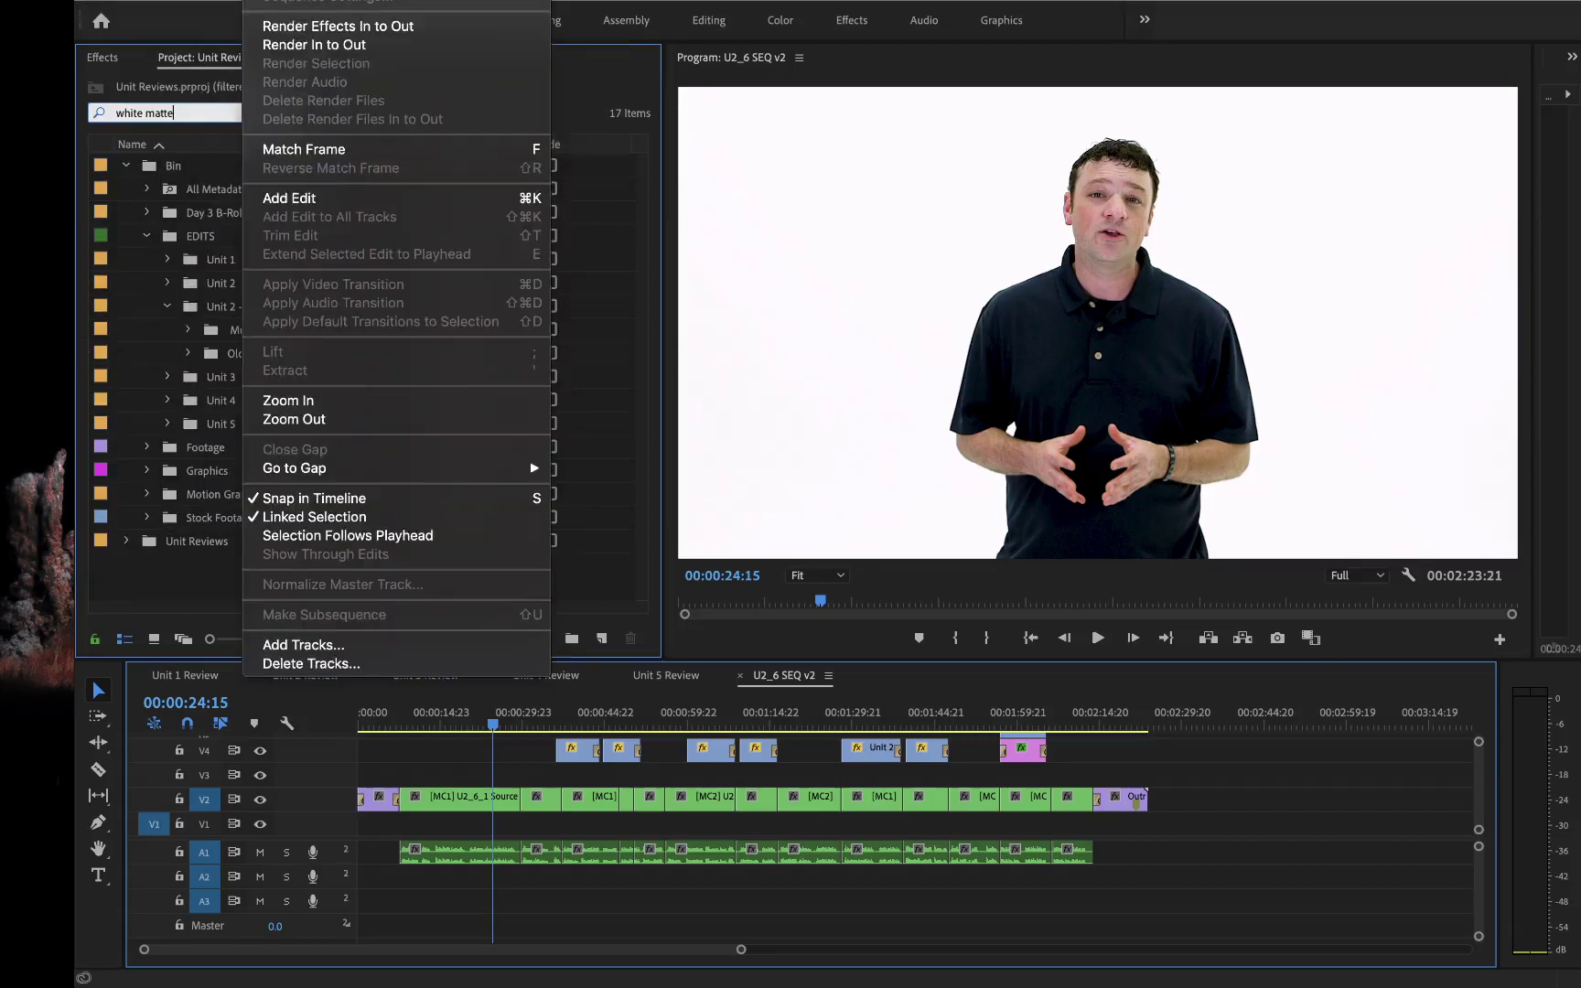
click(268, 596)
Step: Create a 1920x1080 white Color Matte named 'White Matte' from the Project panel
right_click(268, 597)
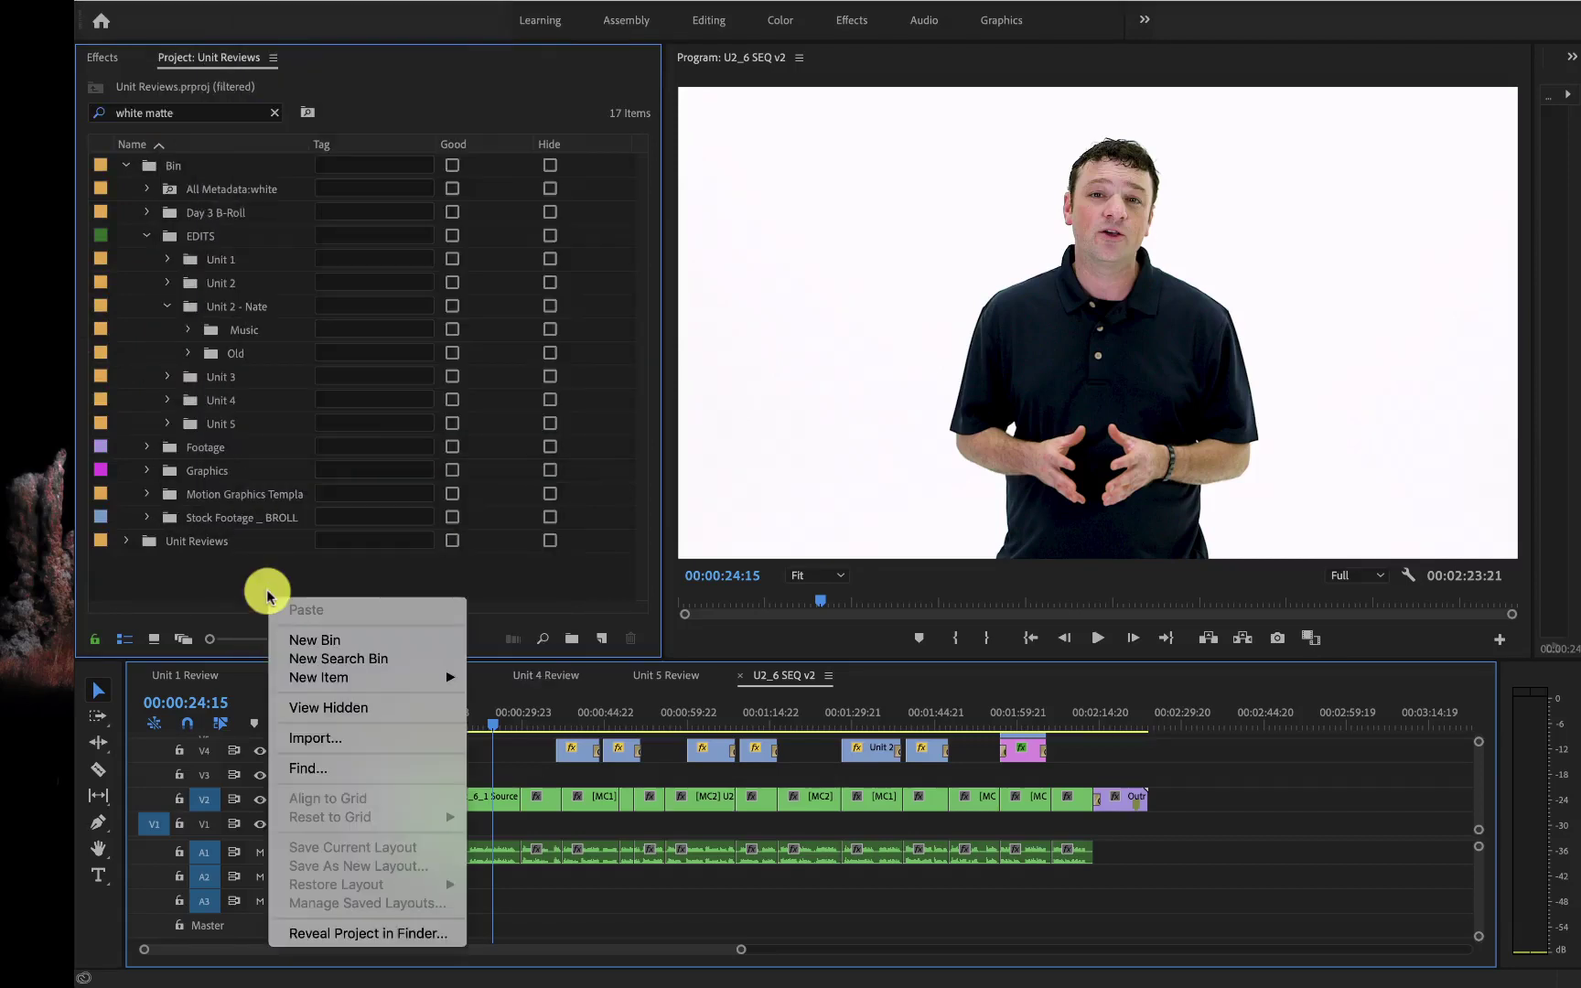
mouse_move(339, 677)
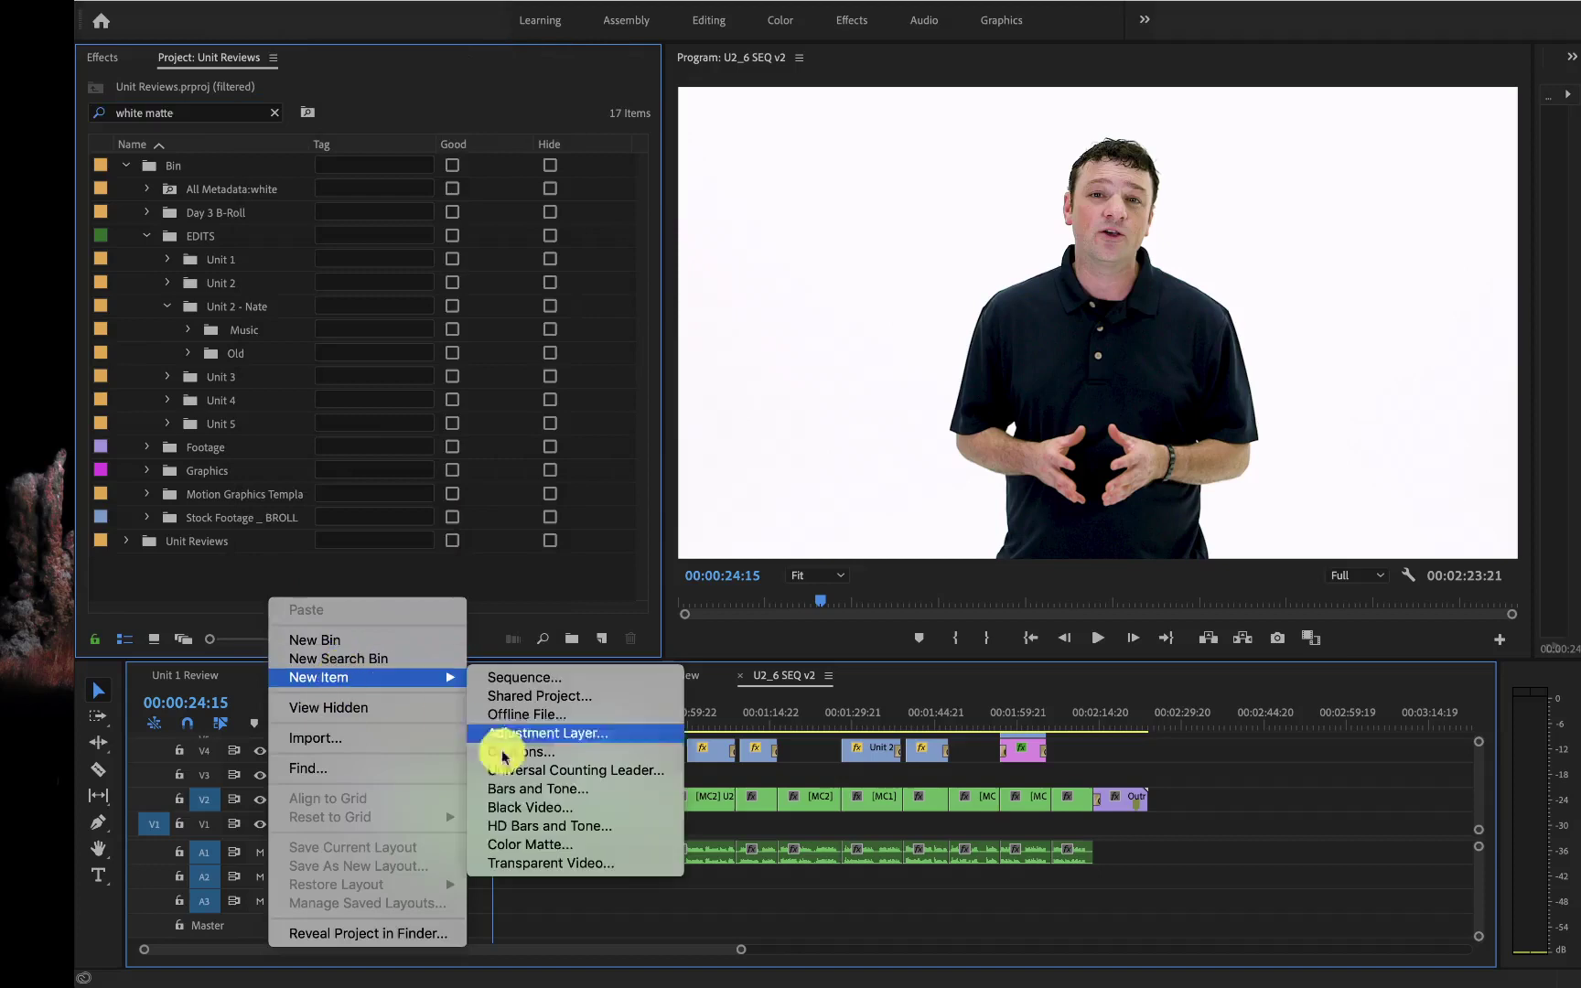
click(548, 840)
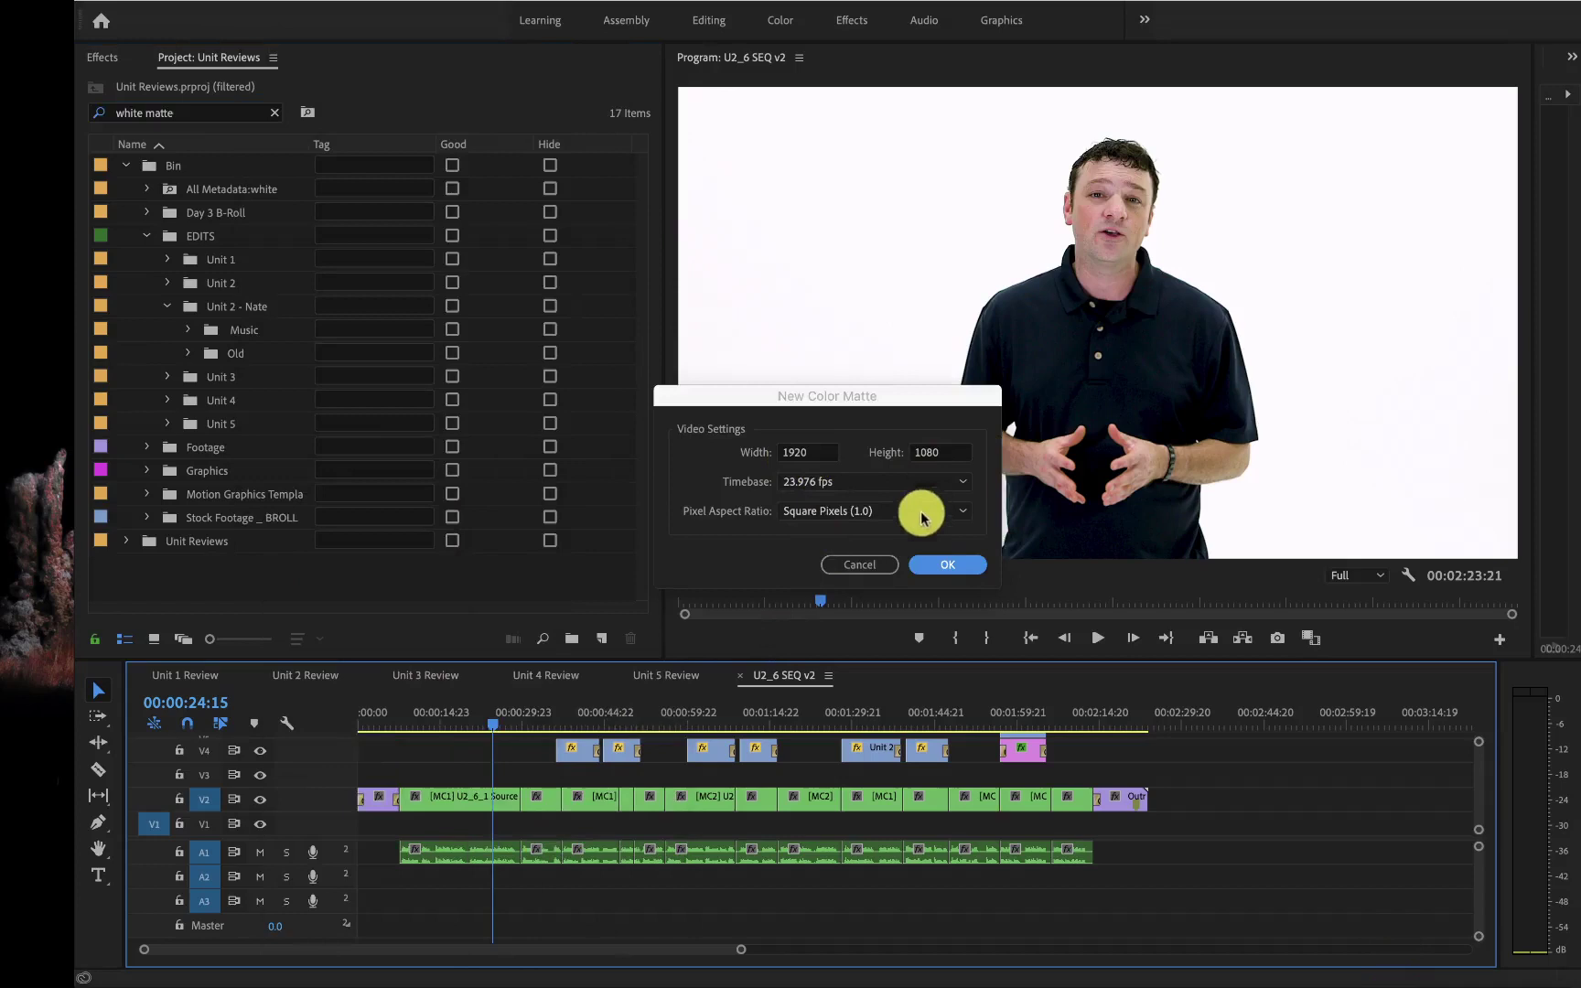
click(926, 566)
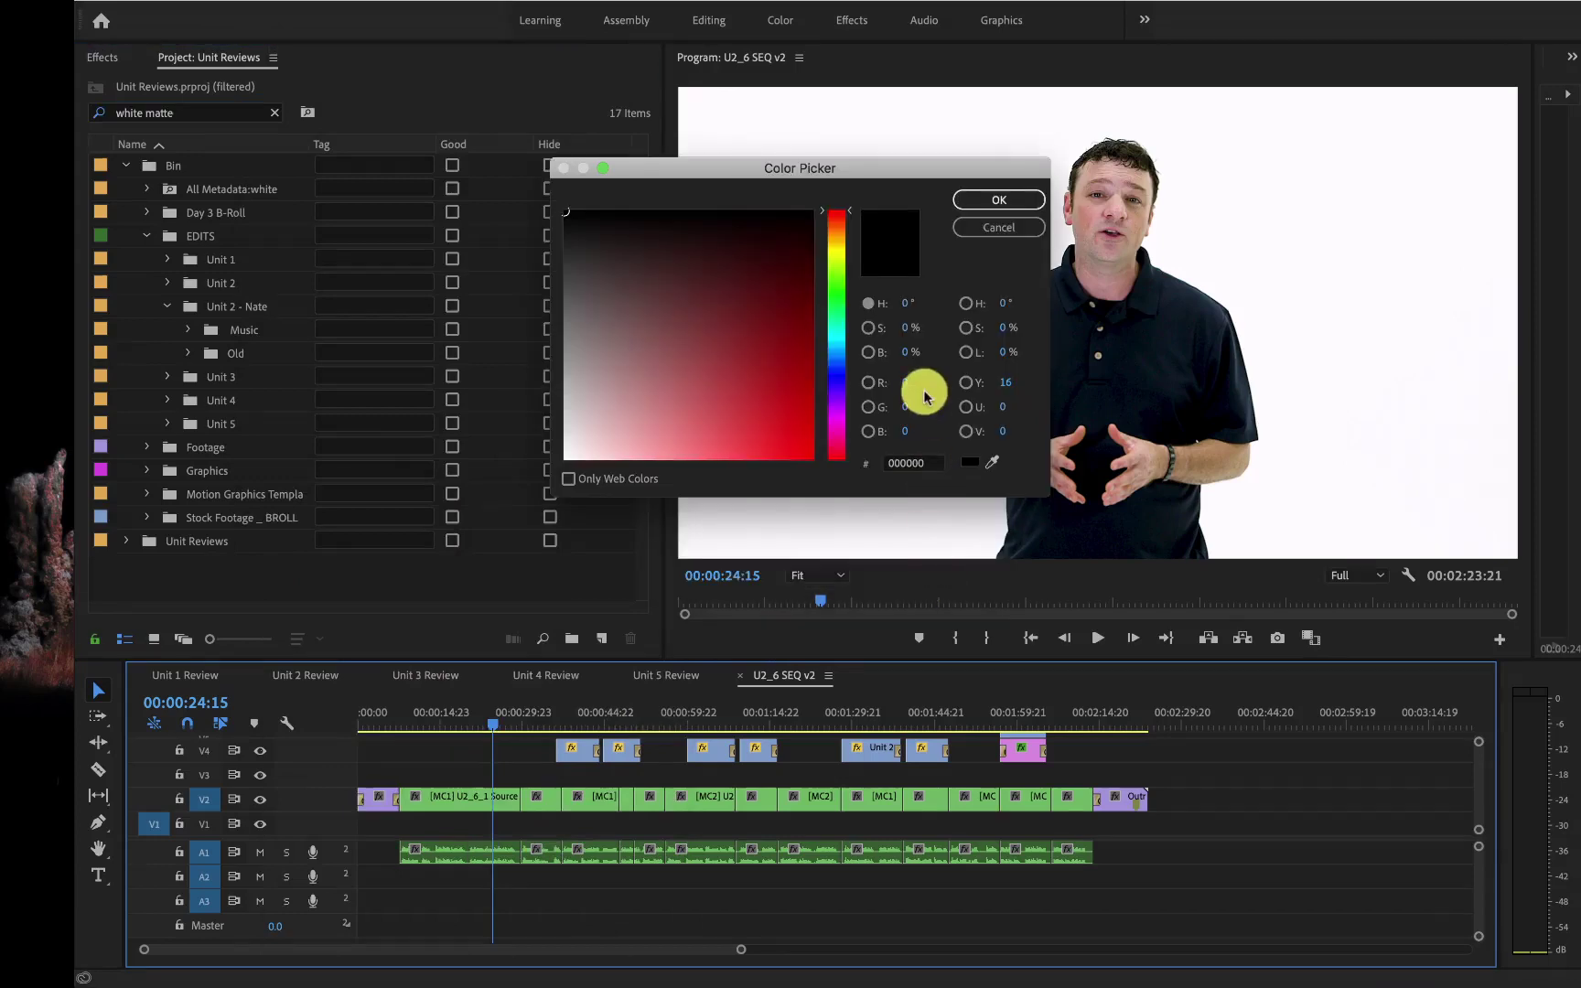
drag(703, 363, 519, 452)
click(1009, 200)
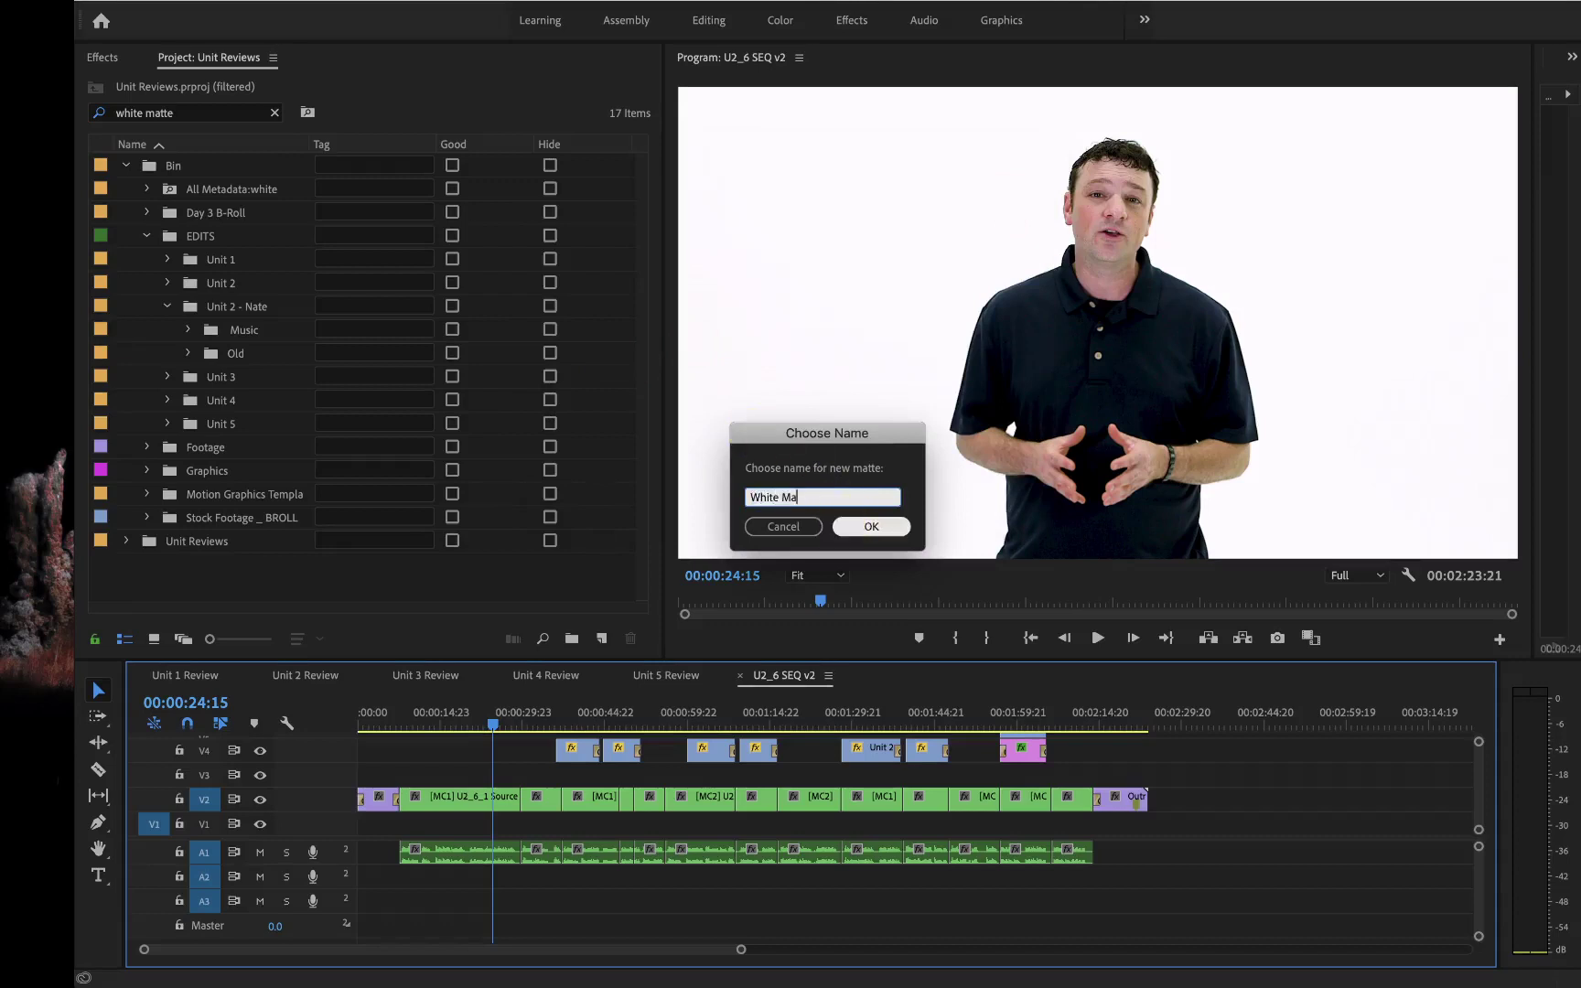
text(White Matte)
key(Return)
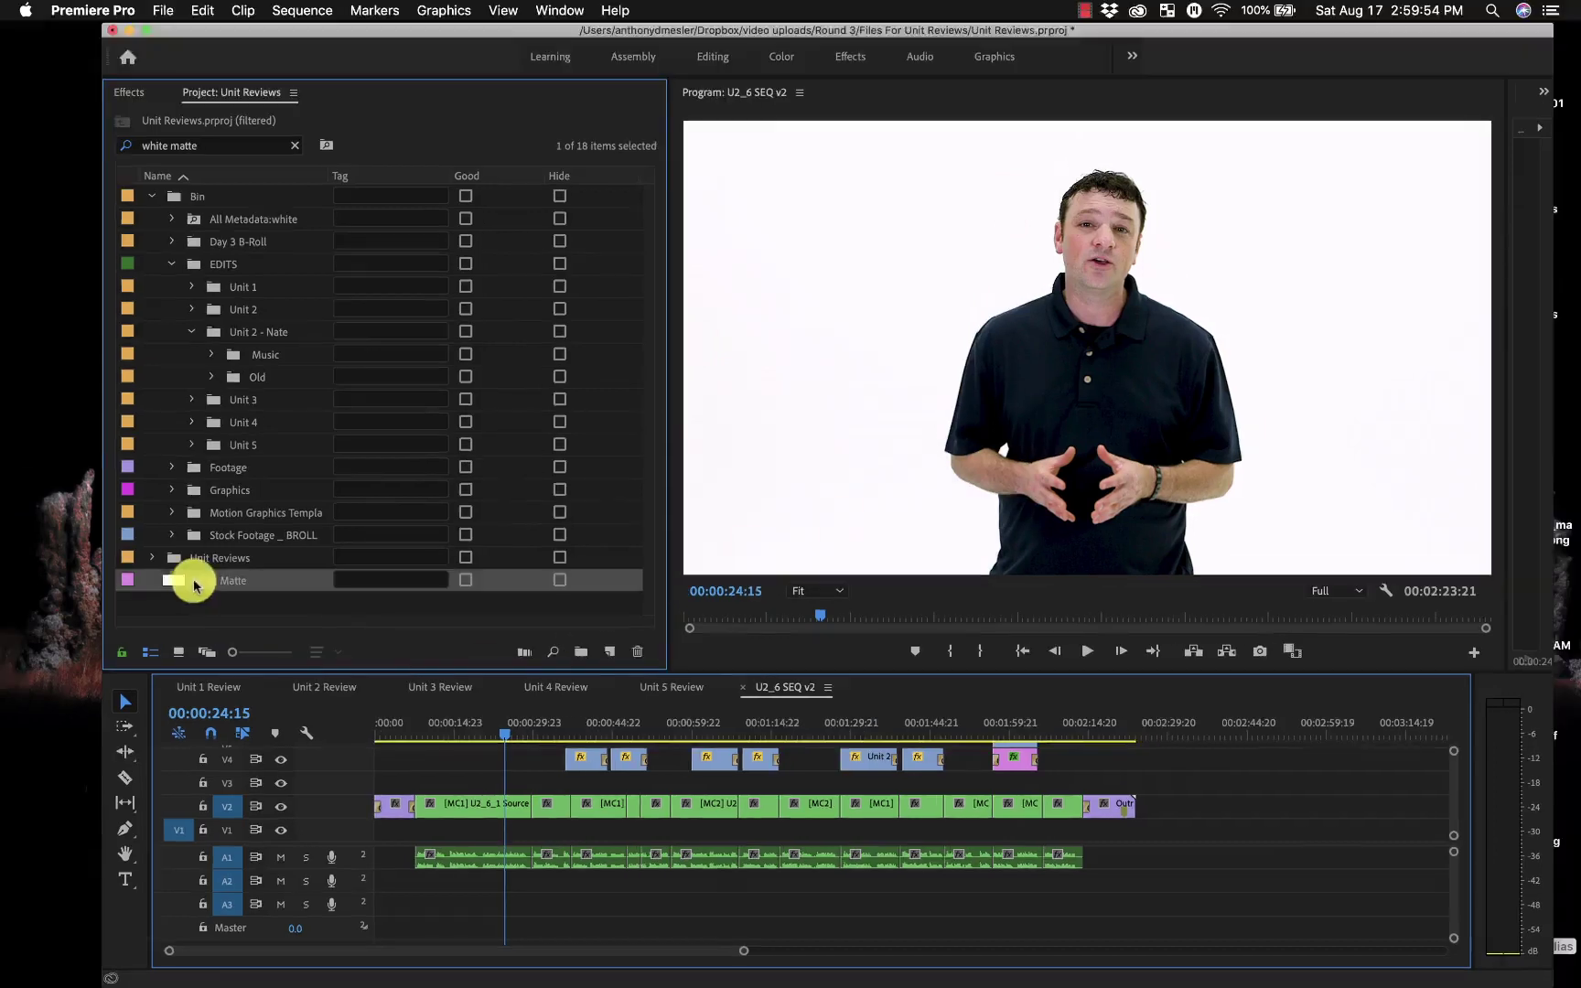
Step: Place White Matte at the start of the bottom track, then play back around 18–29 seconds
drag(176, 580, 1138, 809)
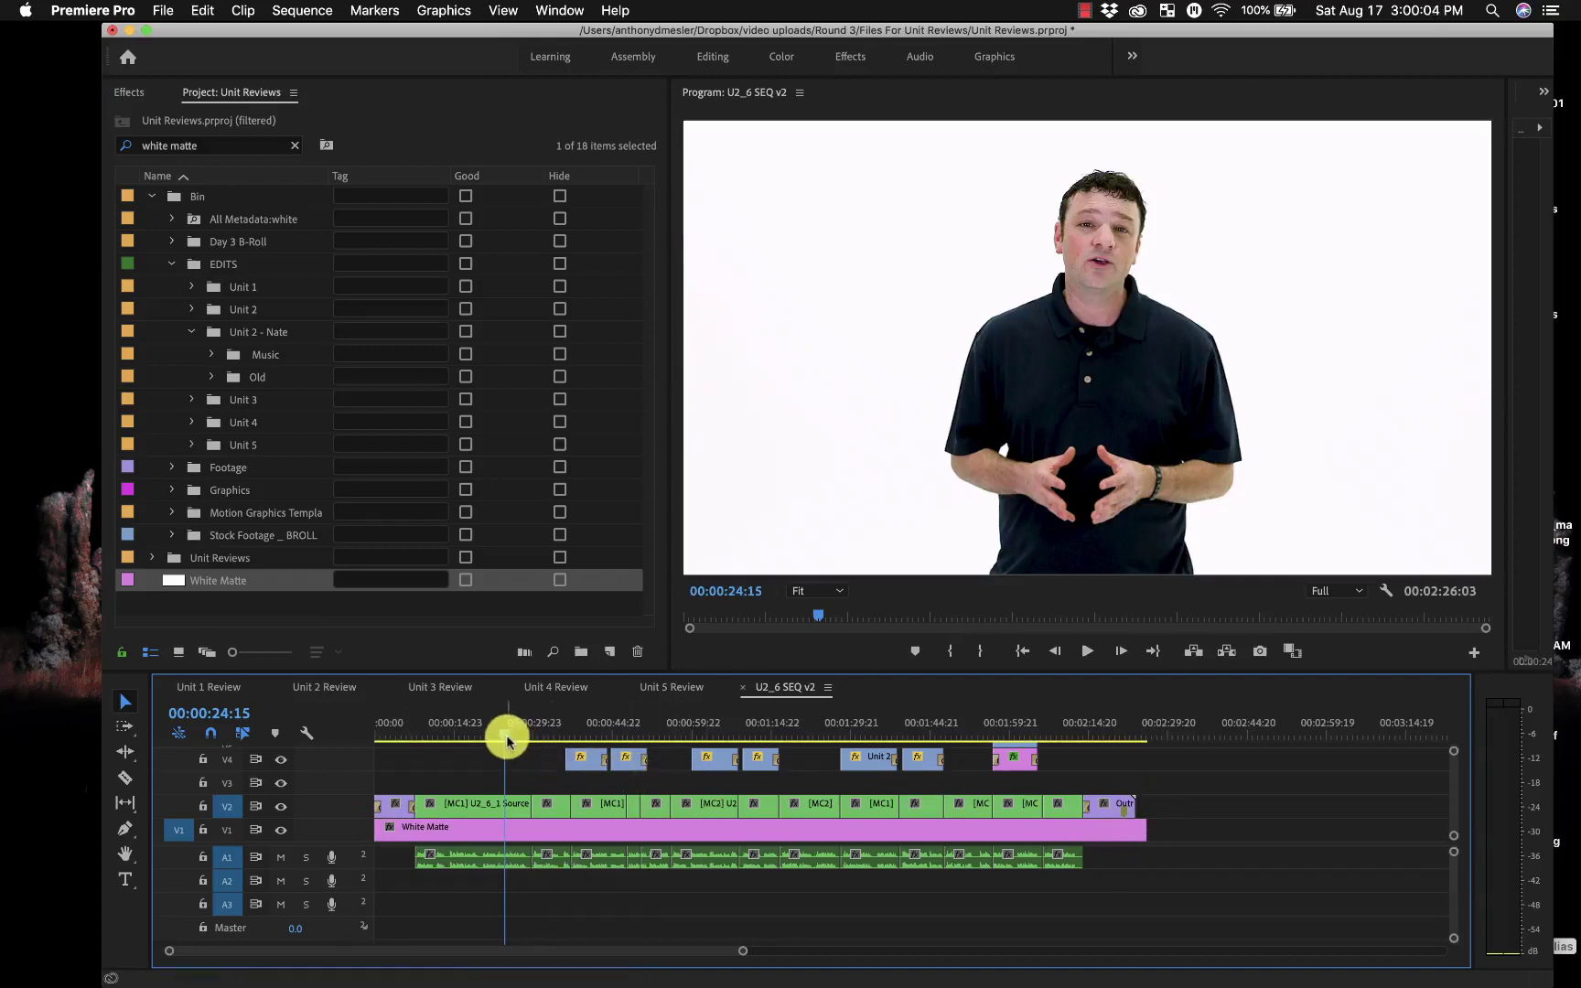
drag(505, 736, 471, 738)
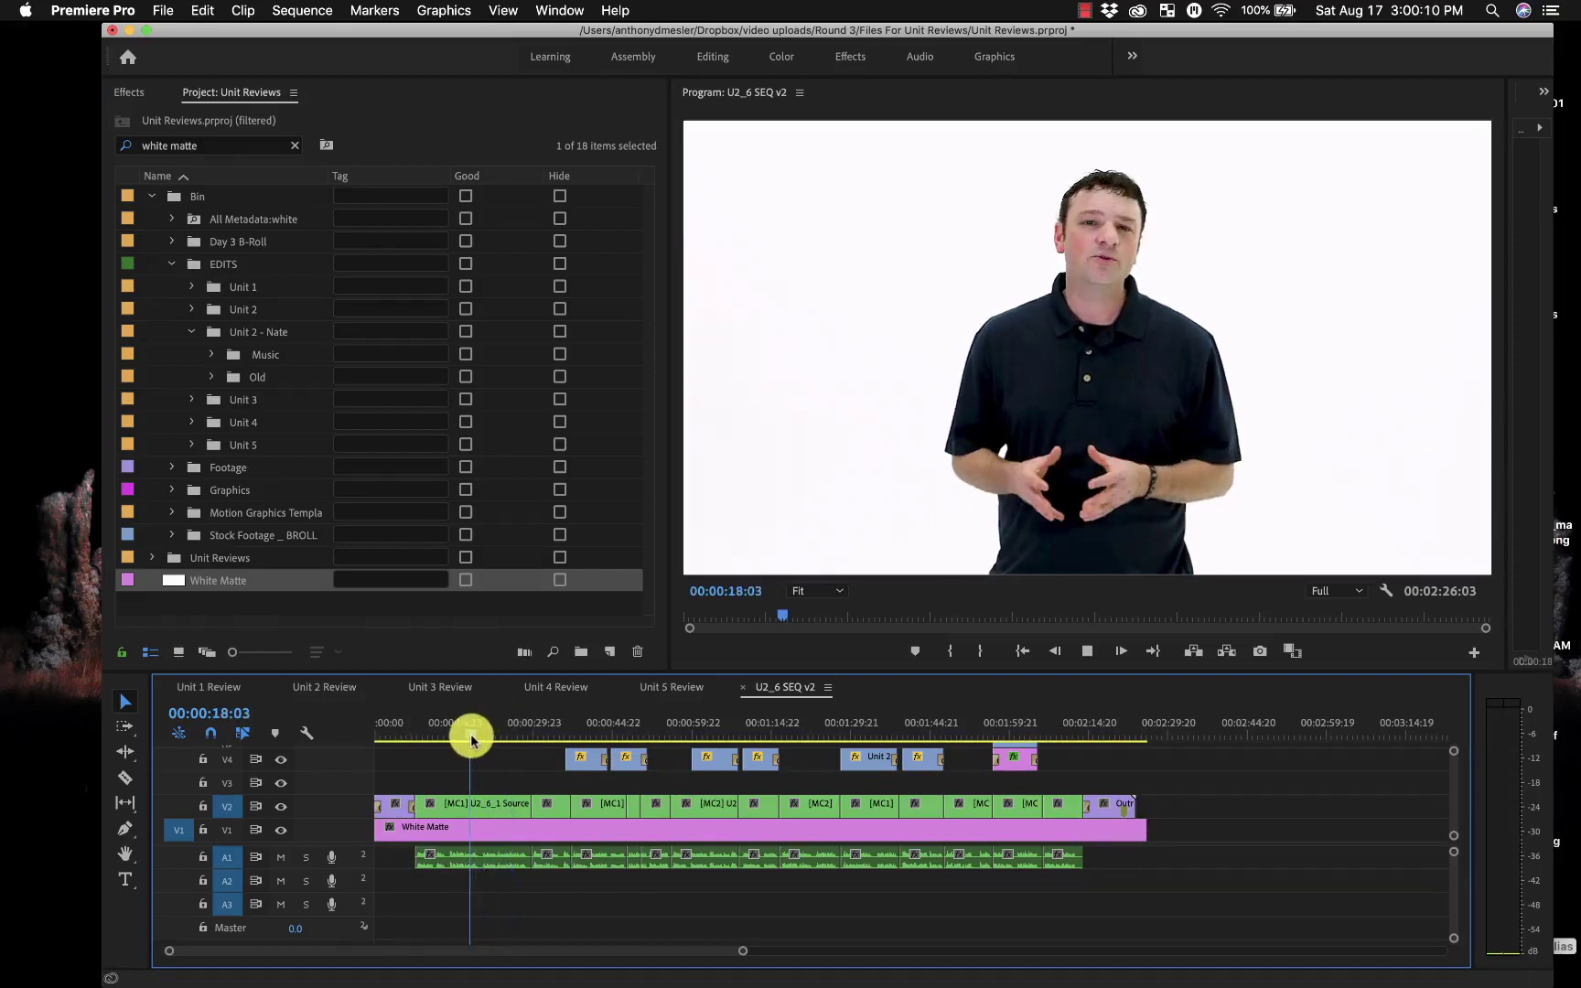
key(space)
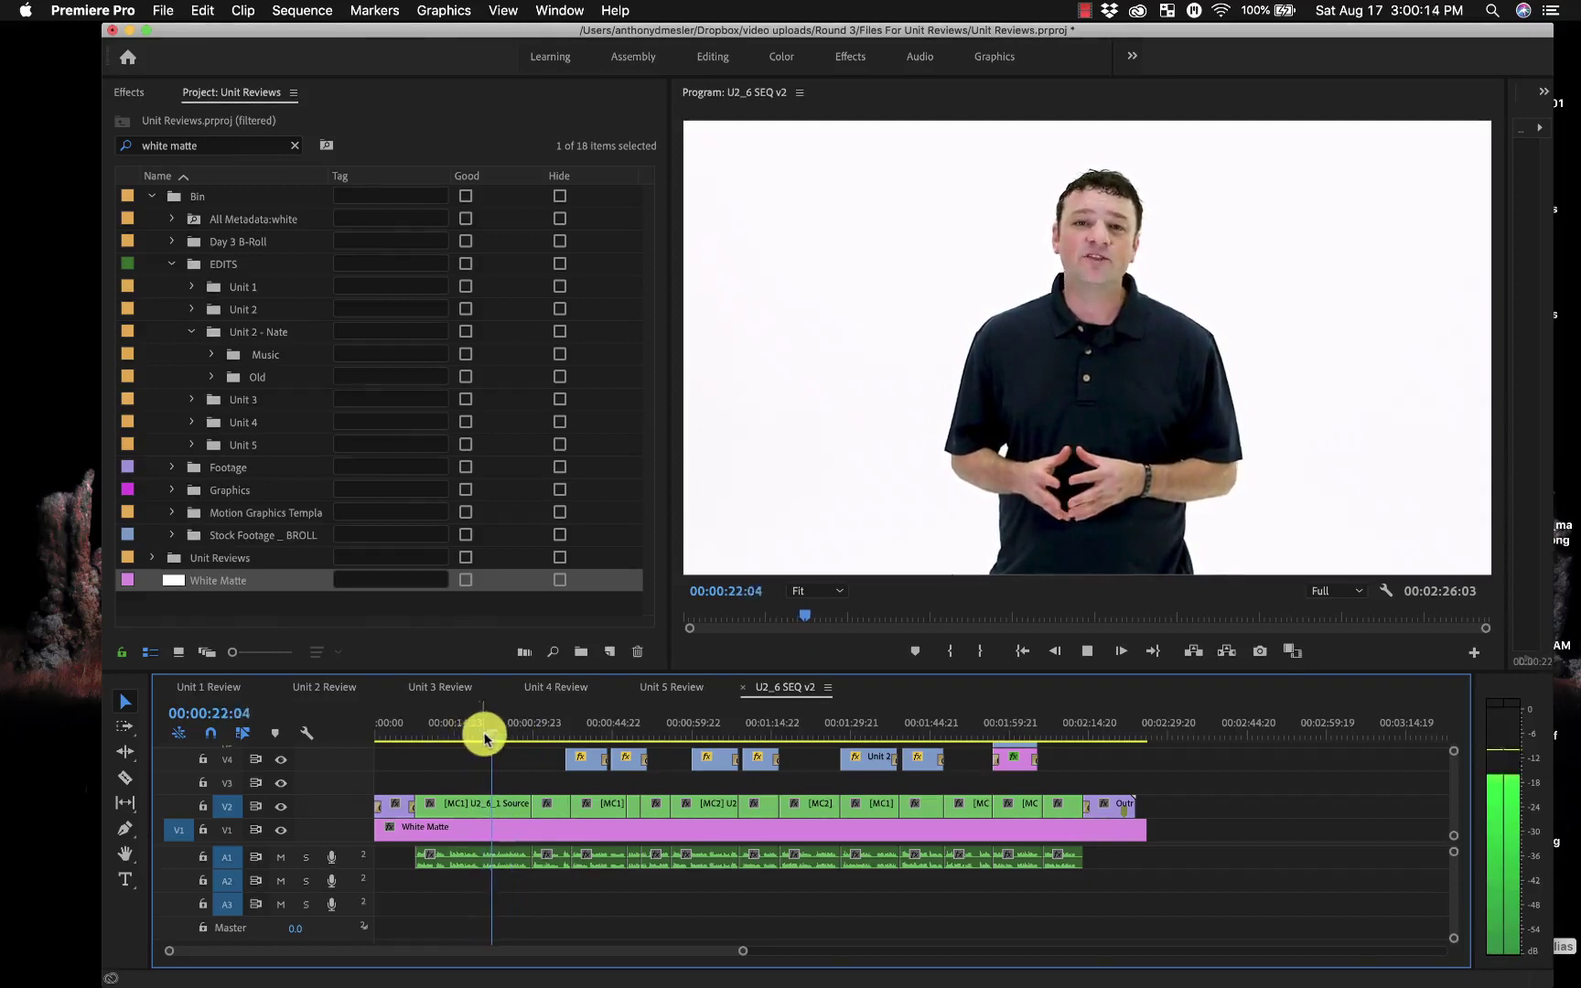
drag(491, 739, 519, 739)
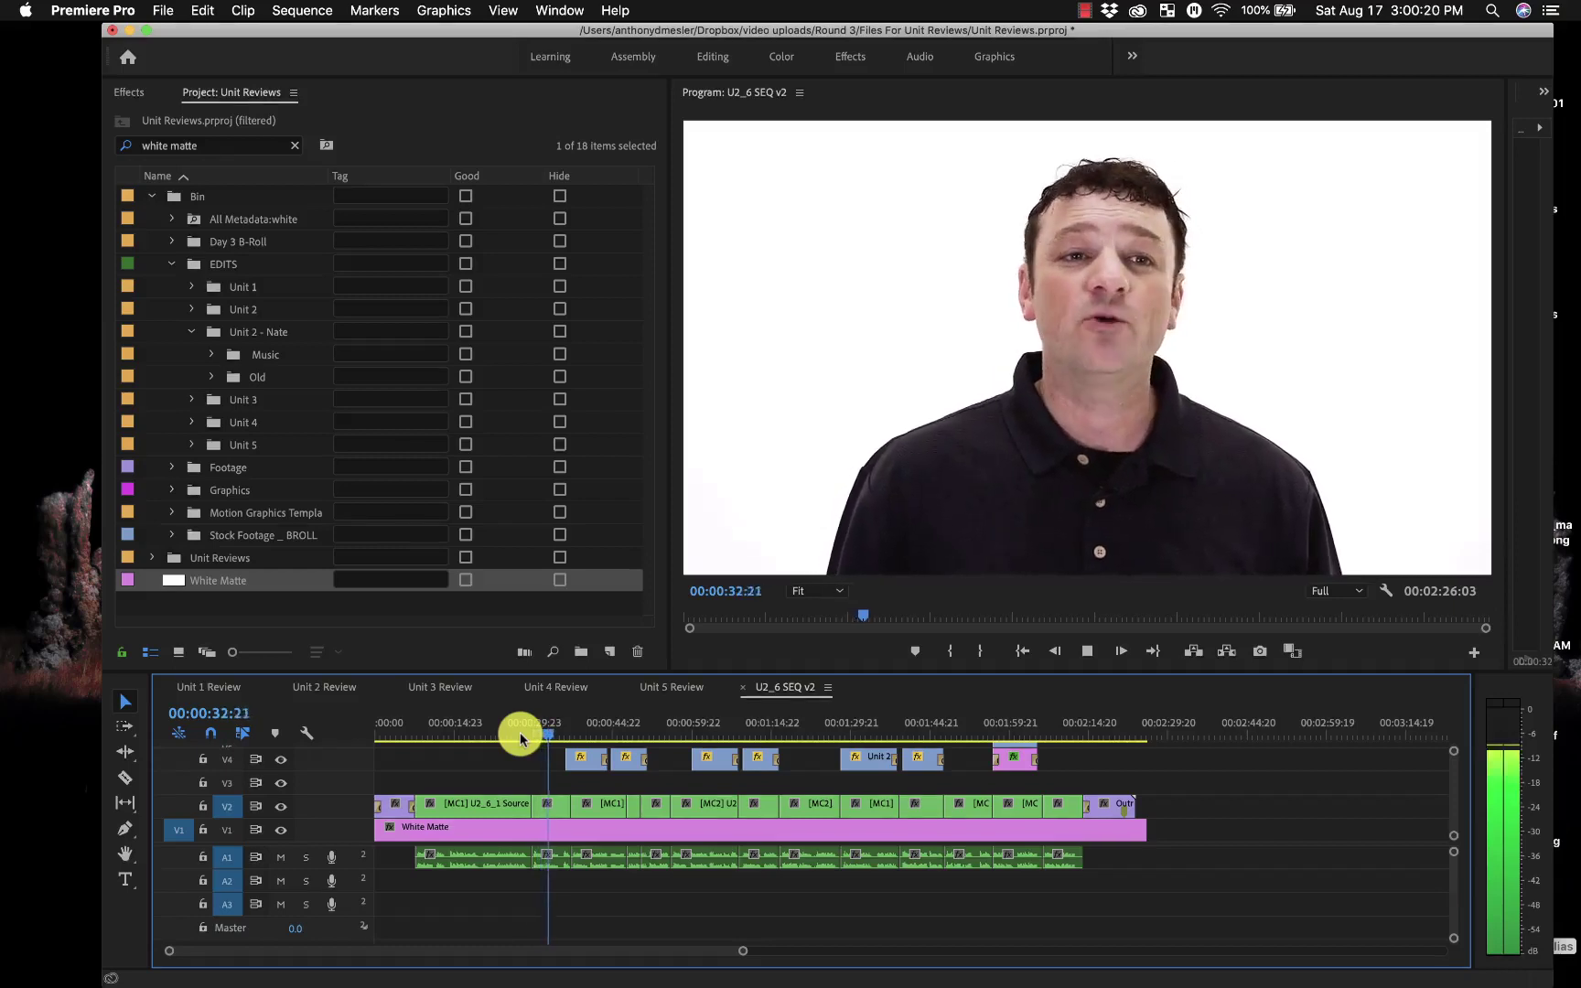
key(space)
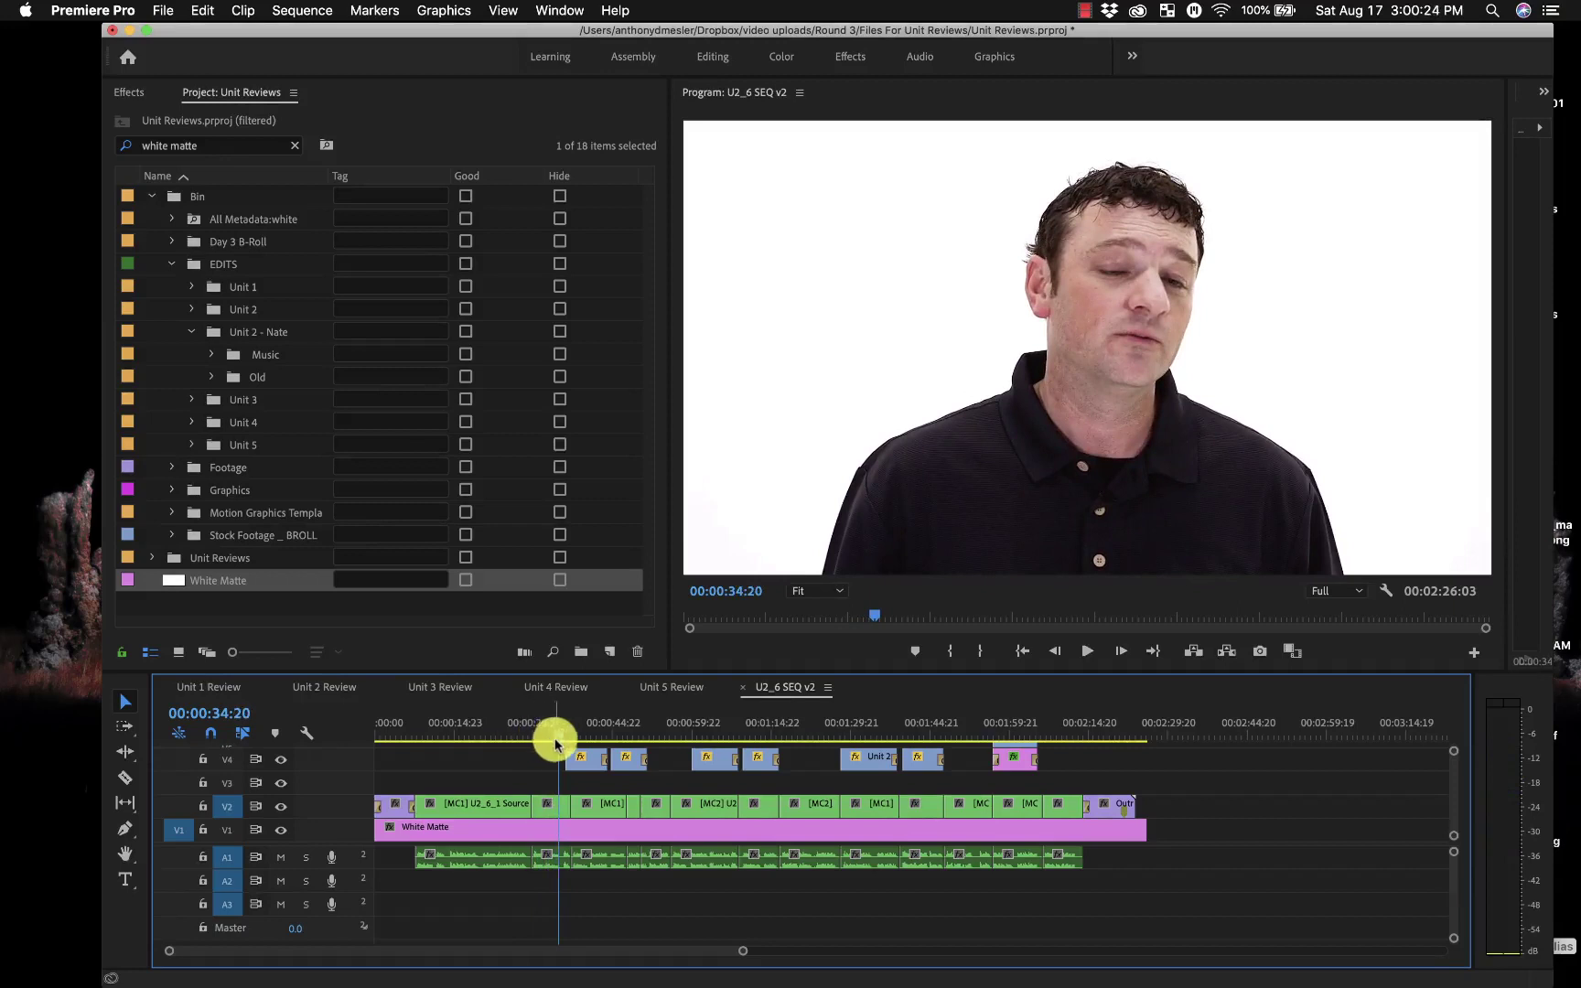
drag(559, 737, 532, 743)
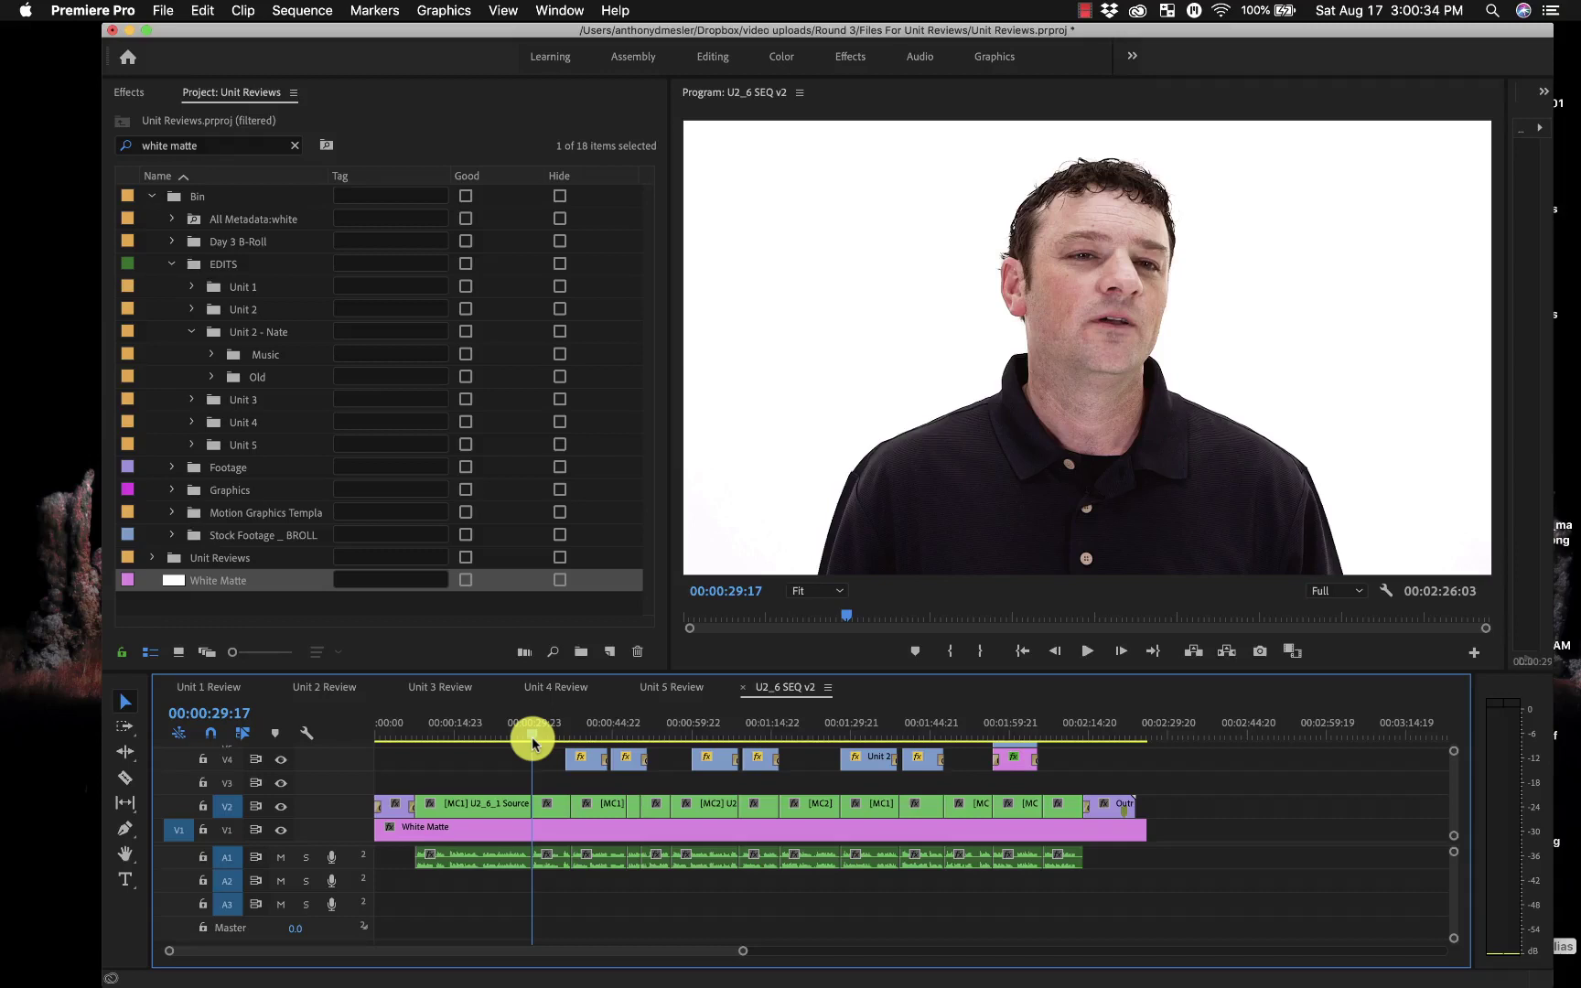
Step: Zoom into the timeline and razor-cut the White Matte clip at the playhead
key(equal)
key(equal)
key(equal)
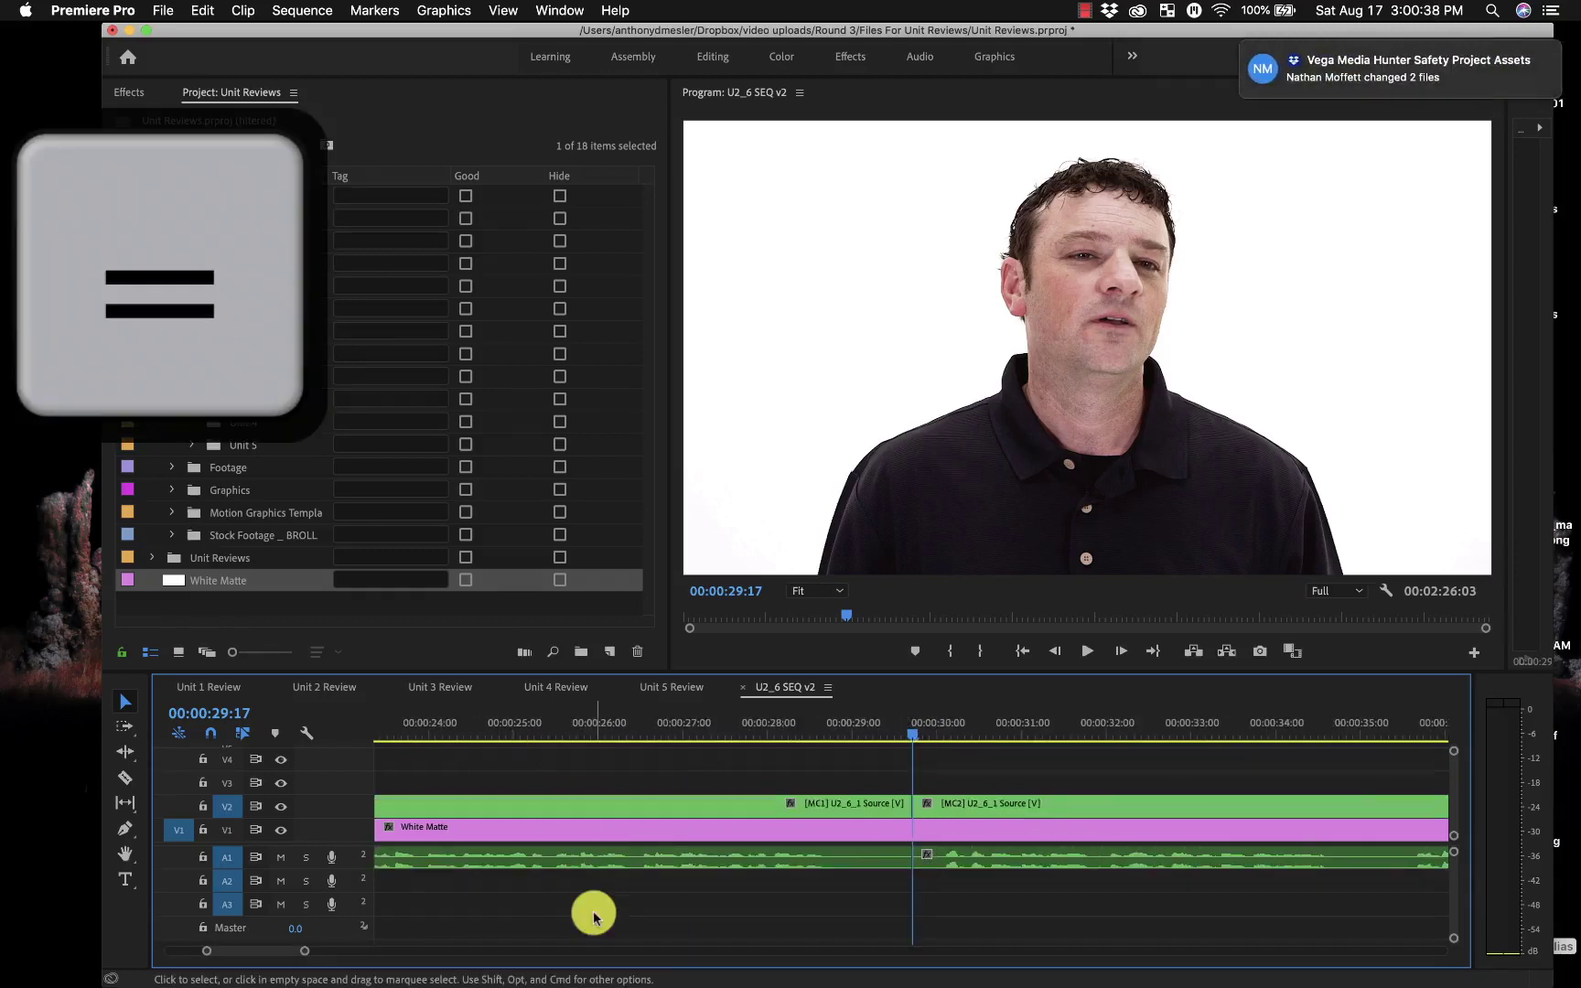
scroll(660, 865, right, 3)
scroll(663, 868, right, 3)
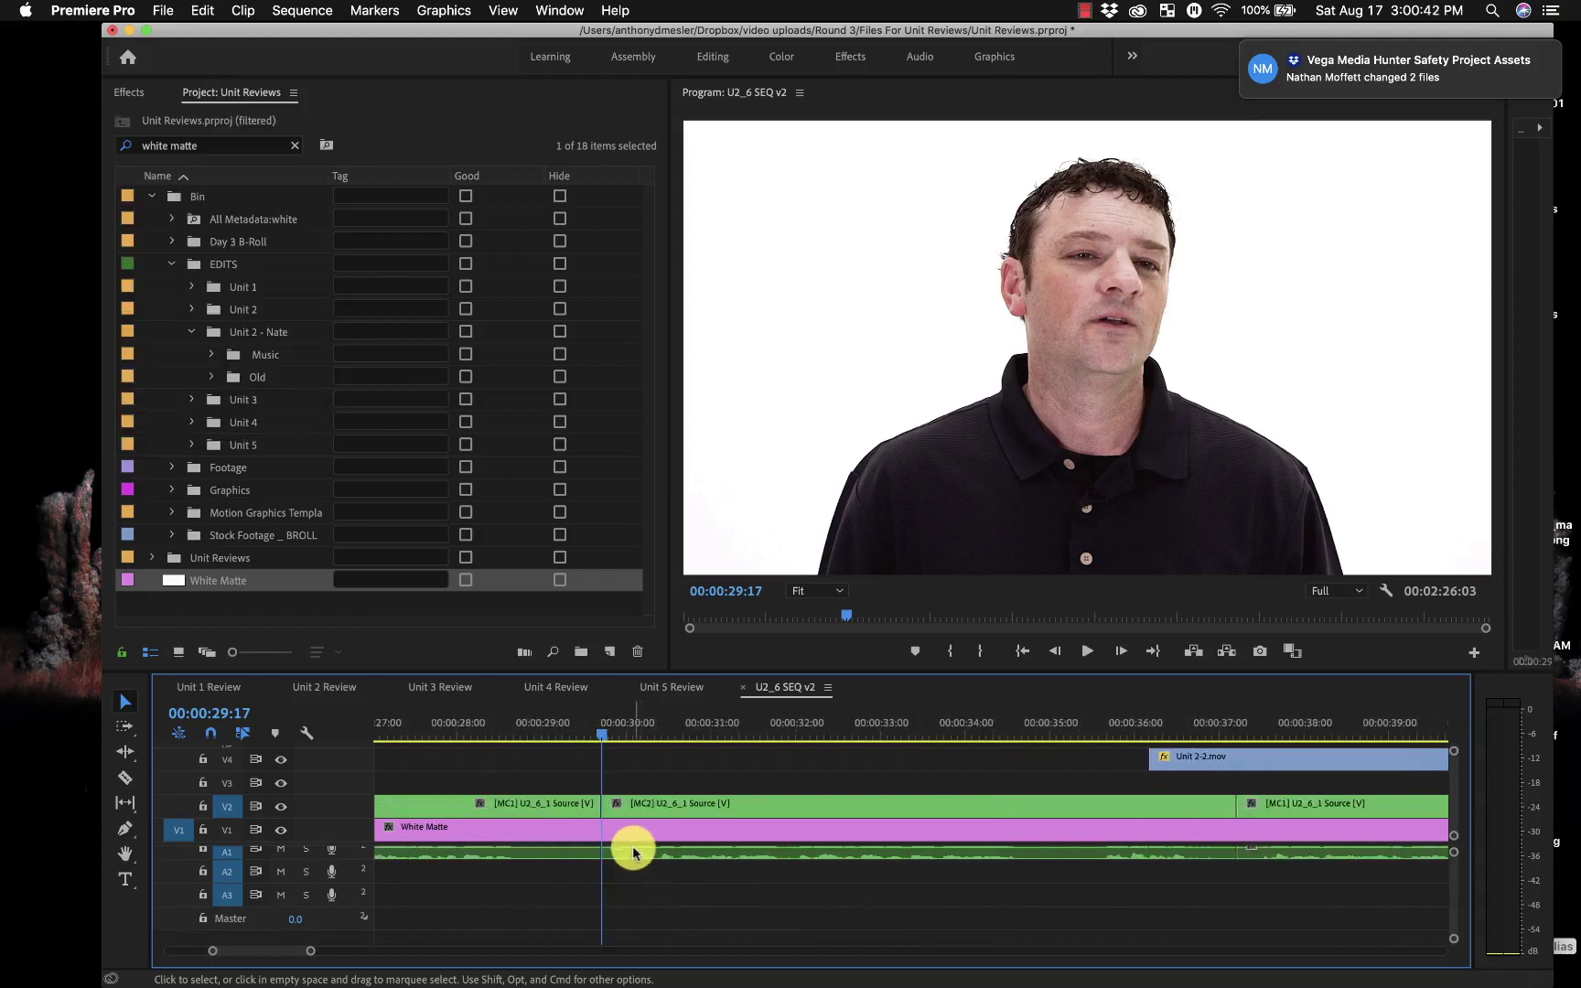
key(c)
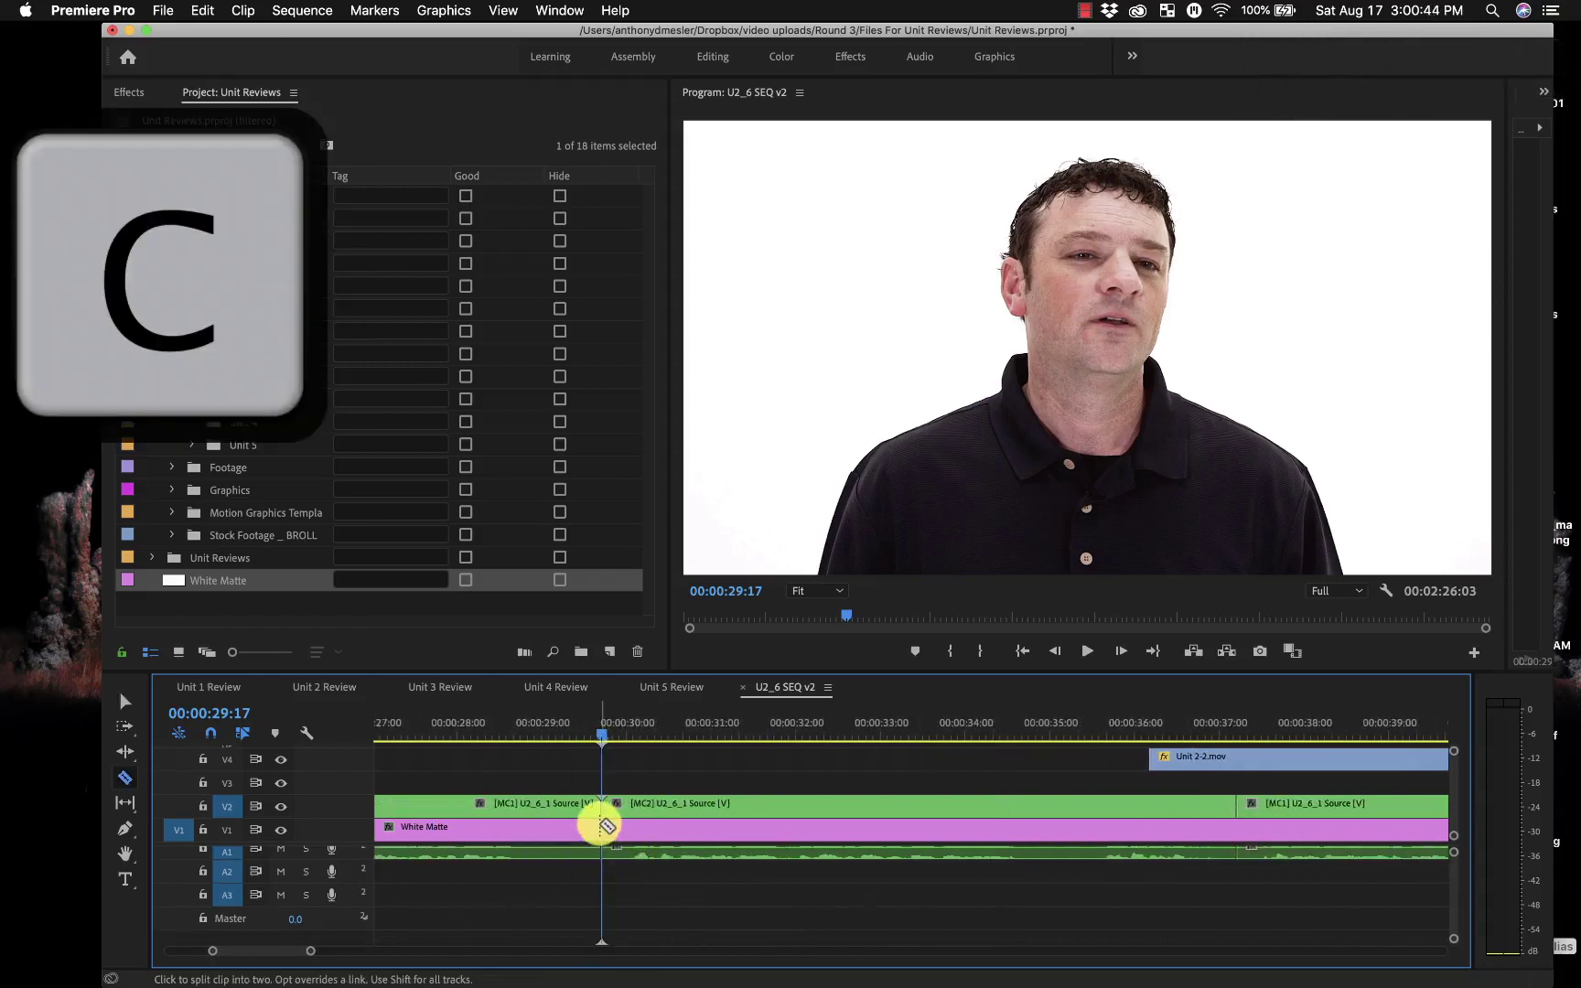
click(604, 827)
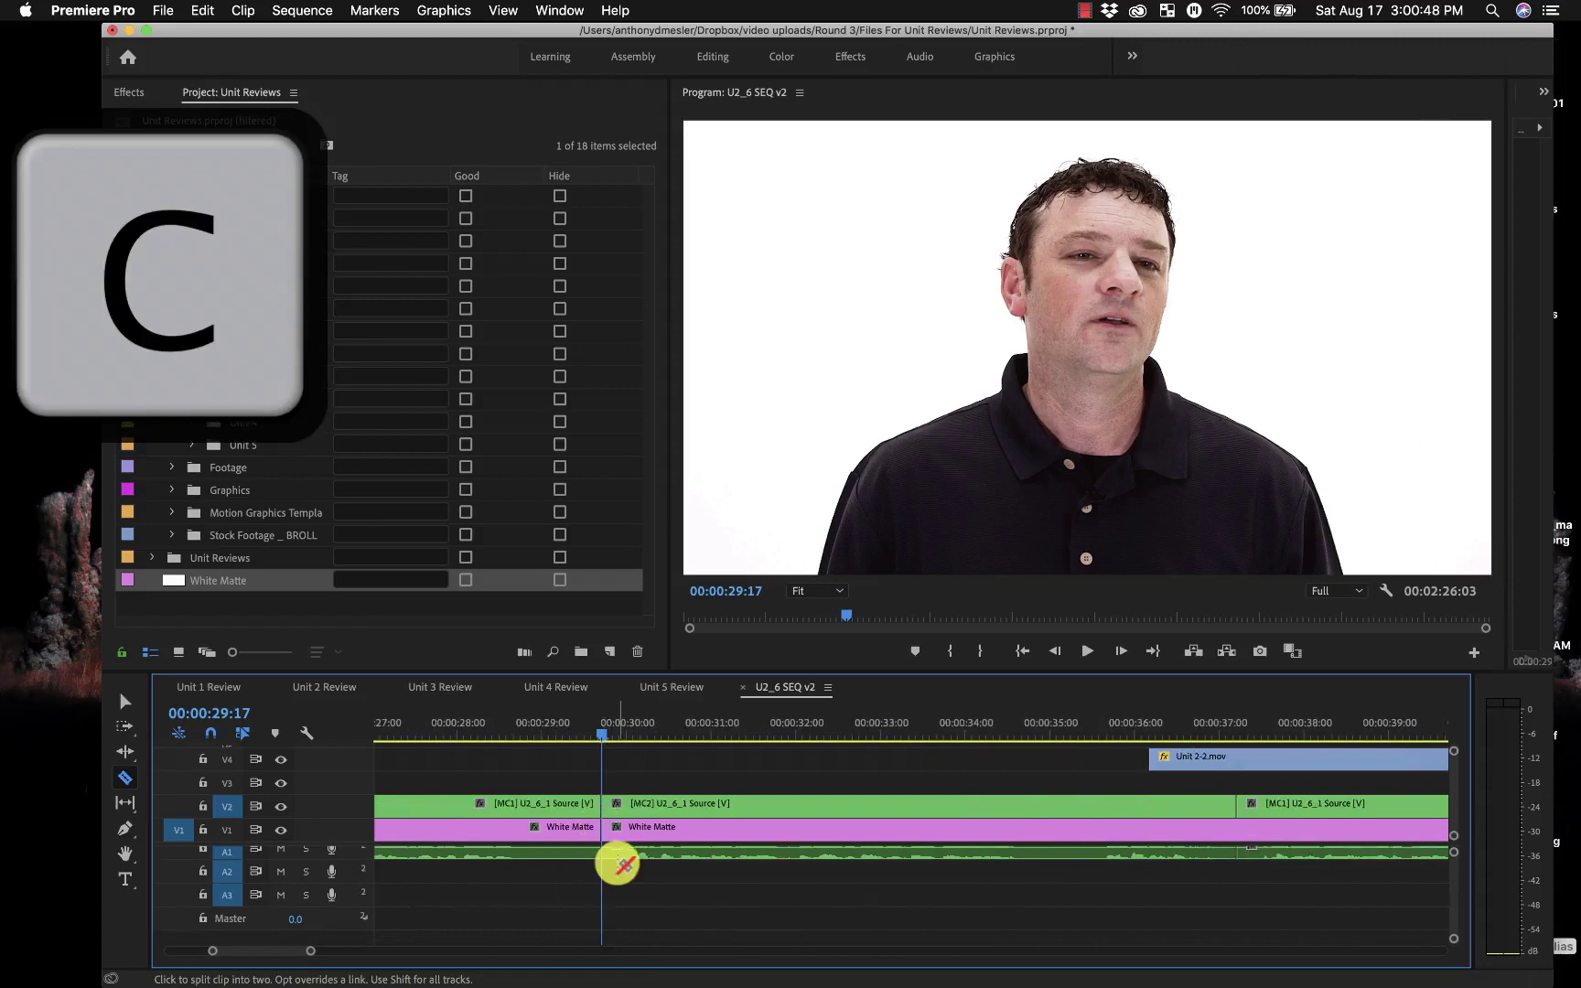
Step: Push all later clips about three seconds right and extend the first White Matte piece into the gap
key(a)
click(665, 805)
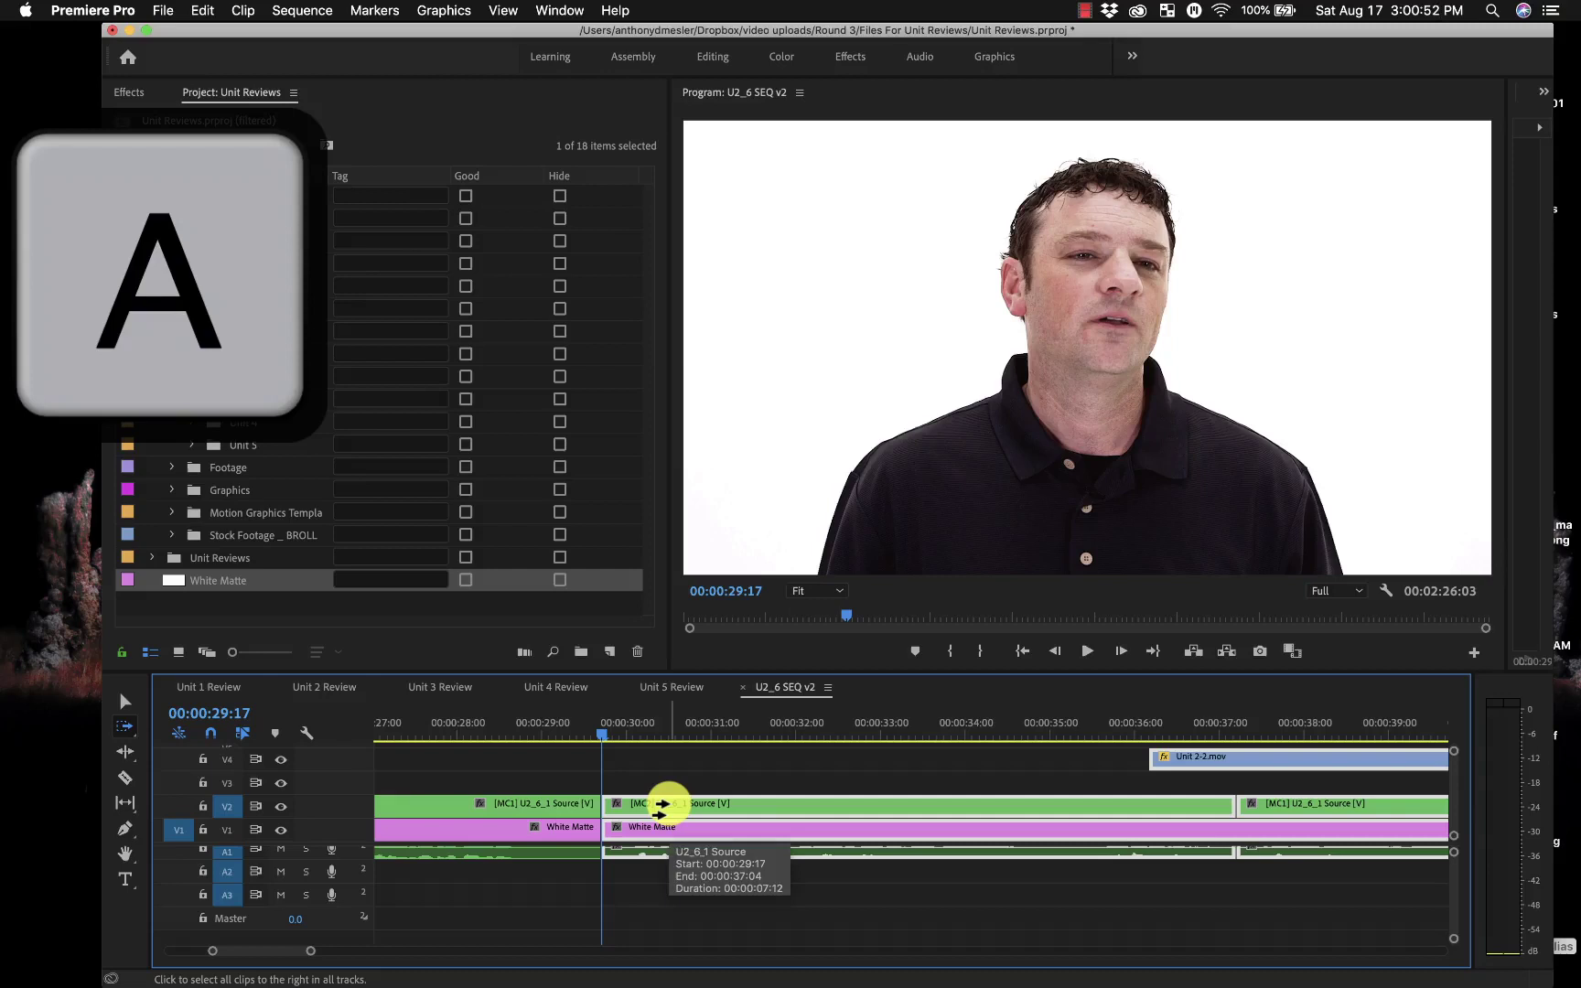
key(v)
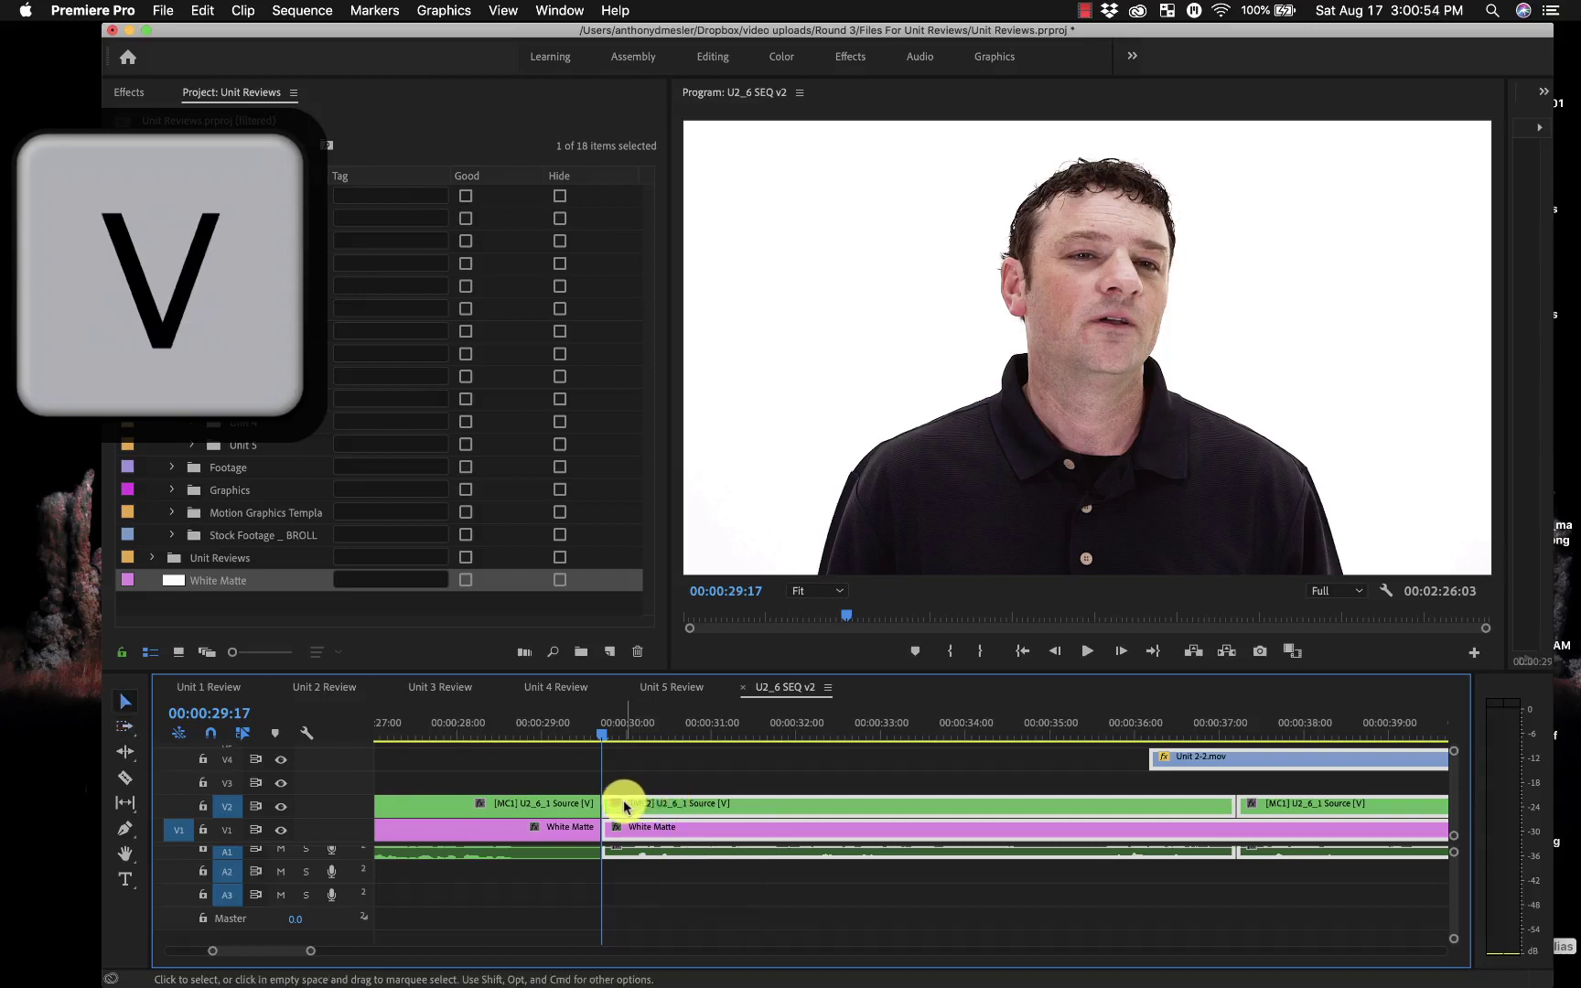
drag(625, 806, 958, 822)
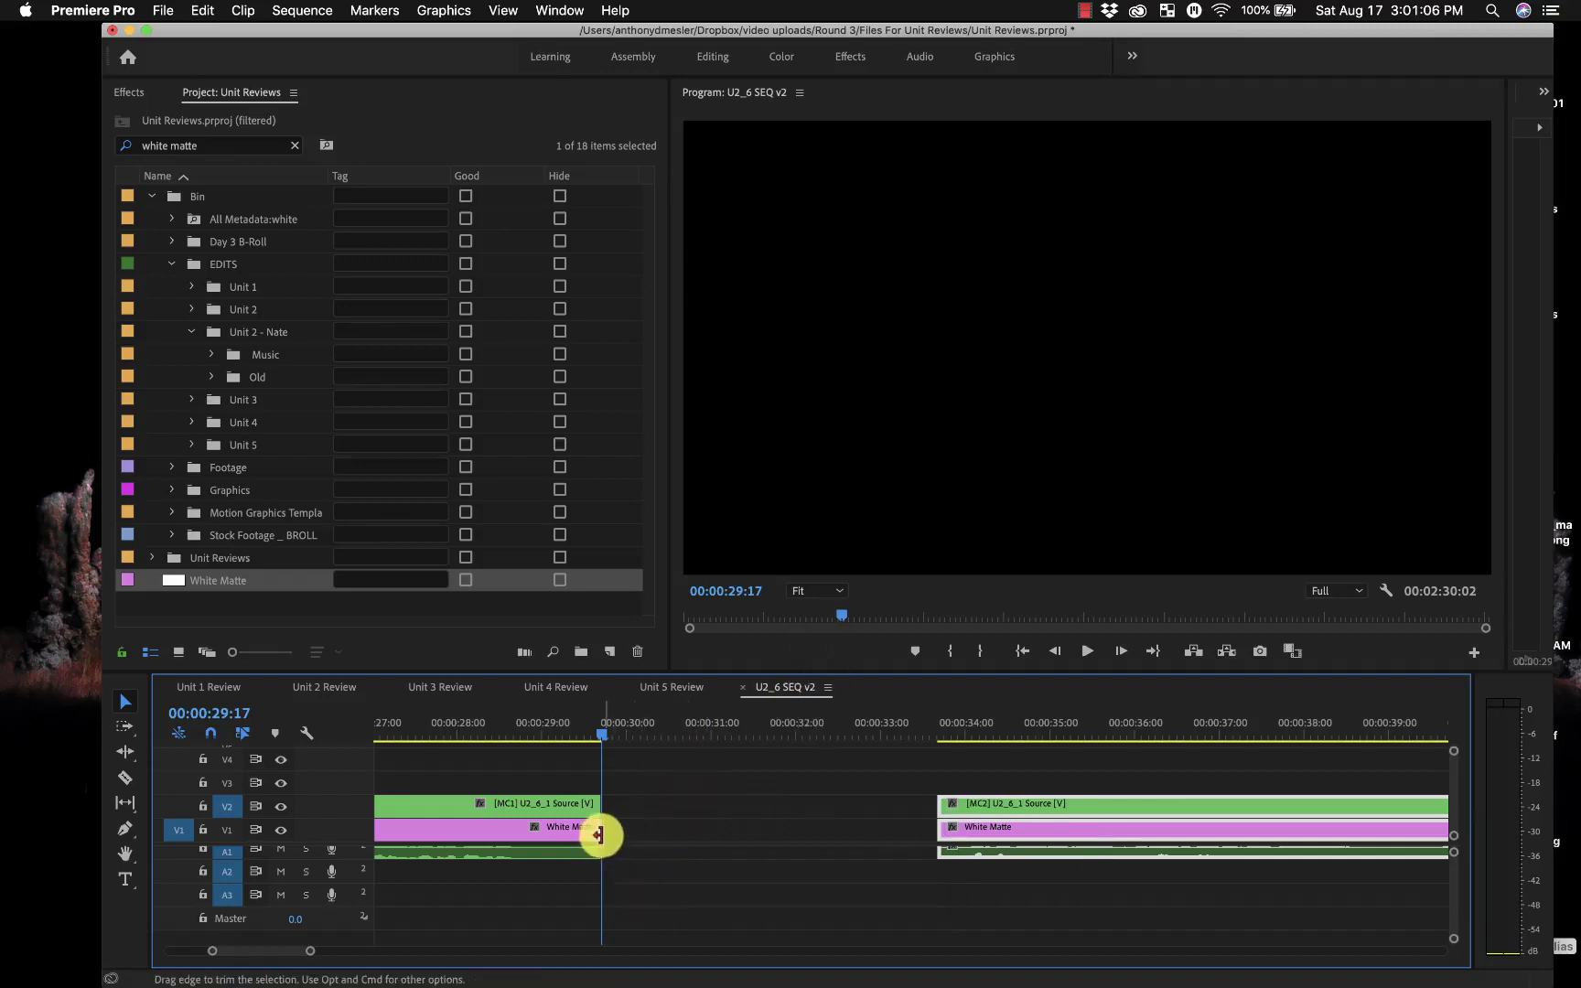
drag(595, 833, 937, 856)
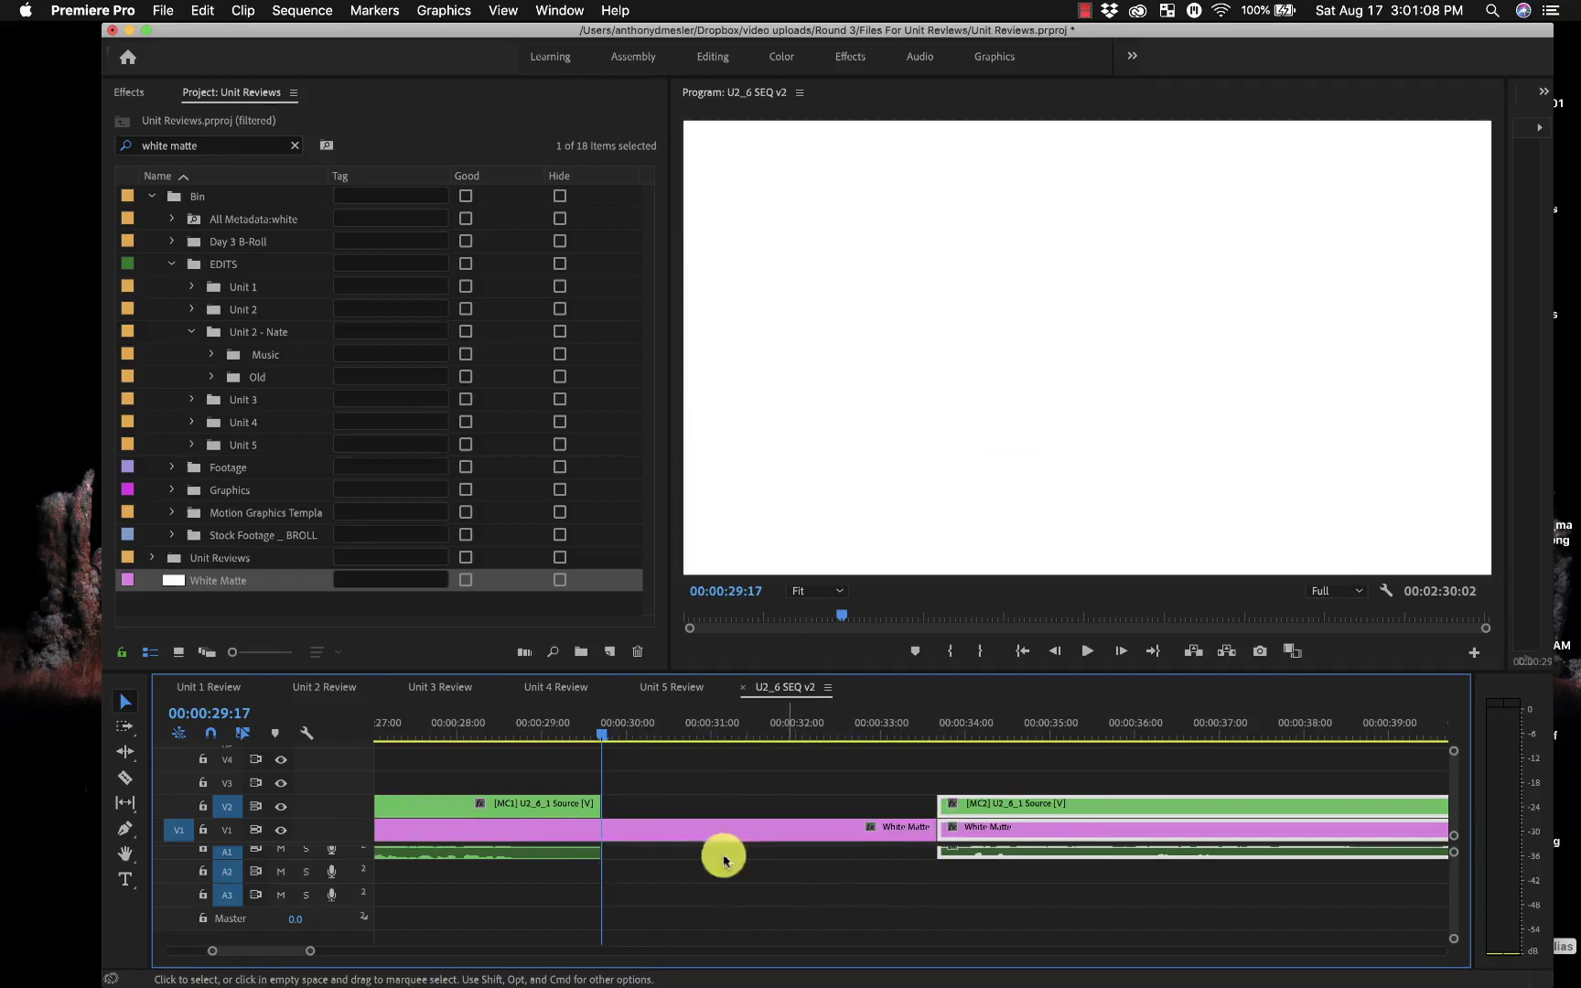
Step: Razor-cut White Matte at 00:00:30 and scrub through the frames around the cut
key(c)
click(602, 828)
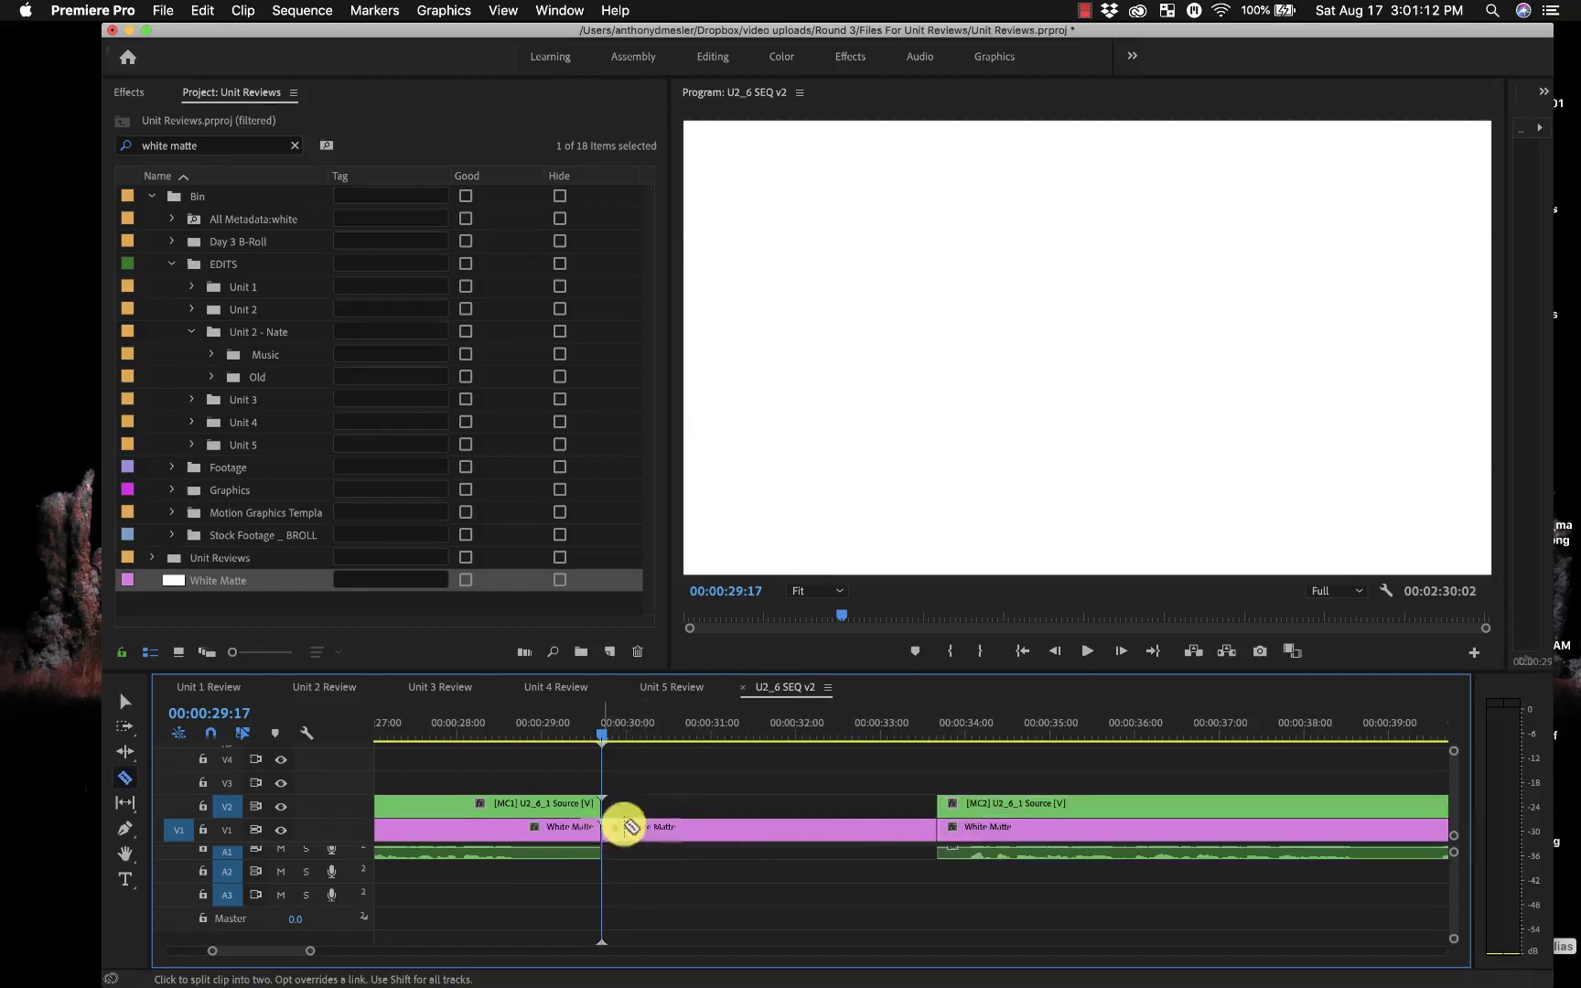
click(734, 725)
drag(735, 725, 691, 773)
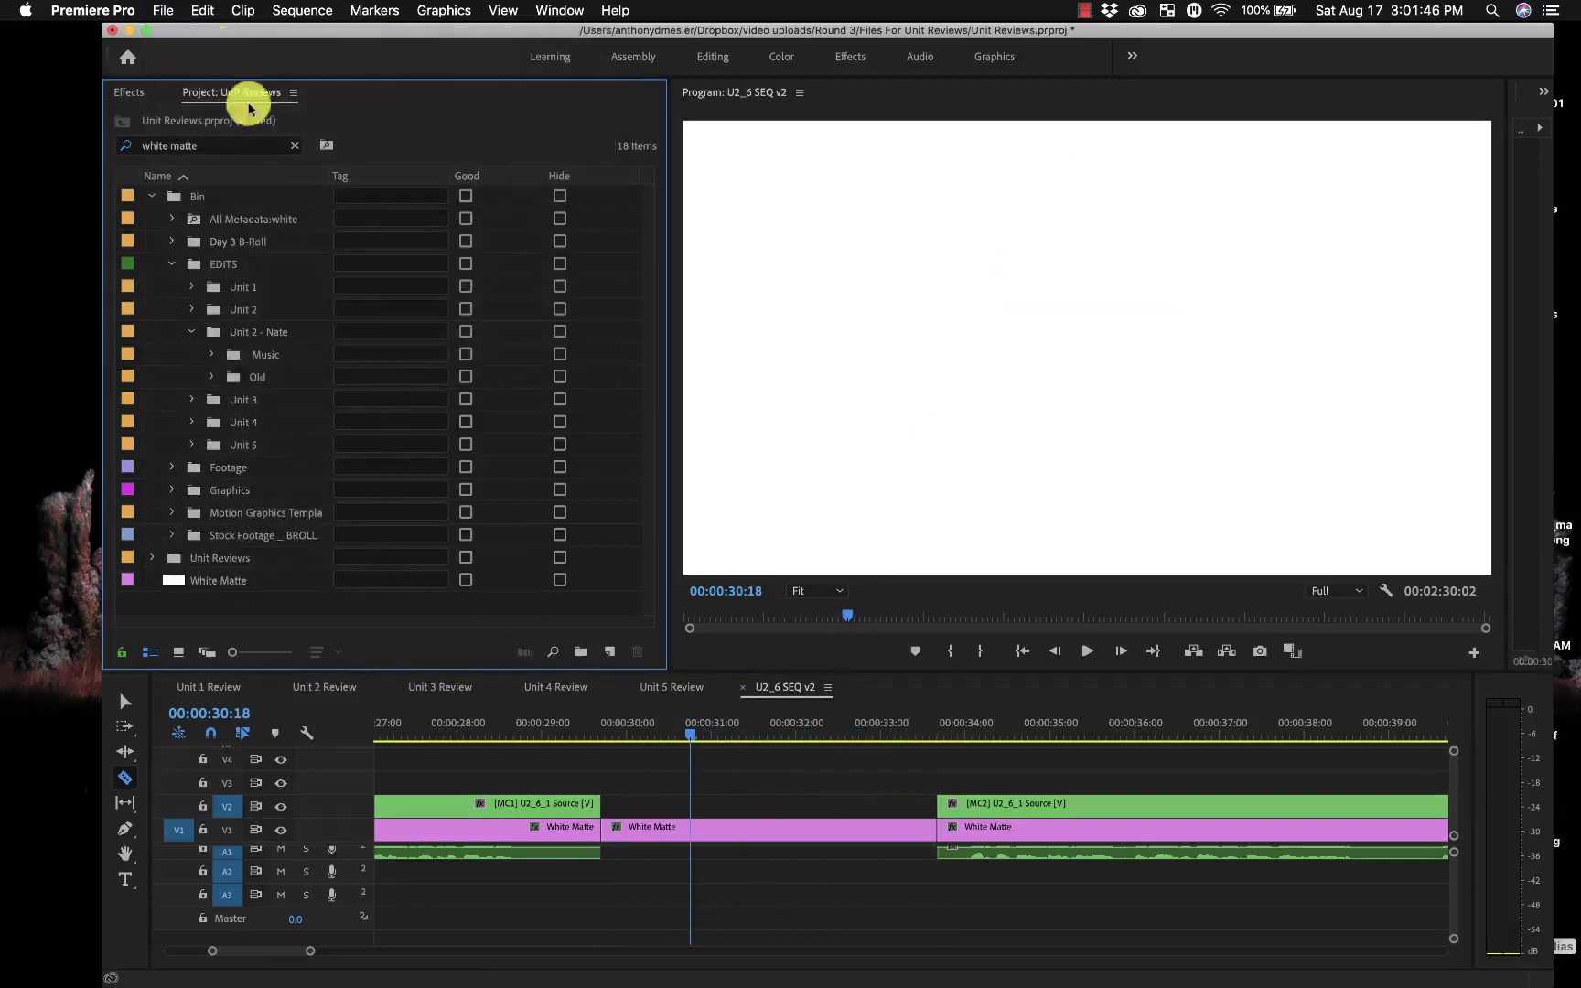
Step: Create a new legacy title named 'Common Termanology' via File > New
click(166, 10)
mouse_move(174, 29)
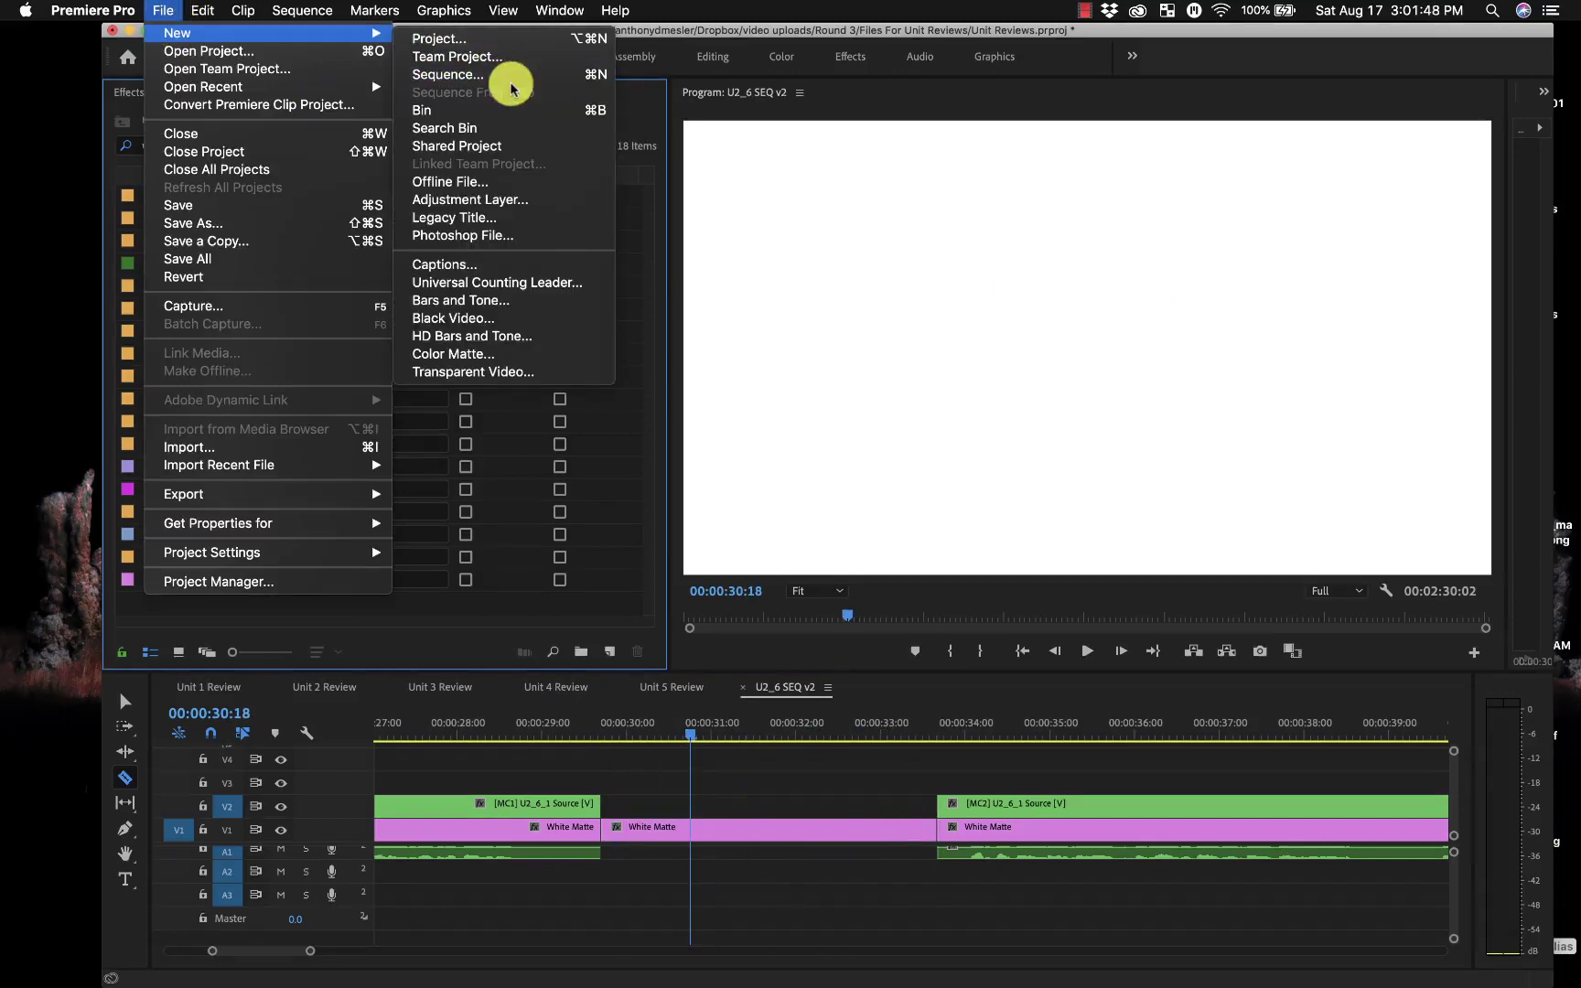
click(517, 220)
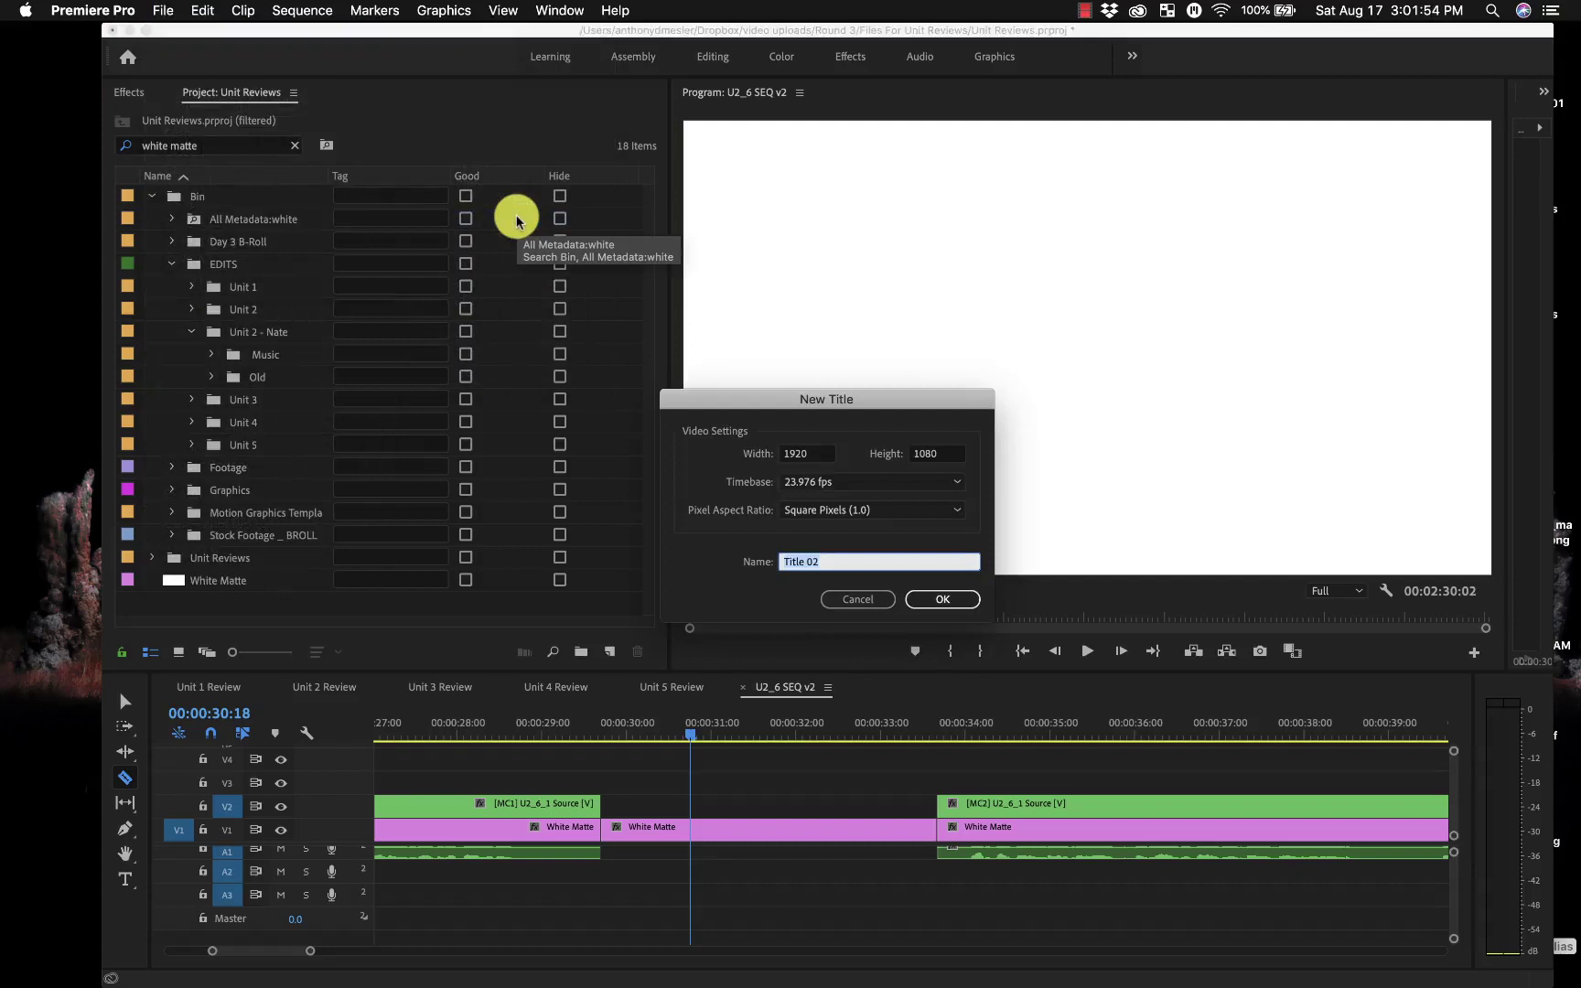
text(Common Termanology)
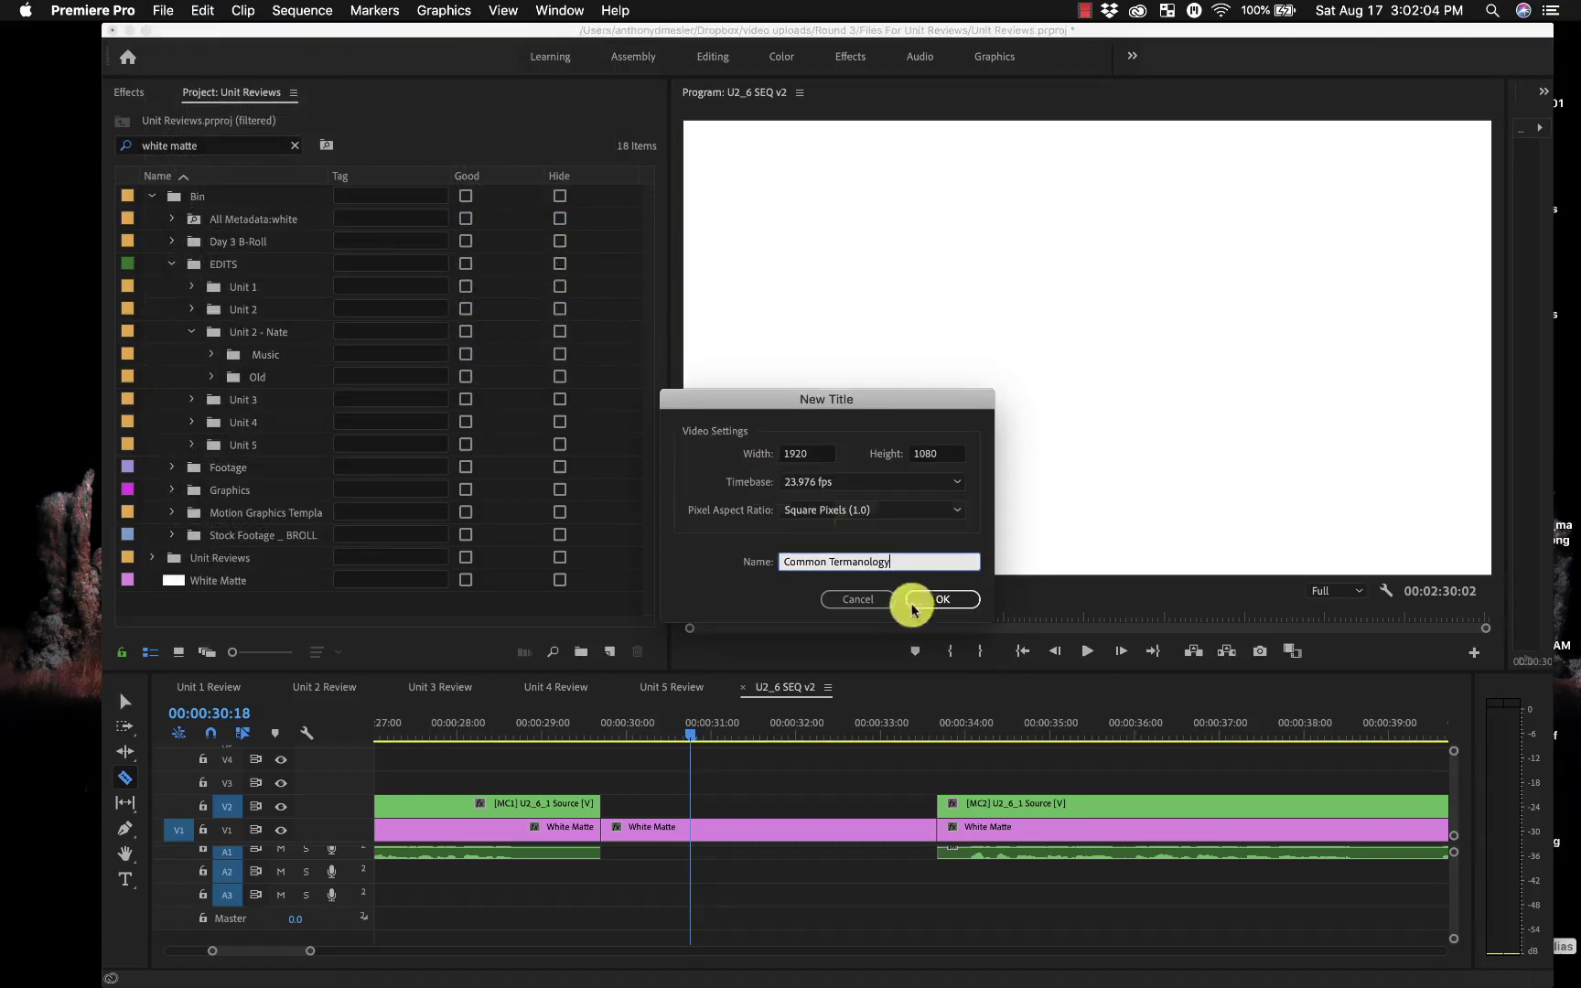
click(943, 599)
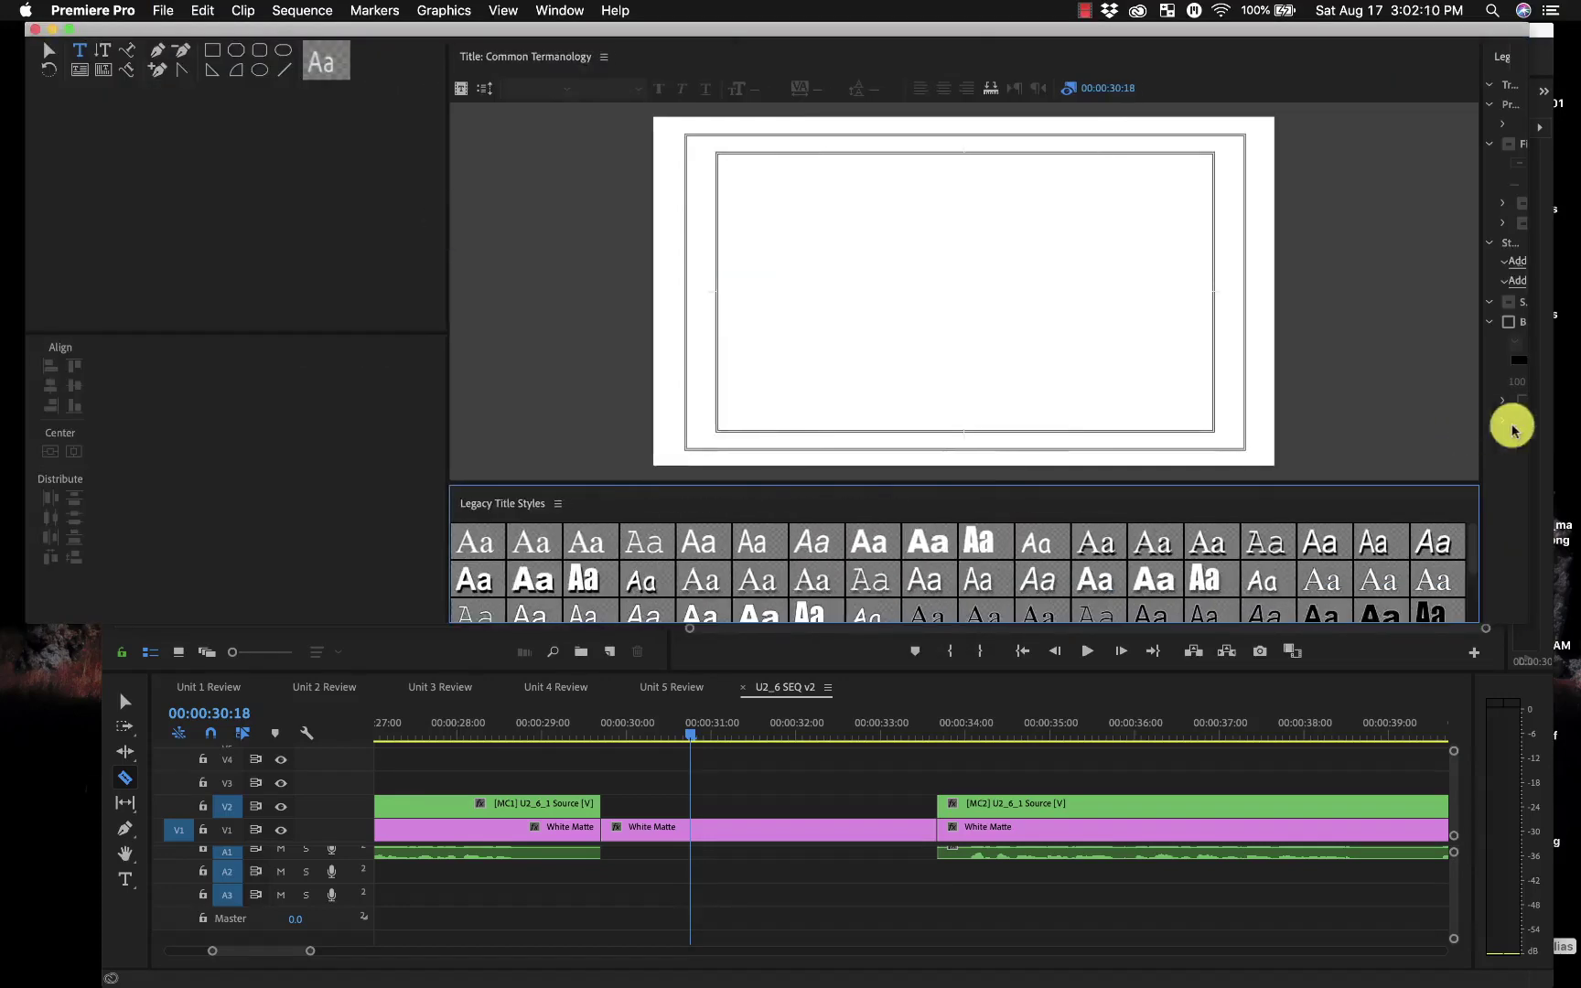
Step: Widen the title properties, move the COMMON TERMINOLOGY text lower-left, and apply Sonder Sans Black Rough
drag(1482, 419, 1165, 399)
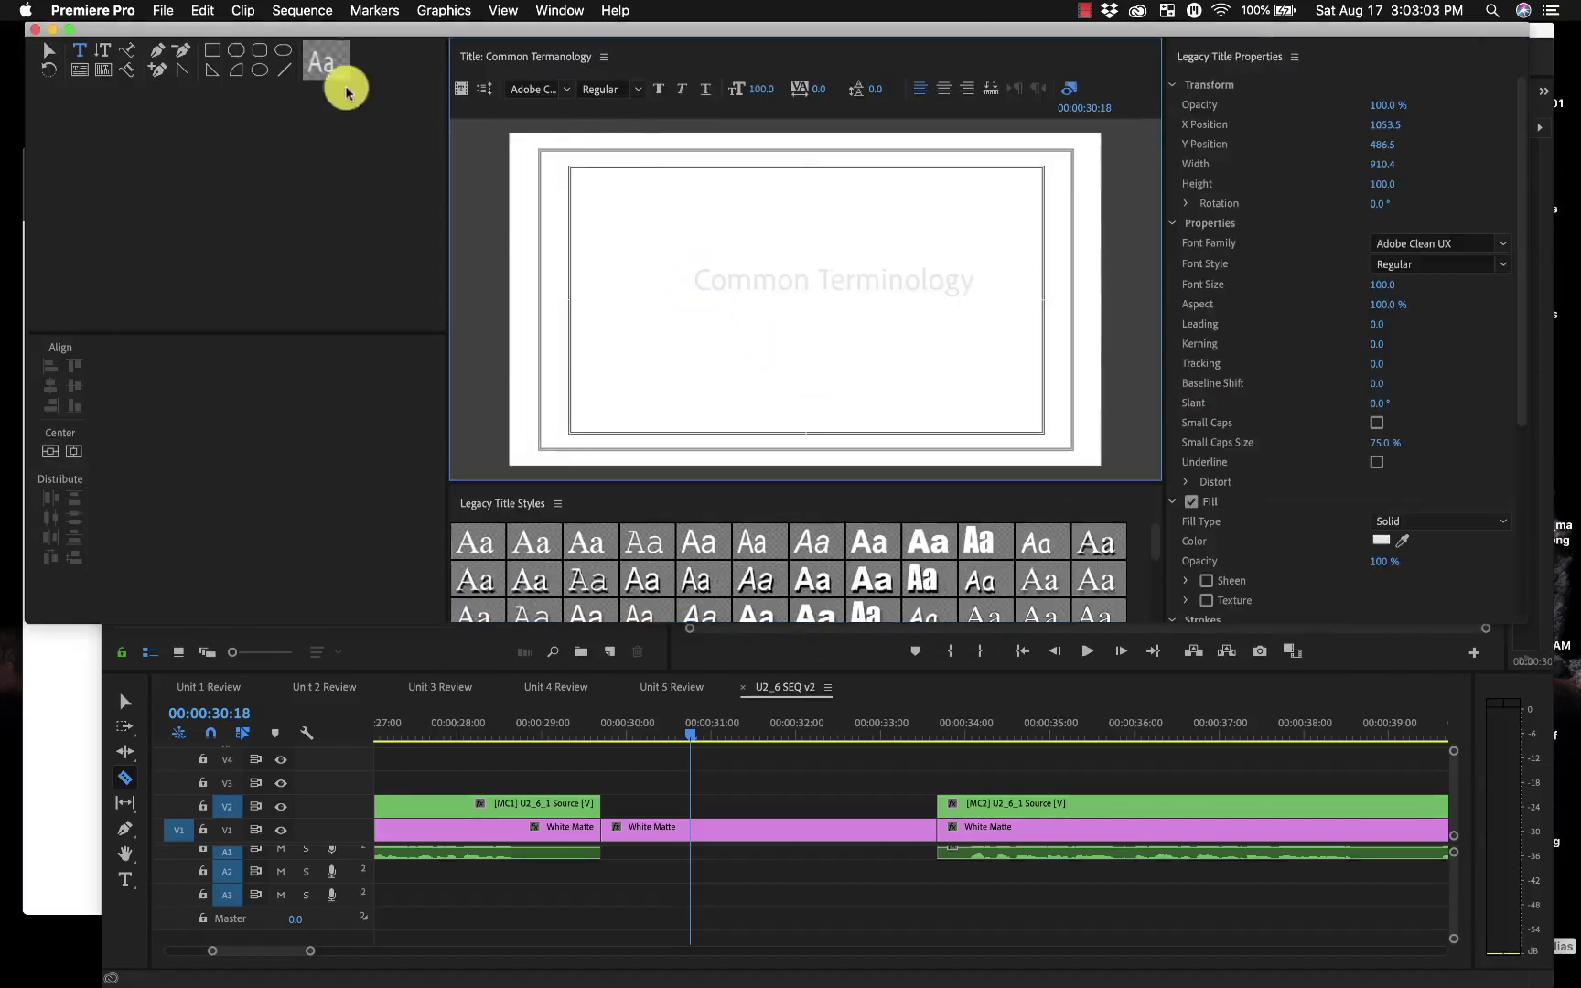
click(43, 48)
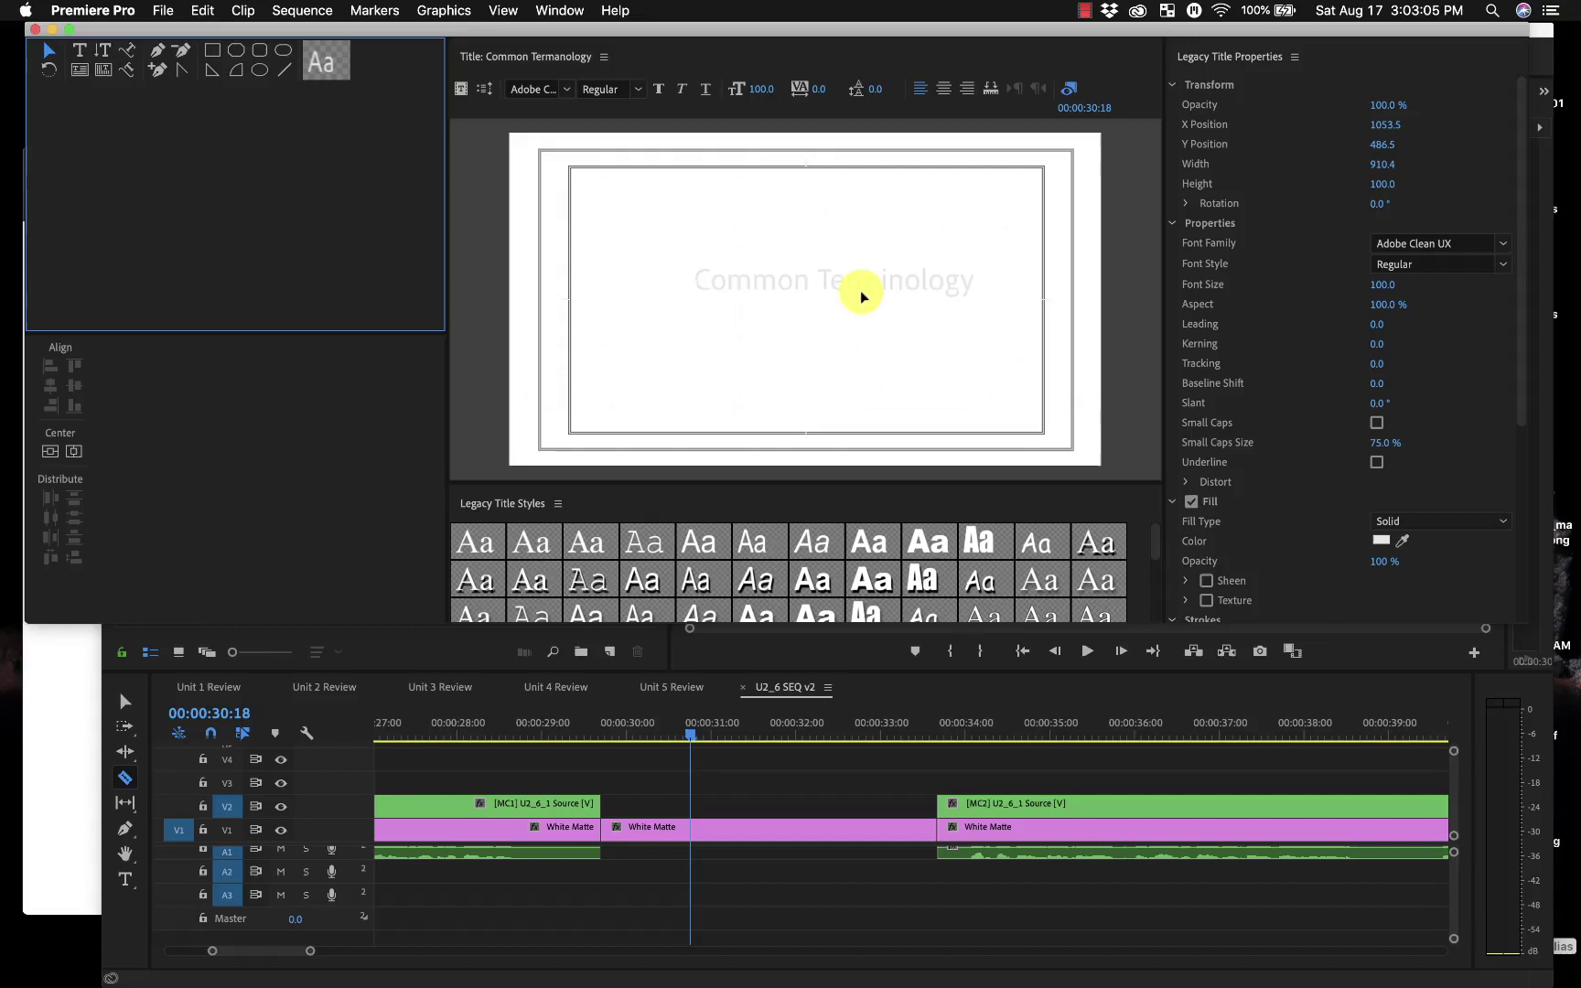
drag(853, 291, 831, 309)
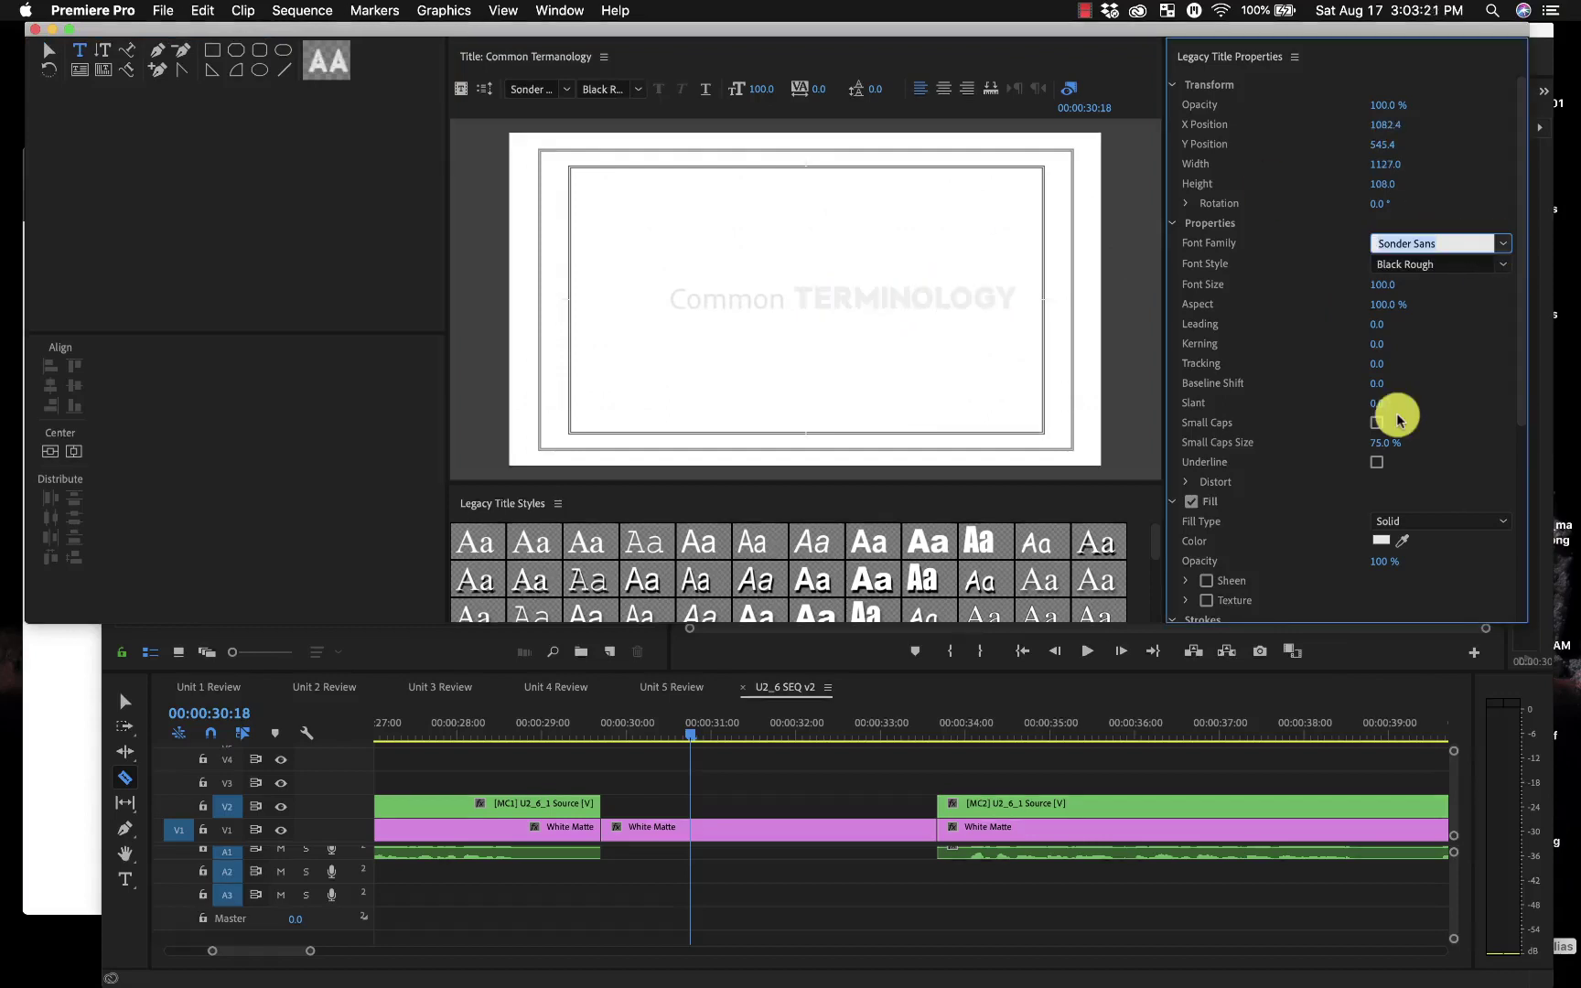
key(Return)
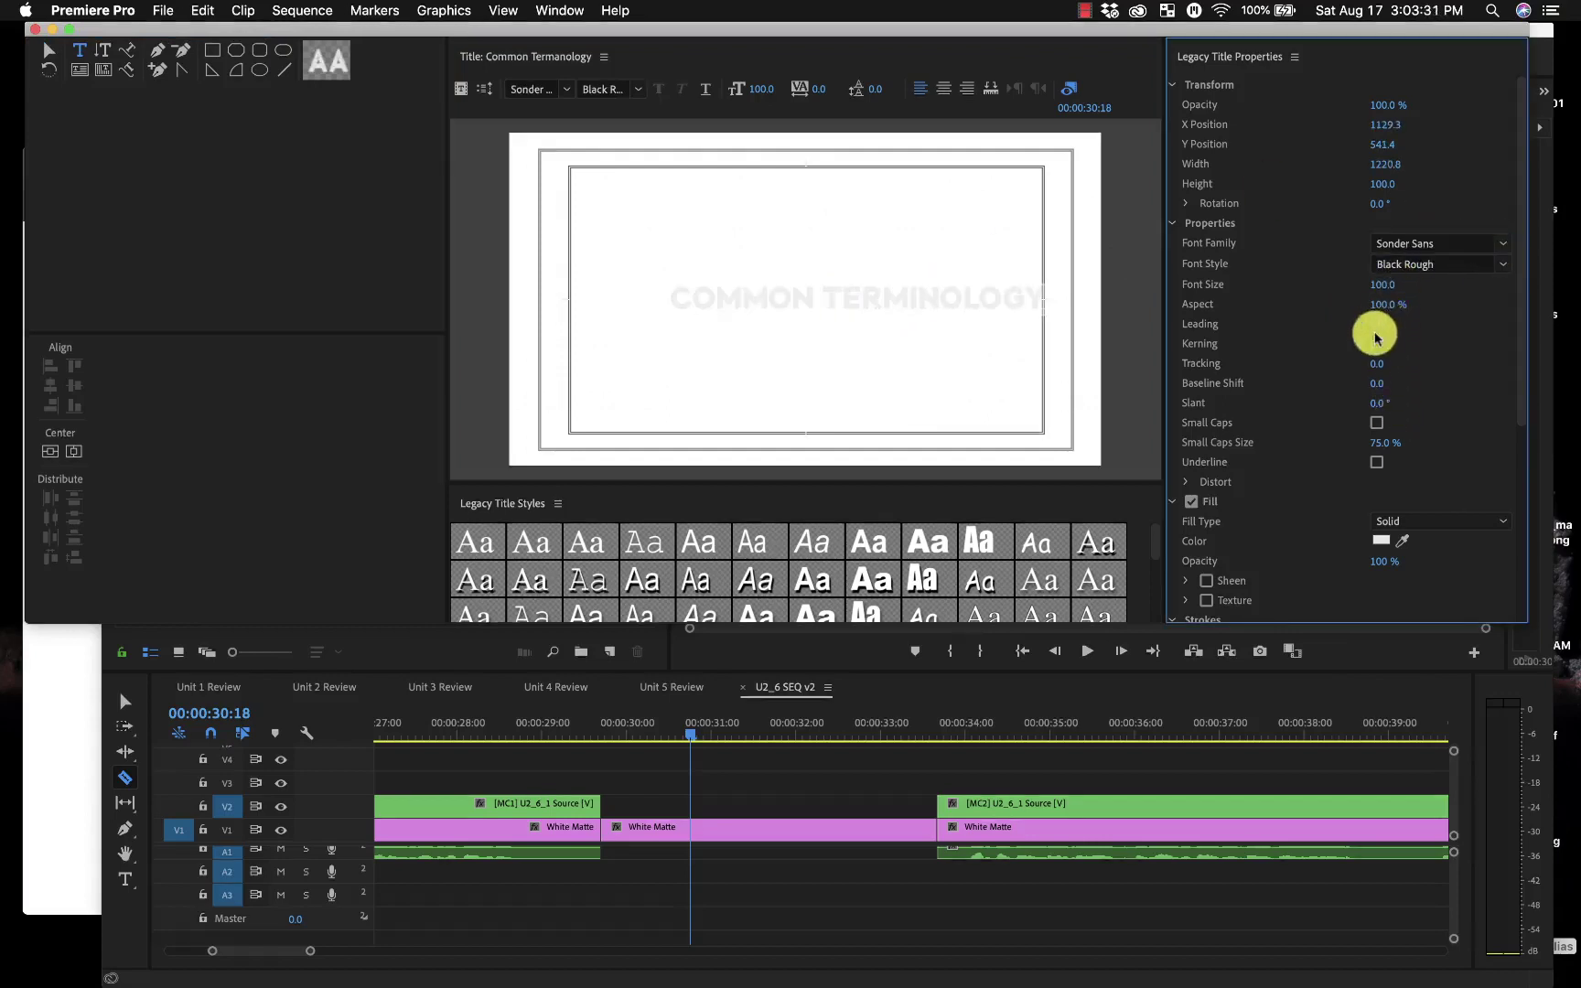
Step: Set the title text fill to orange #FE5F1C, pasting the hex code copied from Notes
click(1381, 540)
click(403, 961)
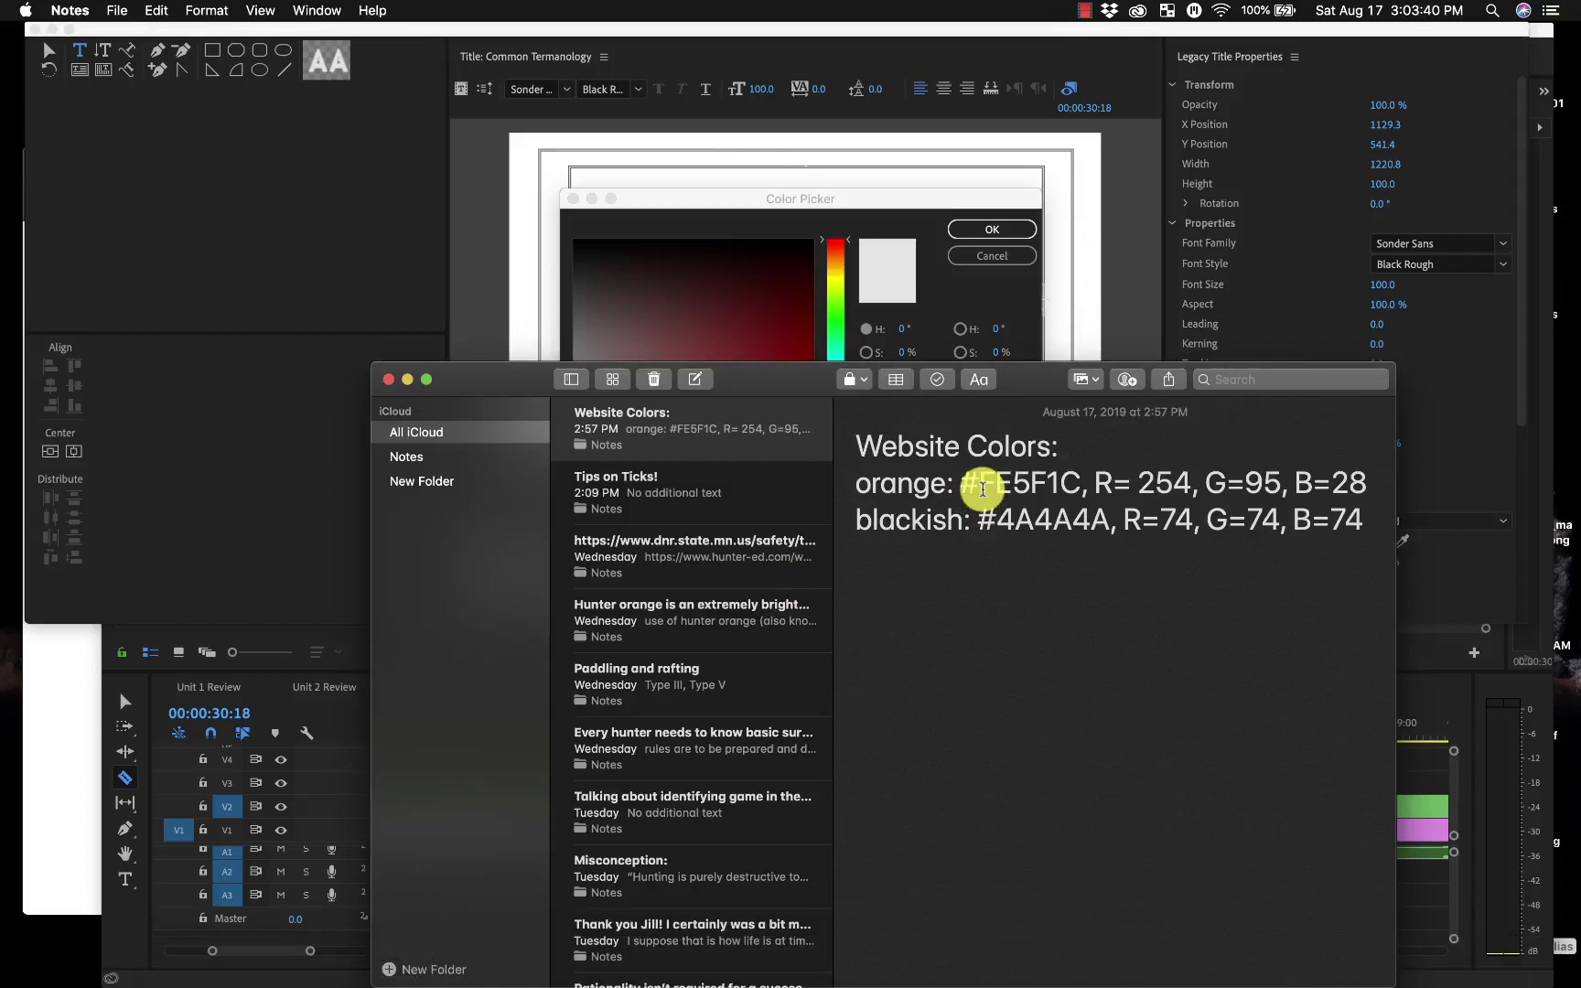
drag(969, 485, 1078, 483)
key(super+c)
key(super+Tab)
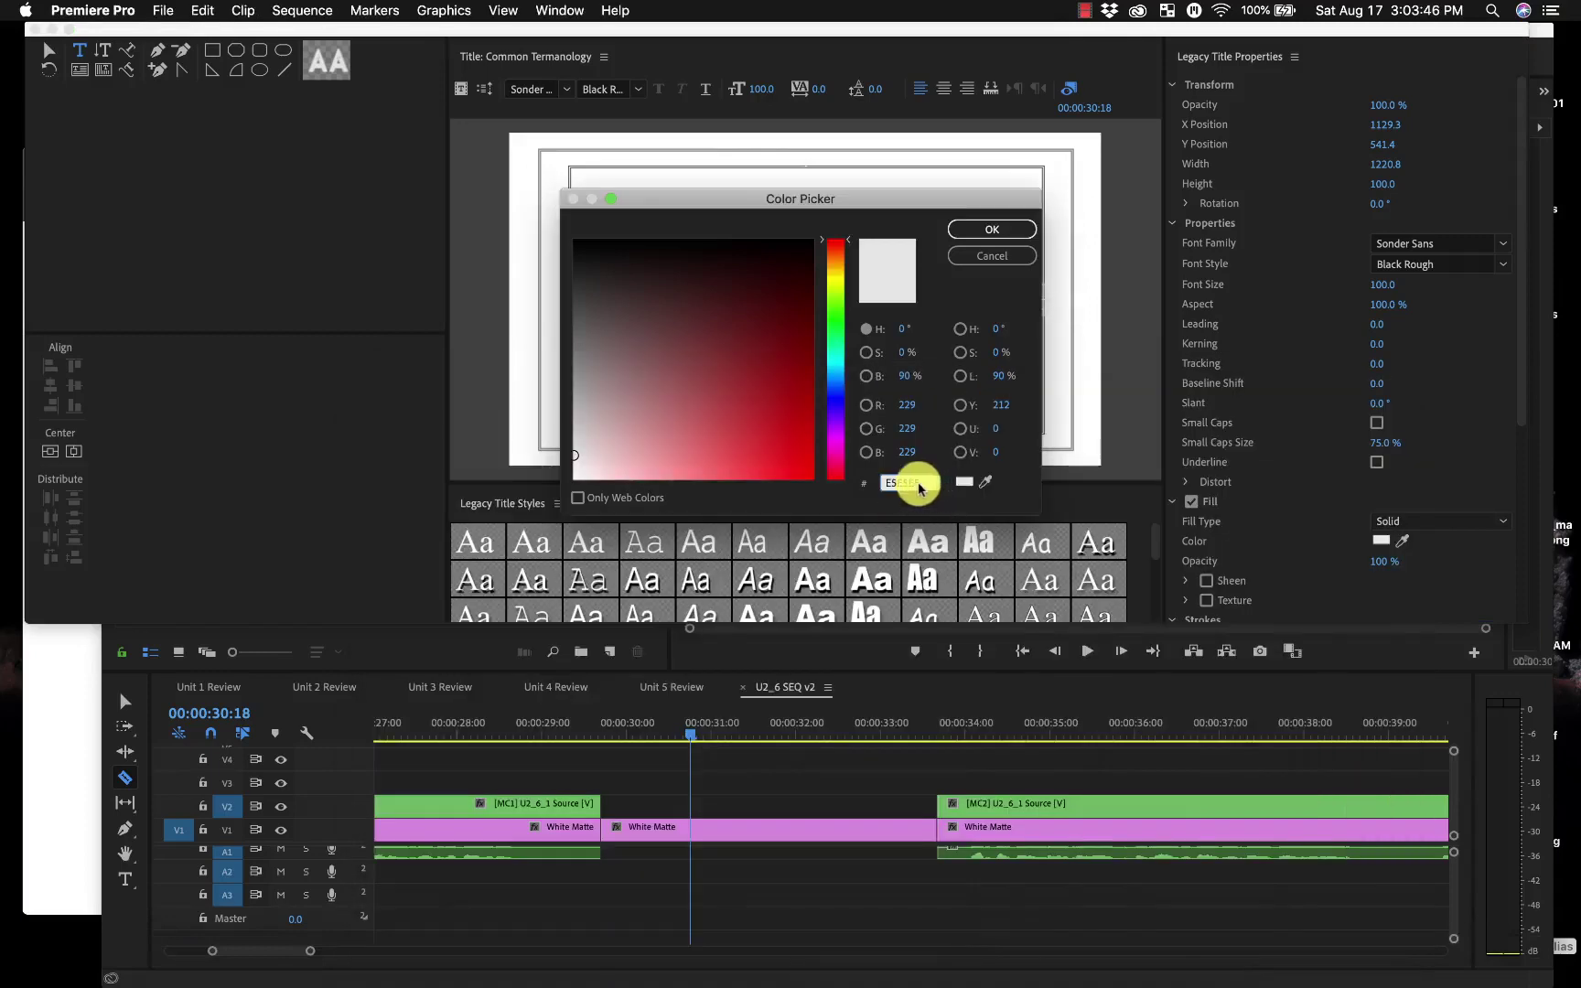
drag(920, 488, 867, 486)
key(super+v)
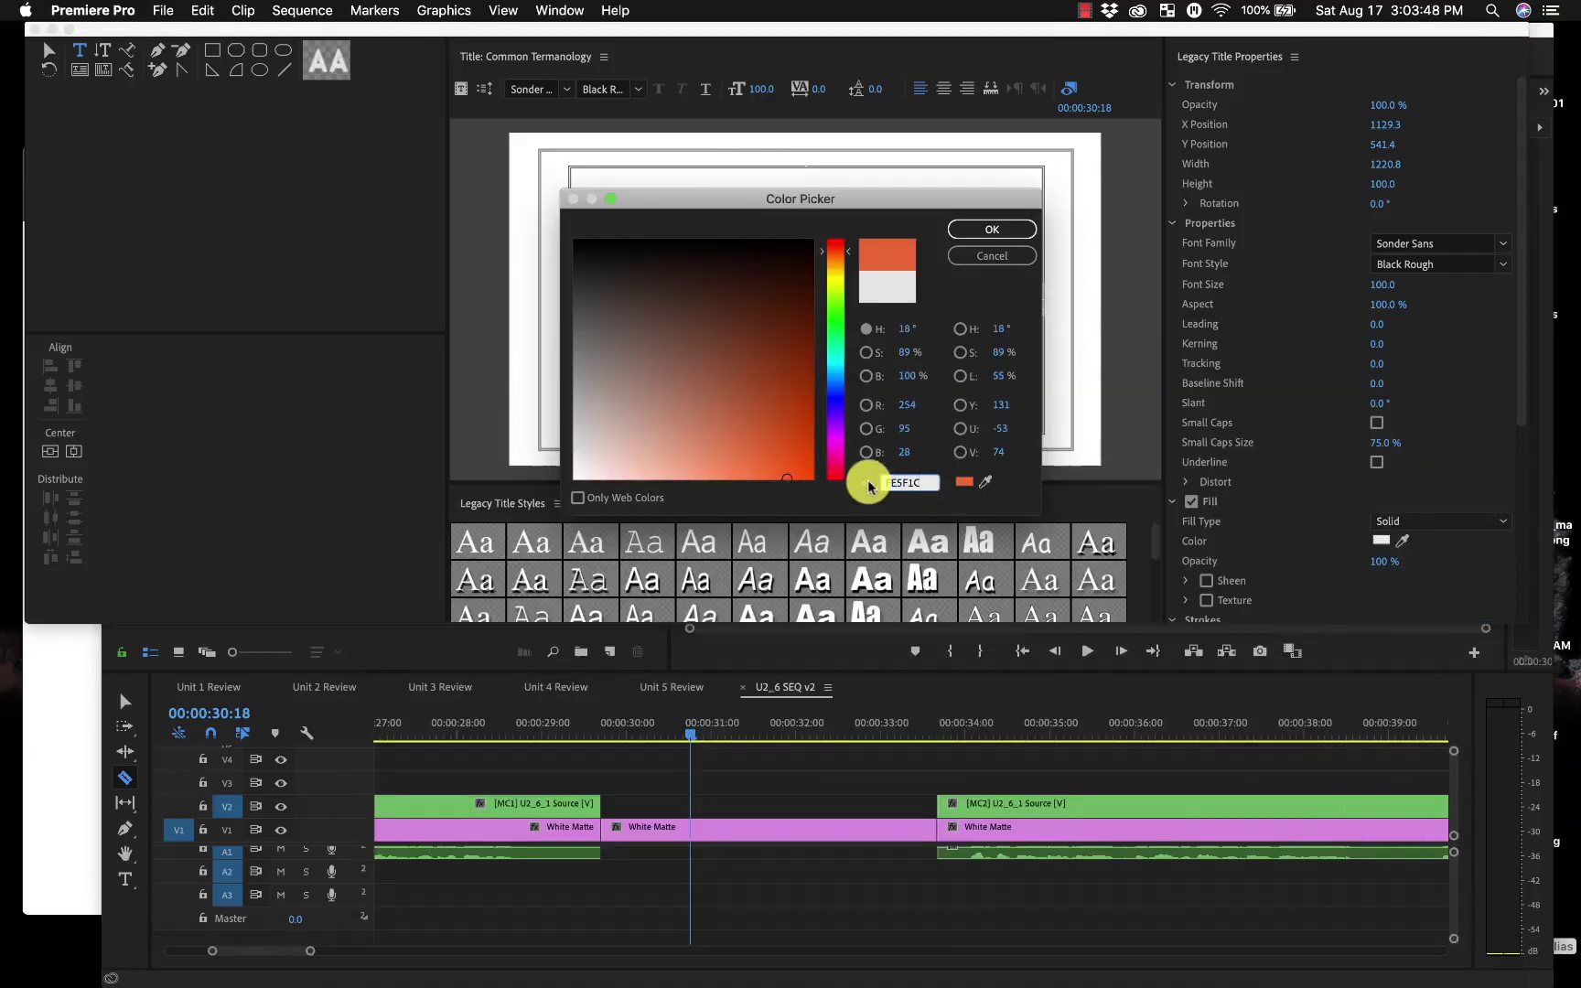
click(1014, 234)
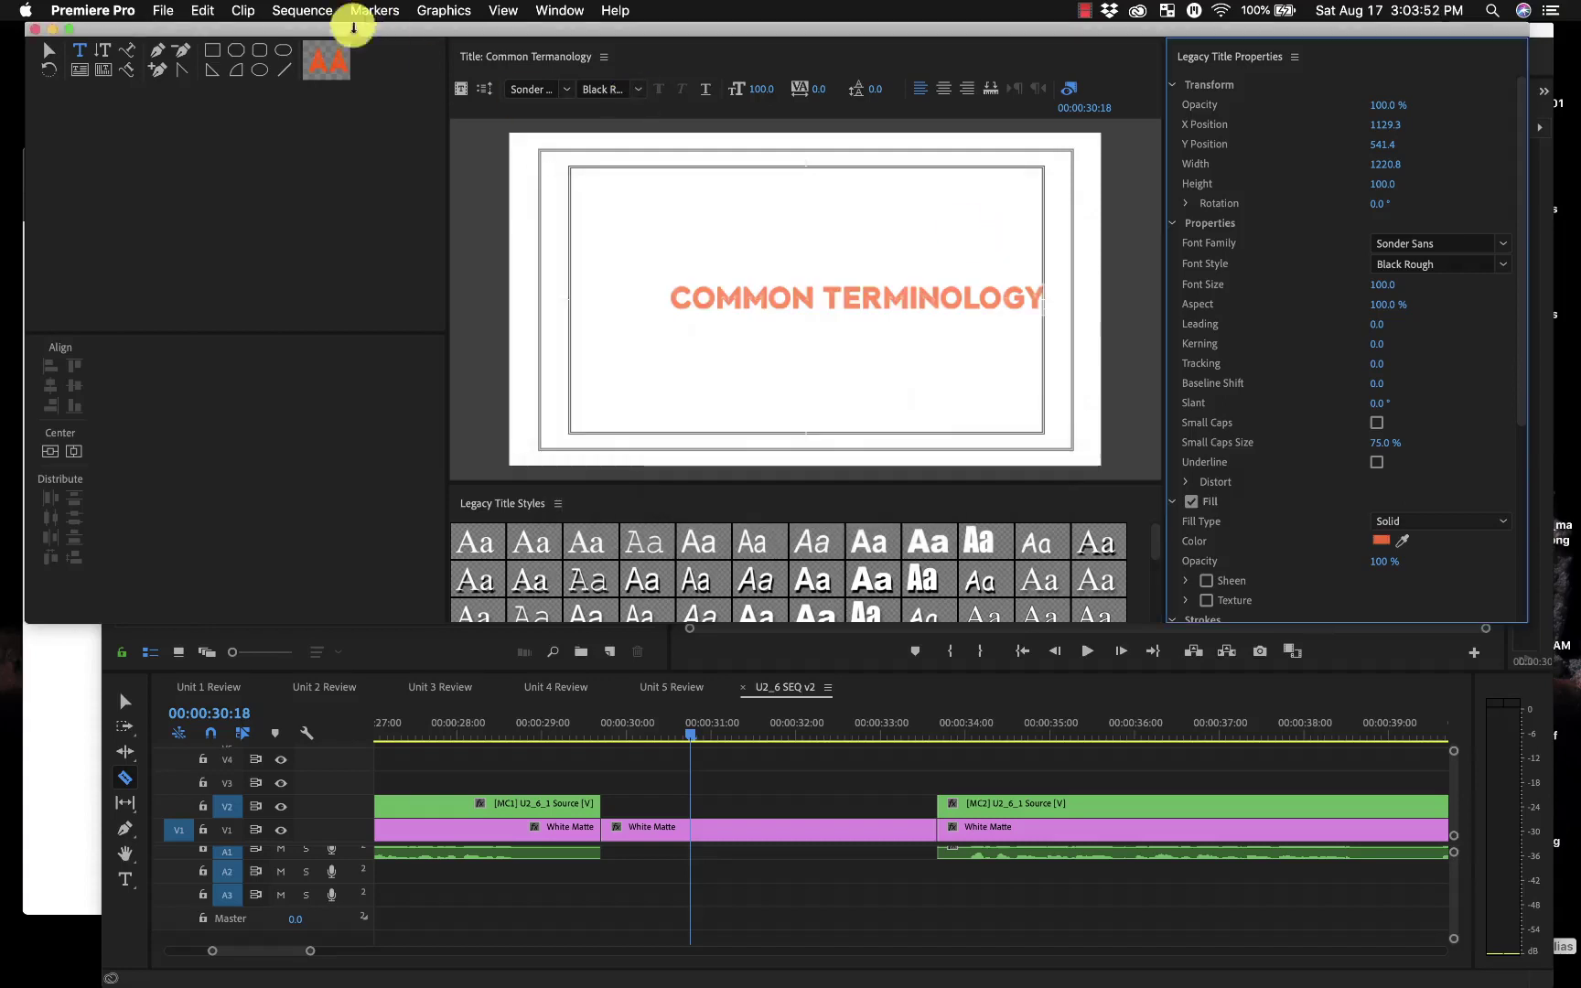
Step: Nudge the title text left, then place Common Termanology on the top track starting near 00:00:28
click(48, 51)
drag(804, 296, 752, 304)
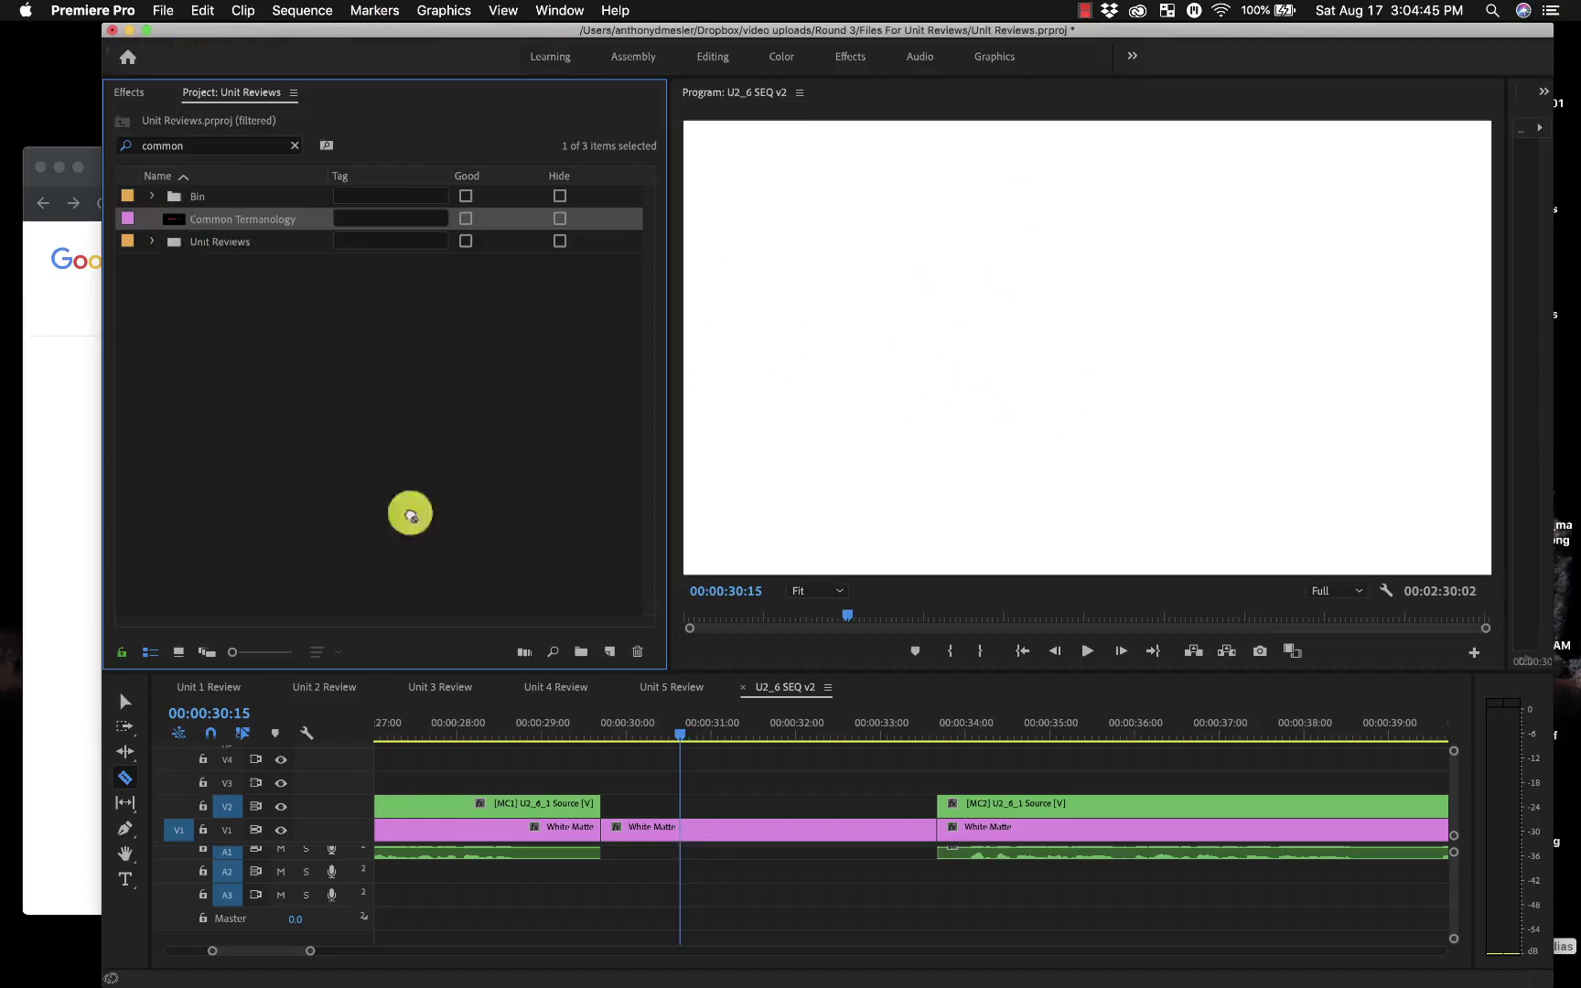
drag(409, 515, 599, 774)
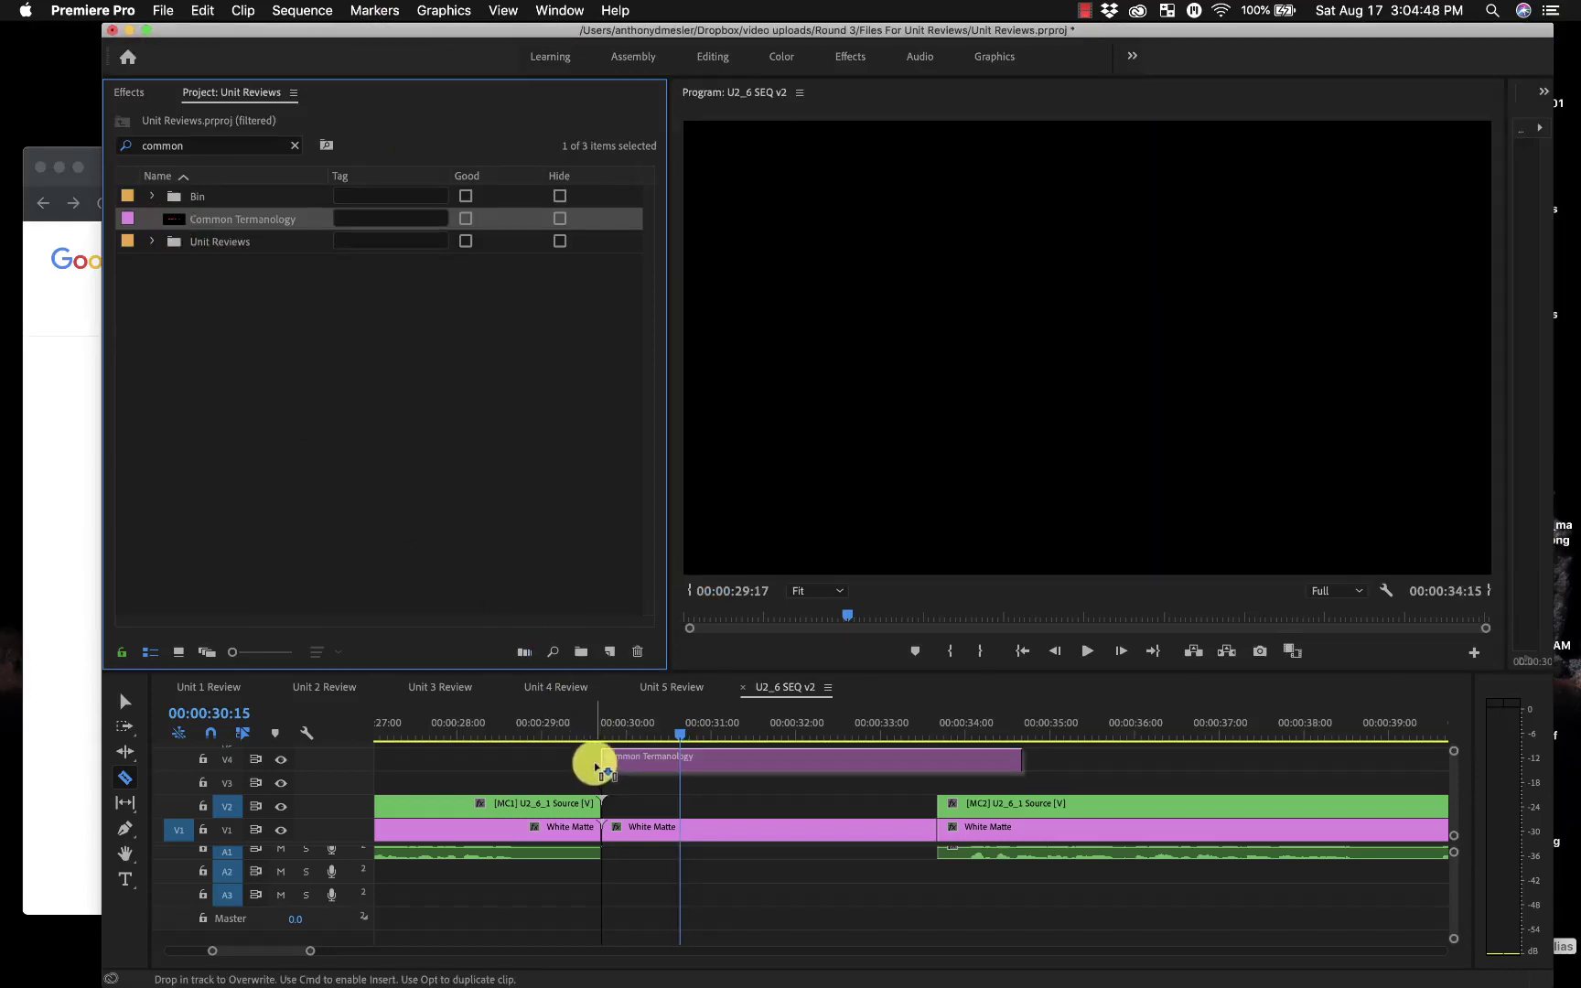
drag(596, 767, 596, 766)
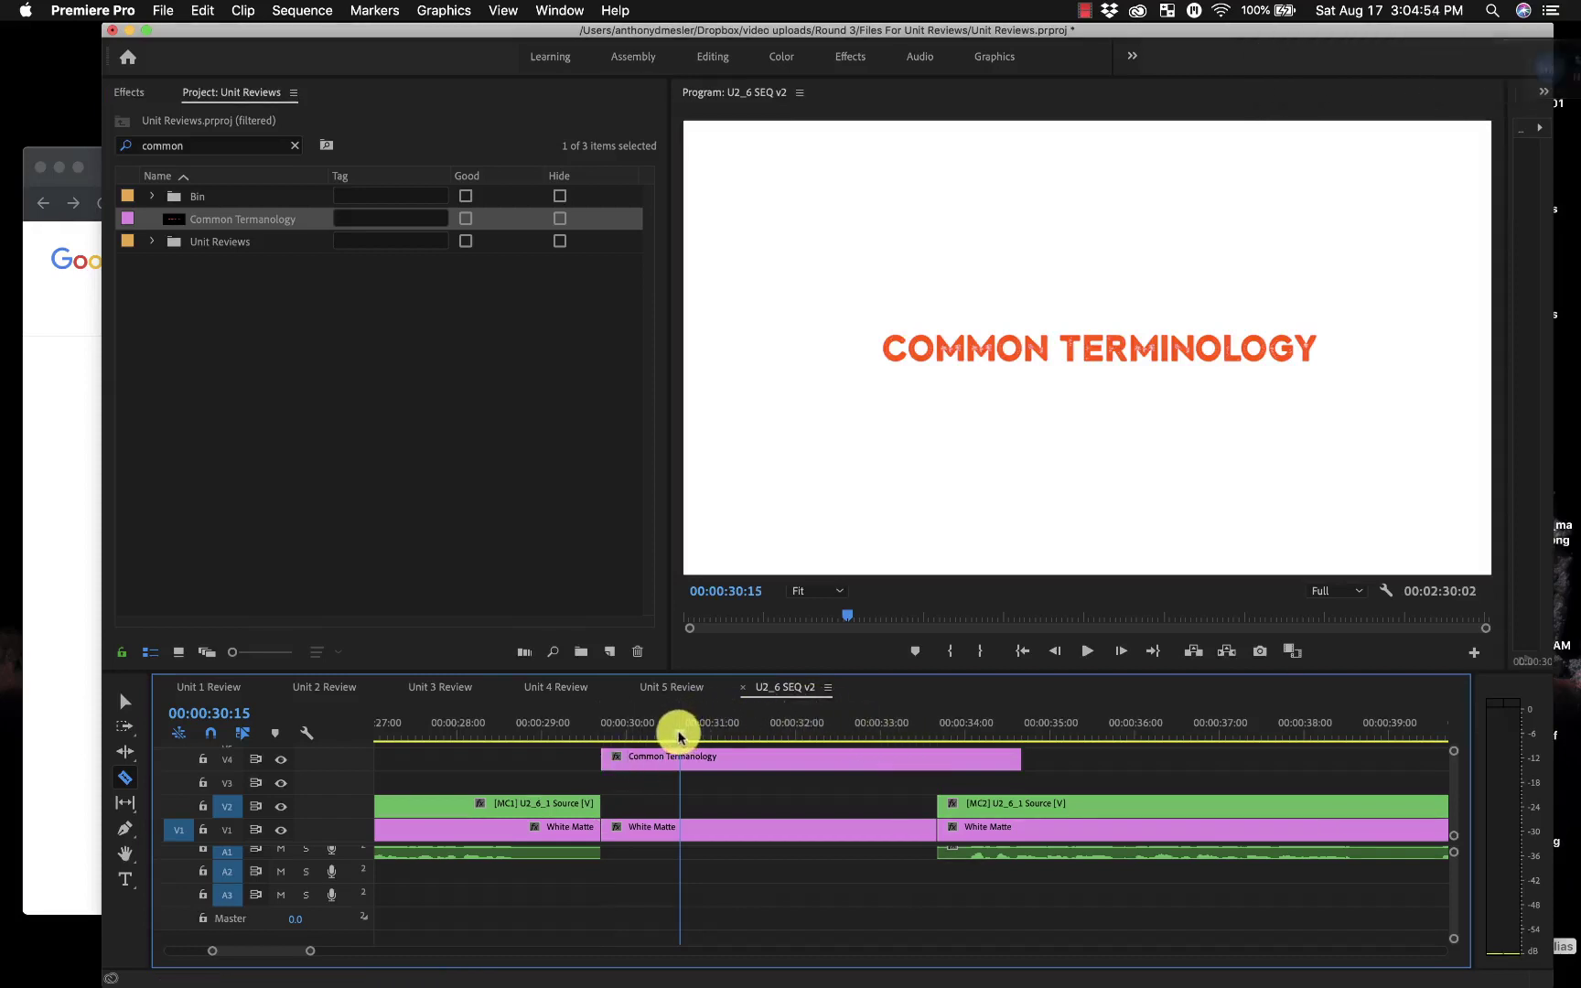
mouse_move(680, 735)
mouse_down()
mouse_move(723, 732)
mouse_move(653, 734)
mouse_up()
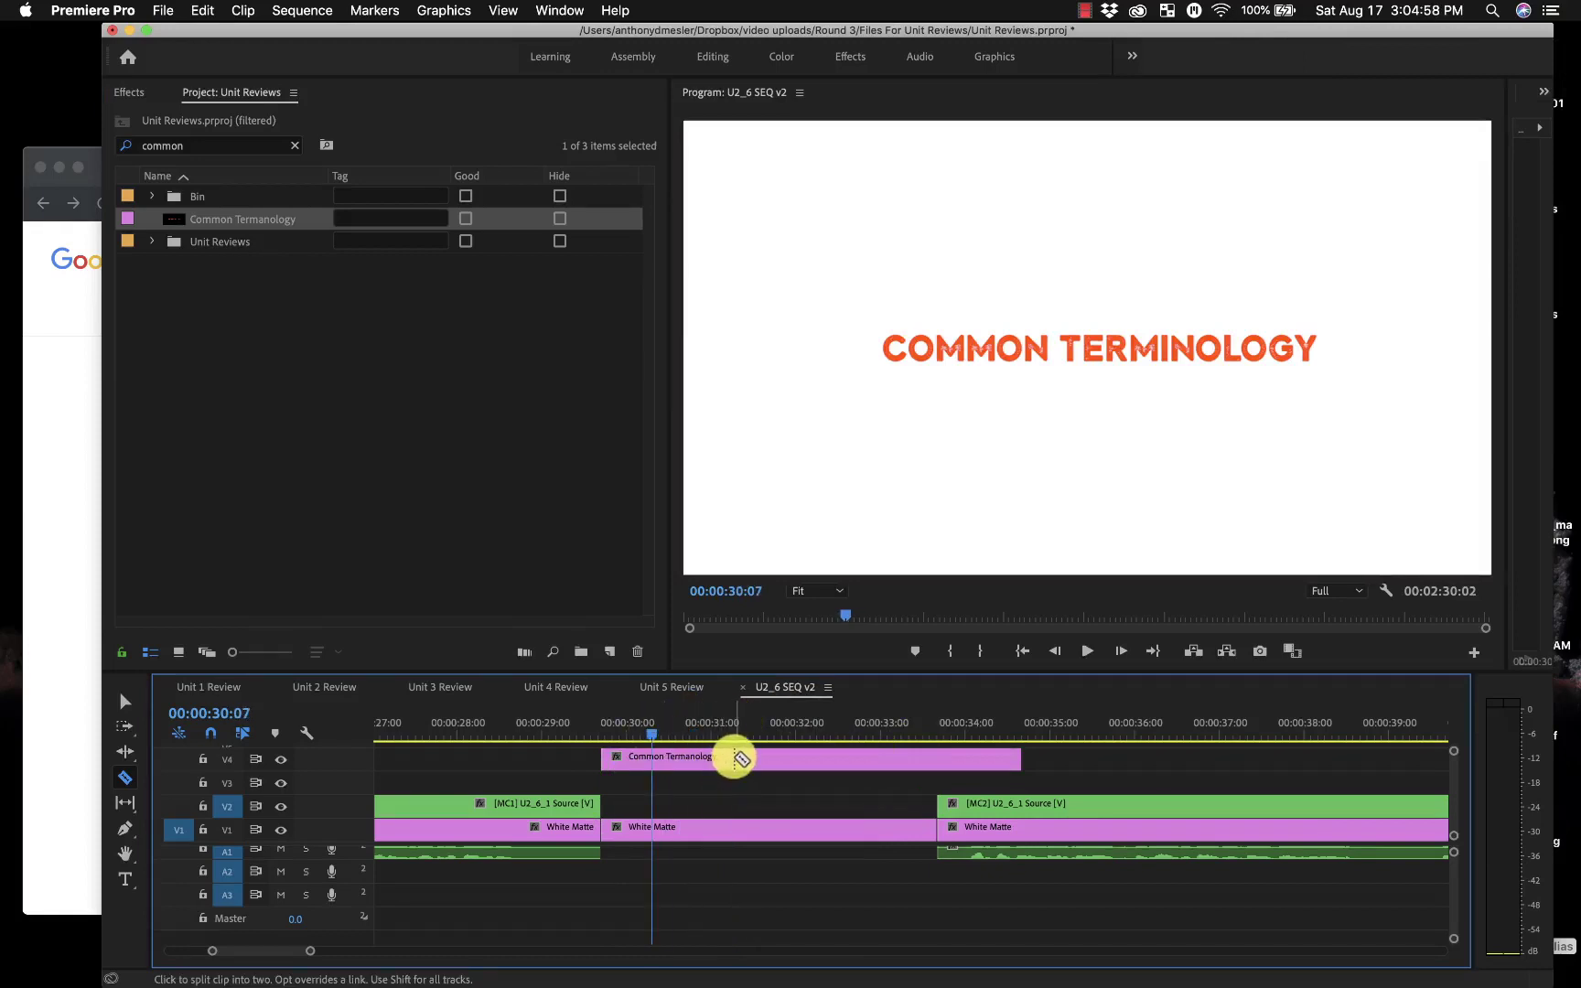
drag(735, 760, 594, 757)
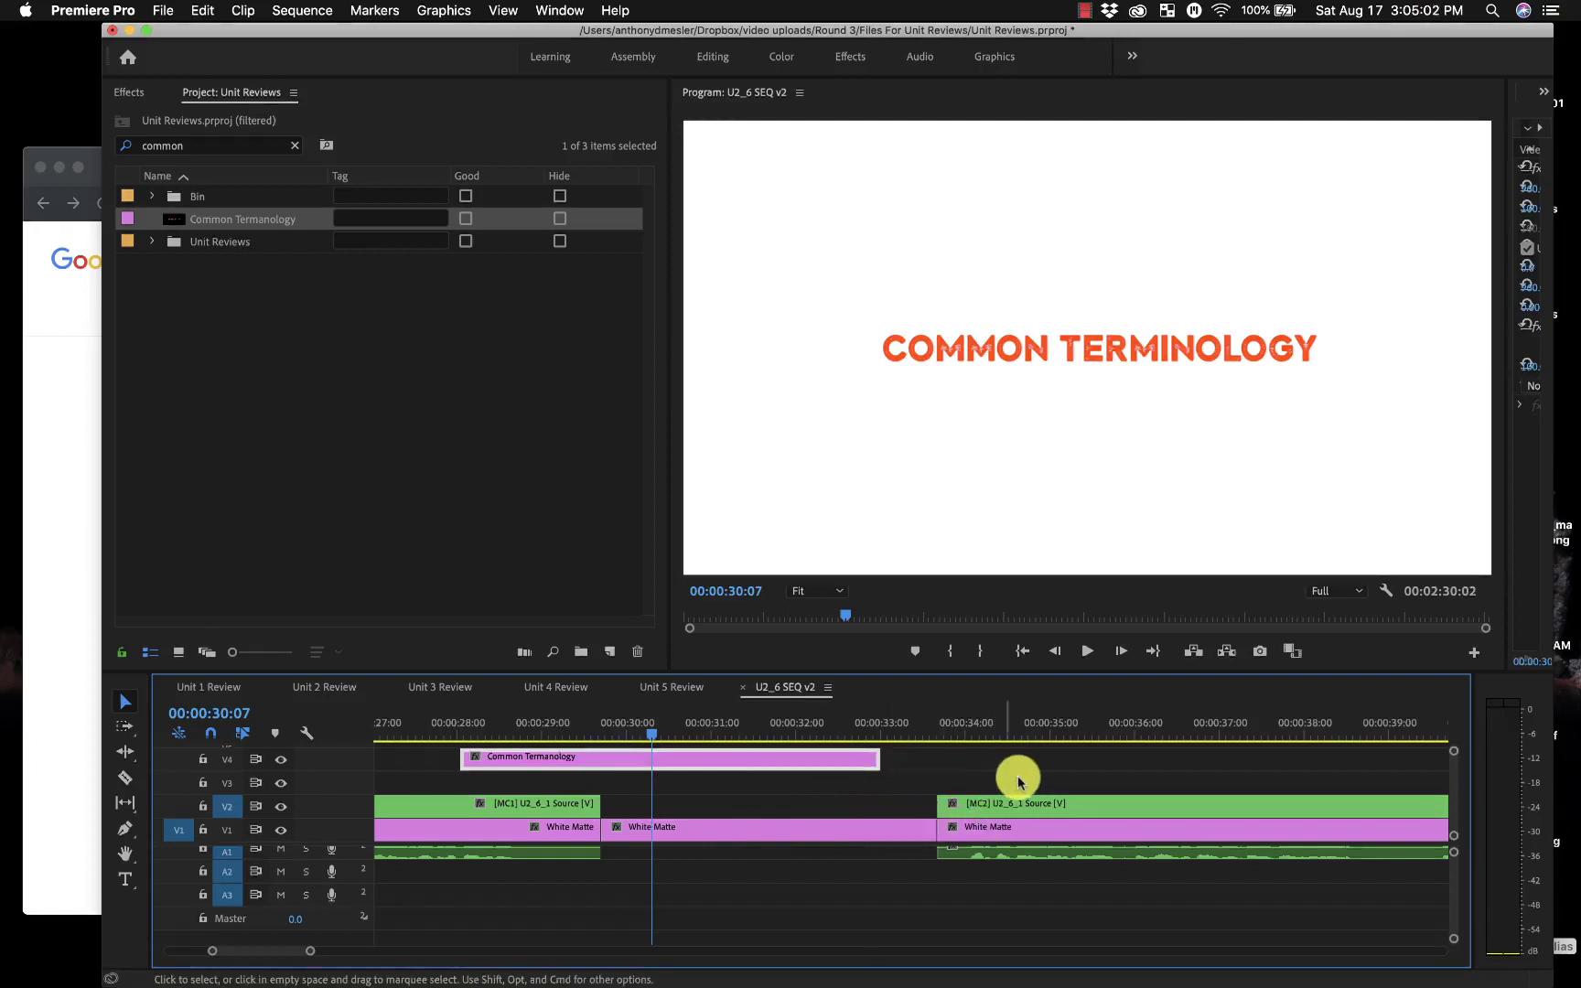
Step: Push clips from 00:00:34 onward about four seconds later and move the title onto V2
click(1007, 814)
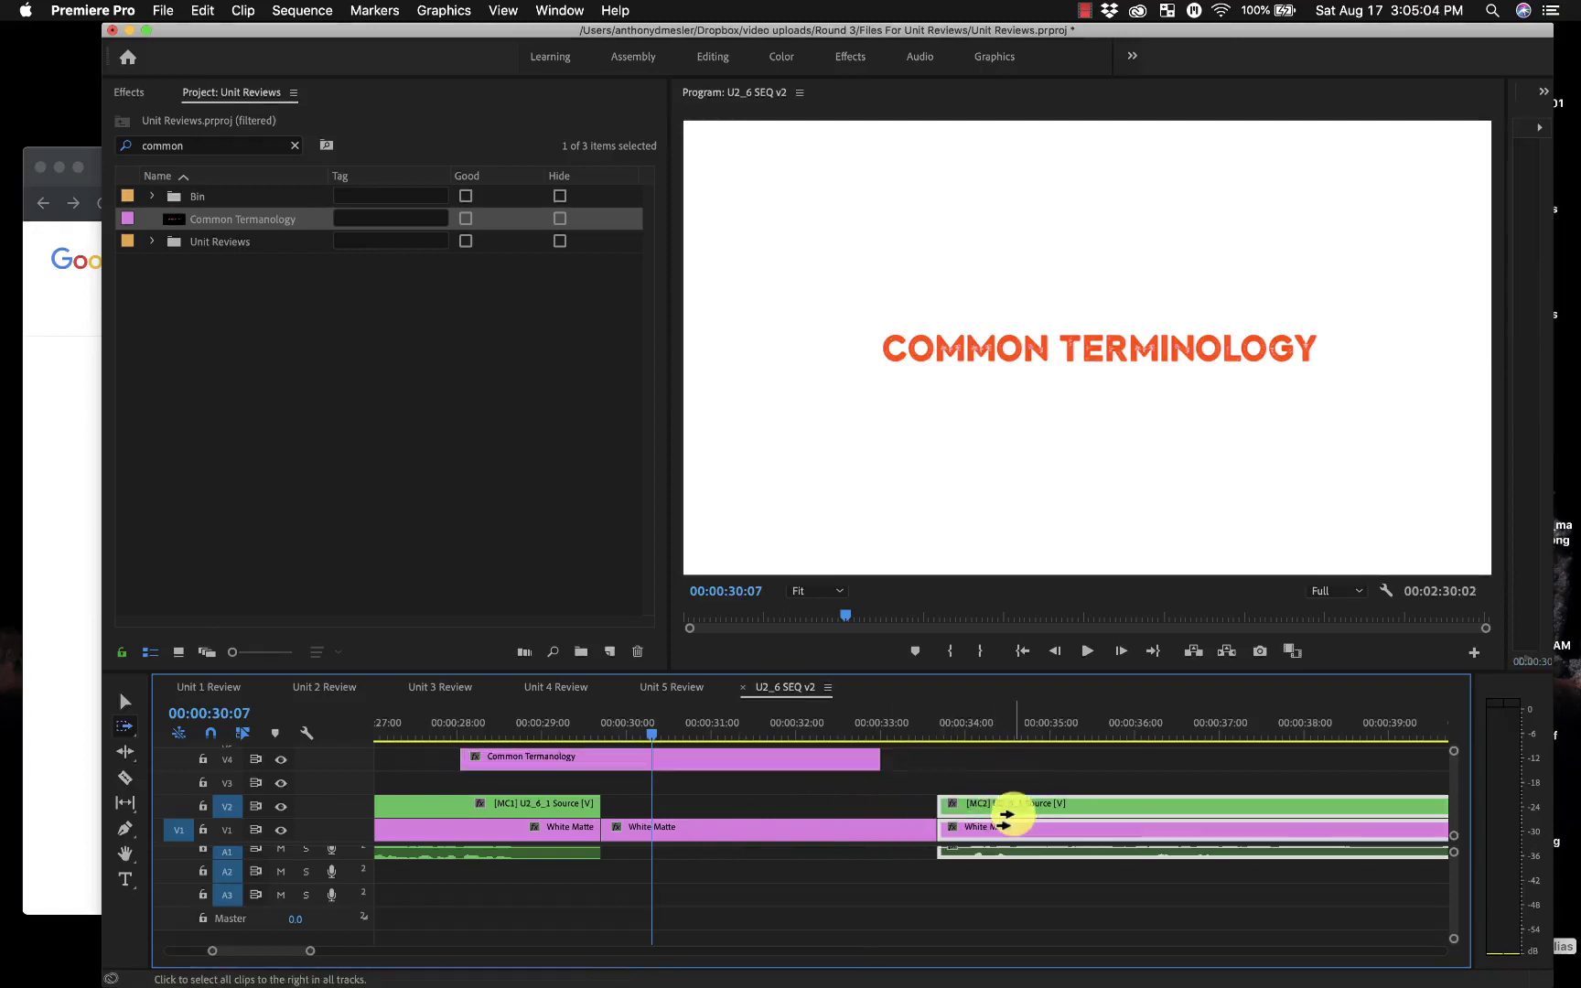
key(v)
drag(1009, 816, 1352, 826)
drag(620, 759, 772, 805)
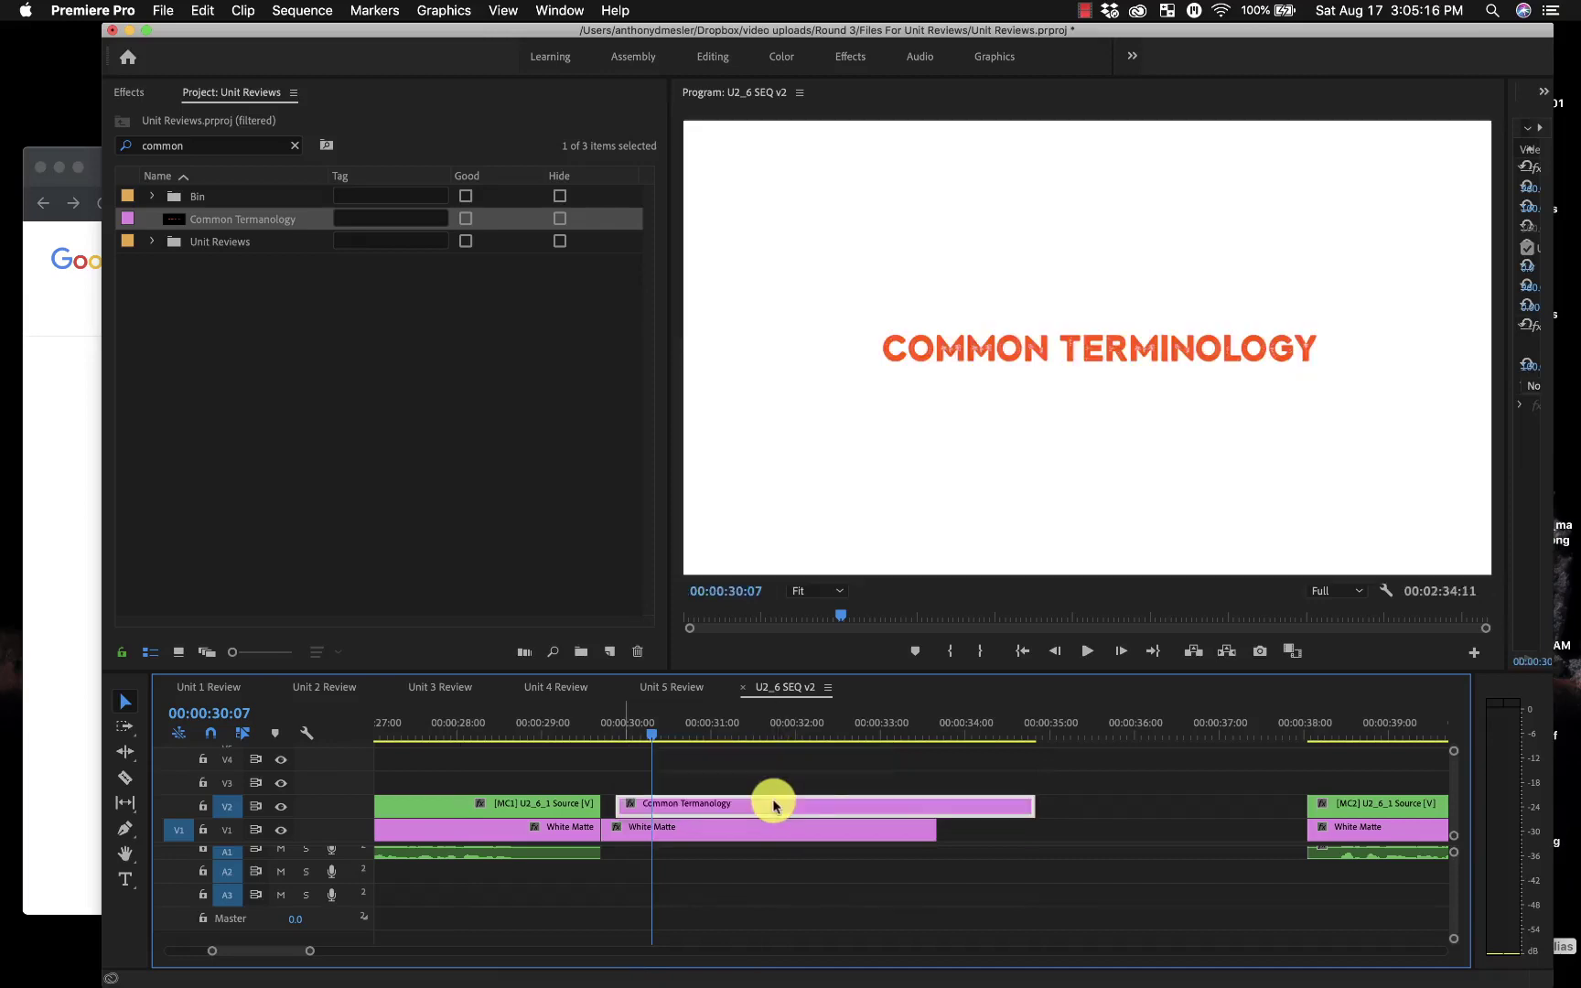
Step: Extend White Matte to four seconds and ripple-delete the gap after it
drag(935, 829, 1050, 834)
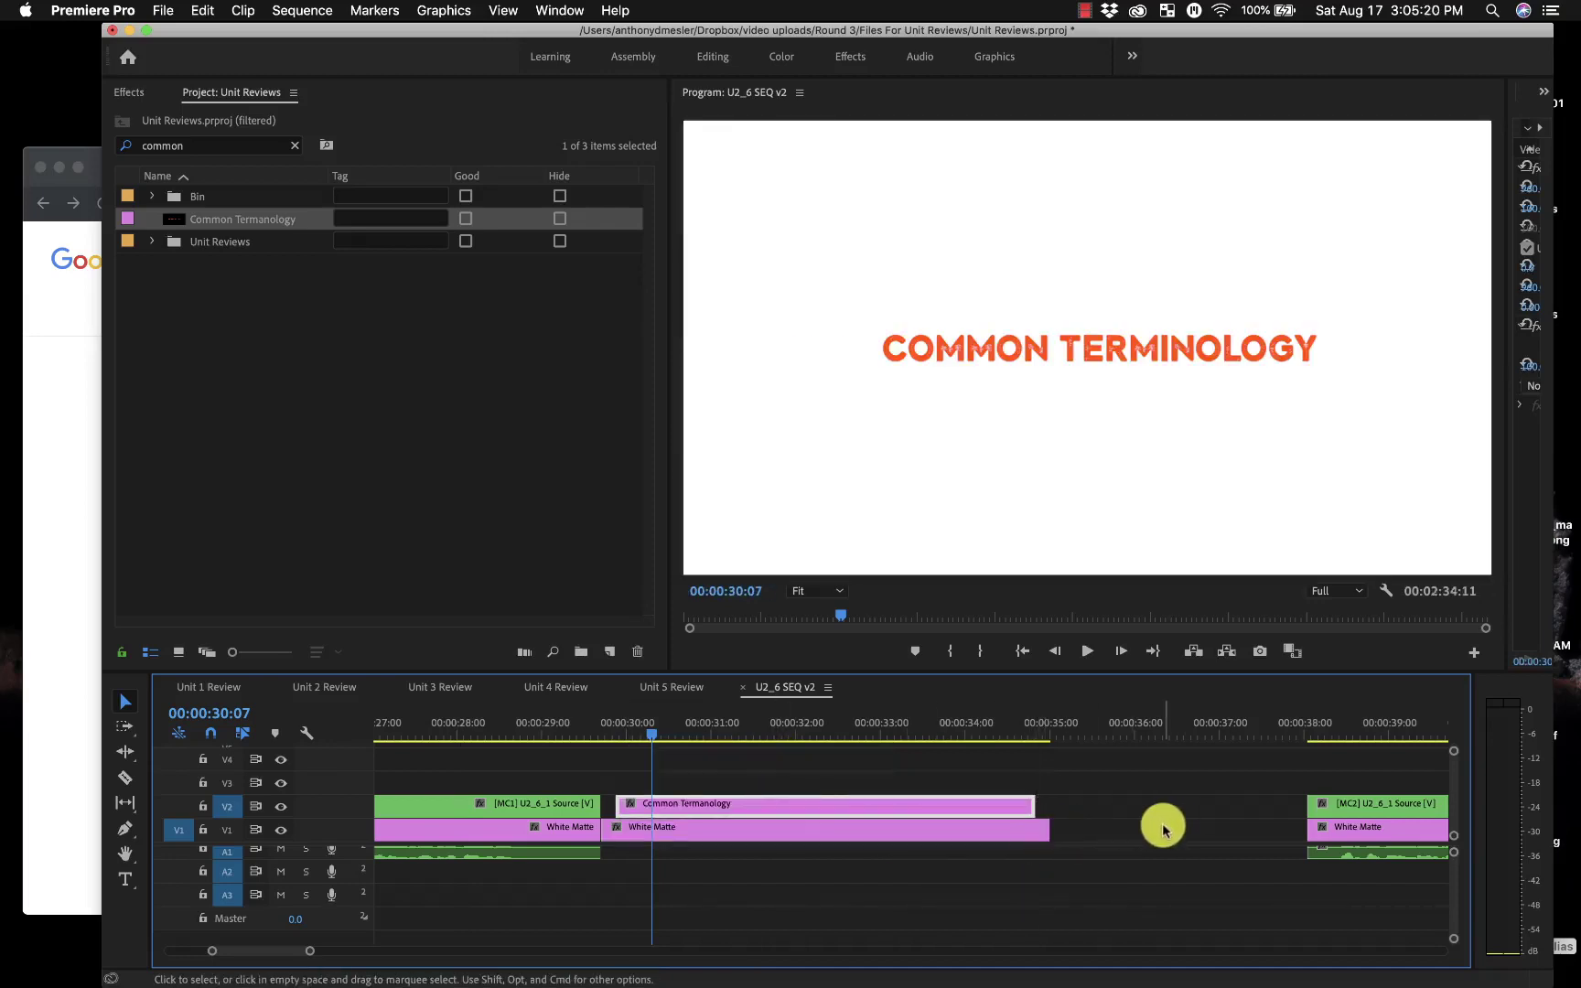
click(1163, 830)
key(Delete)
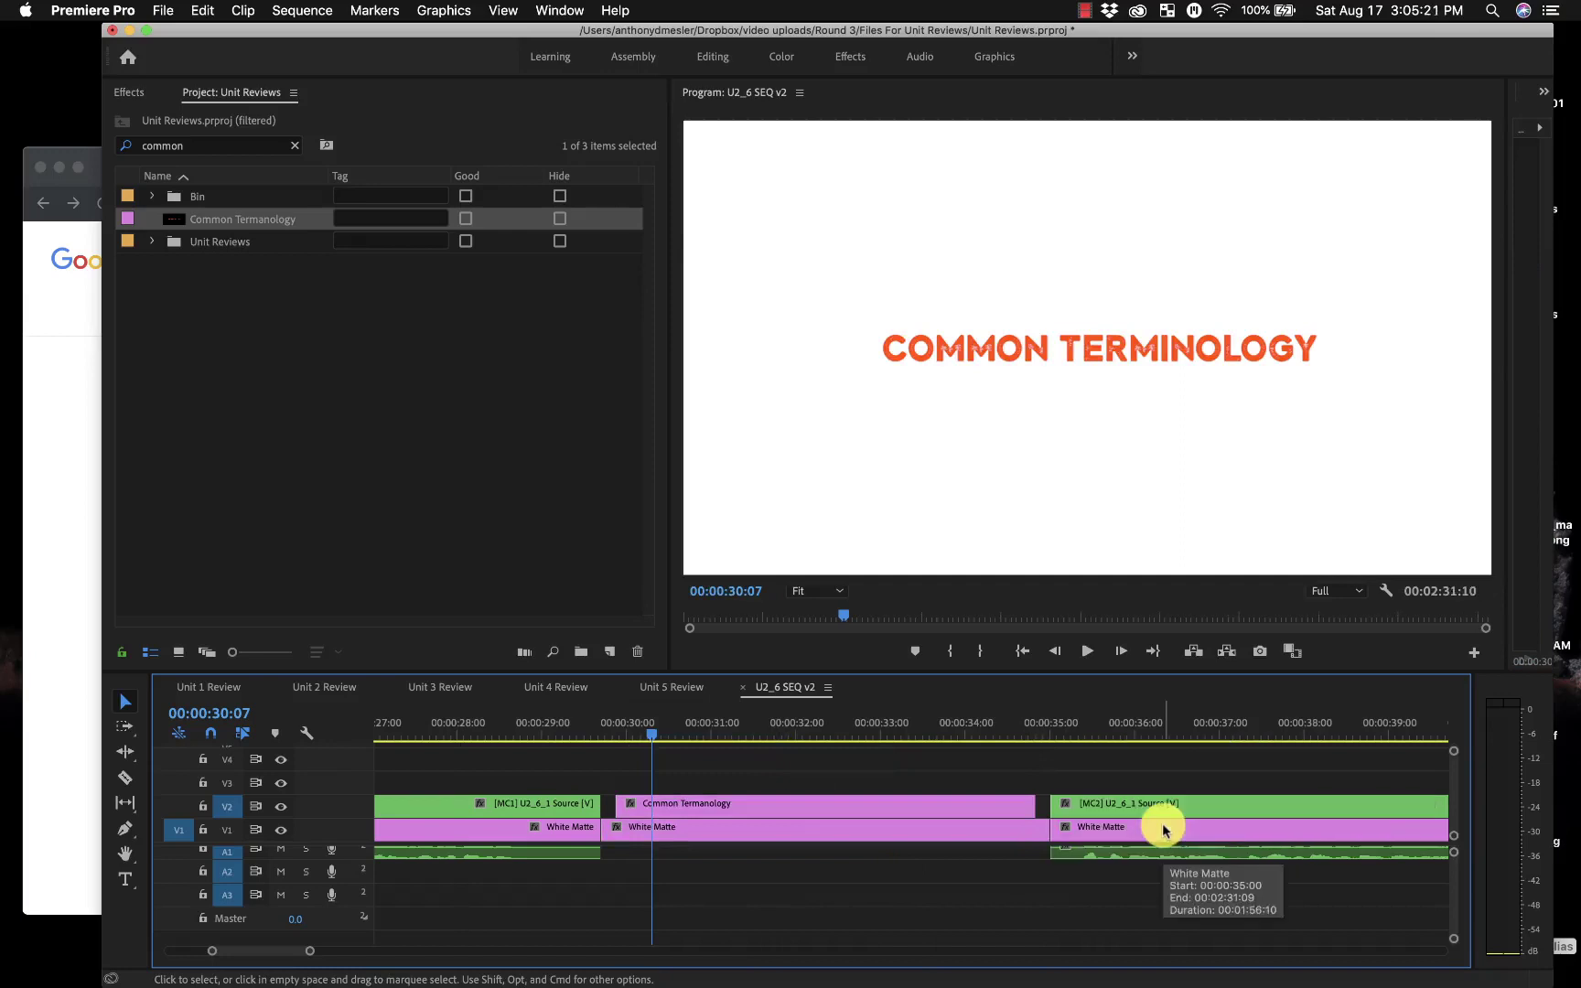
Step: Apply default cross dissolves to both ends of the Common Termanology title and play it back
click(773, 809)
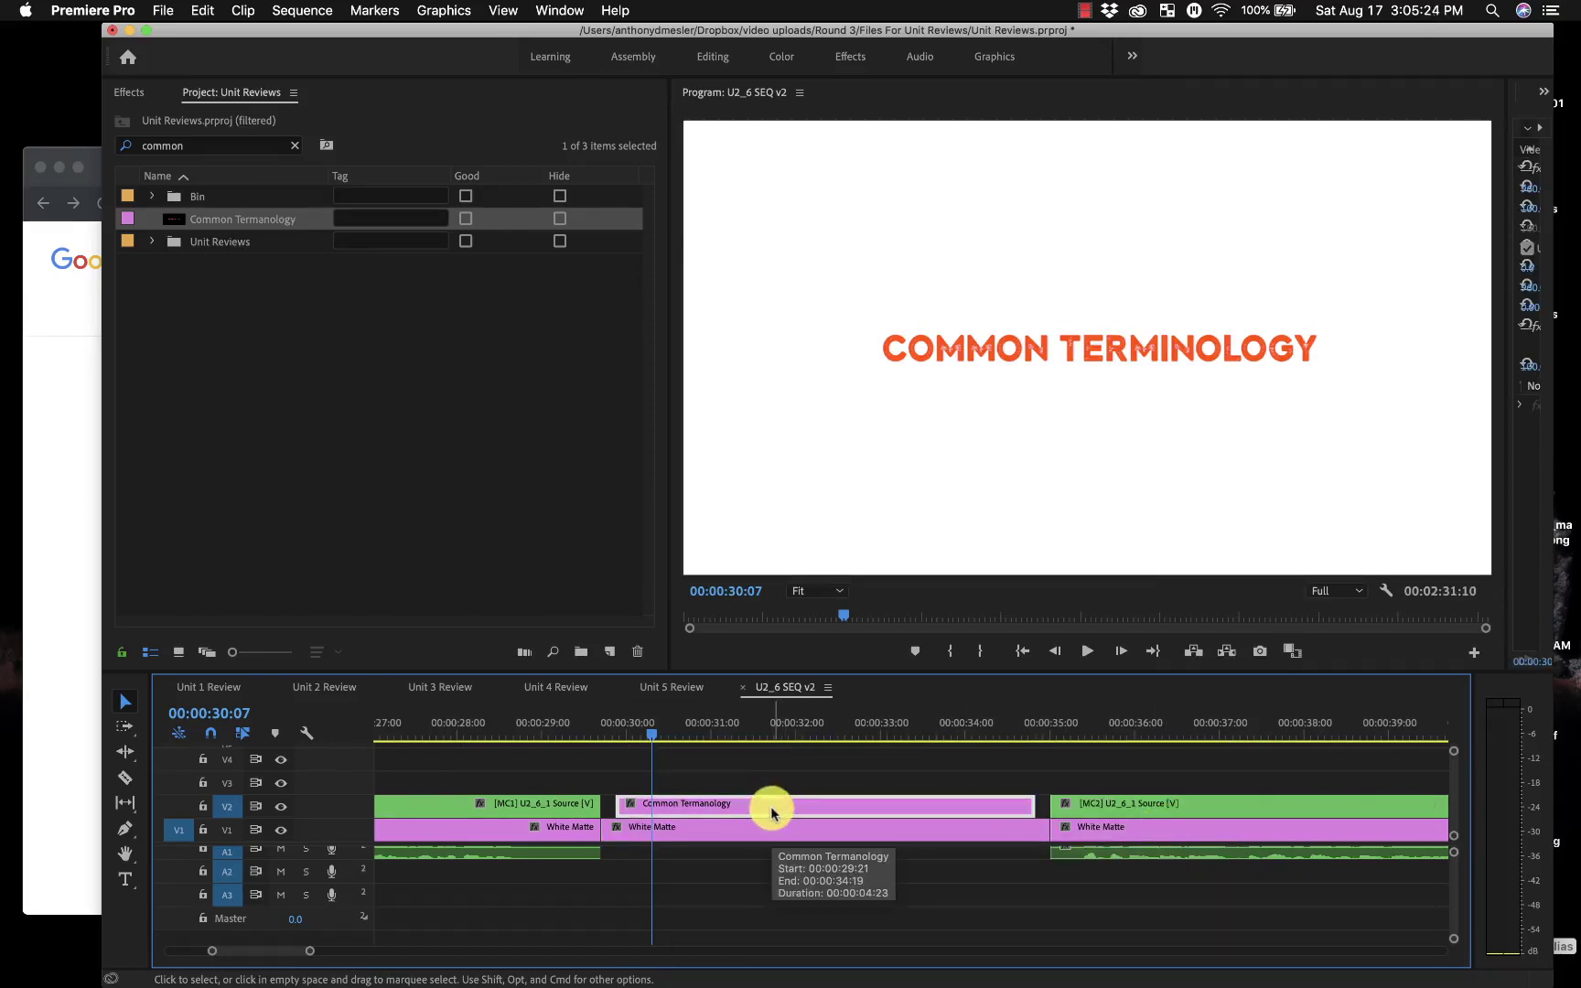
key(super+d)
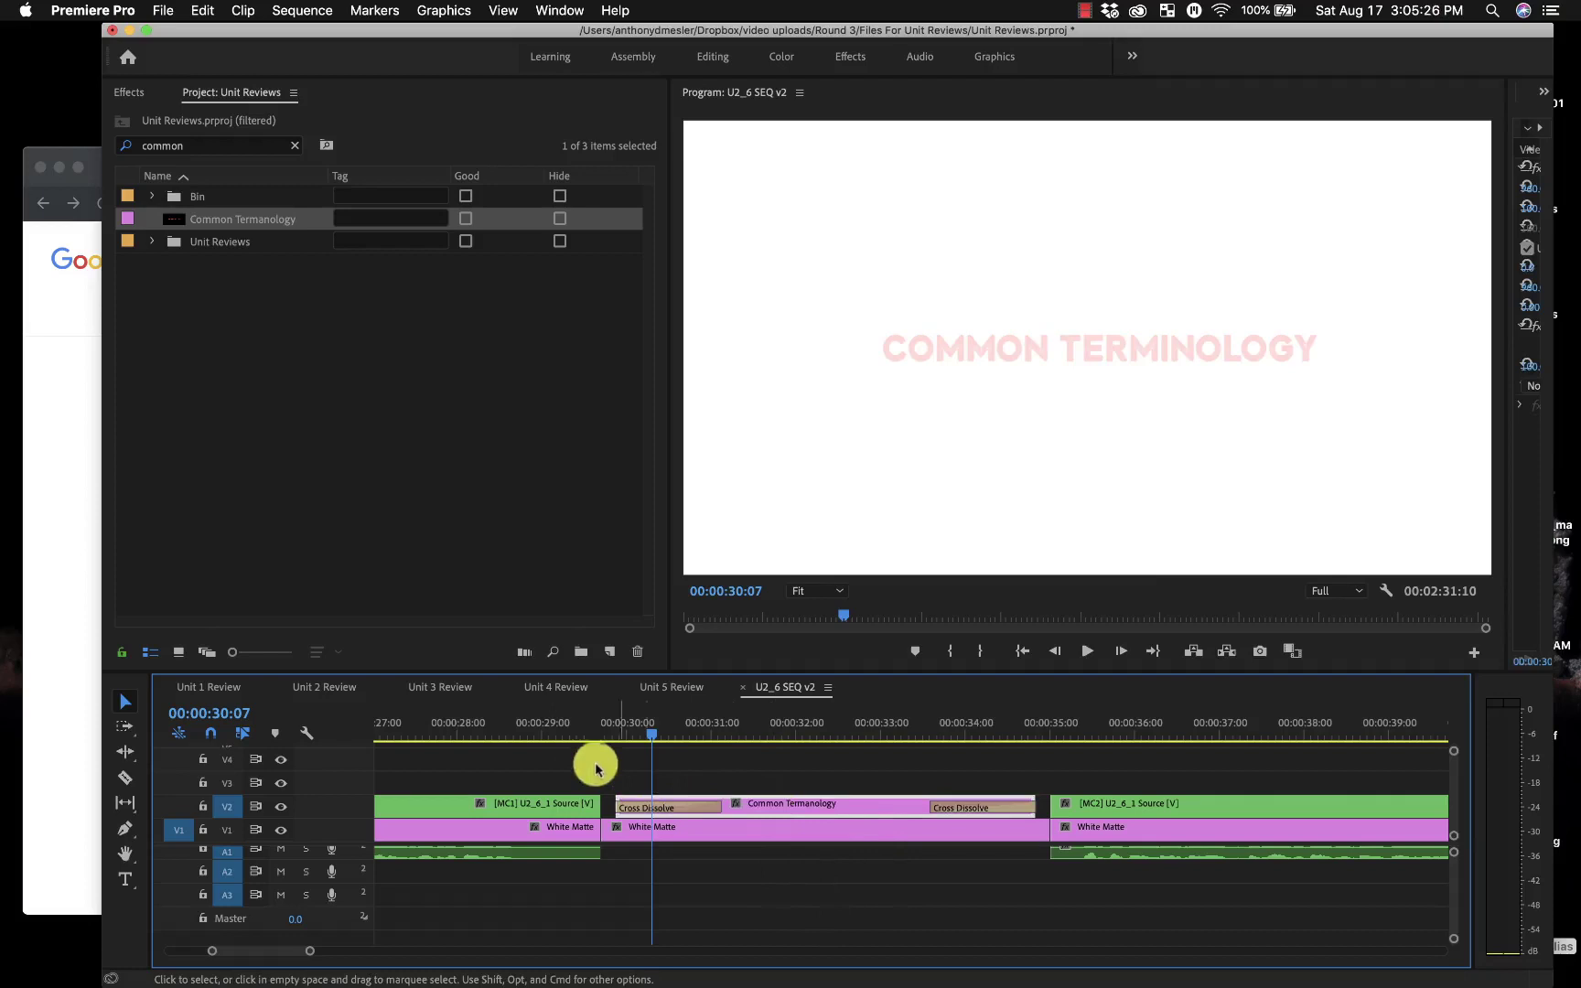
click(583, 735)
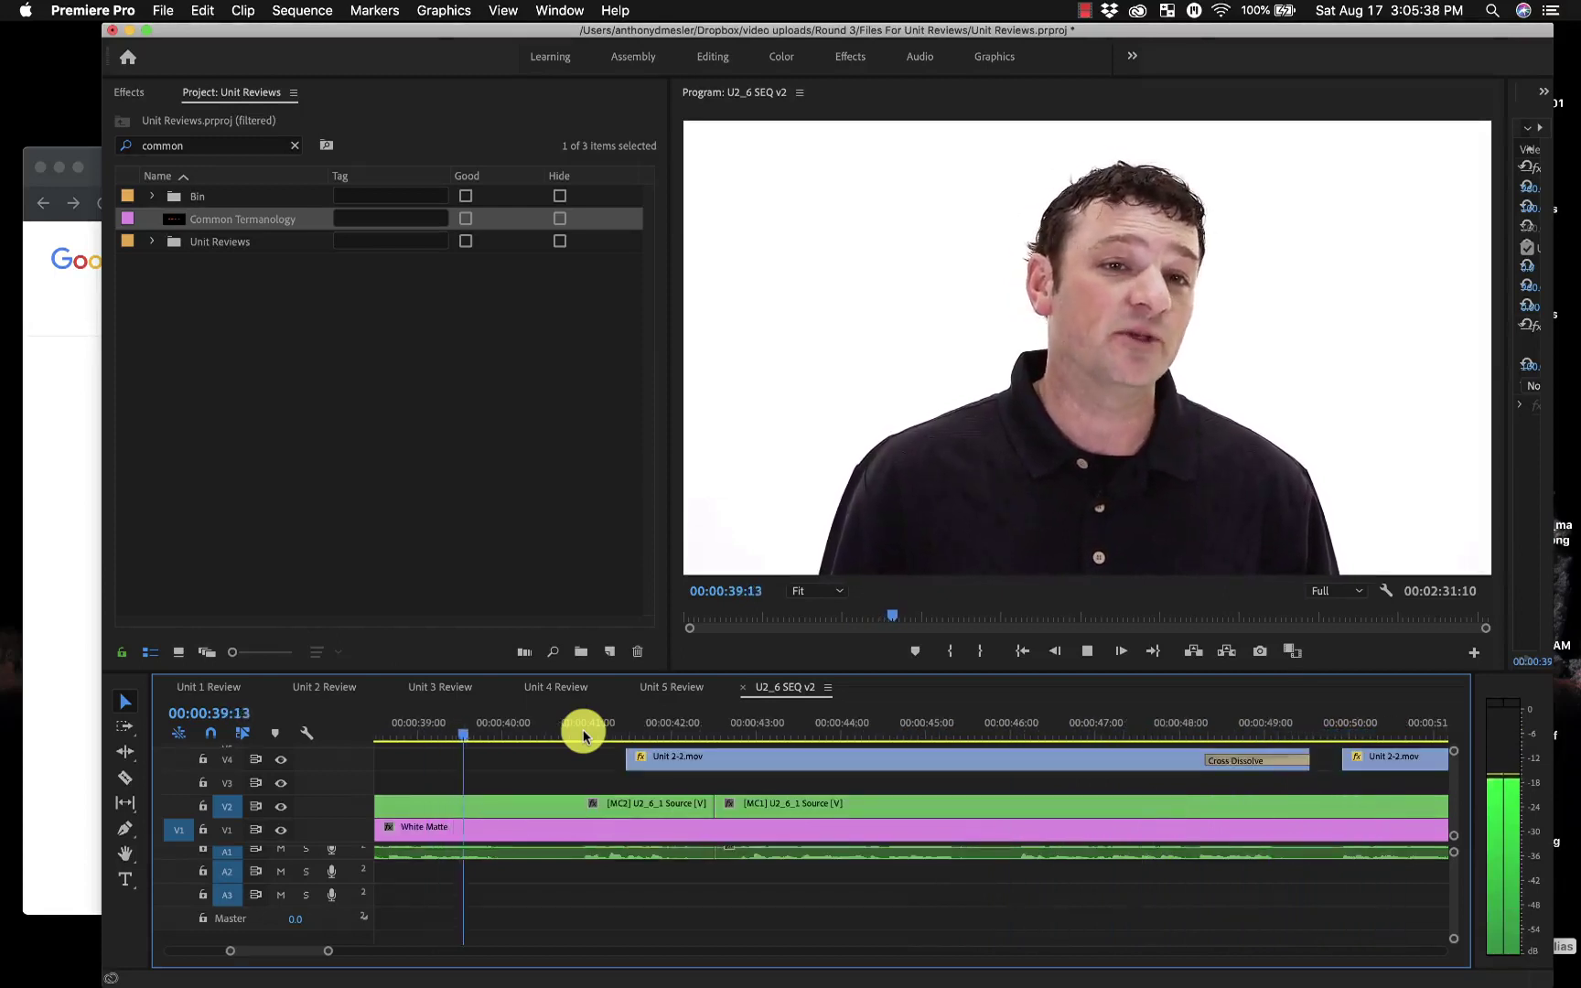
key(space)
scroll(565, 770, up, 10)
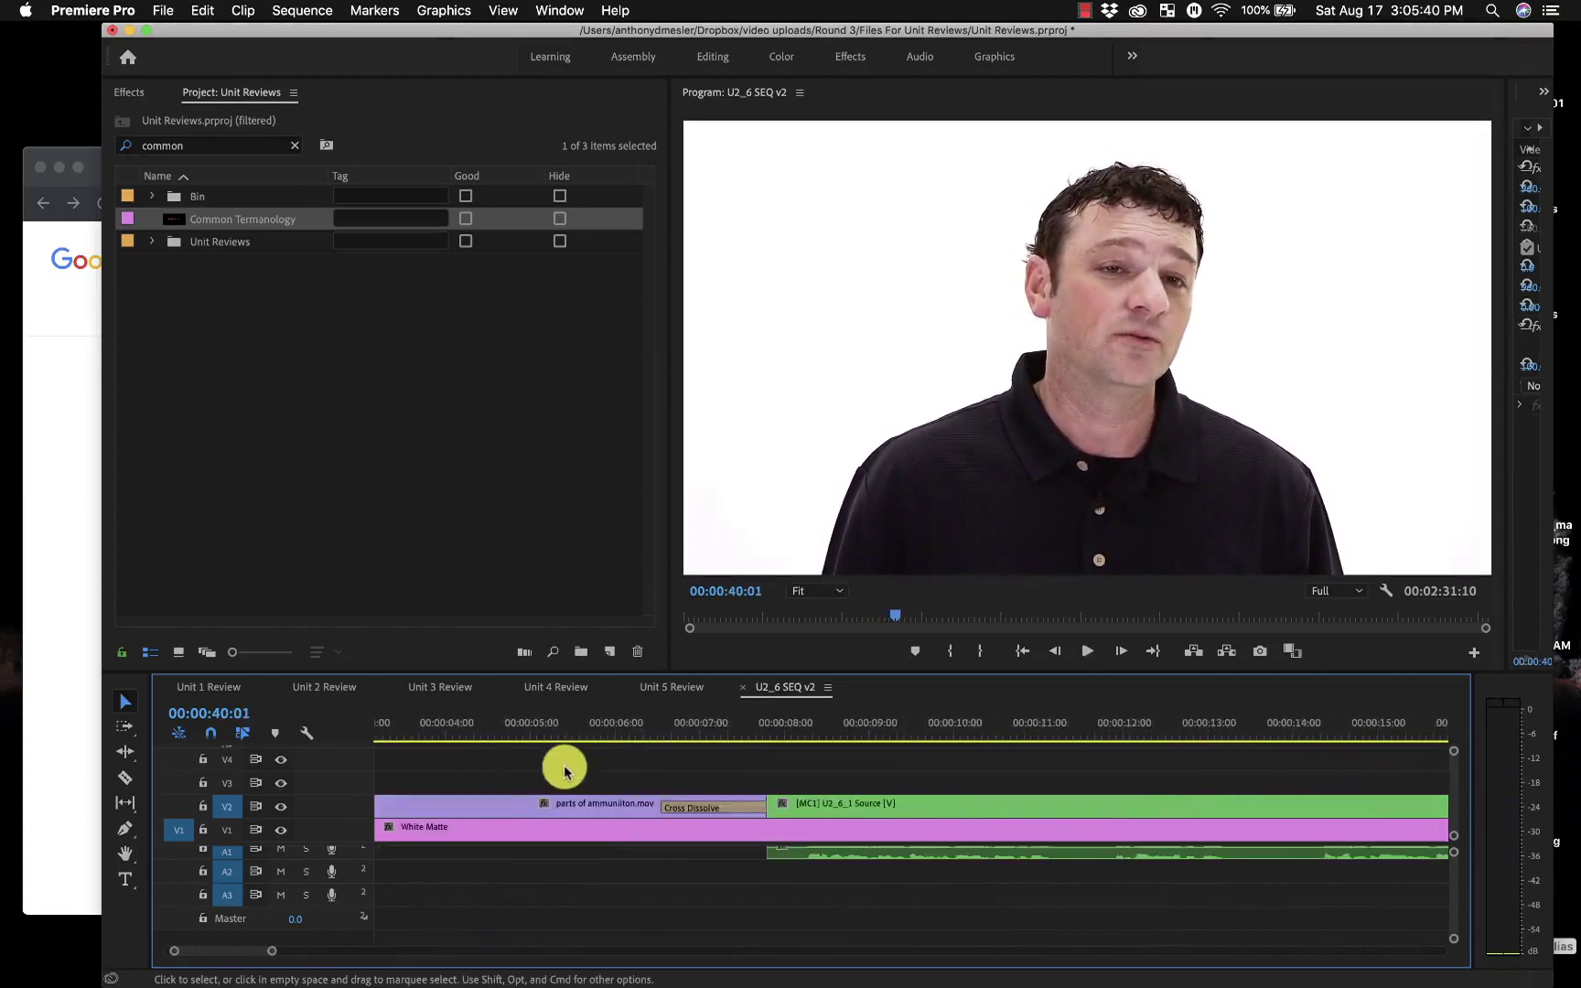
scroll(565, 769, down, 10)
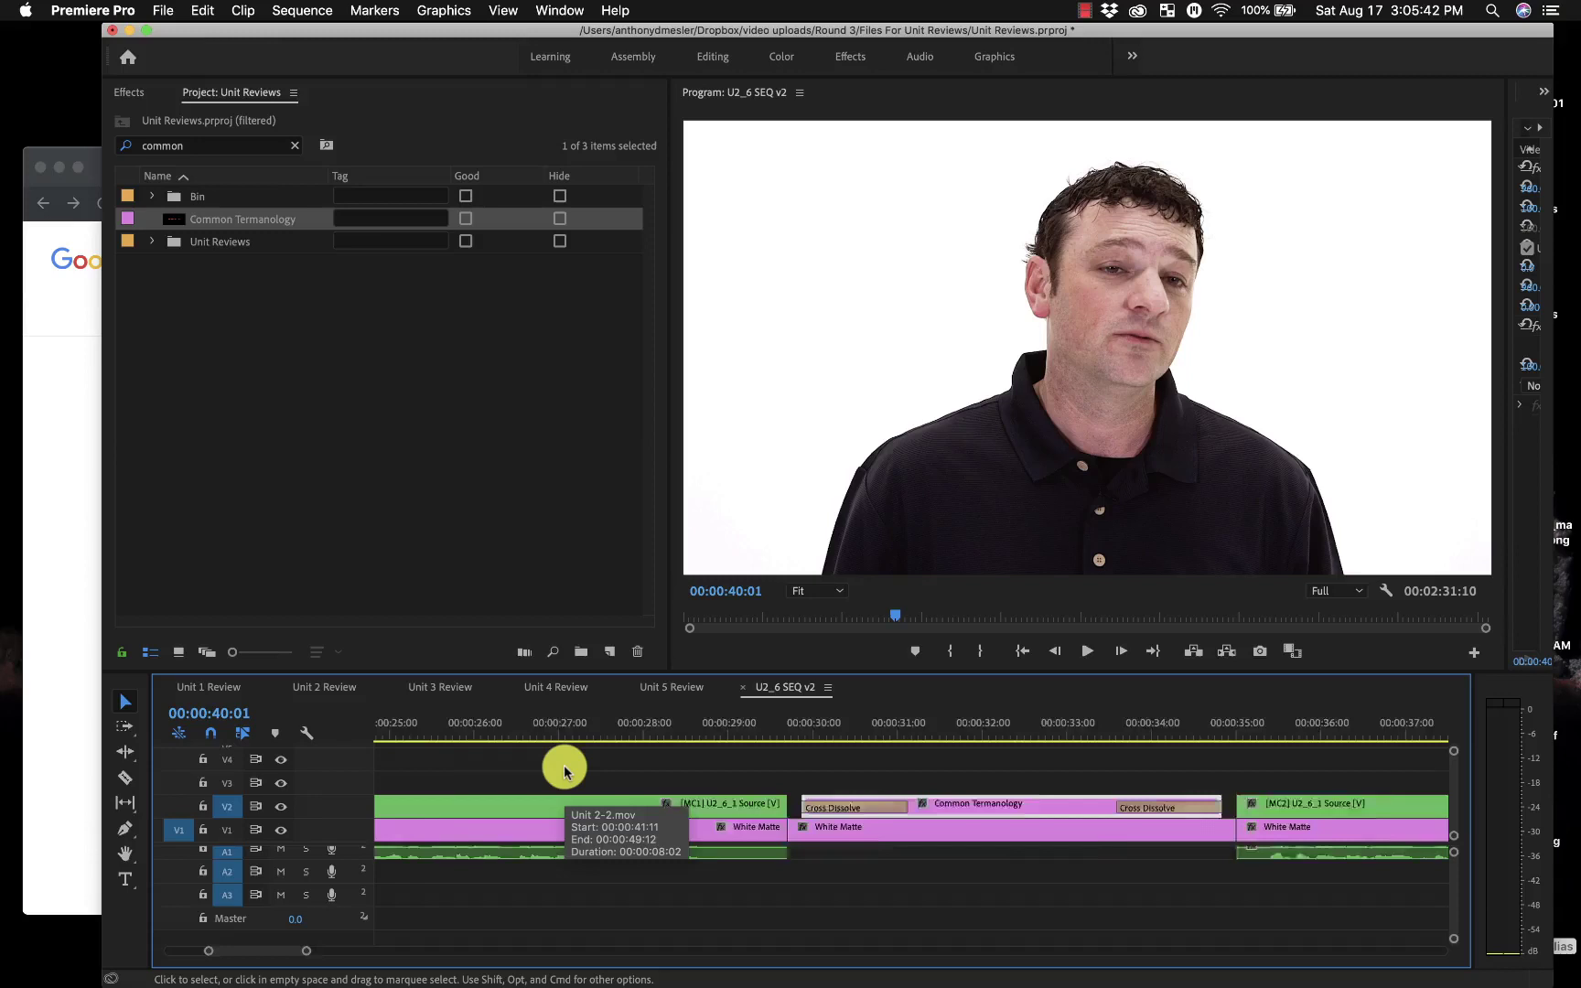
scroll(564, 770, down, 3)
scroll(561, 768, up, 2)
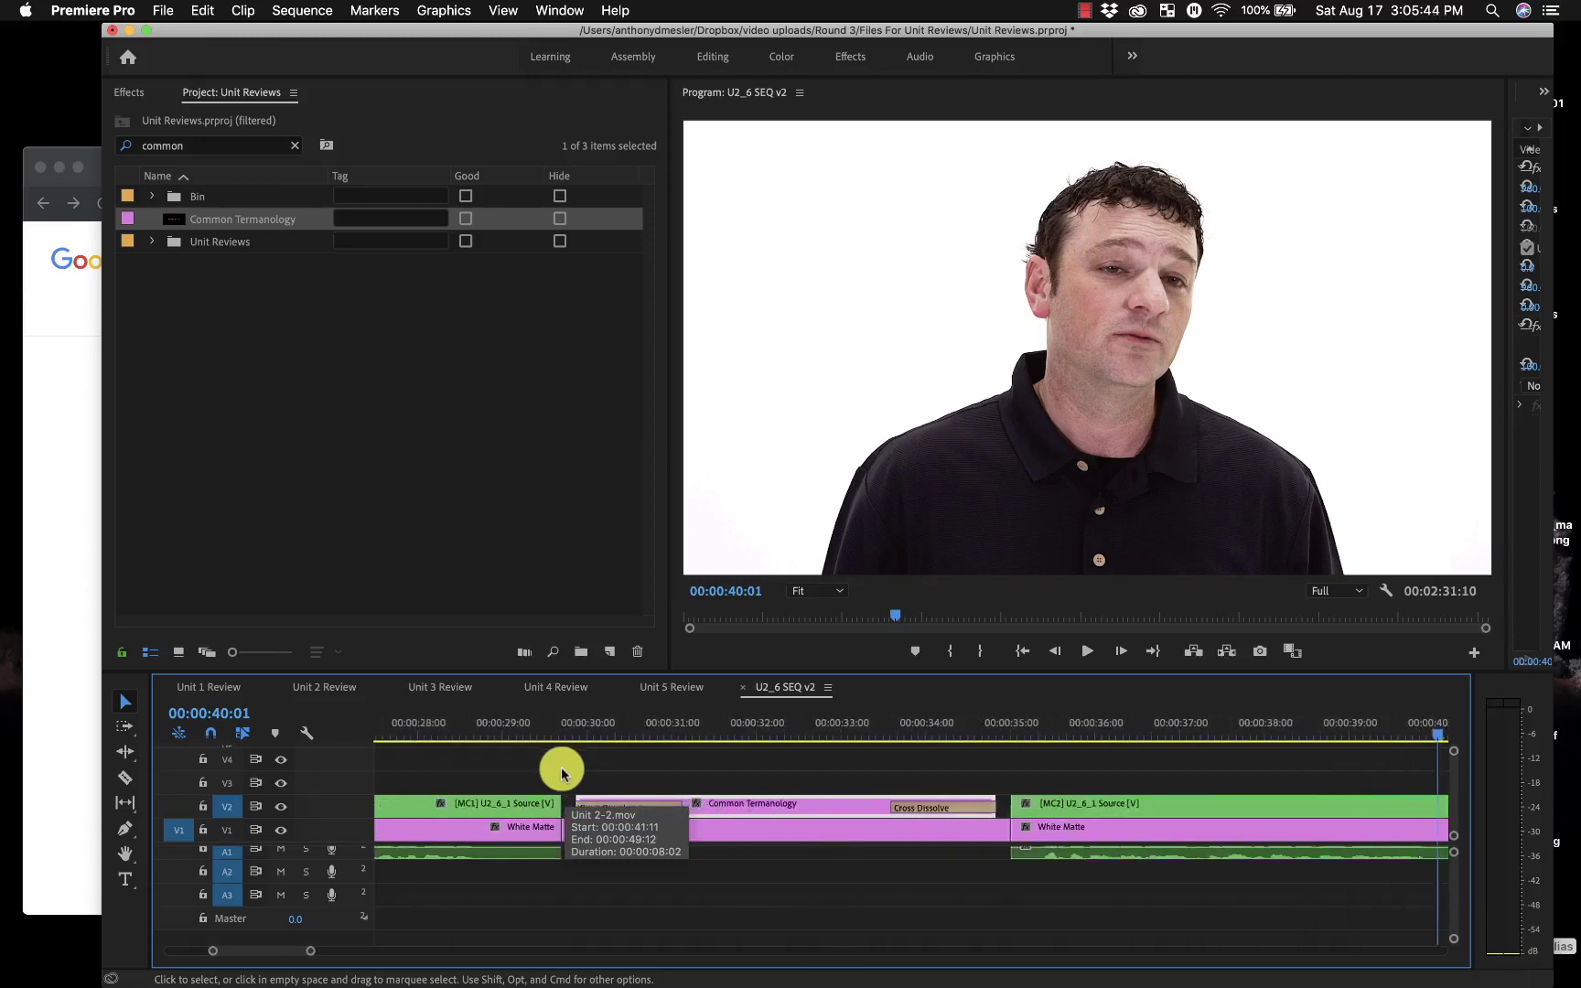
drag(544, 734, 519, 819)
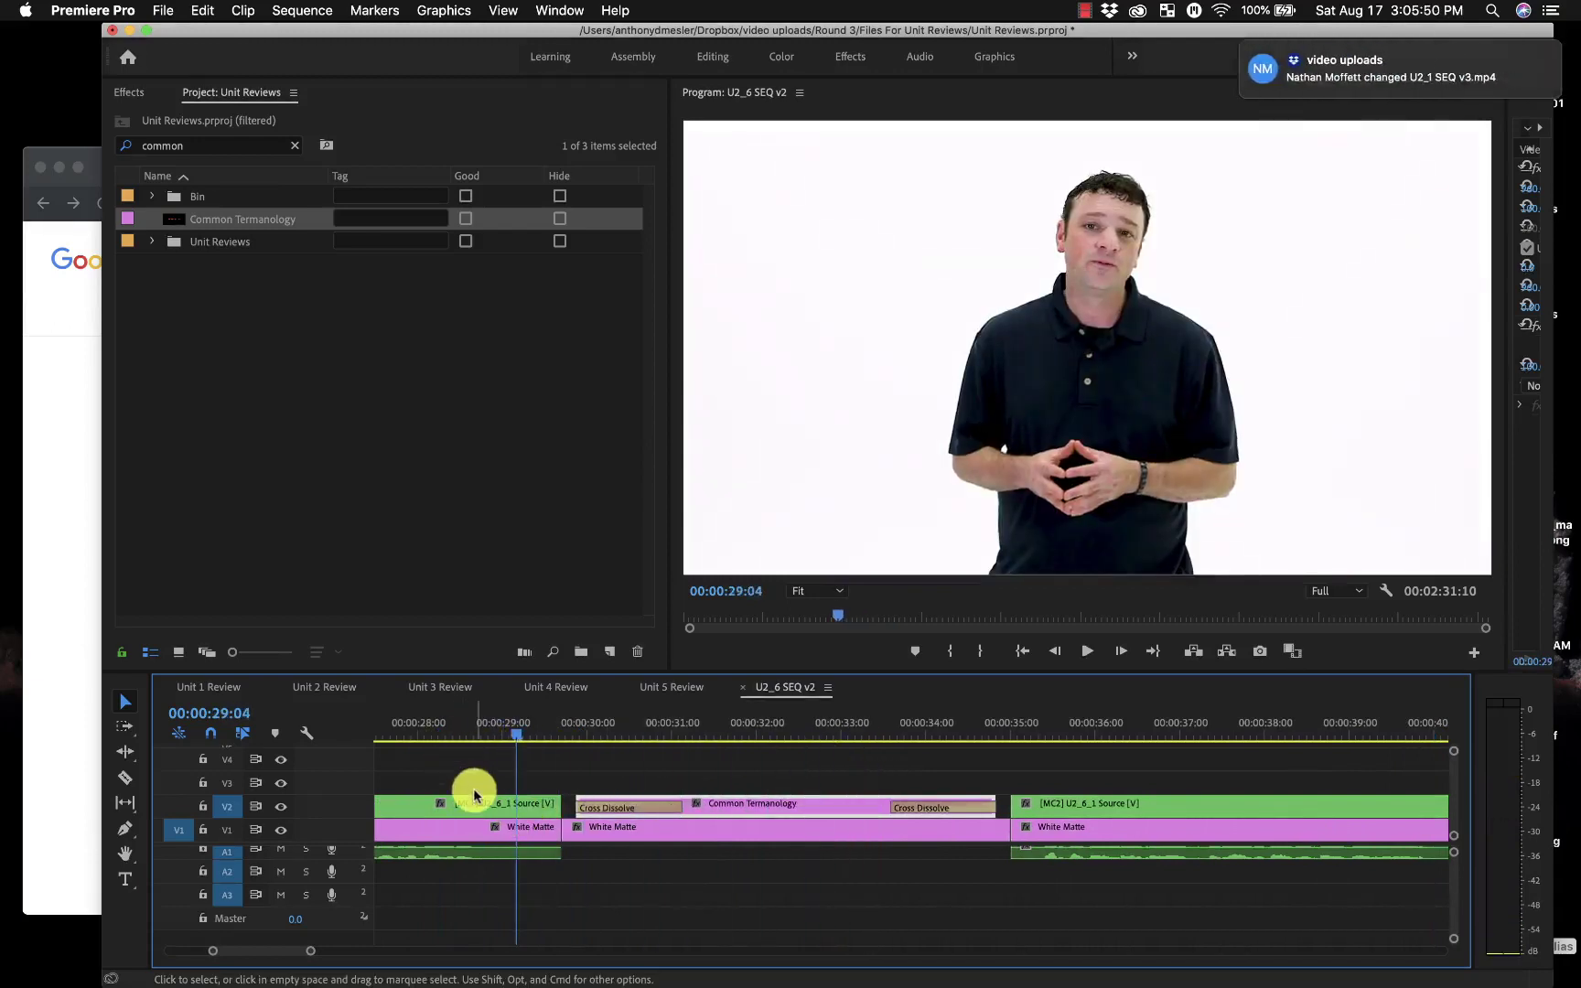
Step: Add a cross dissolve at 00:00:26:14, the end of the first MC1 U2_6_1 clip, and play it
key(minus)
key(minus)
key(minus)
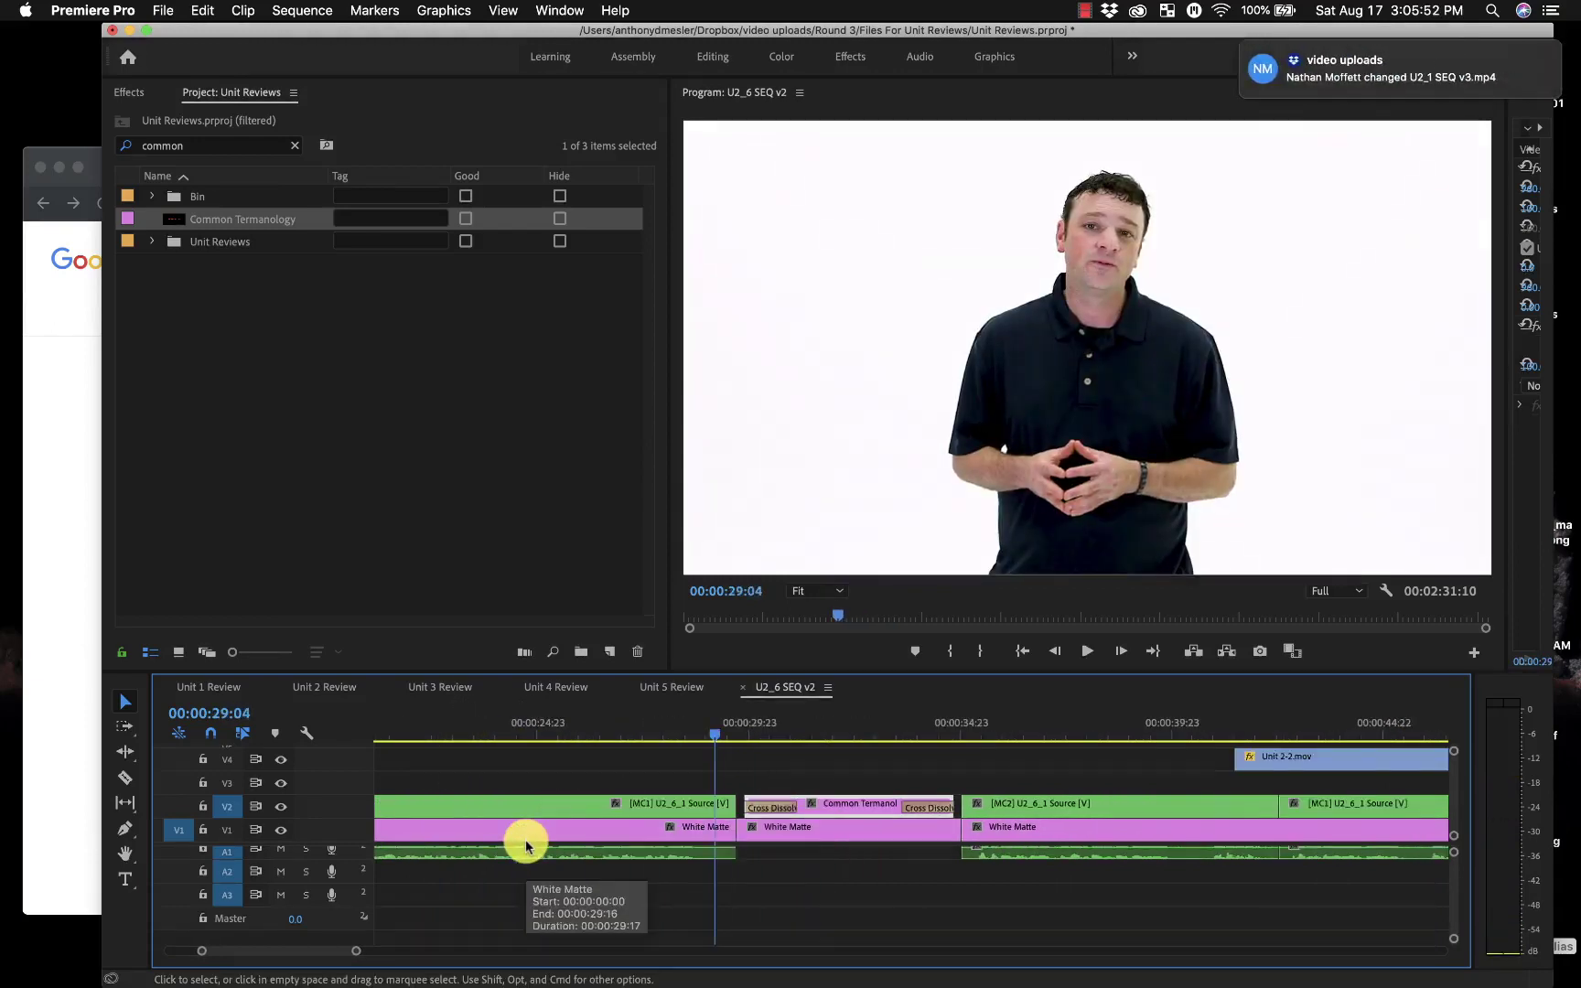
click(592, 805)
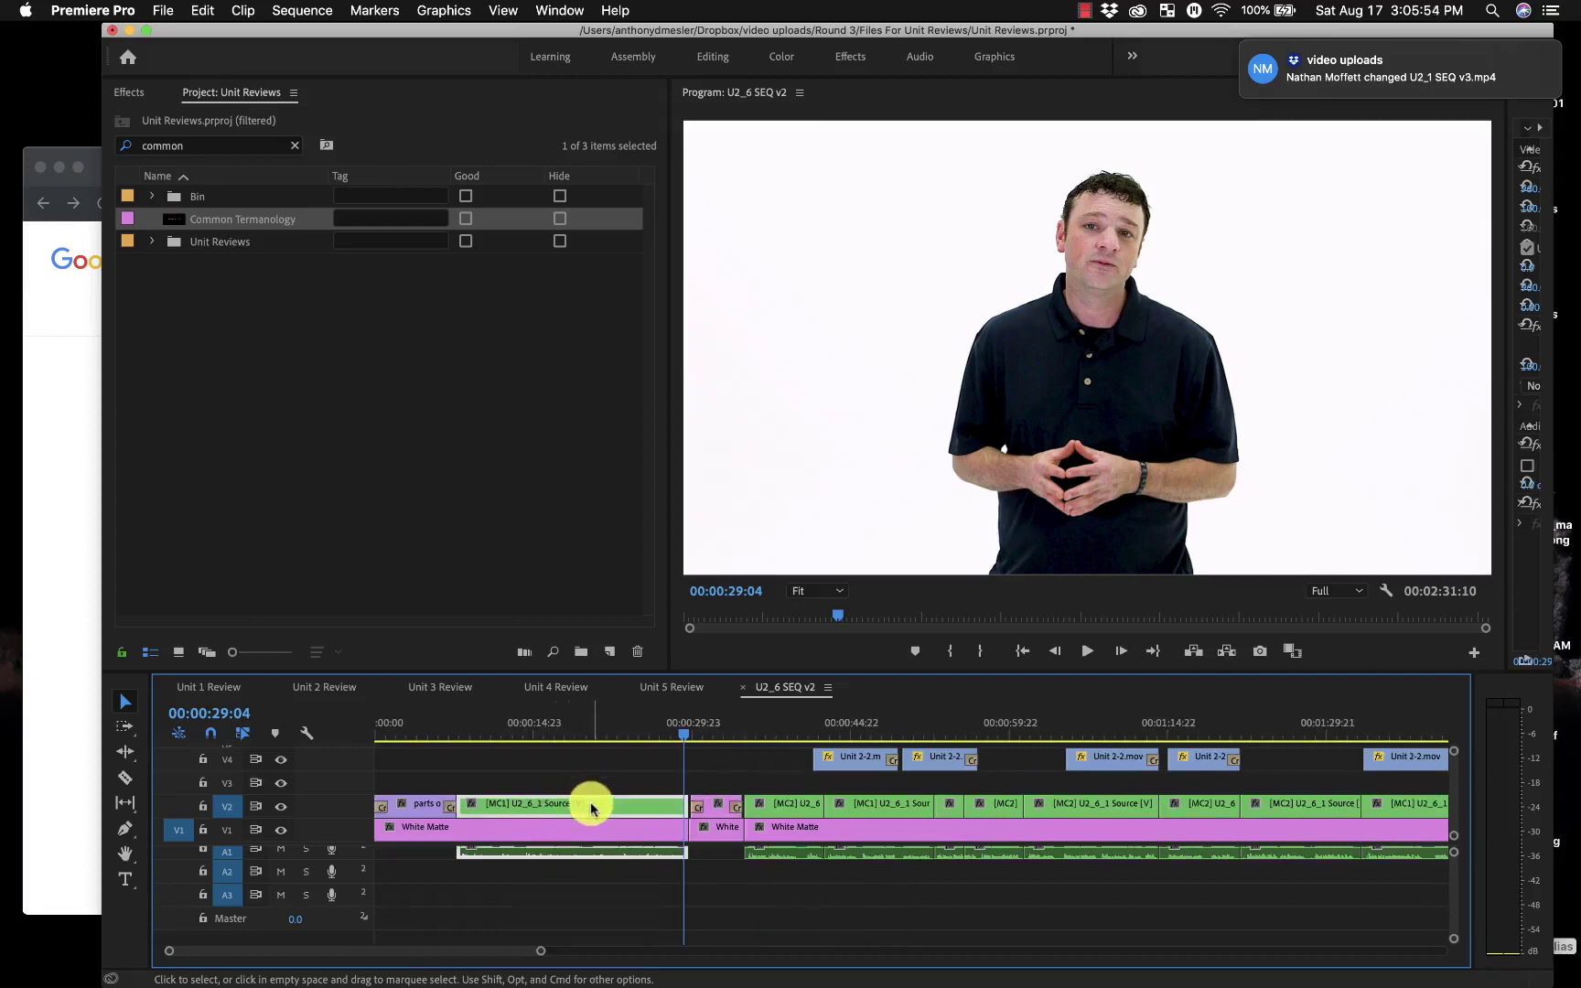
click(656, 727)
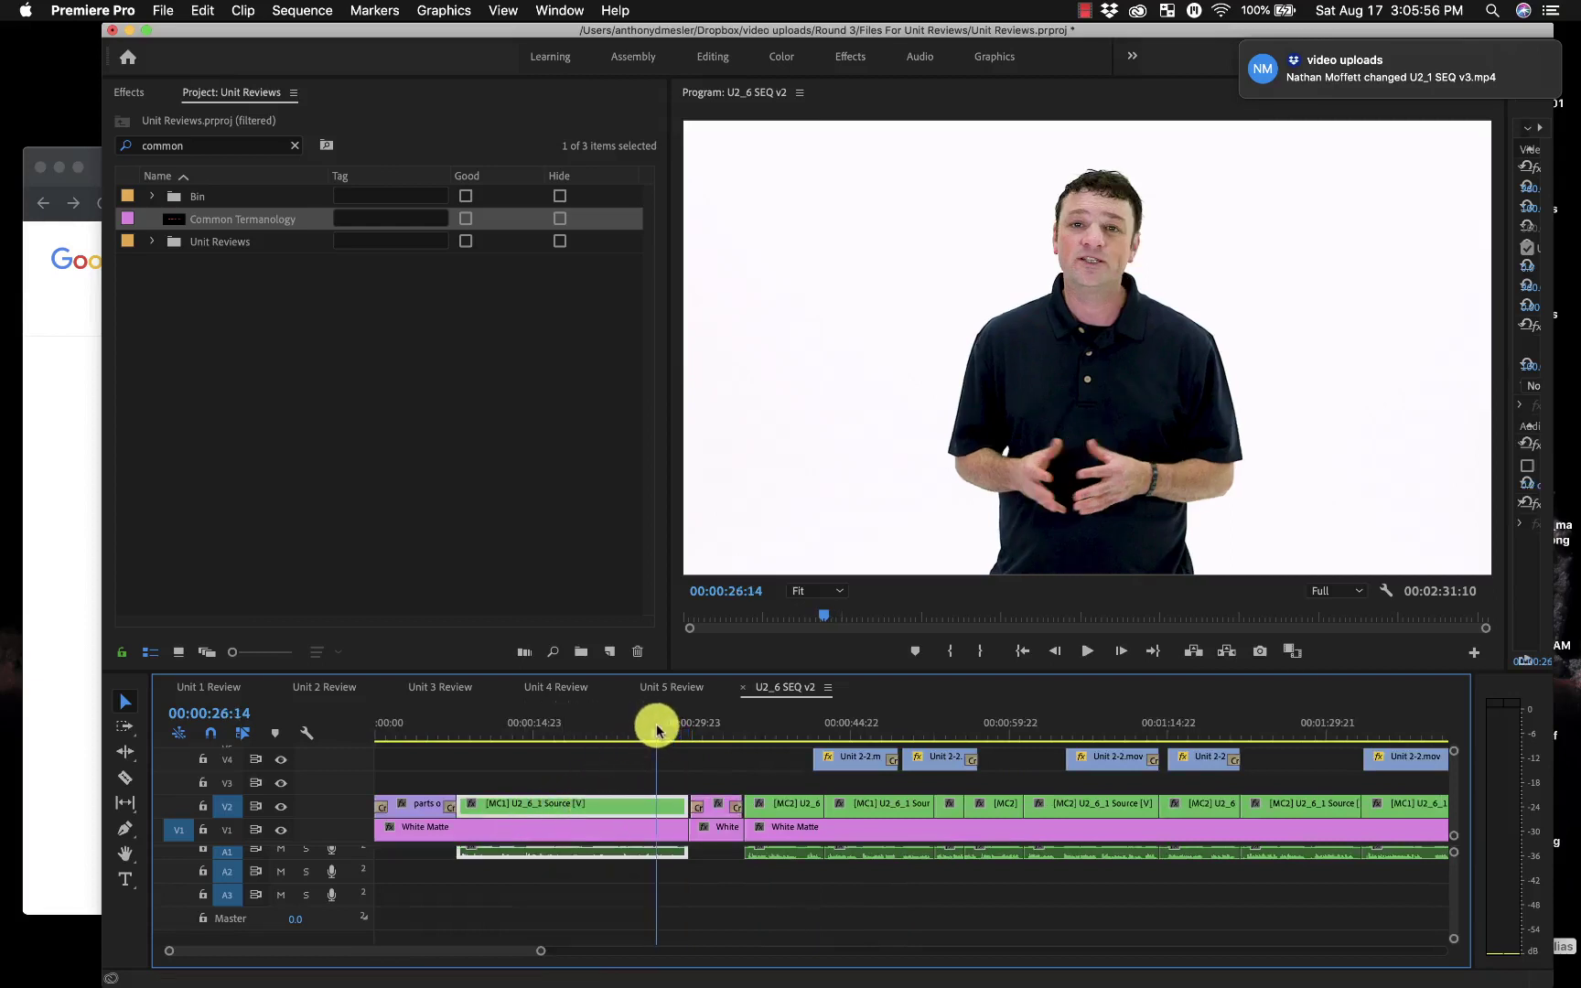
key(super+d)
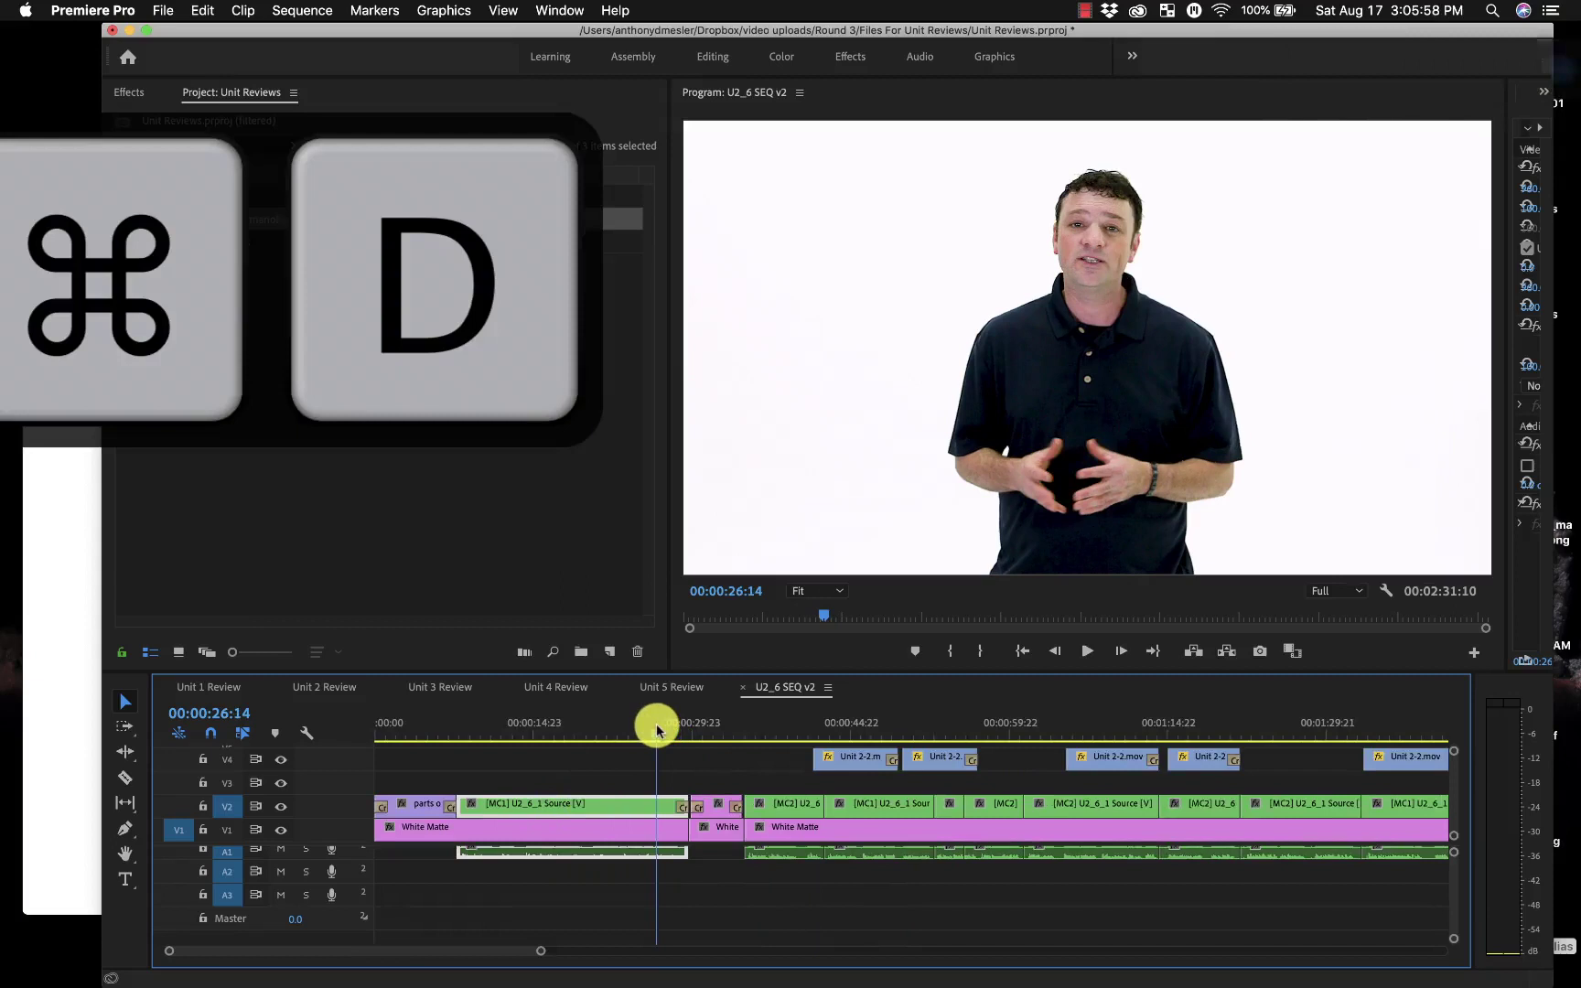
drag(656, 729, 678, 735)
key(space)
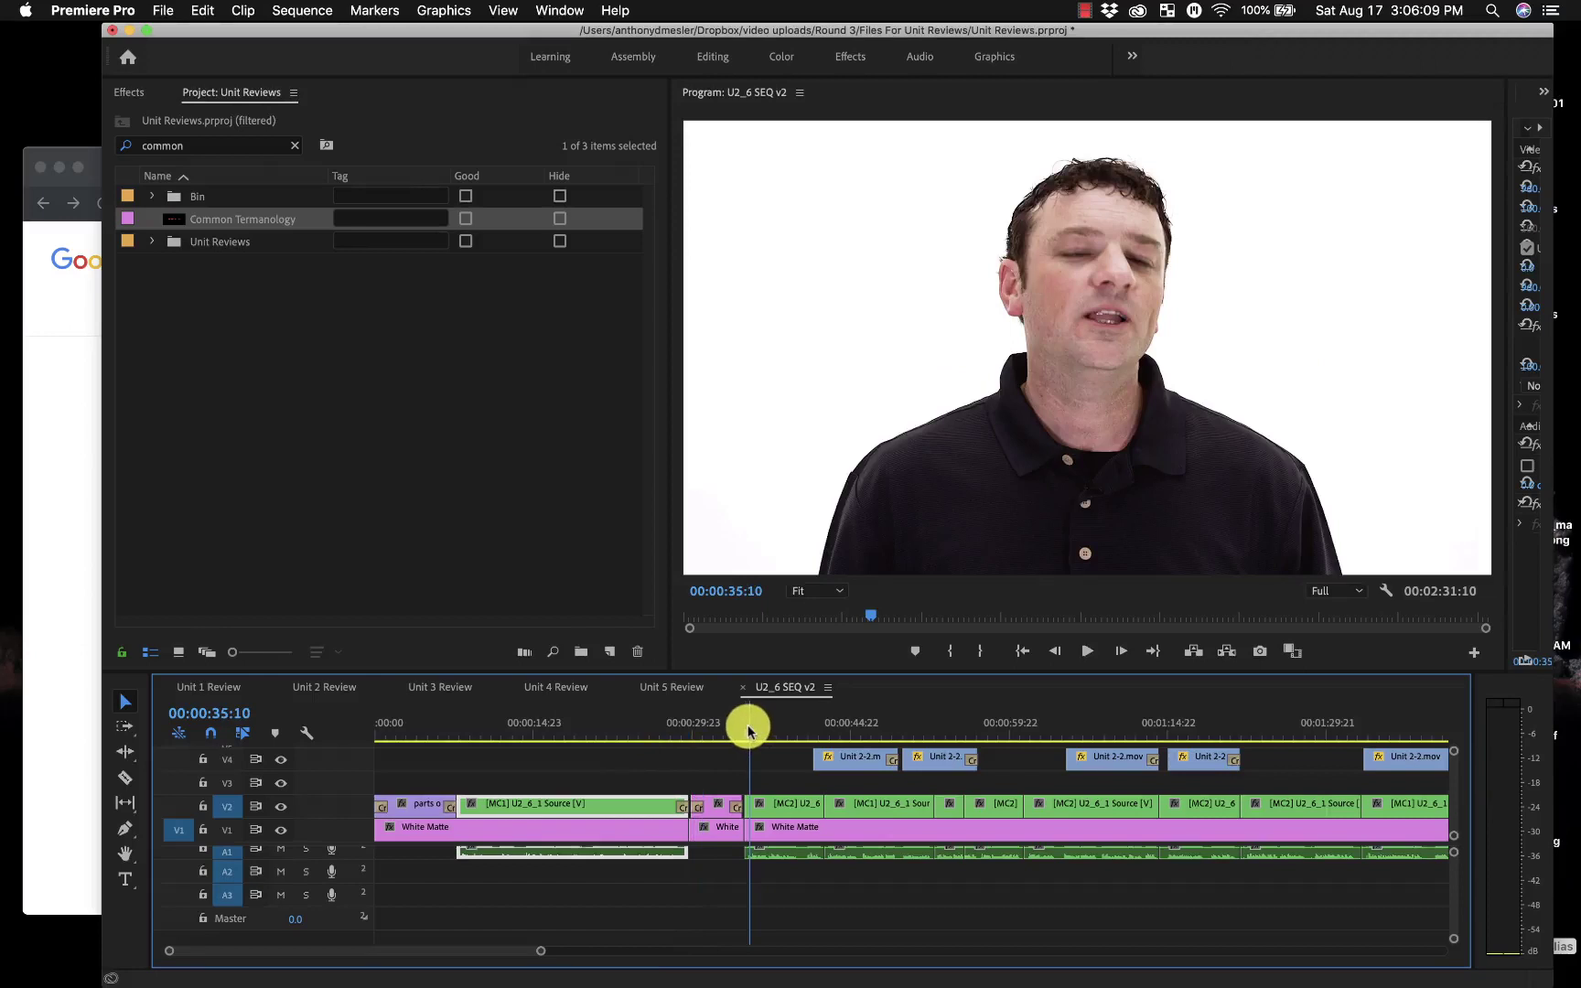
Step: Add a cross dissolve to the start of the MC2 clip and scrub through it
scroll(746, 725, up, 3)
scroll(882, 840, right, 5)
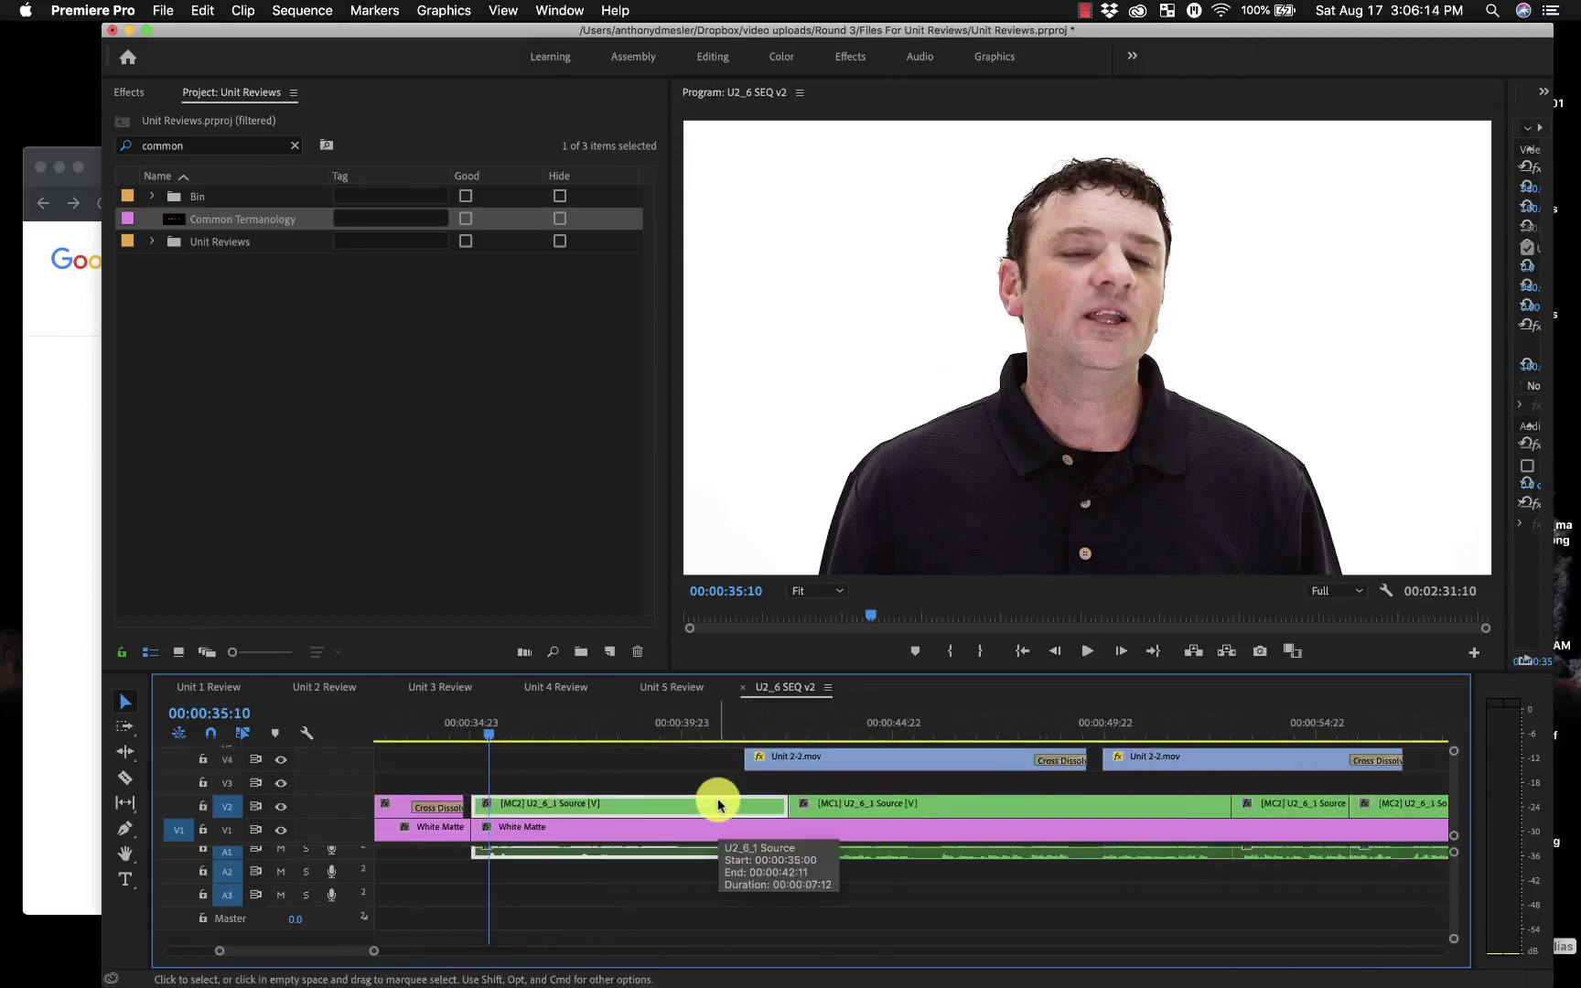
key(super+d)
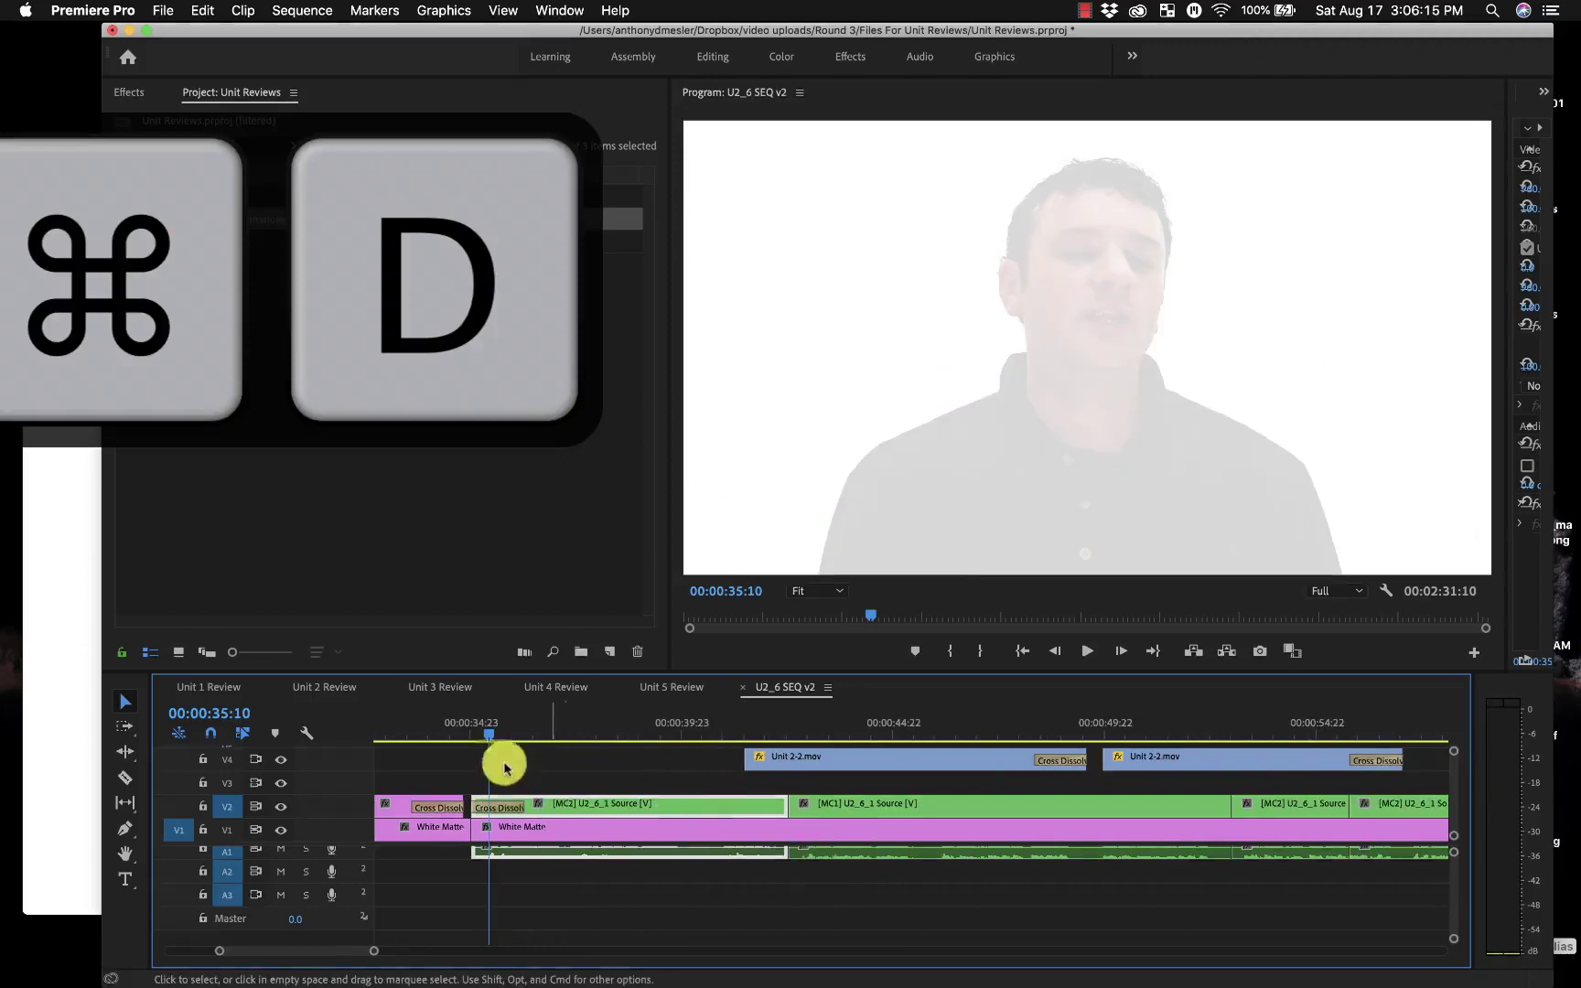
click(458, 739)
drag(457, 743, 495, 741)
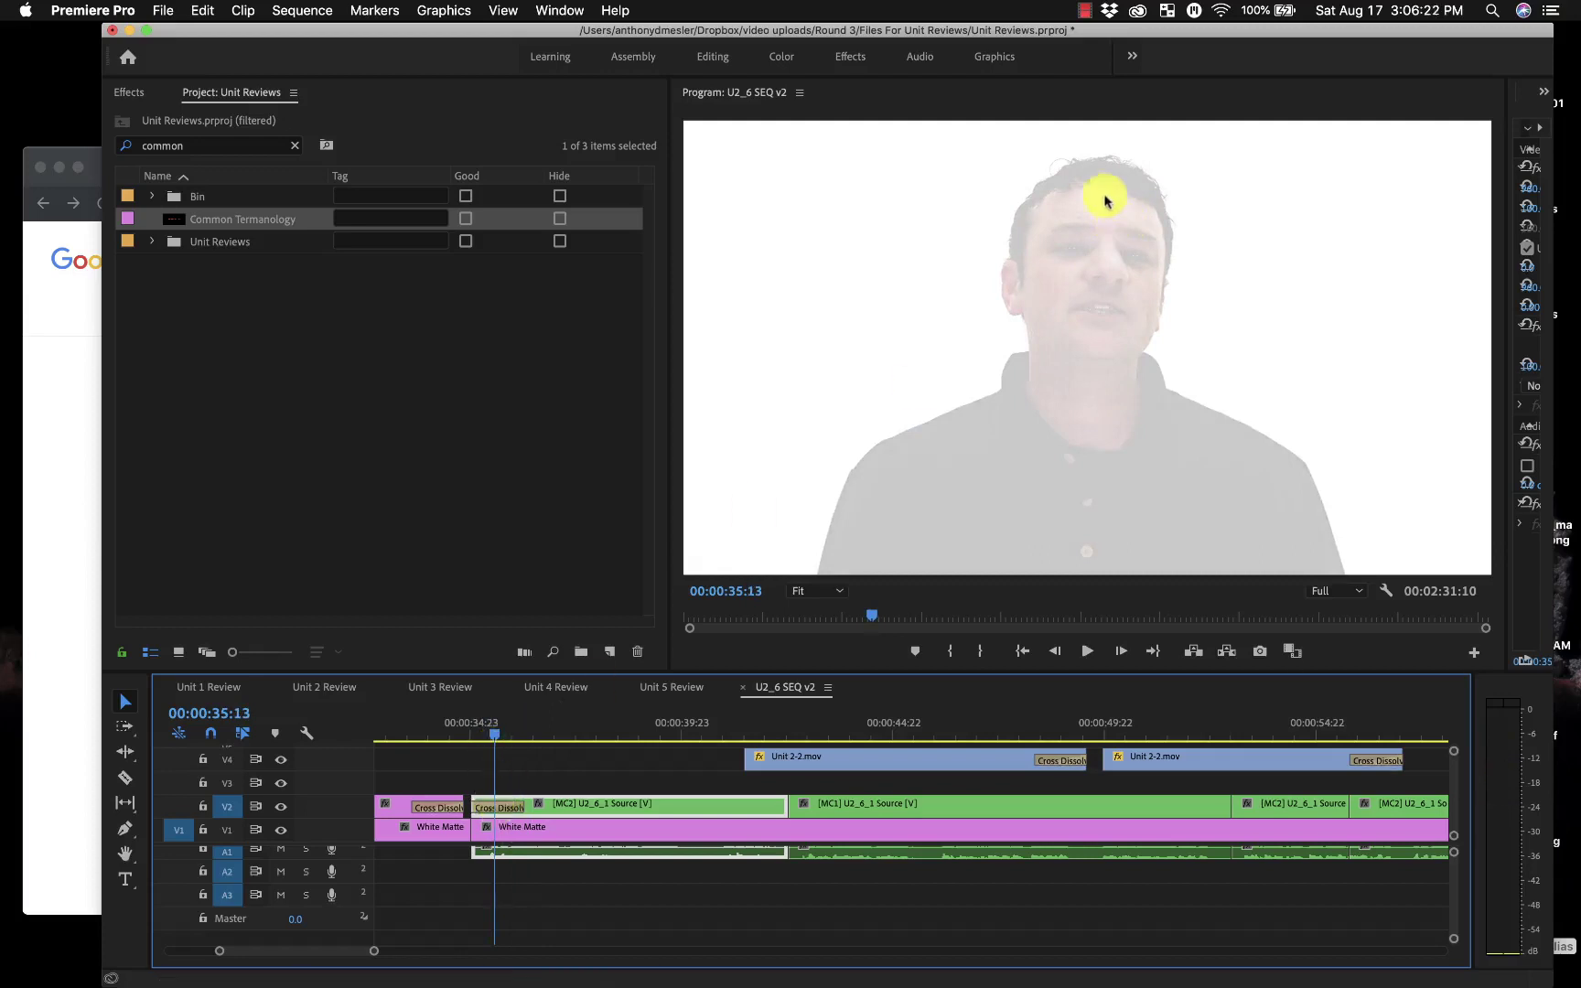
Step: Delete the Cross Dissolve at the start of the MC2 clip on V2
click(491, 740)
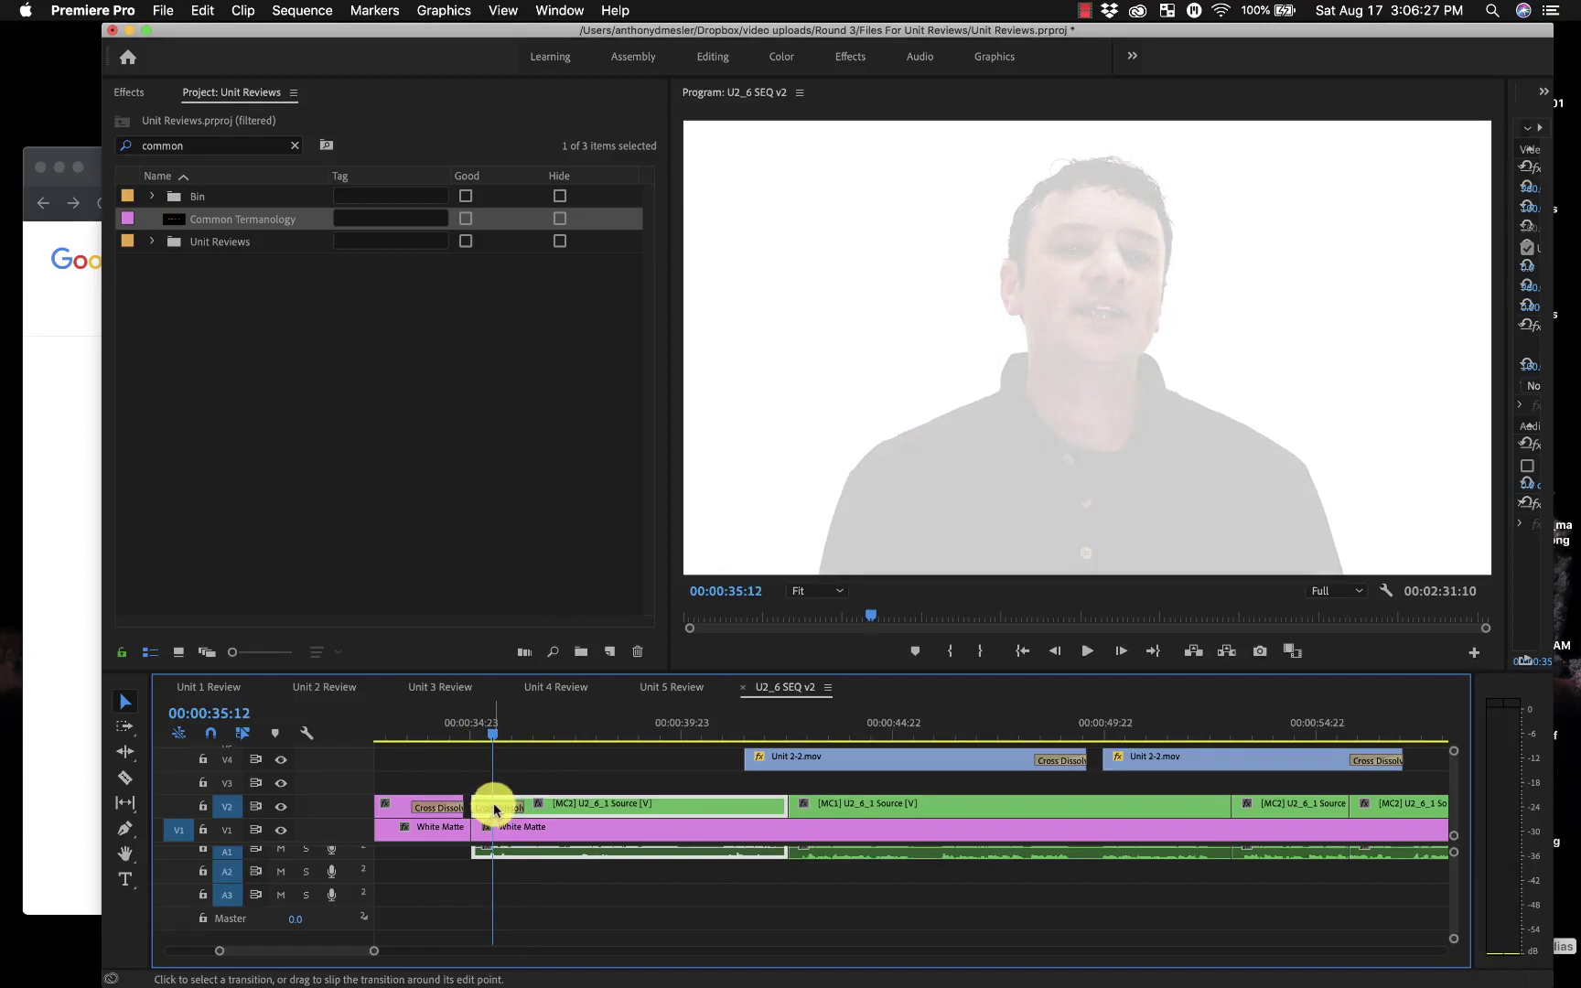
click(494, 809)
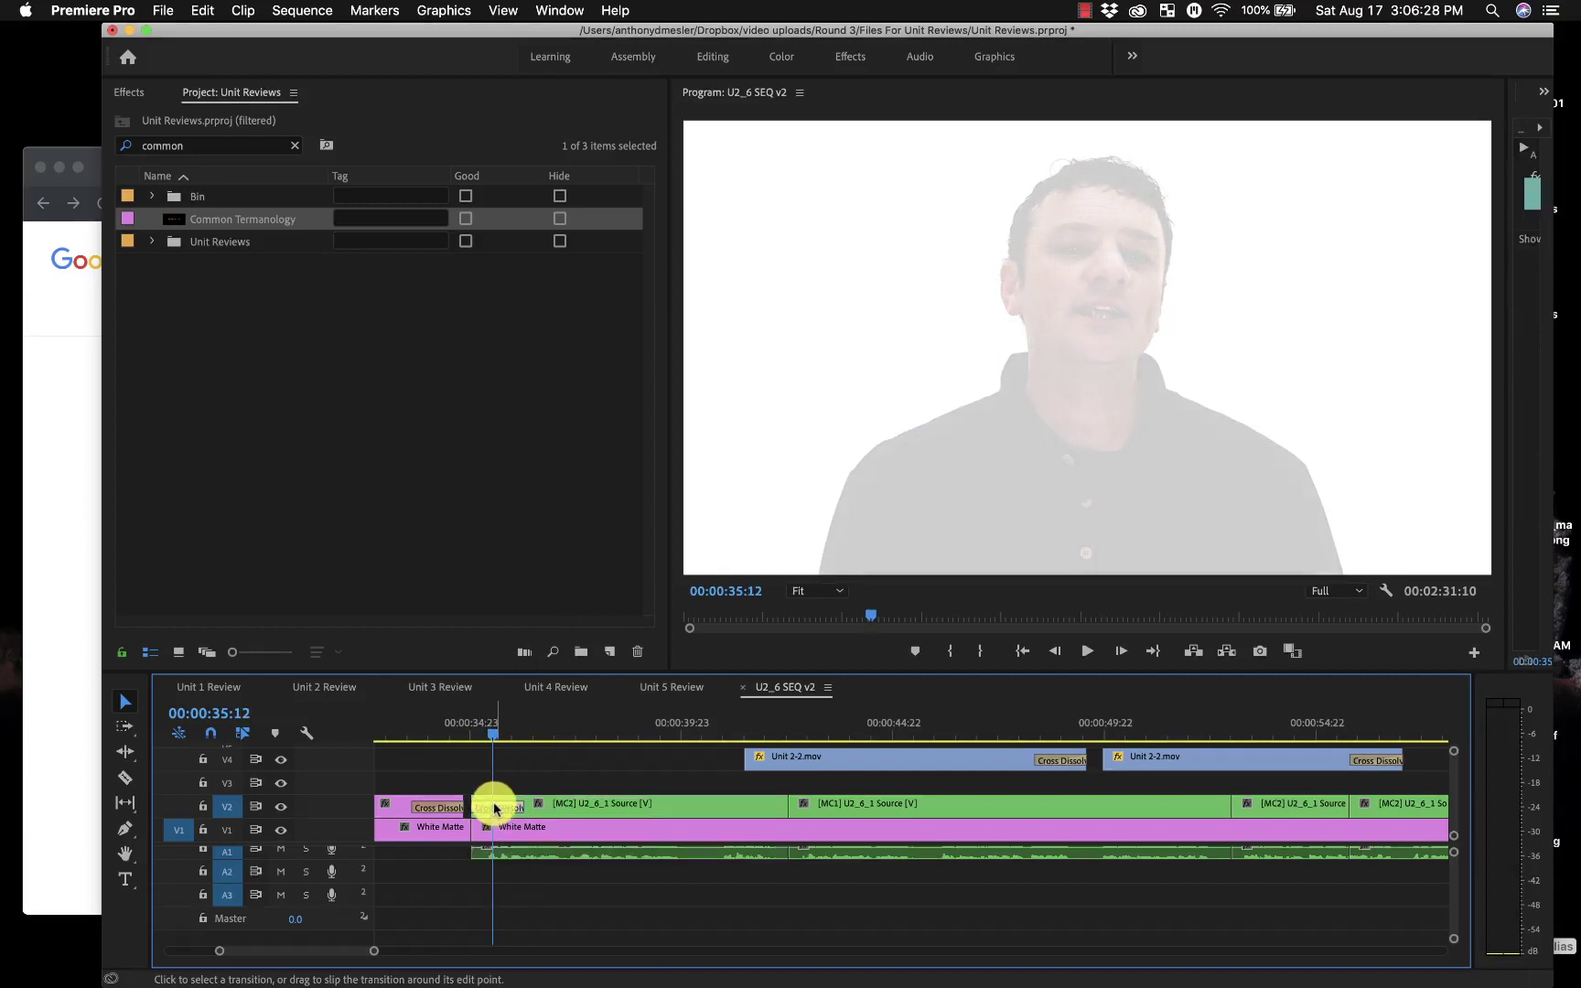
key(Delete)
drag(481, 727, 502, 728)
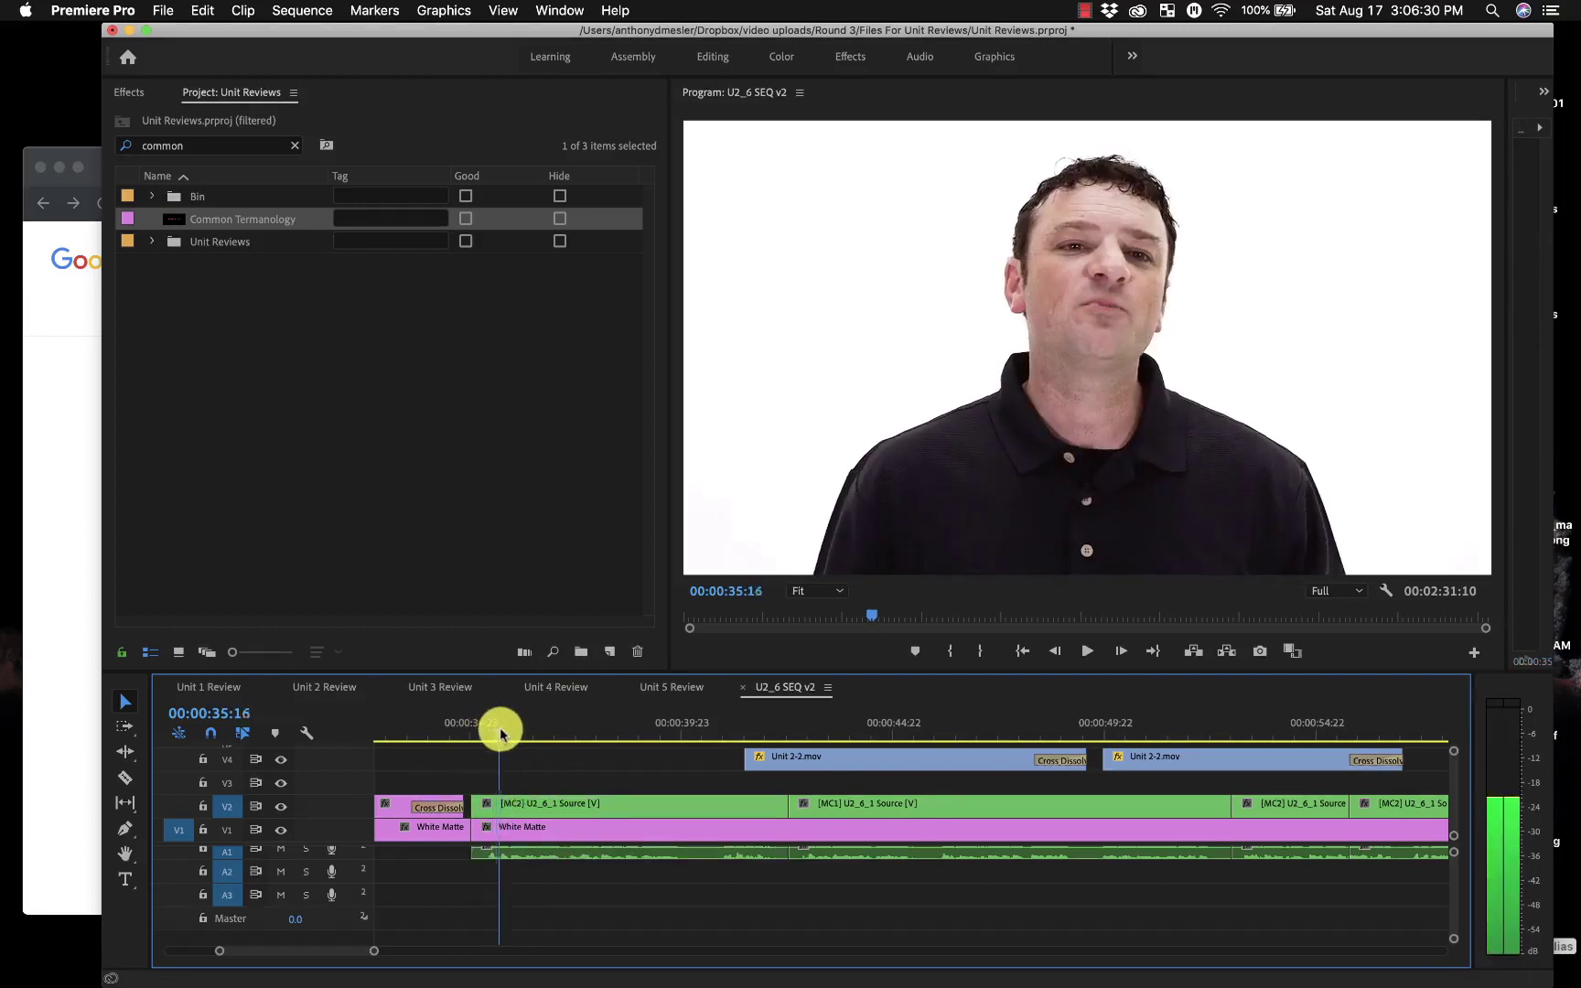
Step: Set the MC2 clip's Opacity to 0% at its first frame, 35:00, in Effect Controls
click(519, 815)
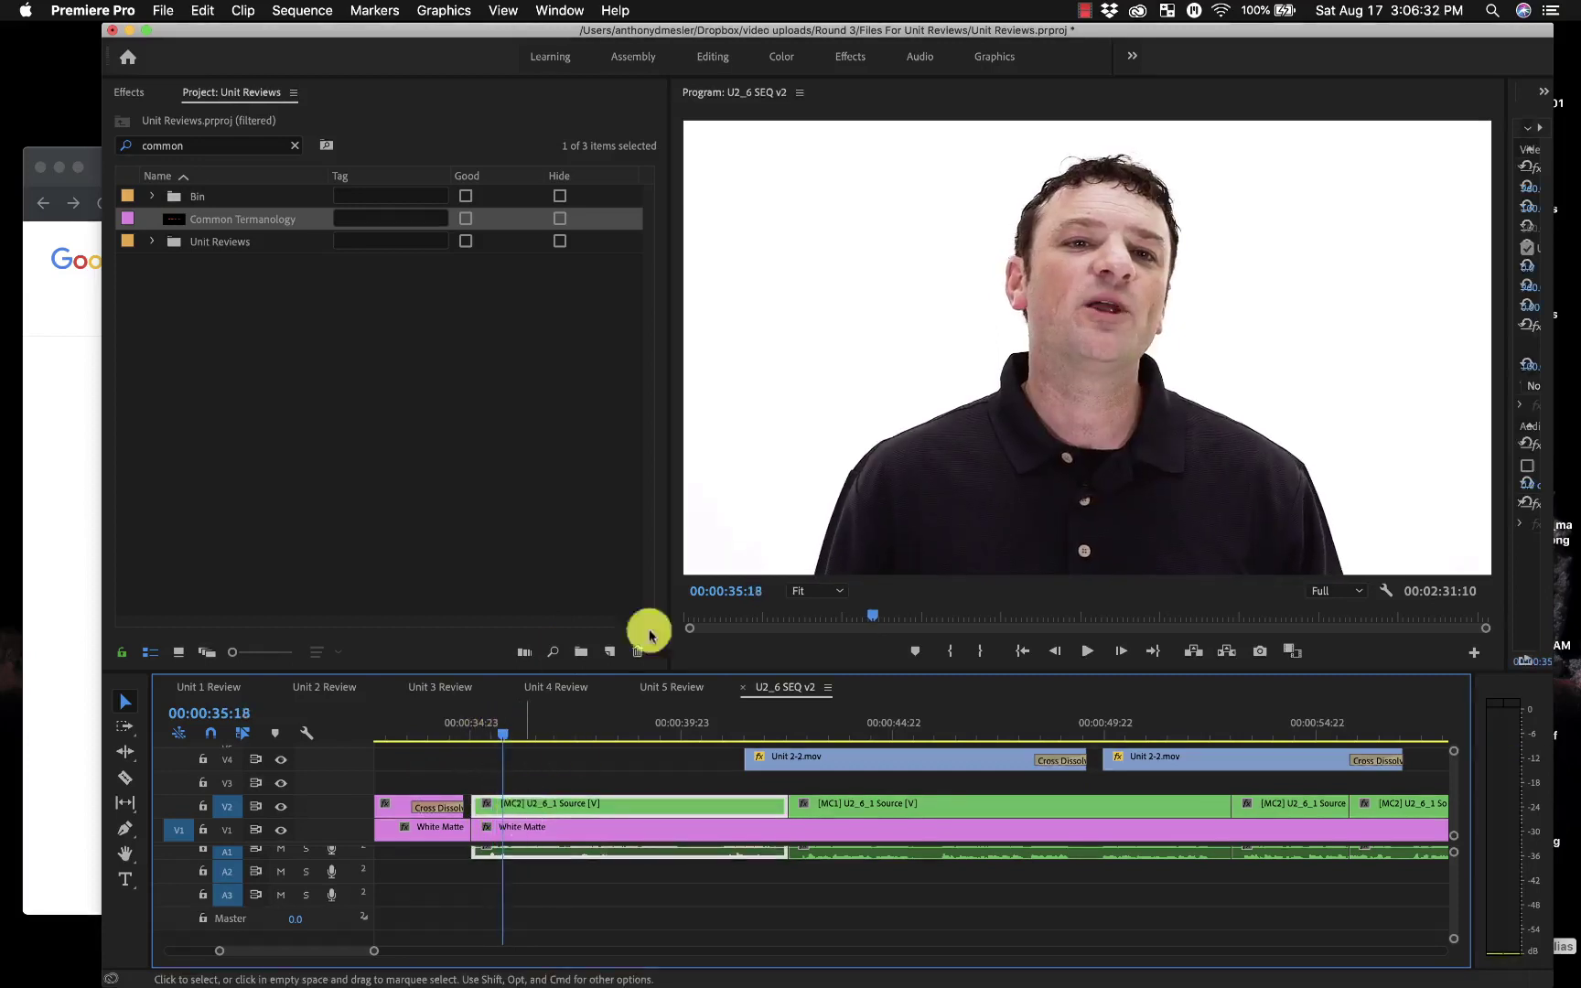
drag(825, 37, 720, 33)
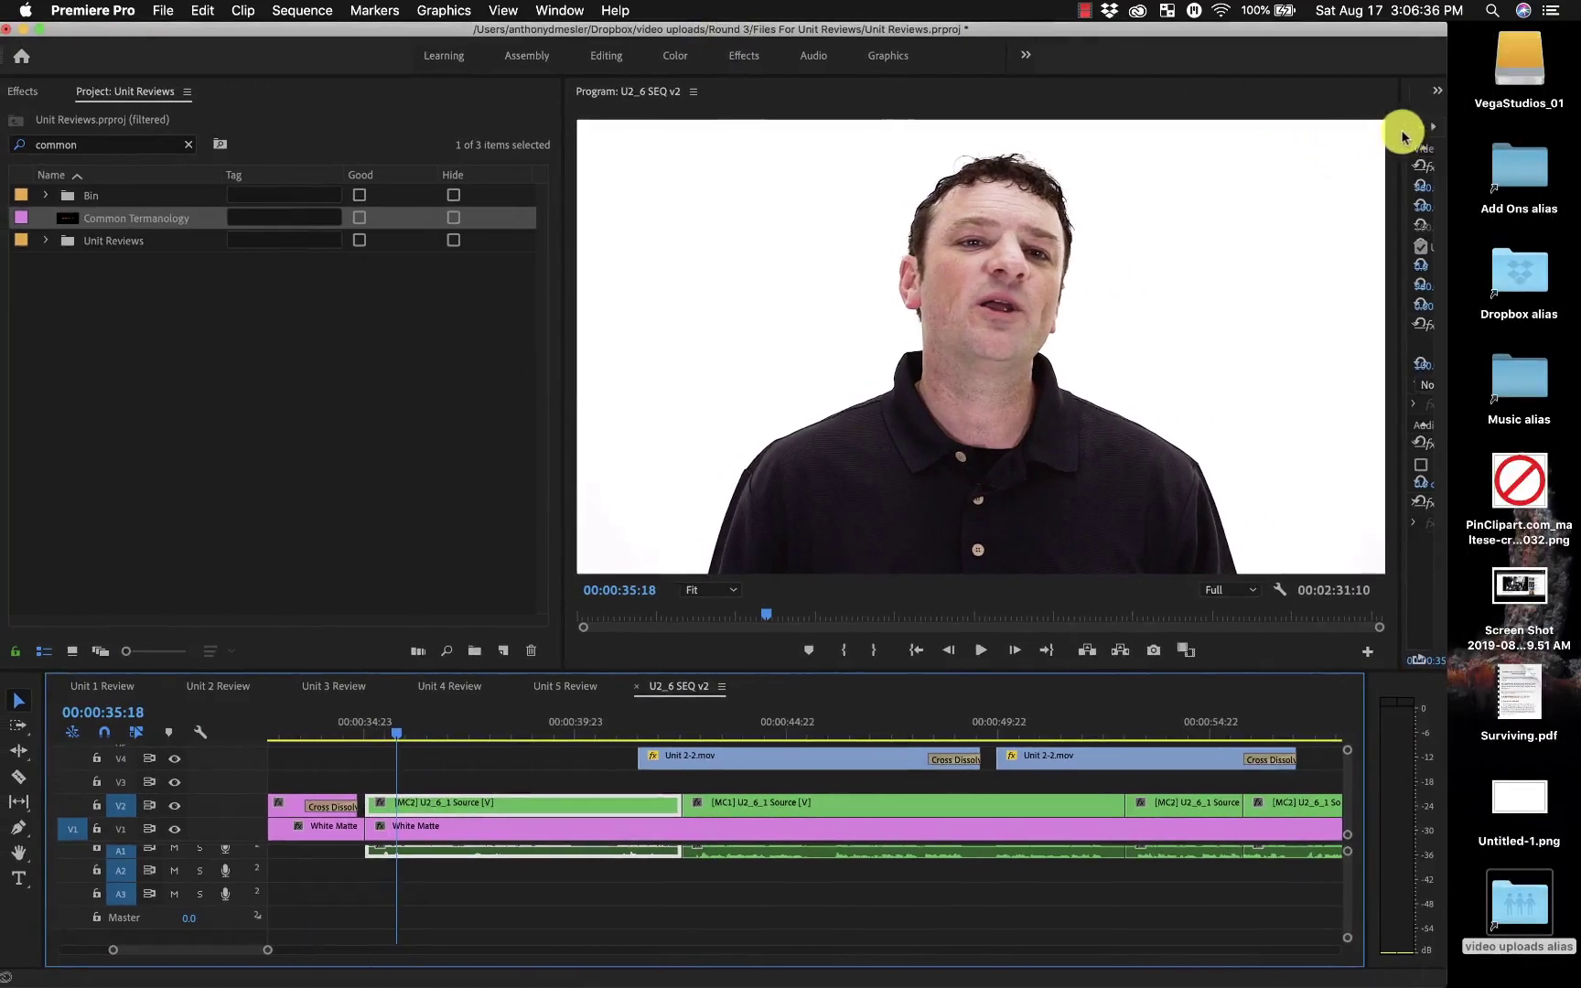
drag(1400, 134, 1146, 149)
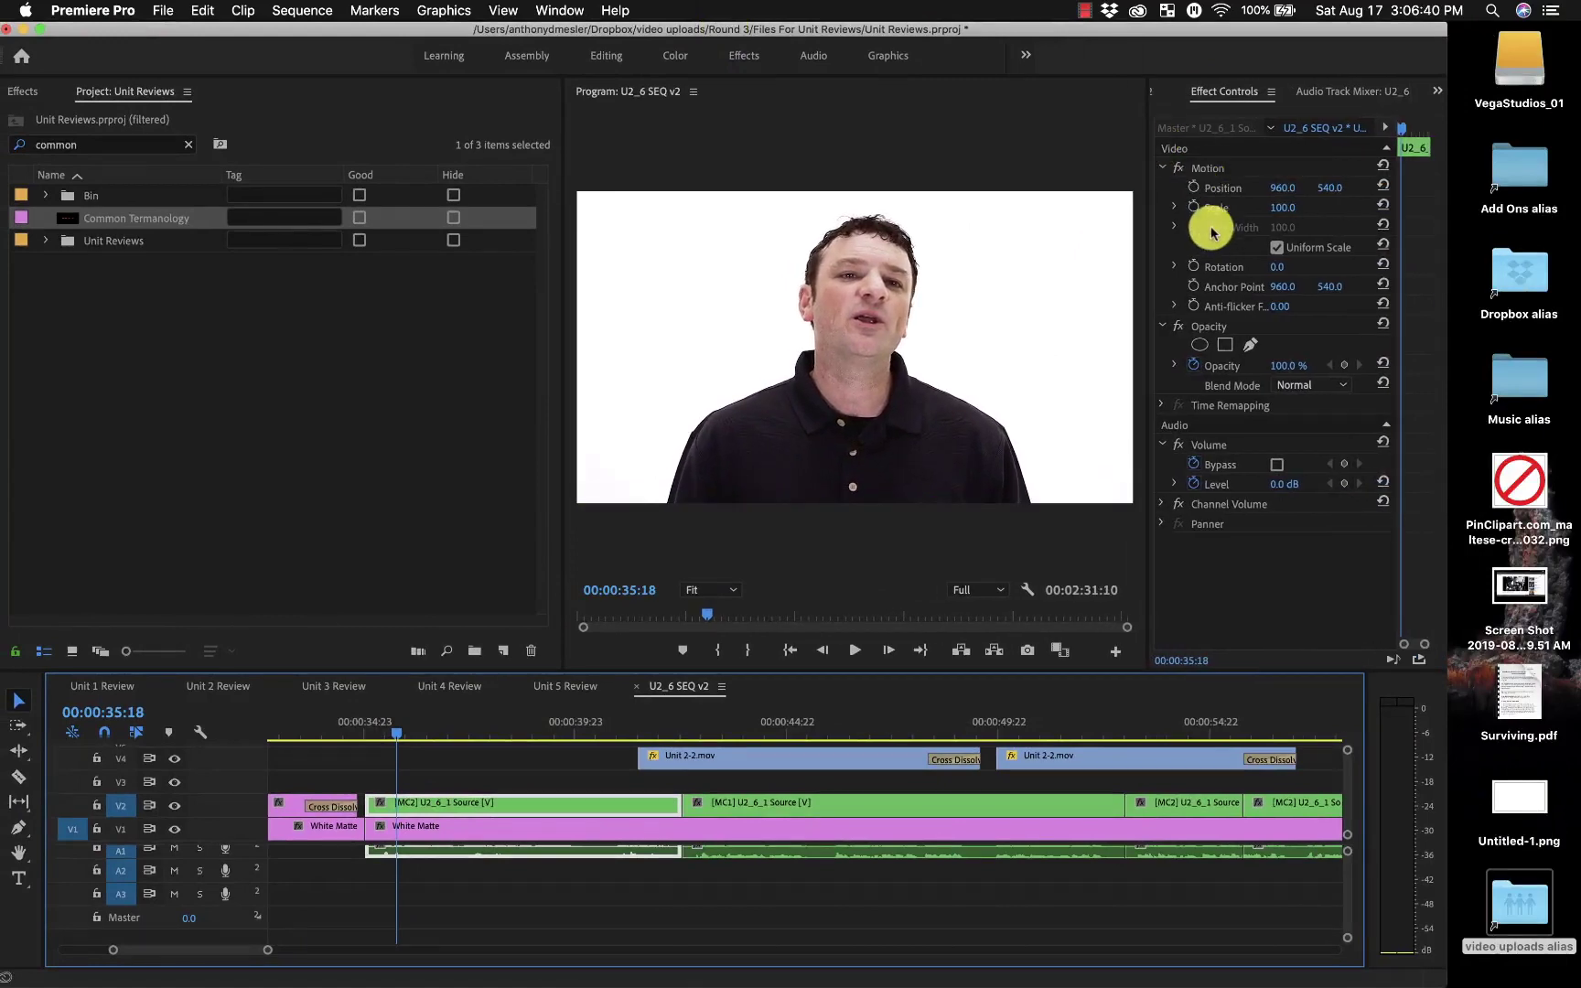
click(1163, 168)
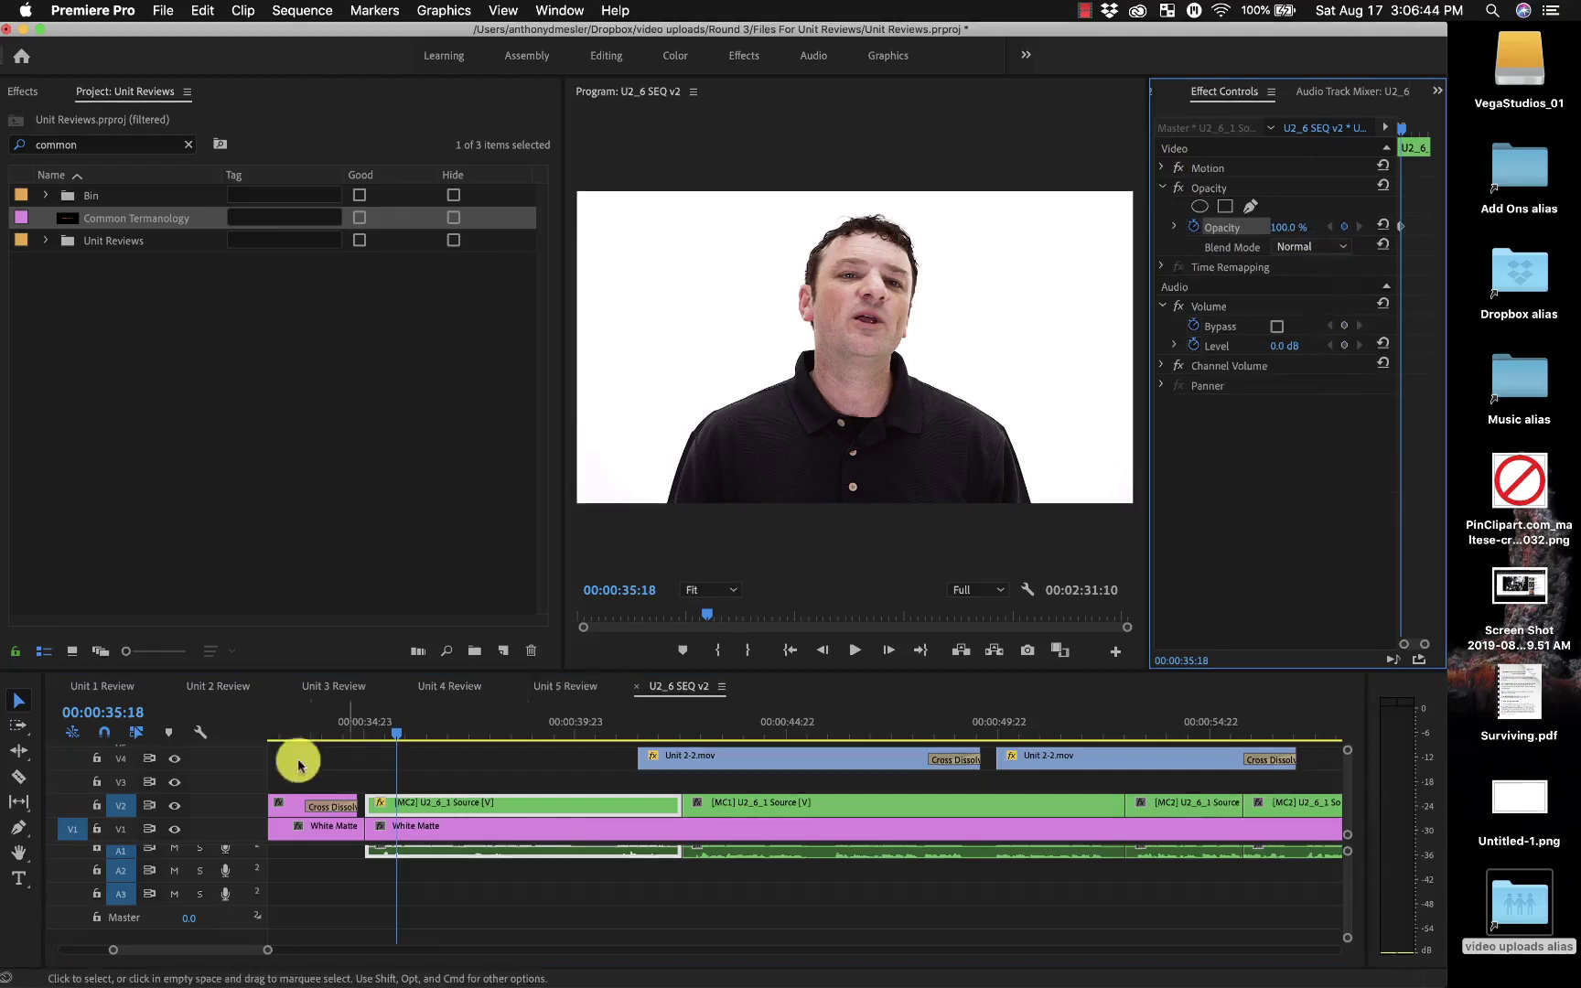
click(396, 732)
drag(396, 733, 365, 743)
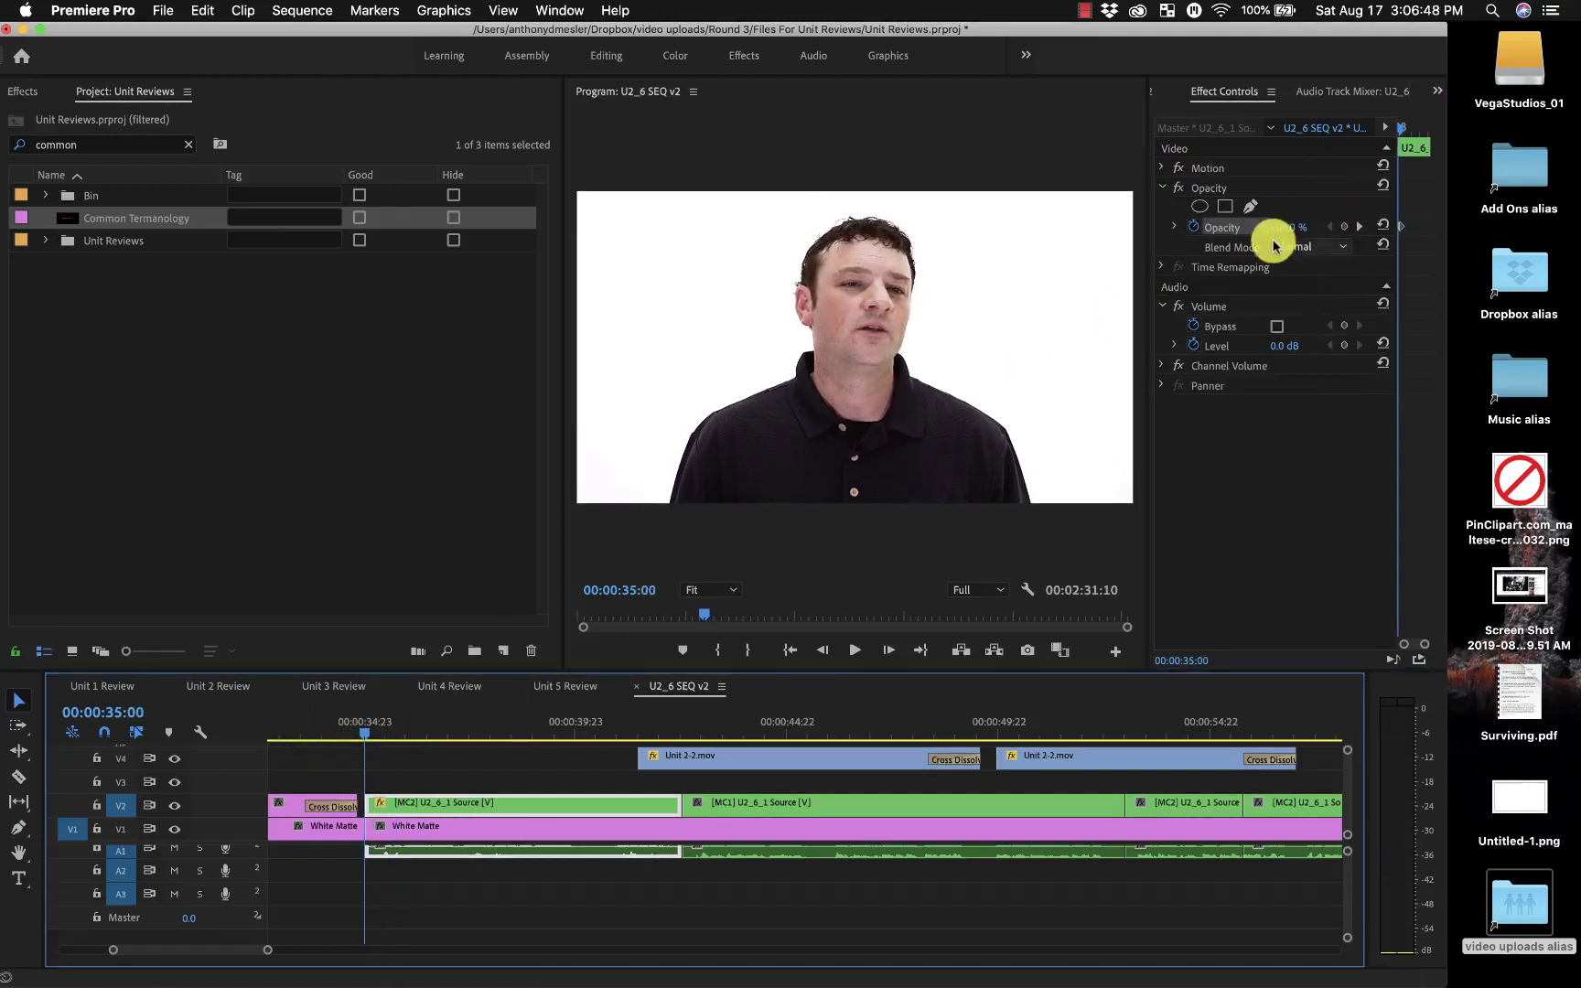
drag(1281, 232, 1189, 232)
Step: Play back the opacity fade-in, then return the playhead to 28:14
key(space)
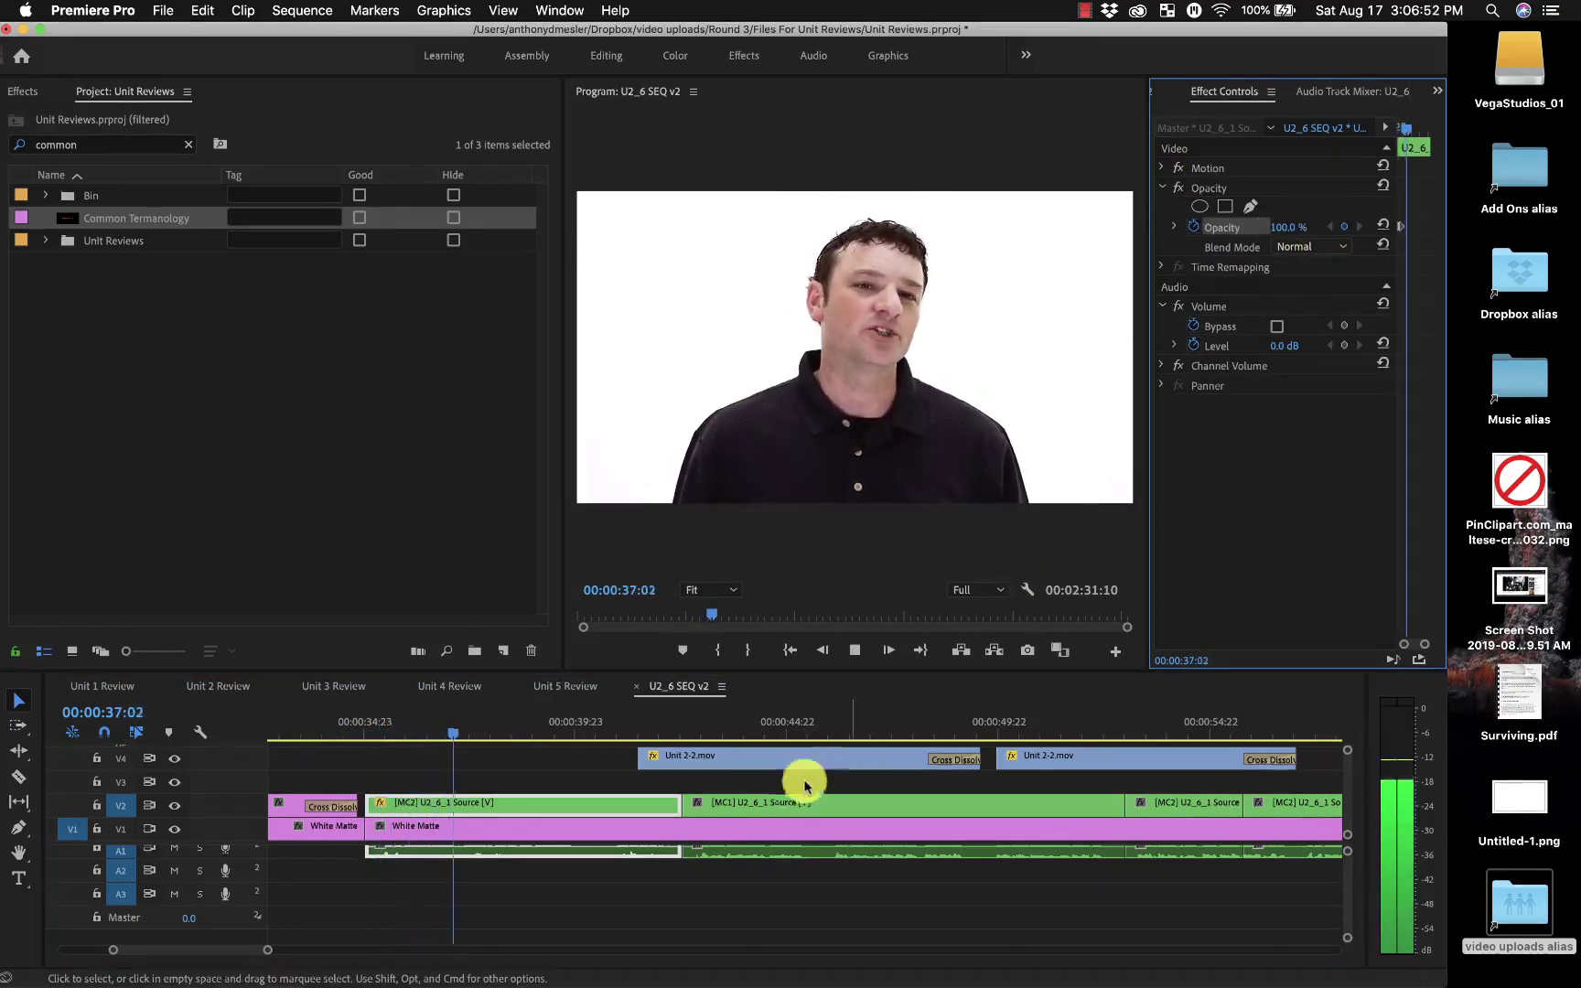
key(space)
scroll(783, 791, up, 5)
scroll(785, 792, up, 2)
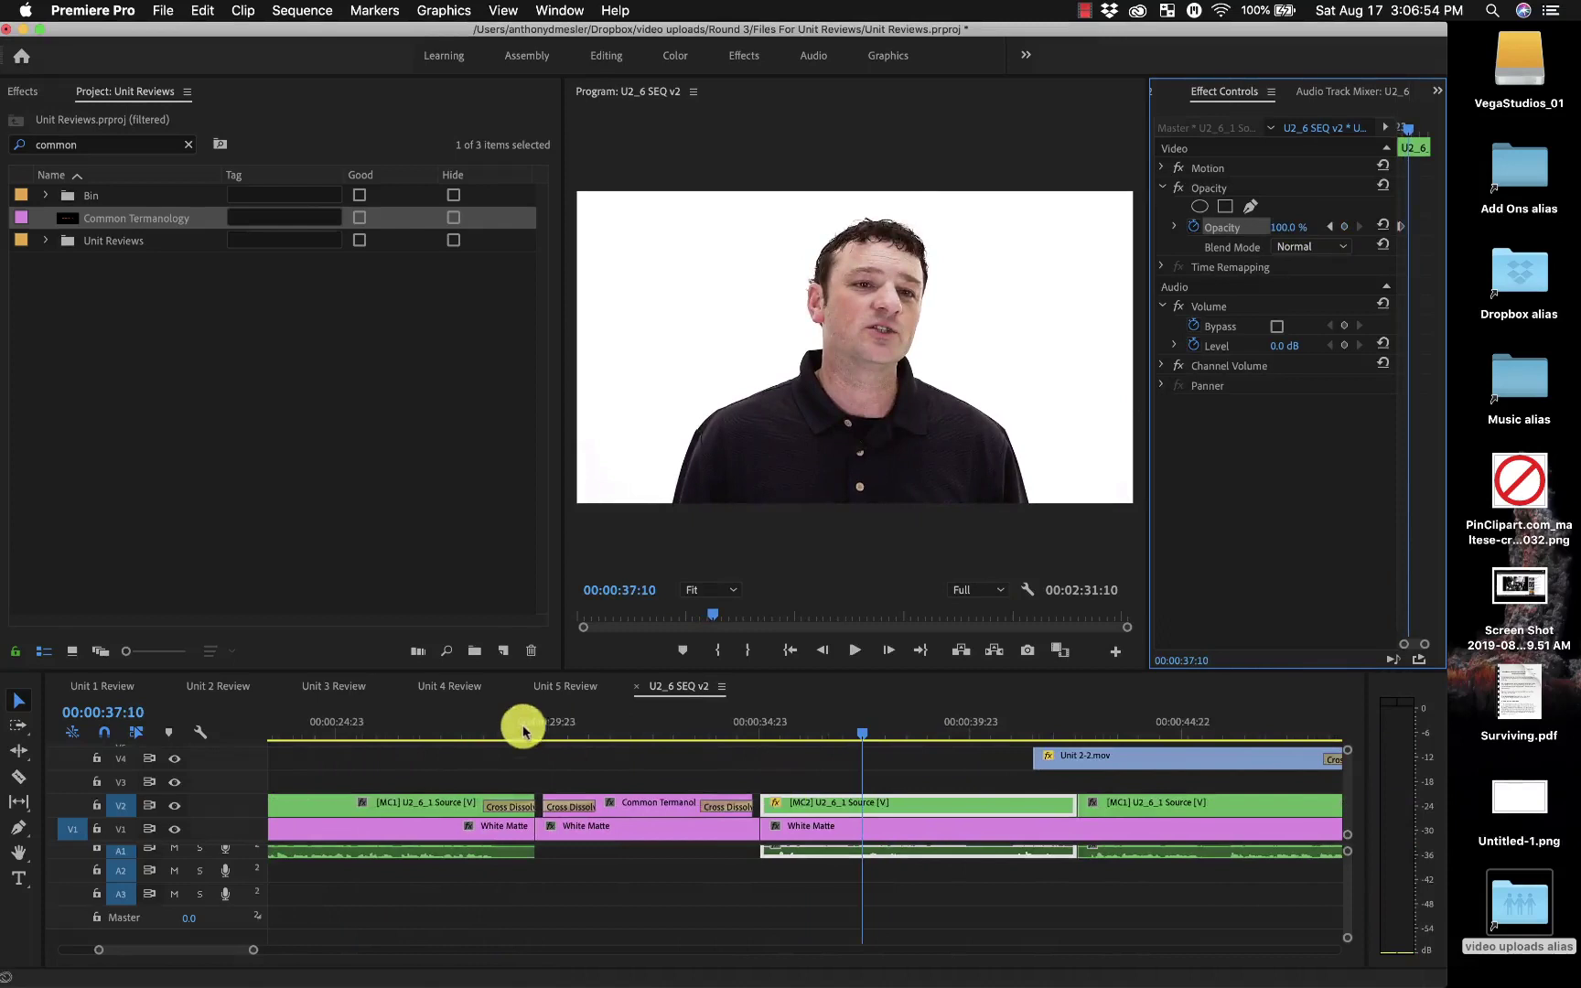
click(490, 725)
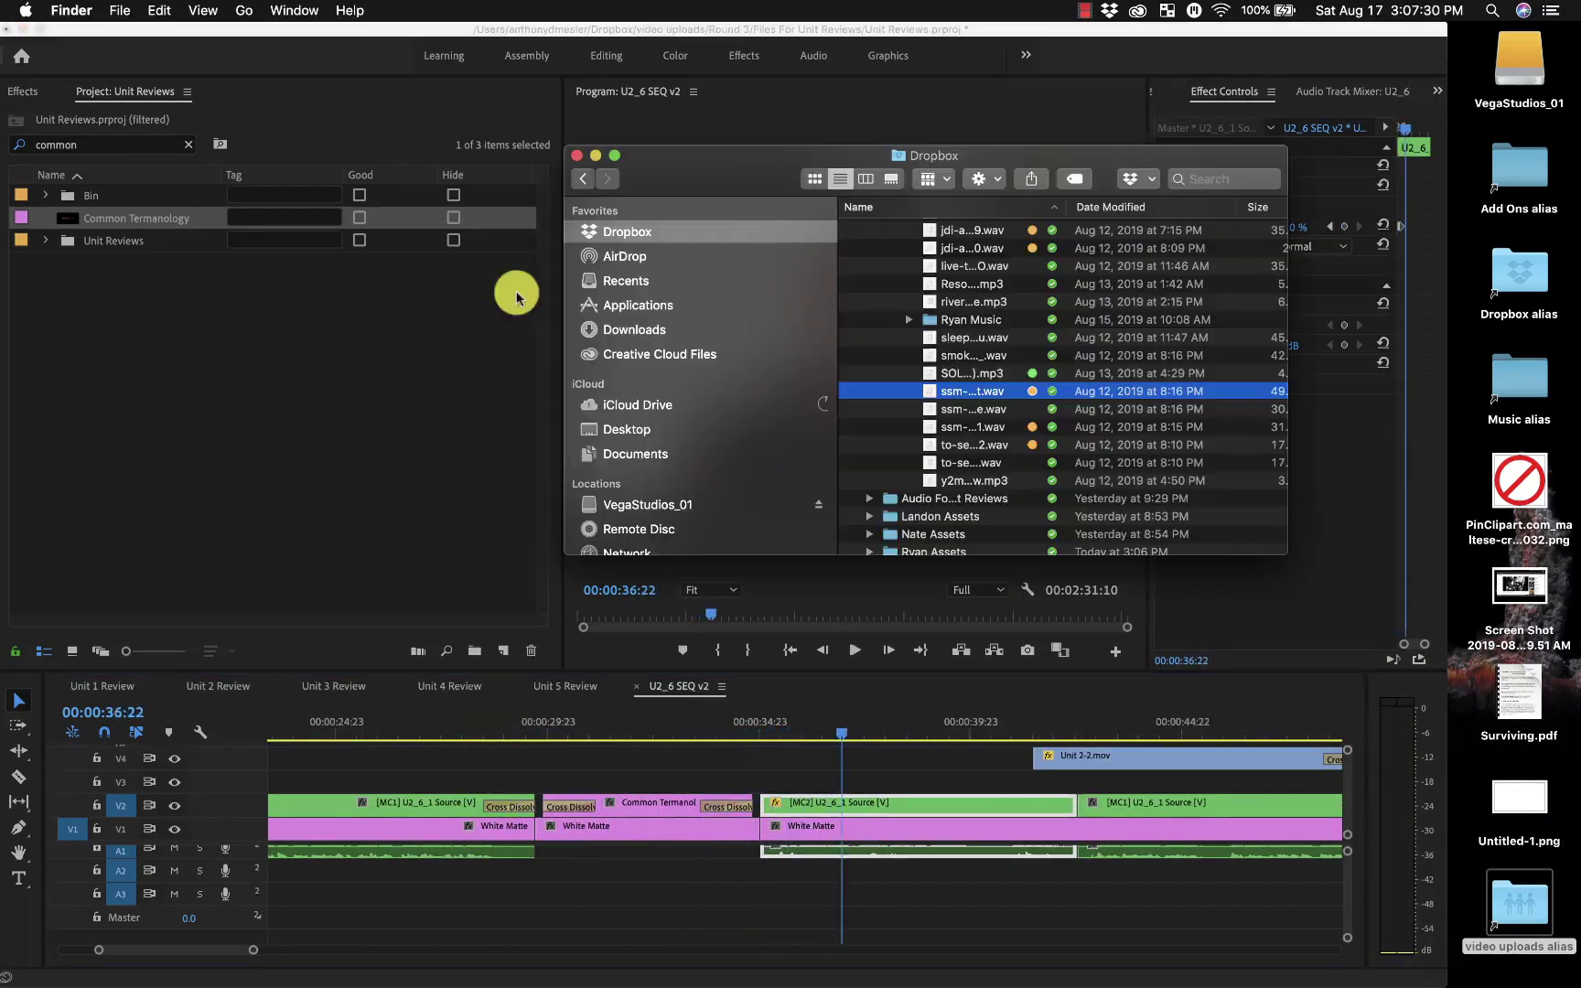
Step: Drop the Dropbox .wav music file onto track A3 and play it from 25:04
drag(975, 393, 355, 889)
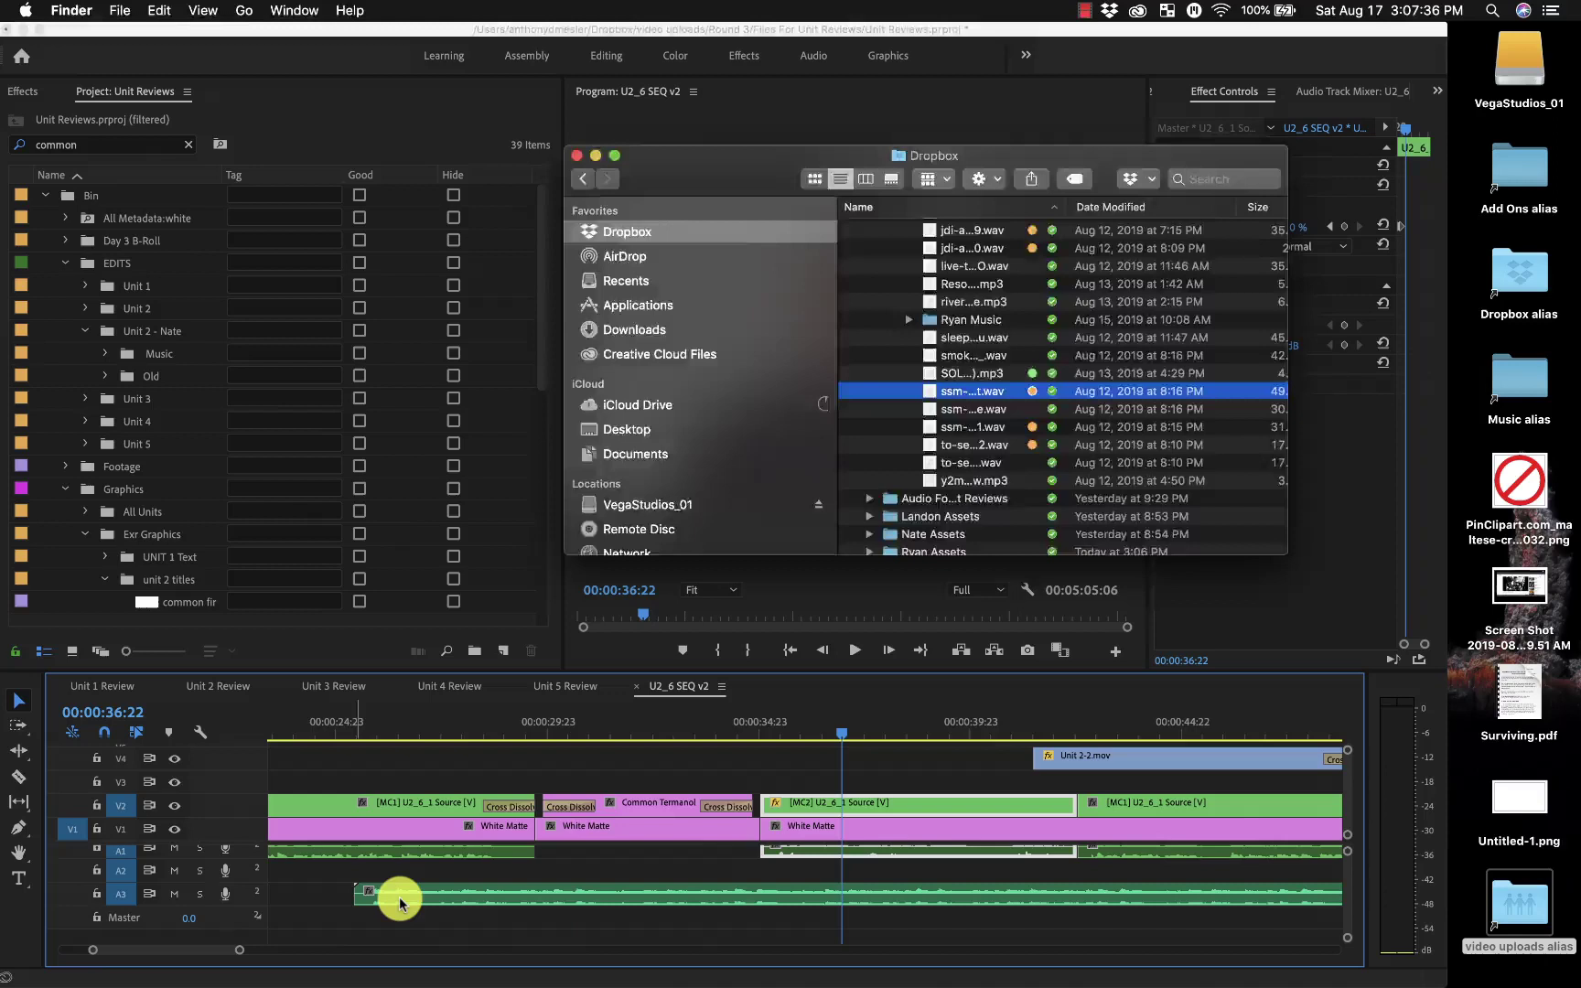
click(400, 902)
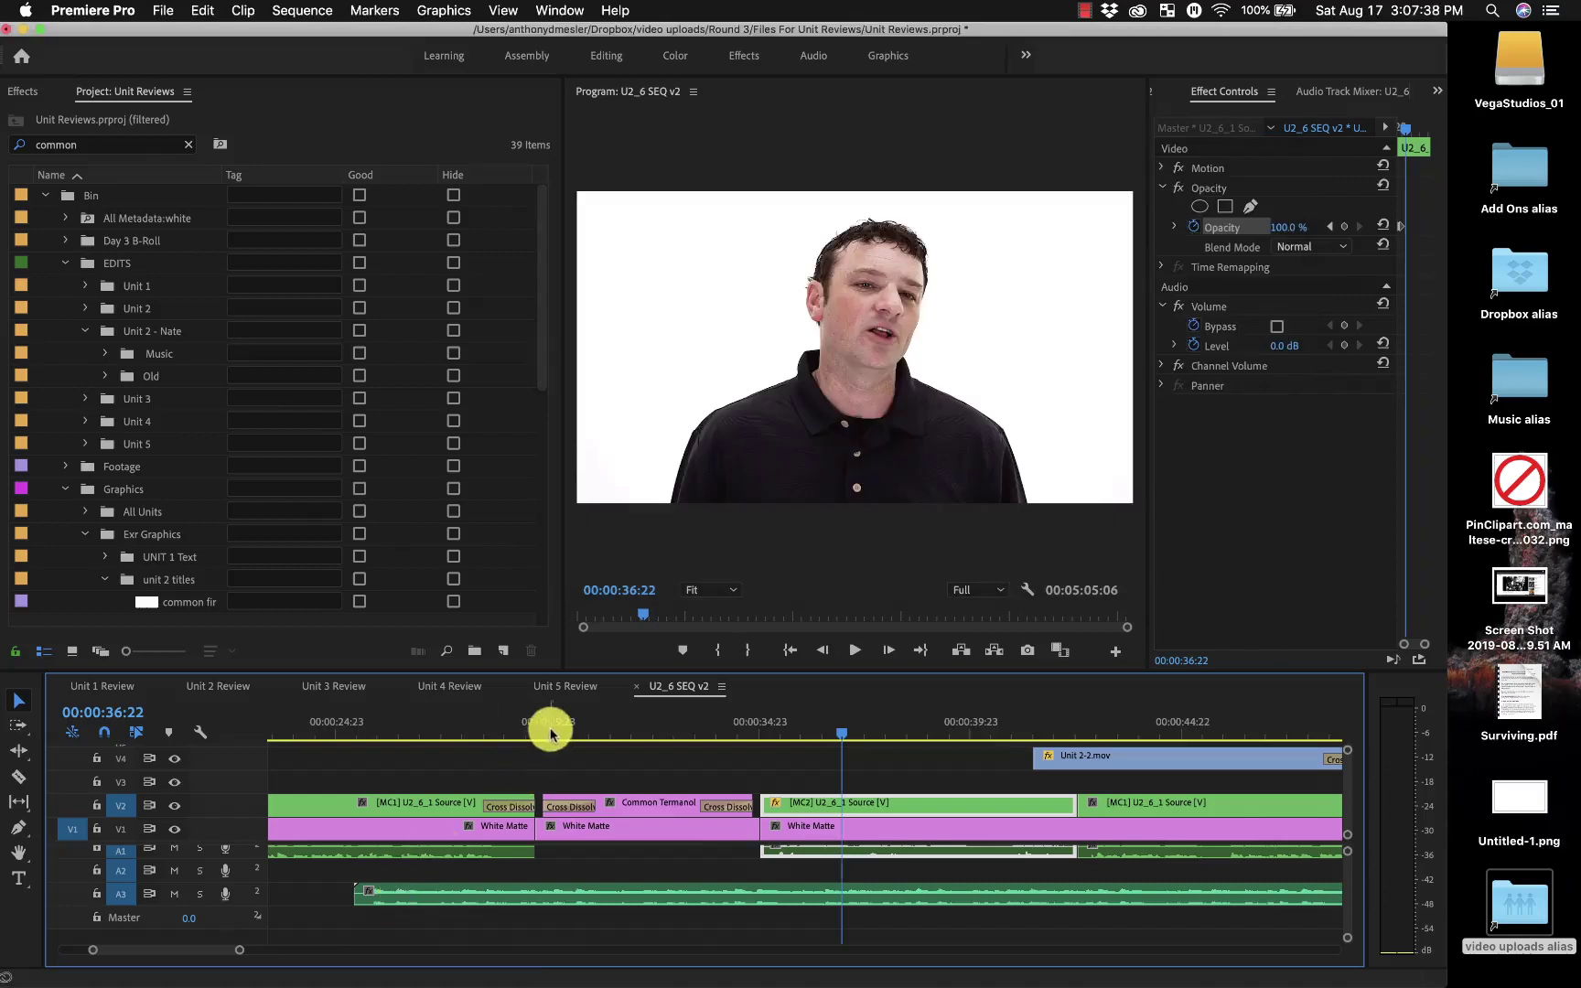
drag(547, 723, 470, 744)
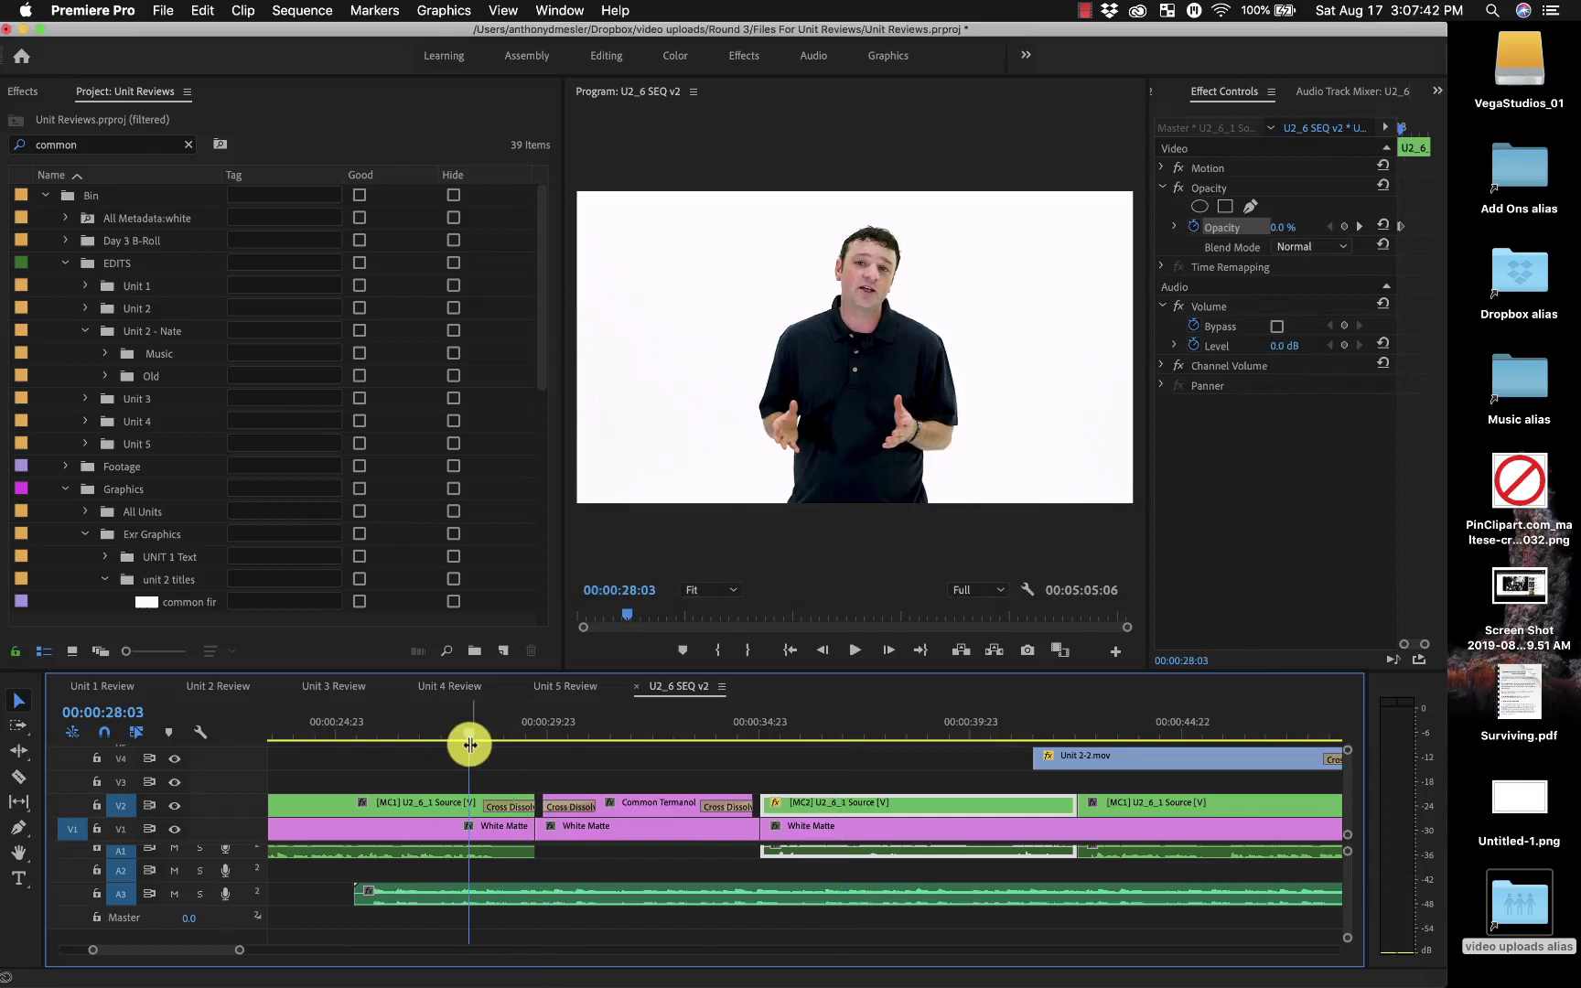
key(space)
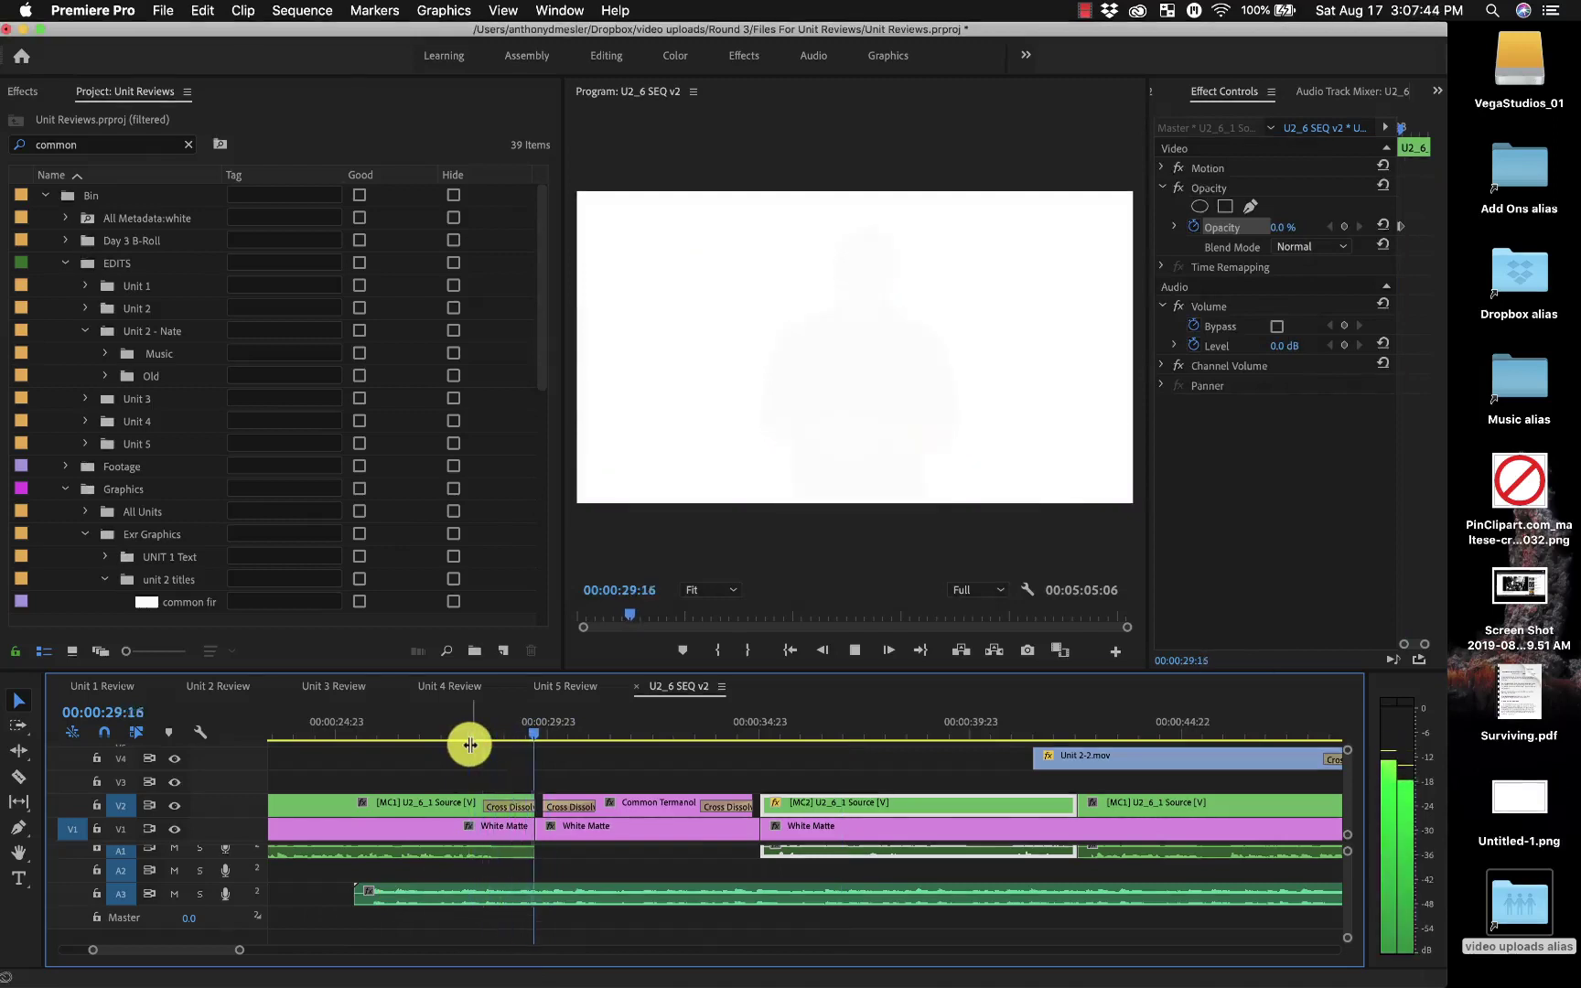
key(space)
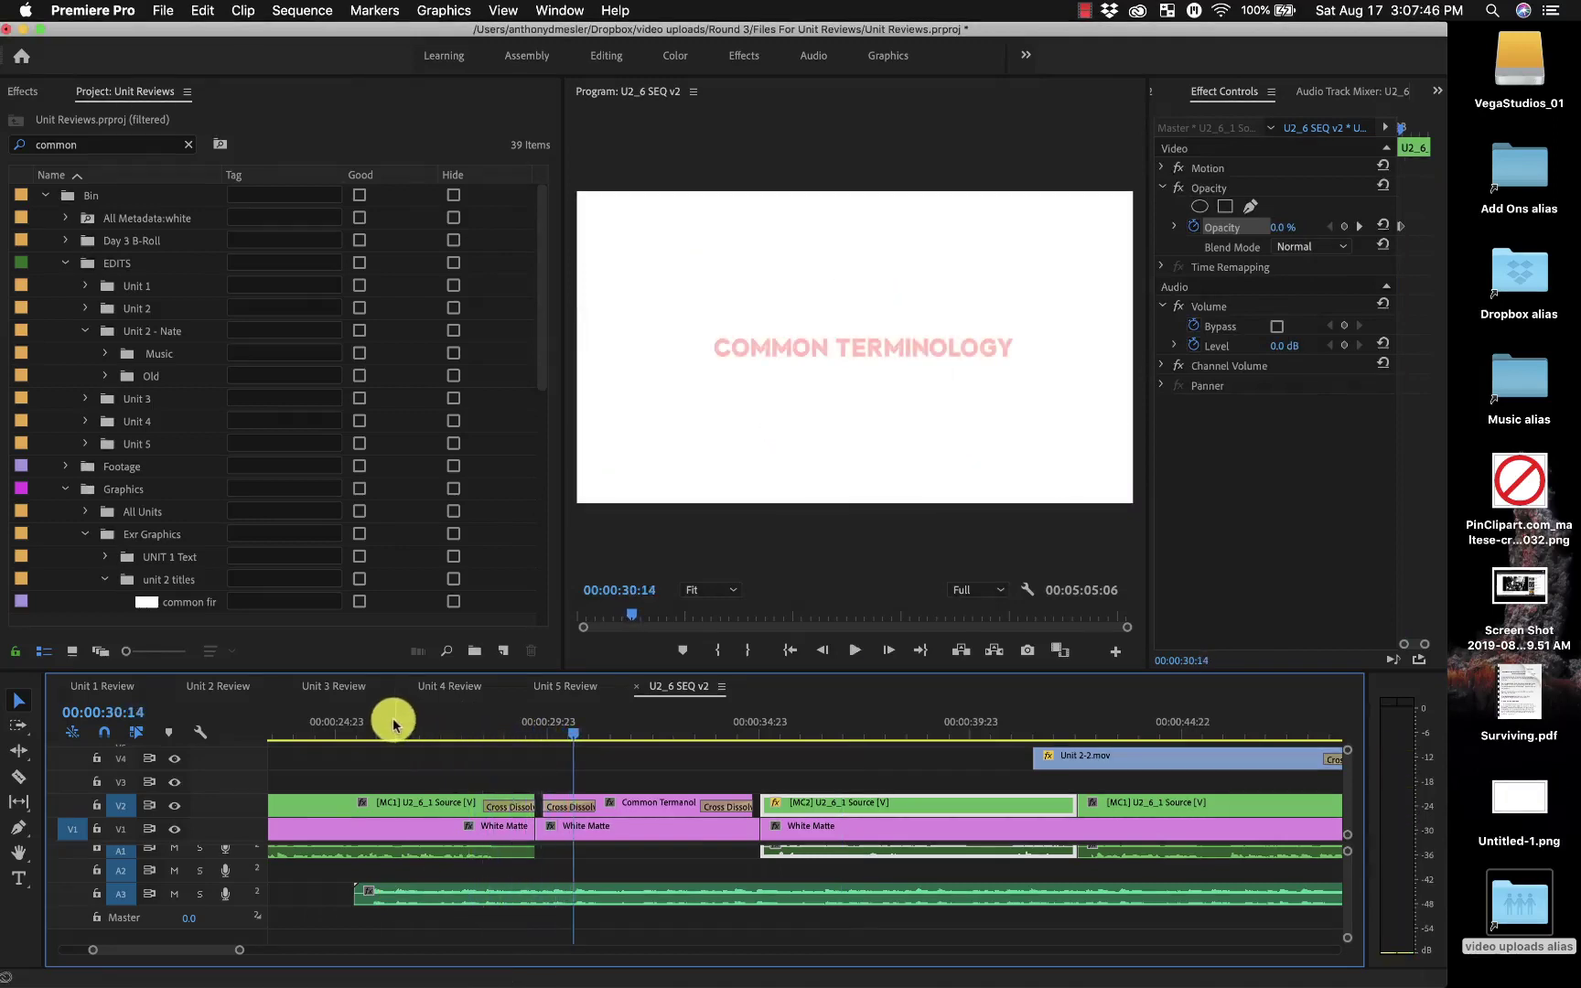
drag(360, 721, 346, 726)
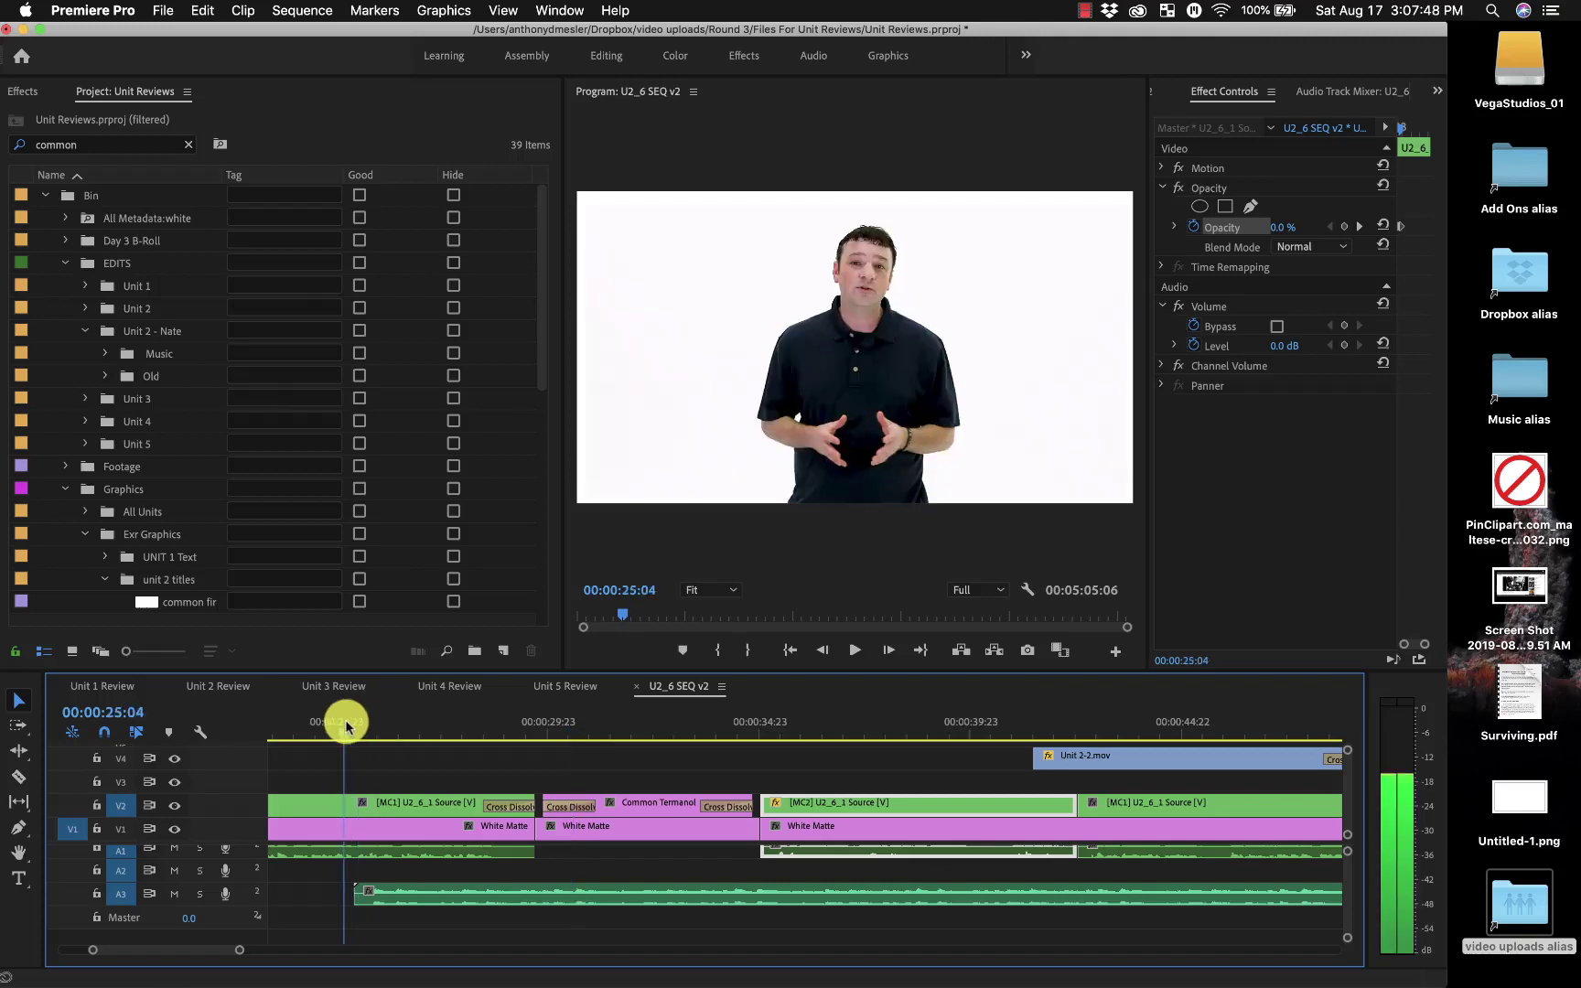
key(space)
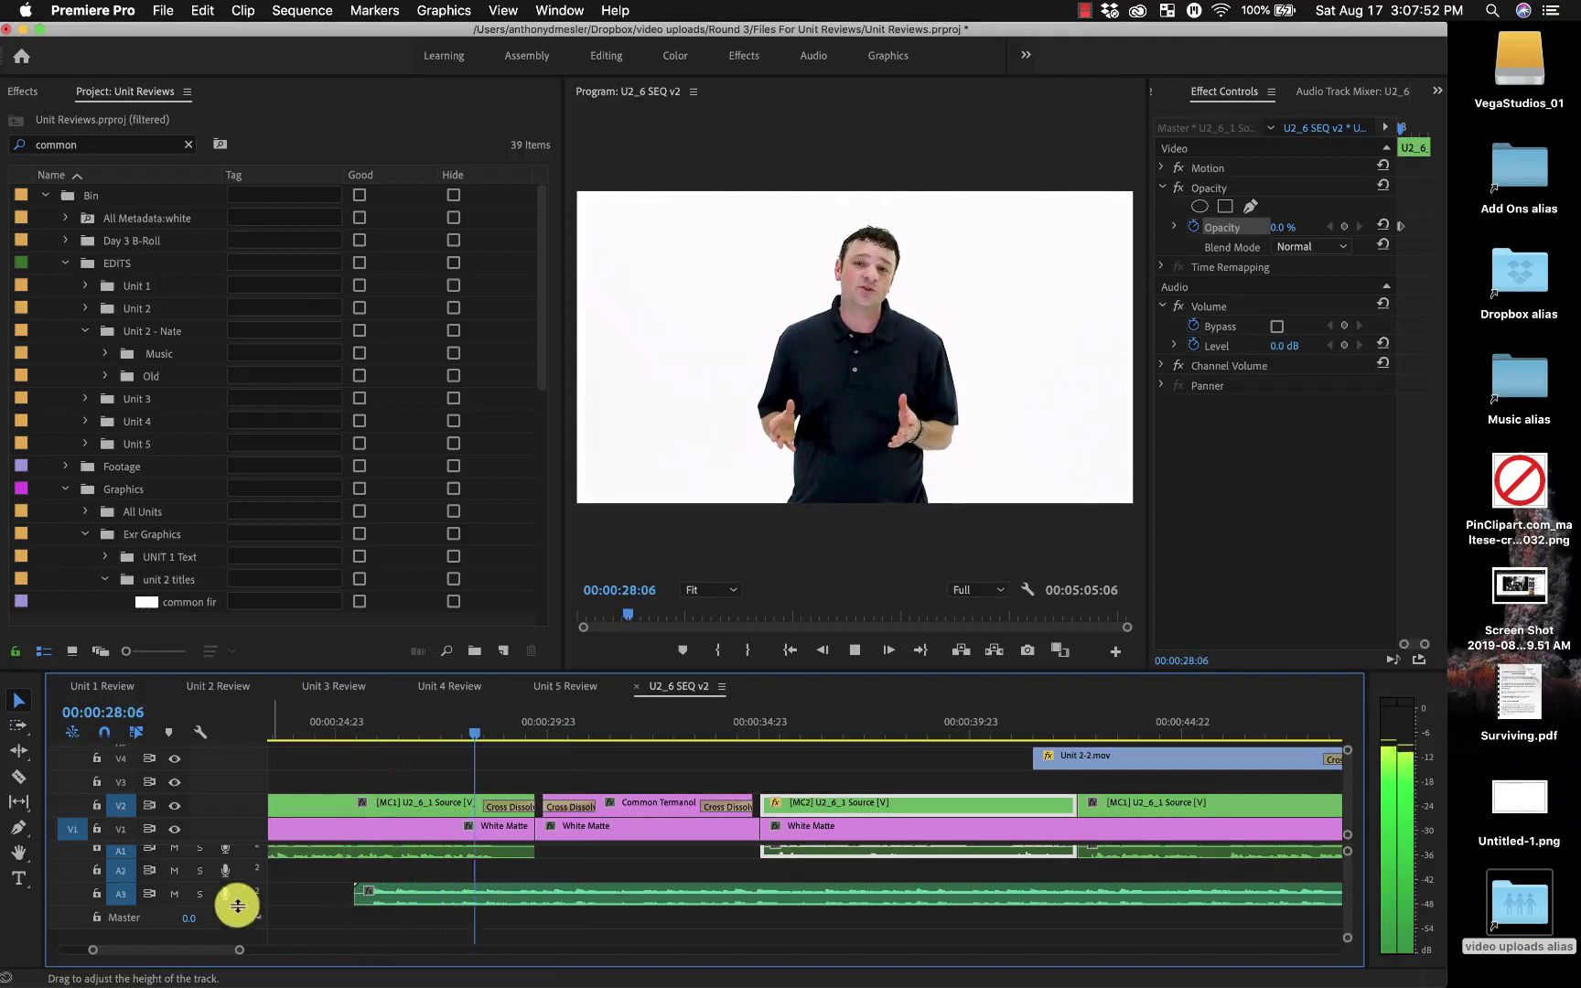
Step: Enlarge track A3 and add music volume keyframes around 29:10 and 29:21
drag(237, 906, 230, 943)
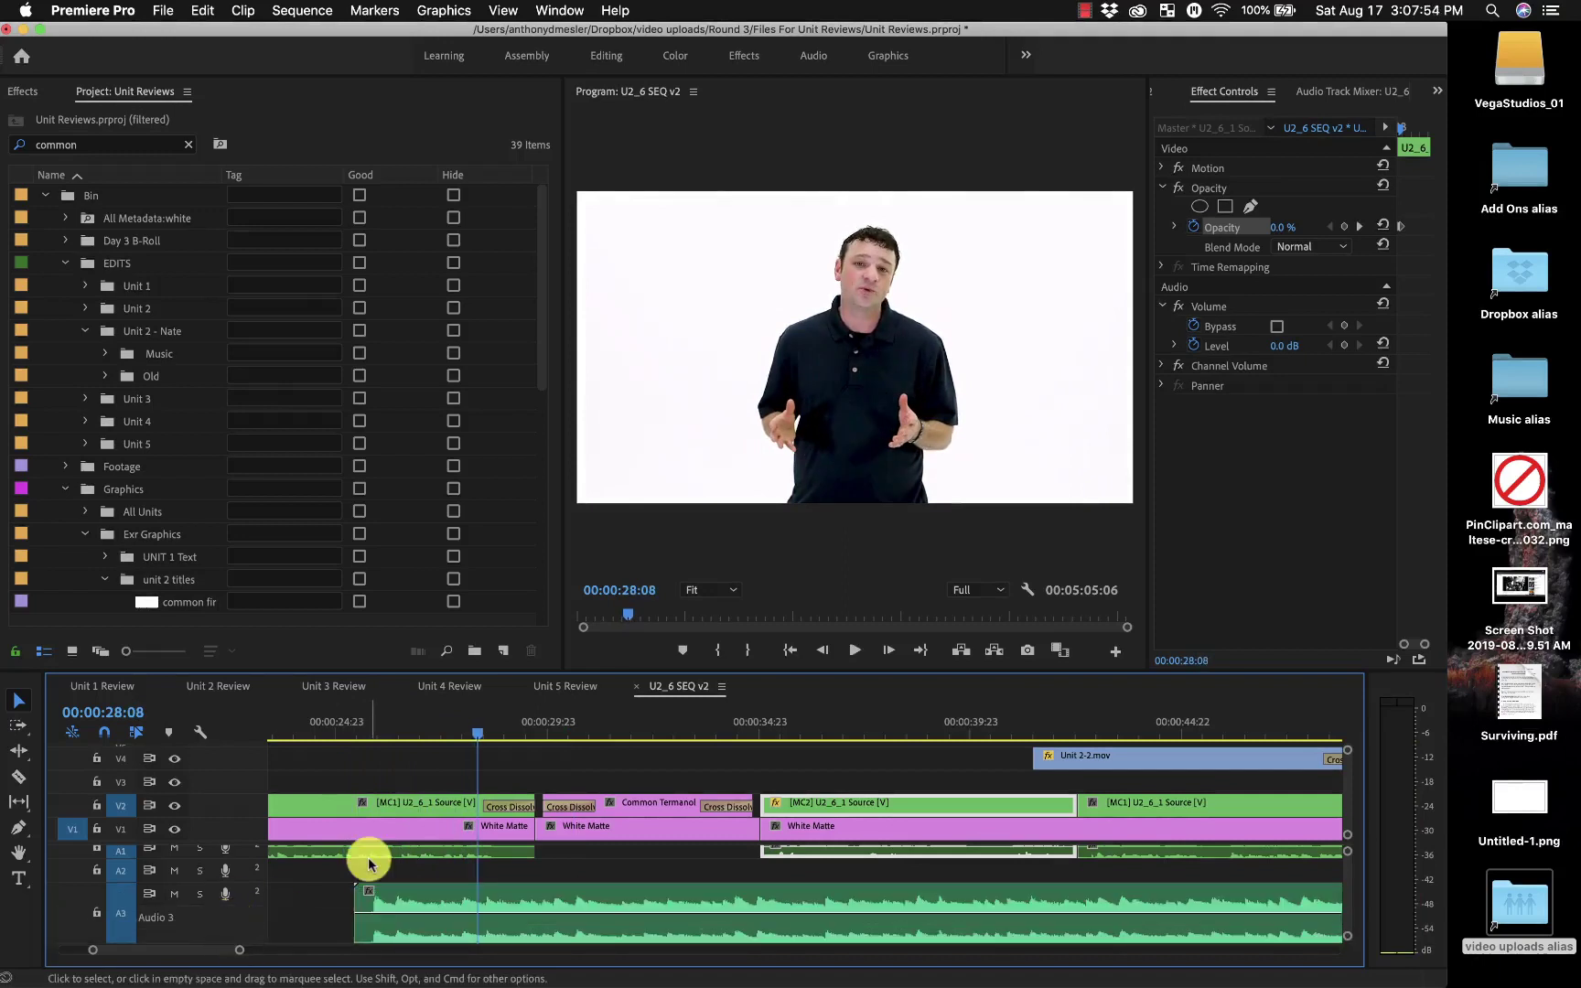
scroll(369, 864, down, 2)
click(437, 864)
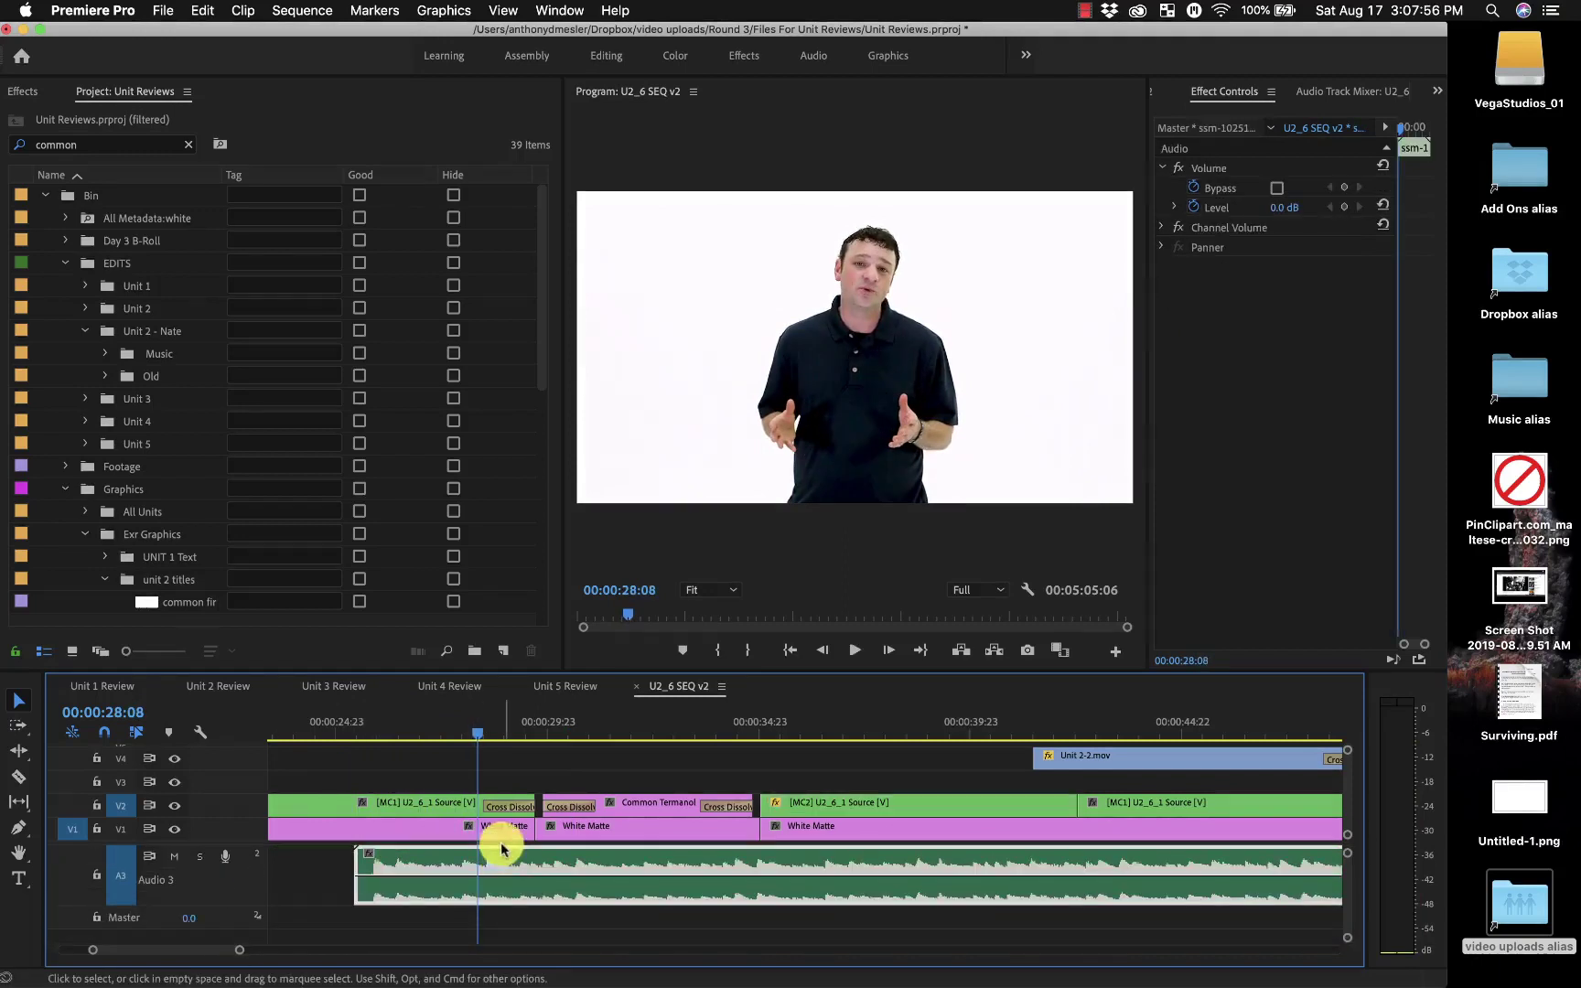
drag(477, 739, 543, 756)
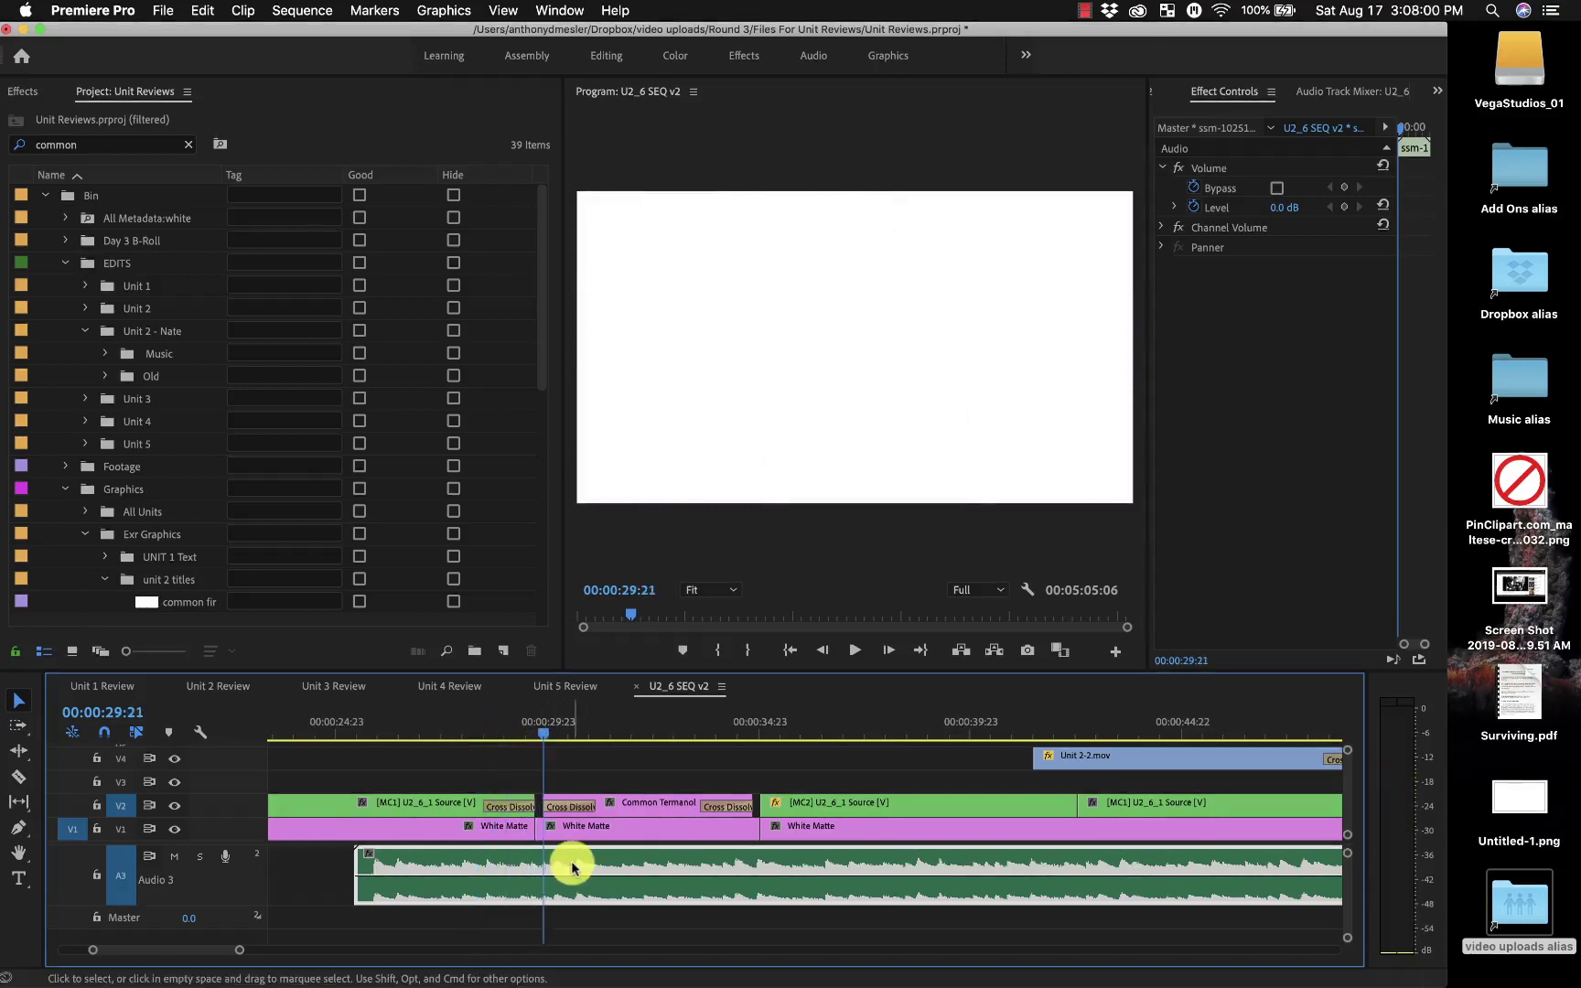
click(1347, 209)
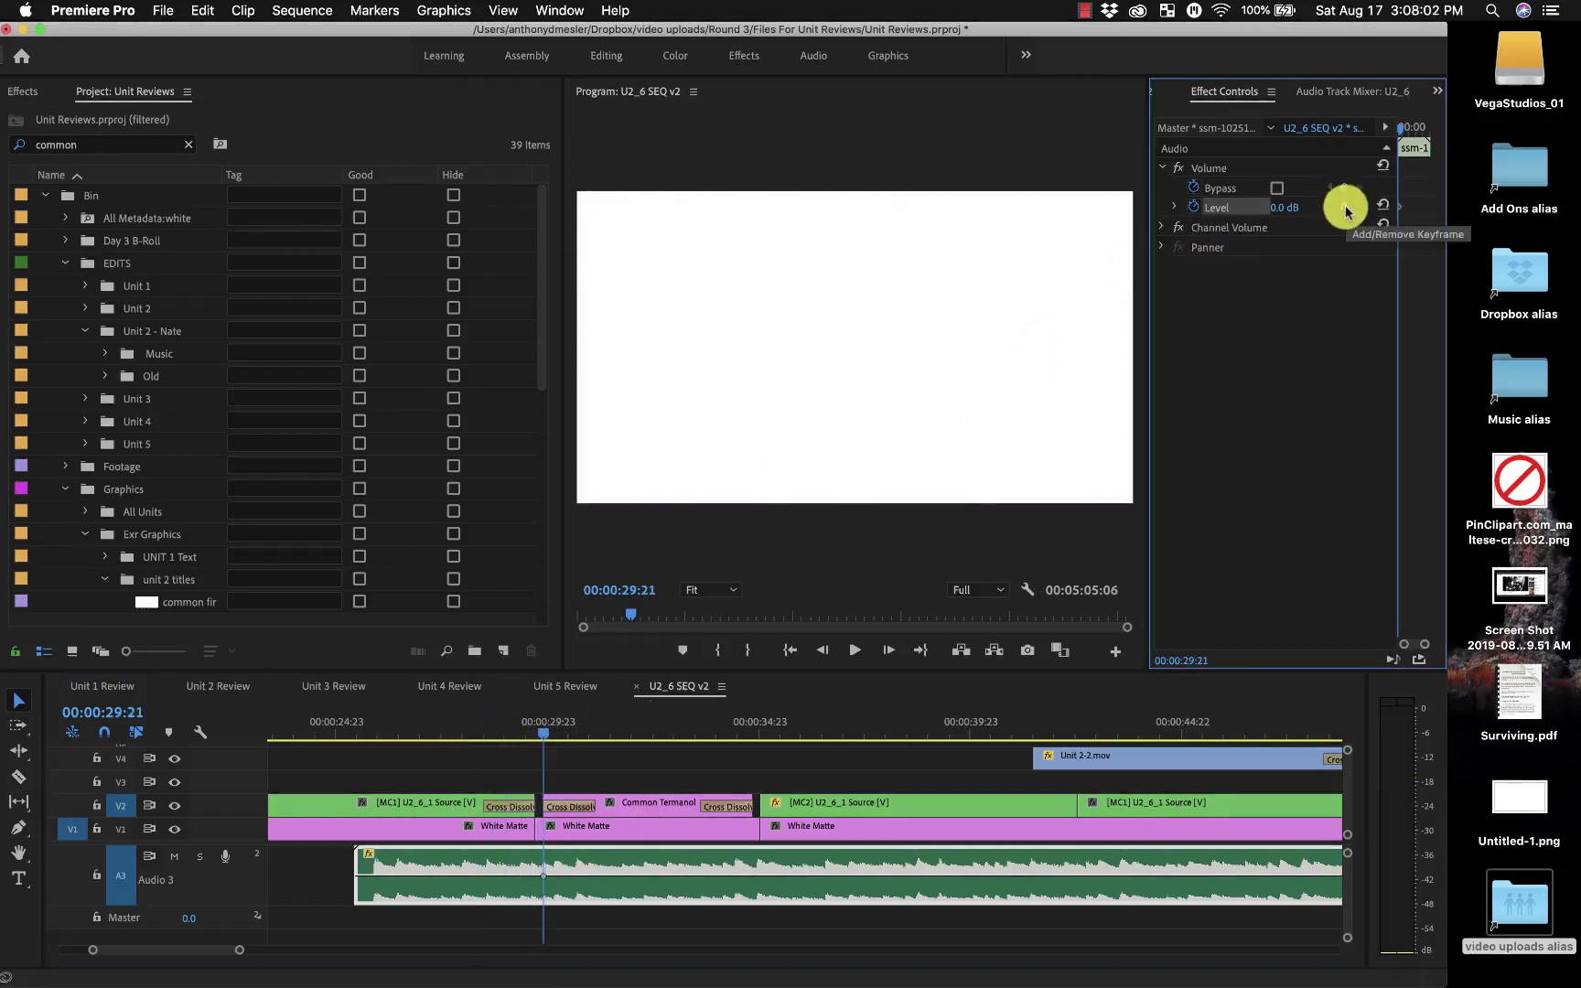
drag(540, 730, 519, 723)
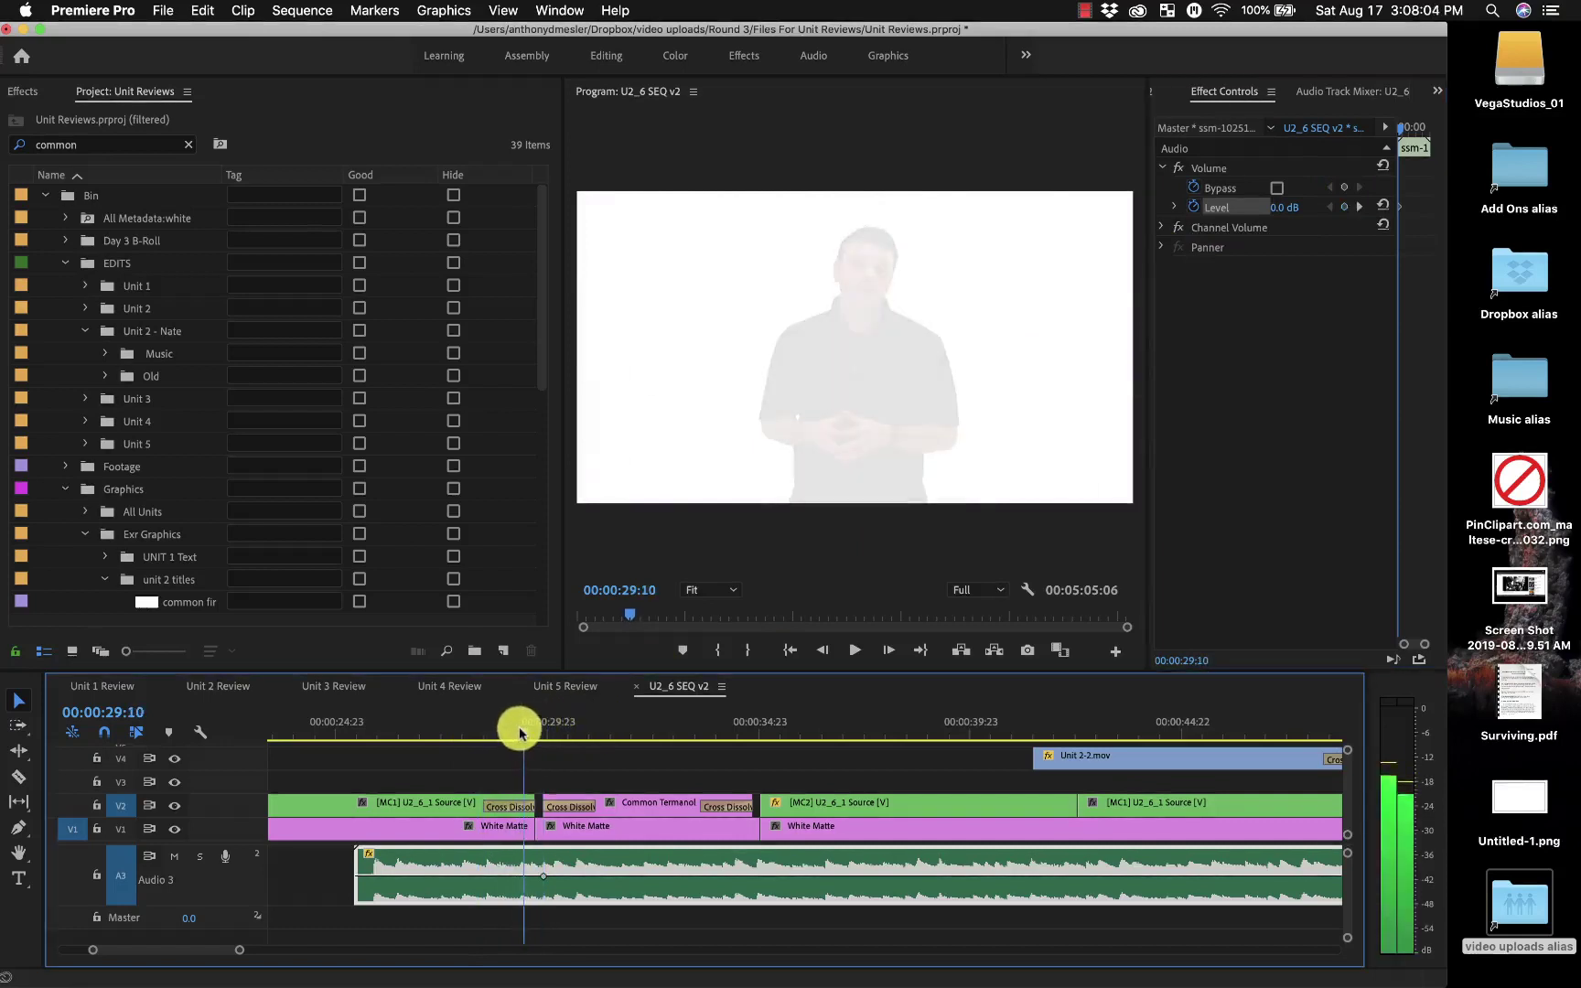
click(1345, 208)
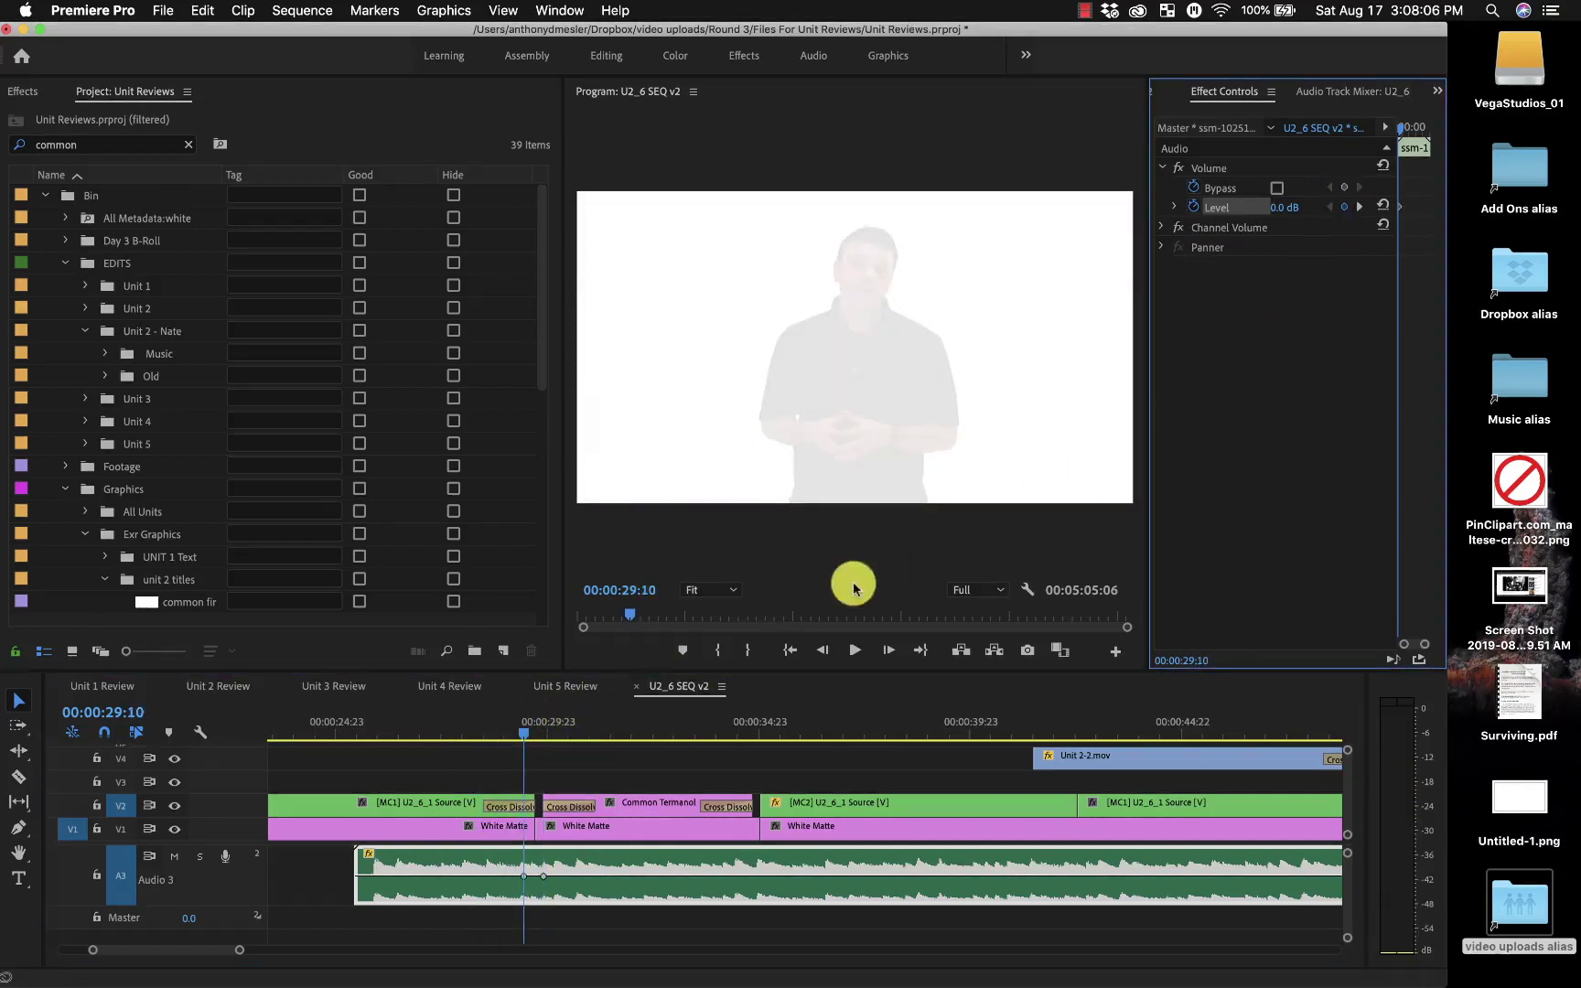
Step: Add a keyframe at 35:04 and drag the middle segment down about -5 dB
drag(519, 733, 740, 744)
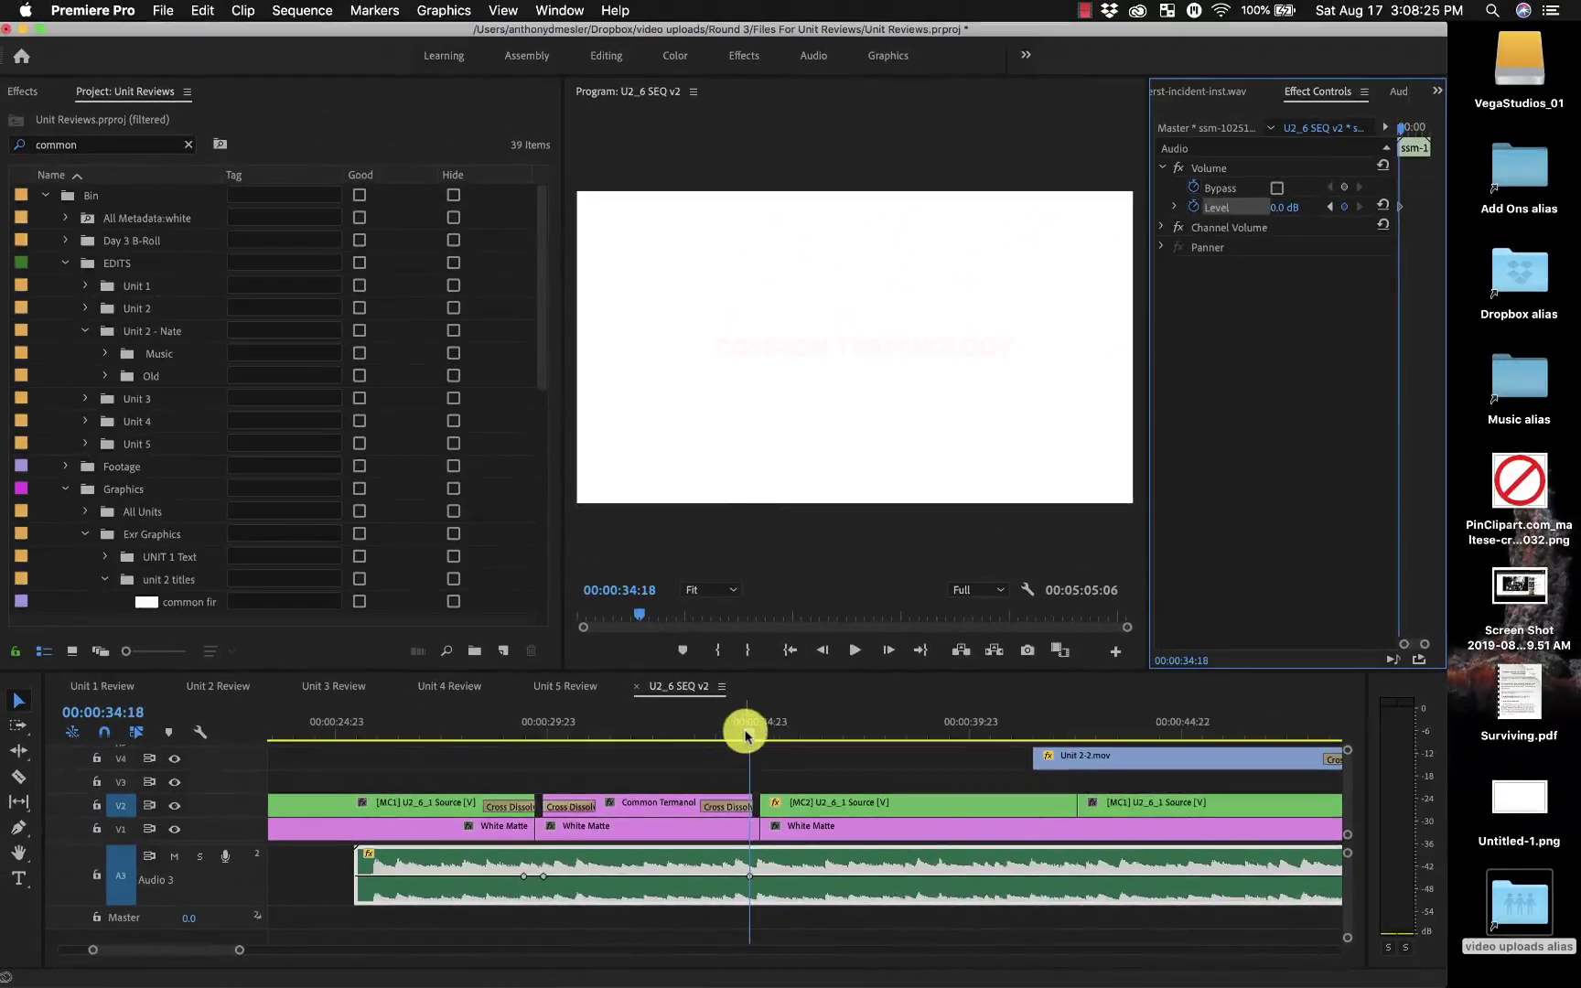
drag(745, 735, 766, 732)
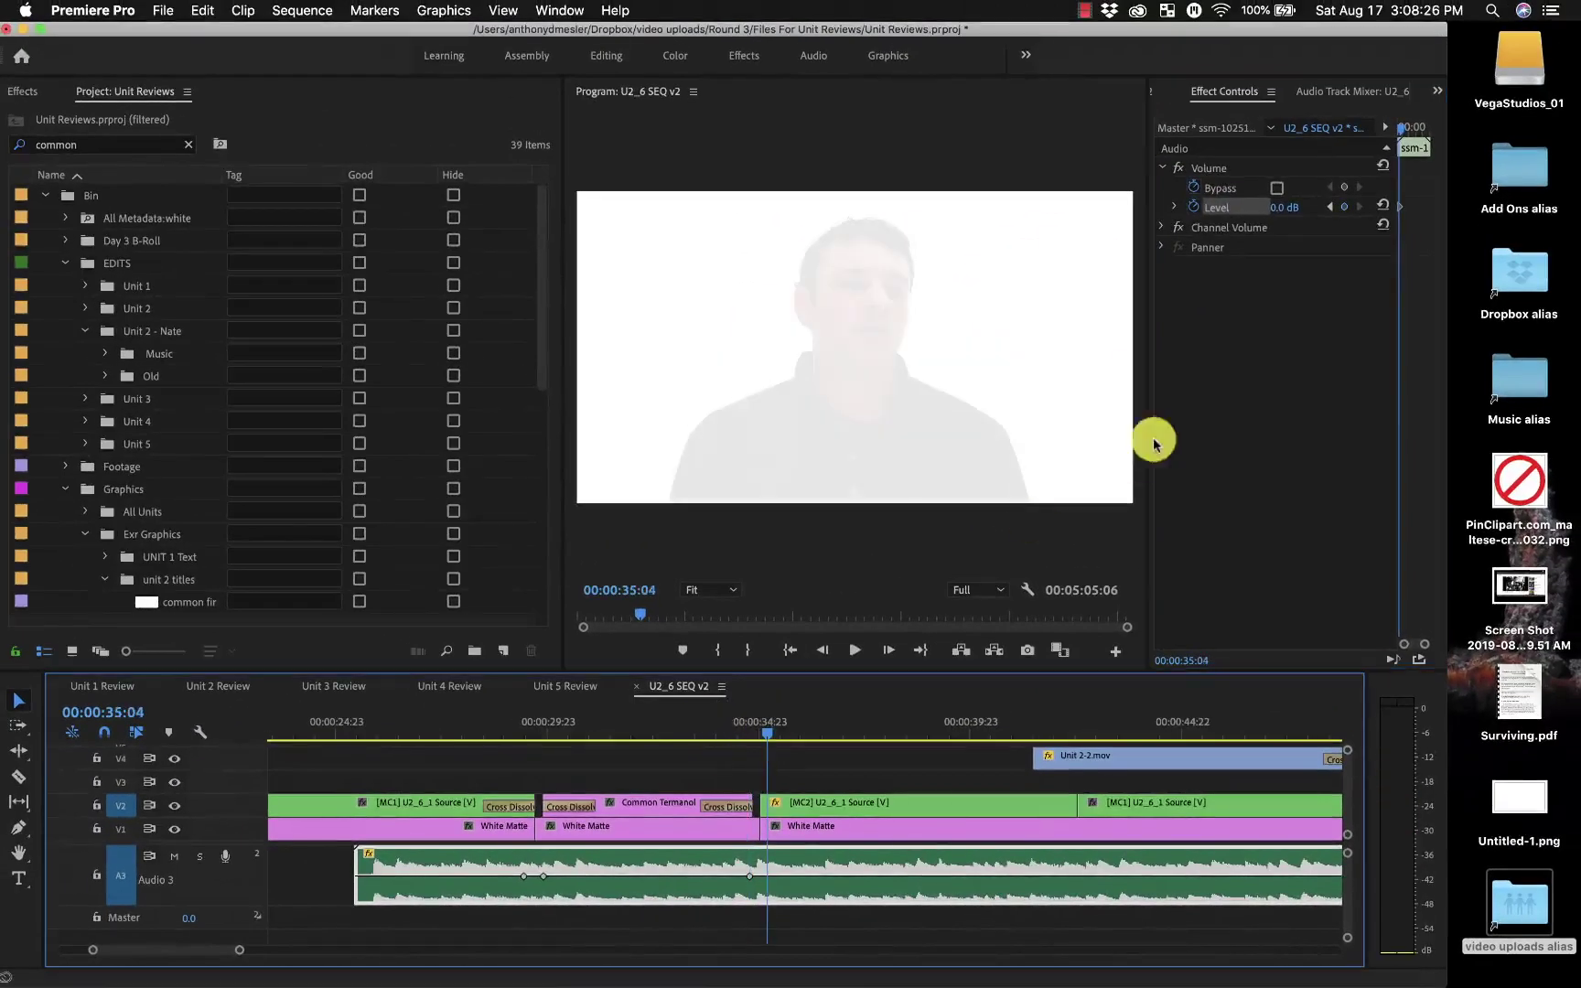
click(1342, 206)
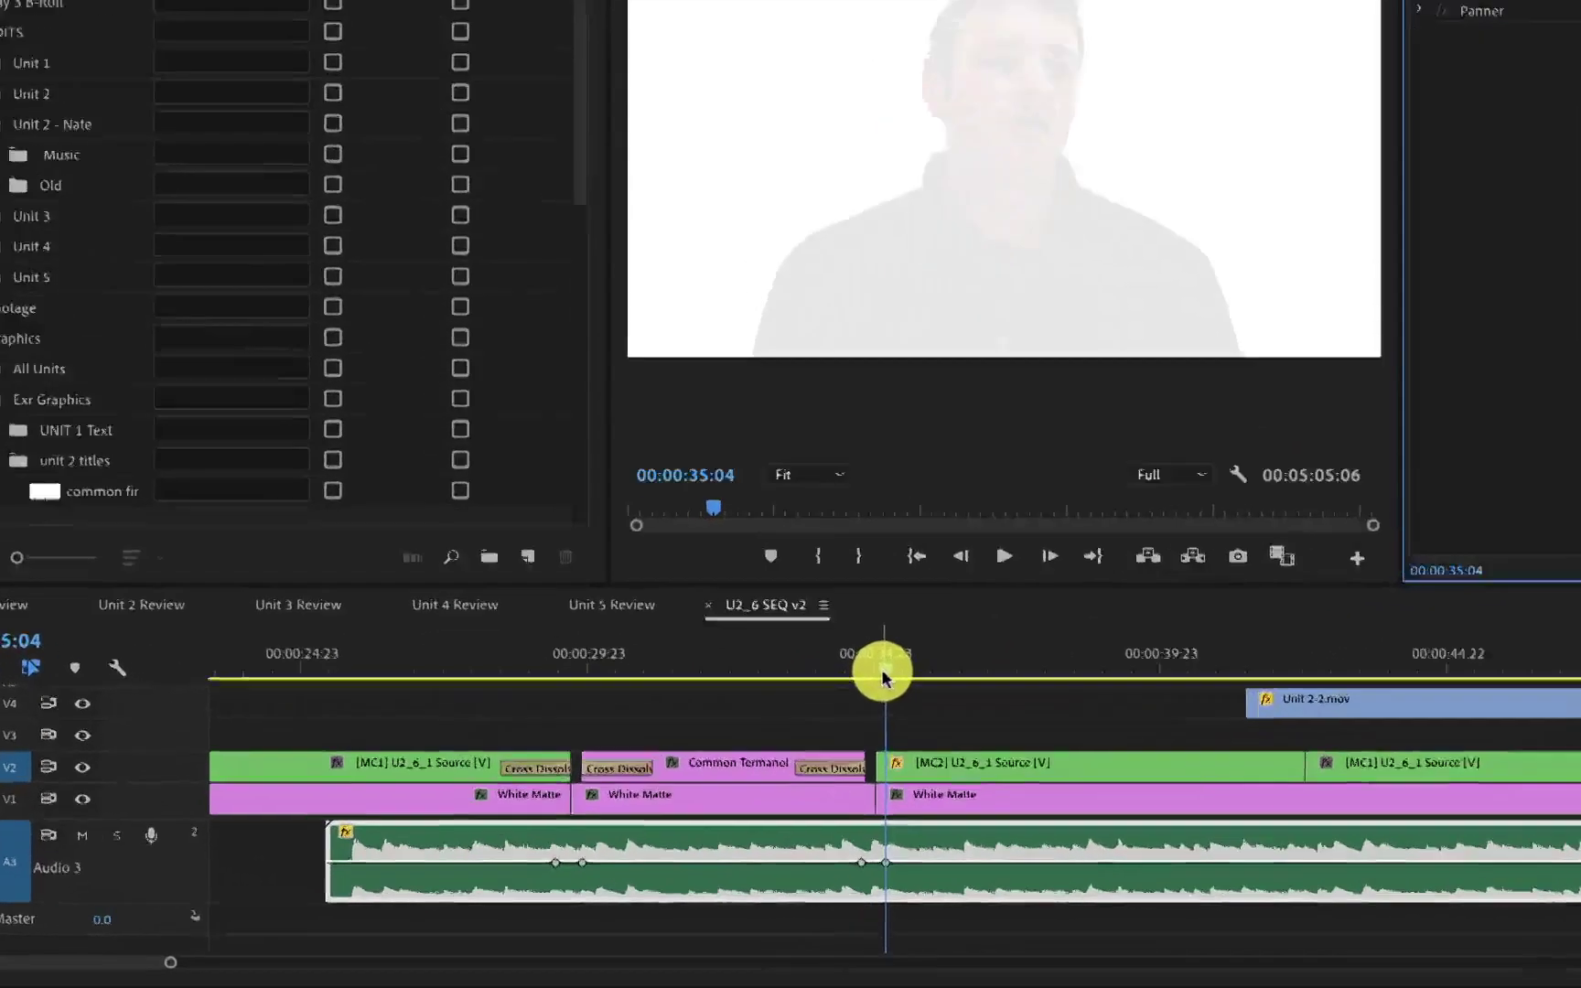
drag(767, 733, 639, 733)
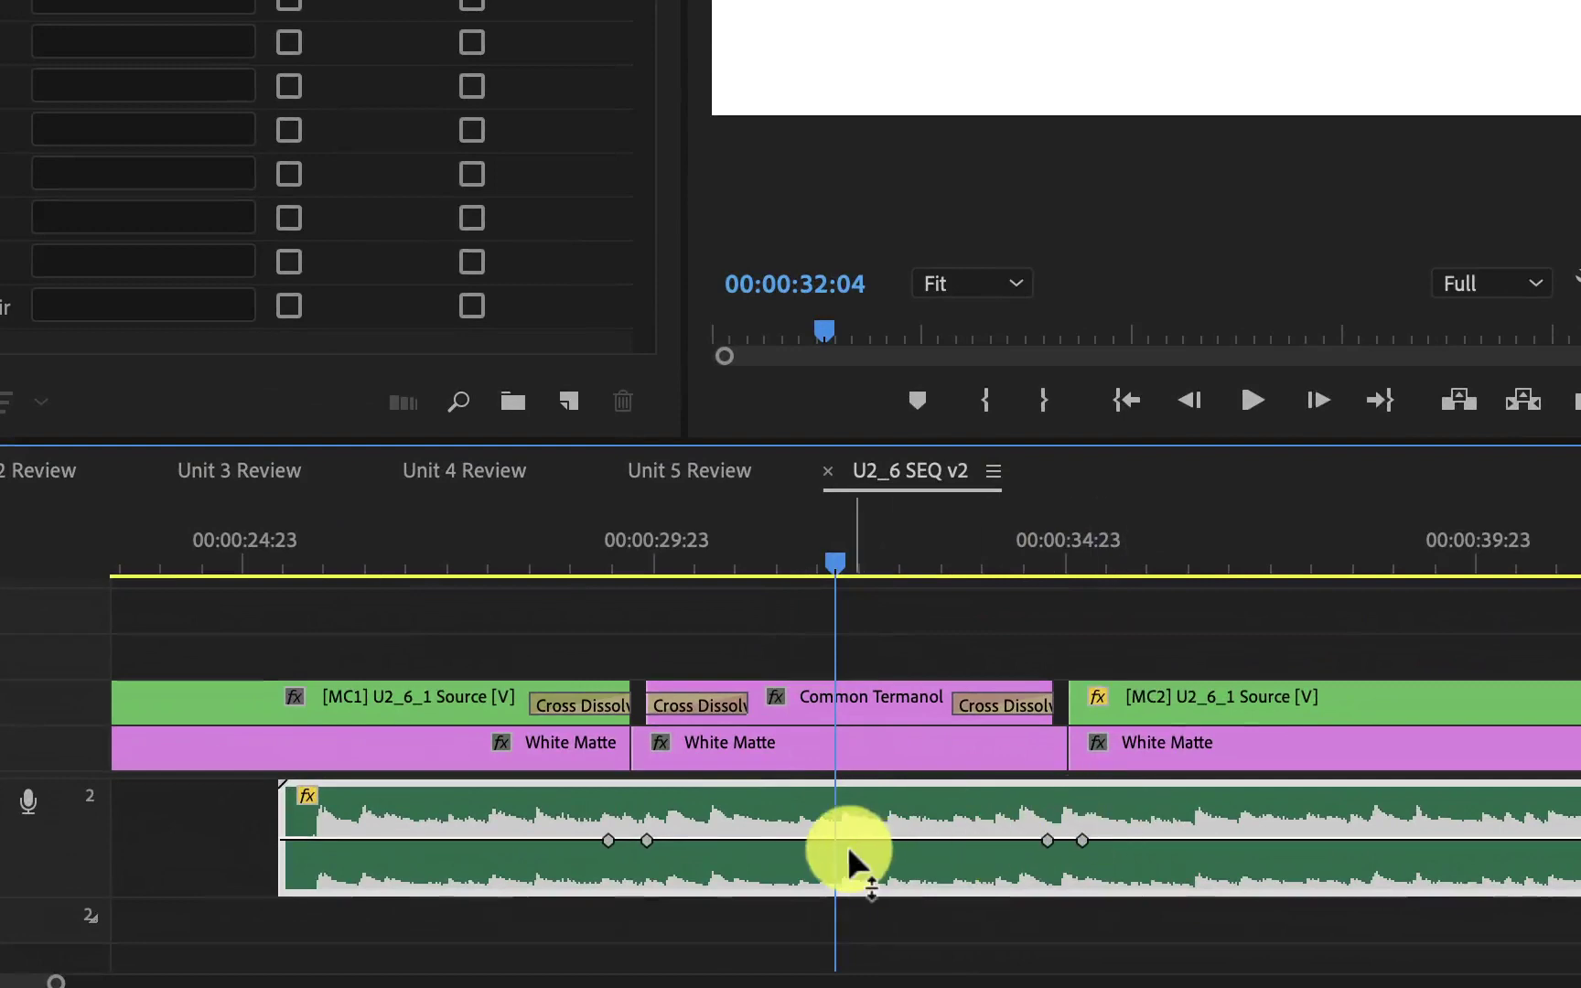
drag(844, 842, 846, 864)
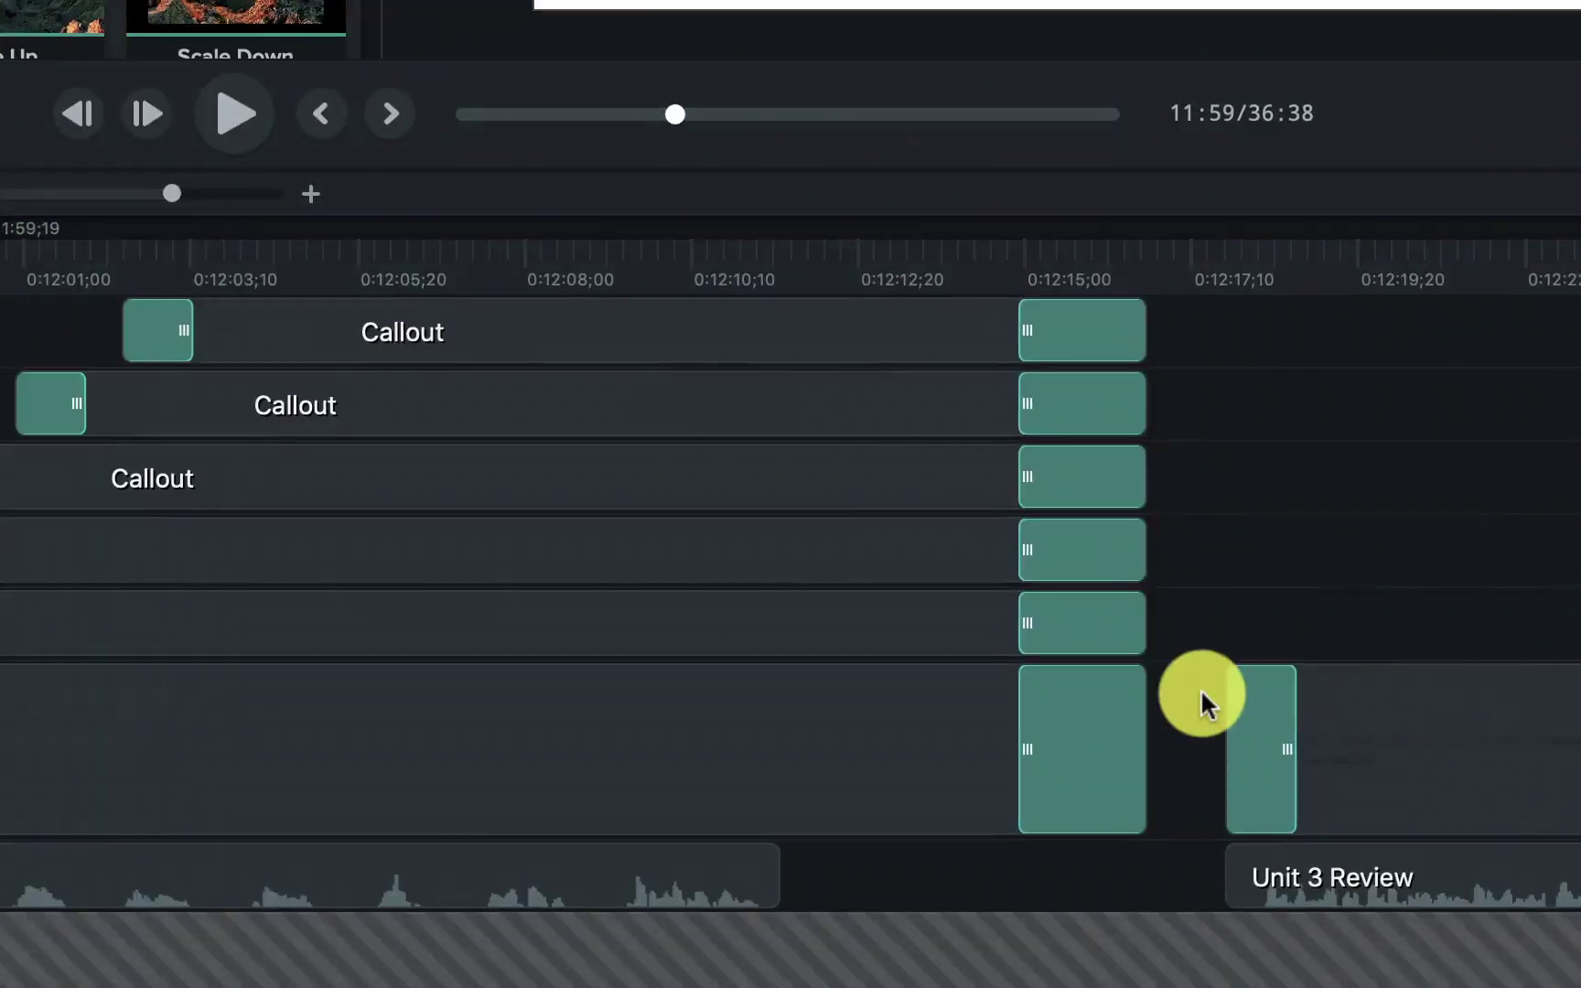
Step: Select the Unit 3 Review audio clip and add three volume points on its volume line
scroll(1201, 688, down, 3)
scroll(1200, 689, right, 3)
click(1200, 705)
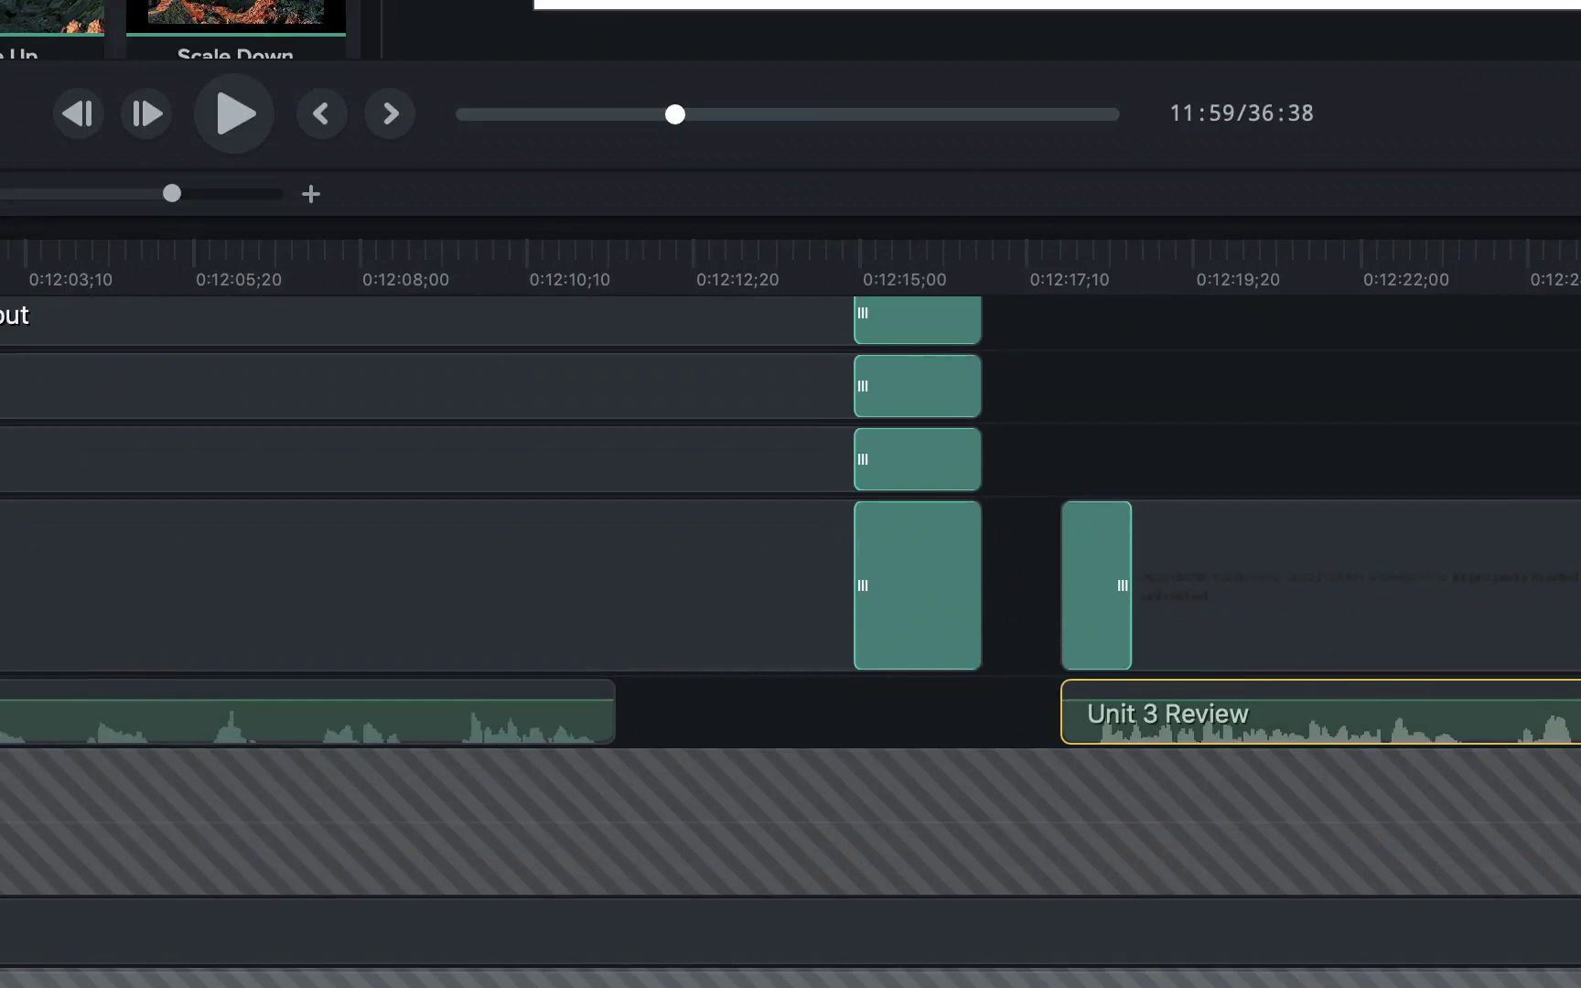
double_click(1115, 701)
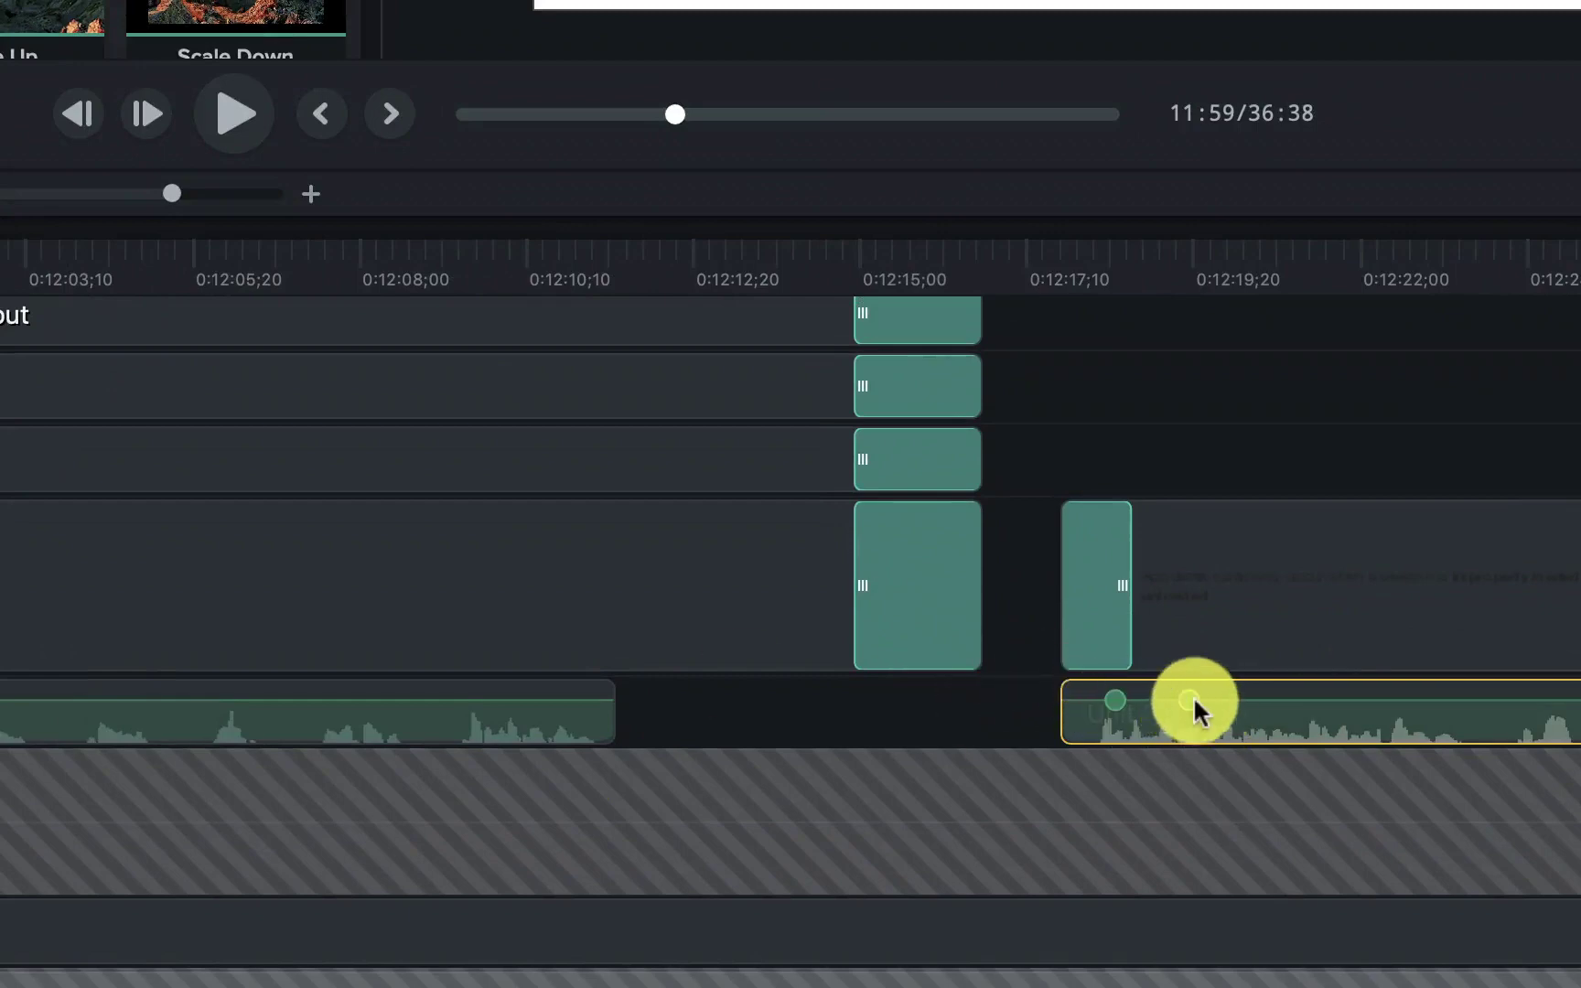
double_click(1189, 701)
double_click(1234, 701)
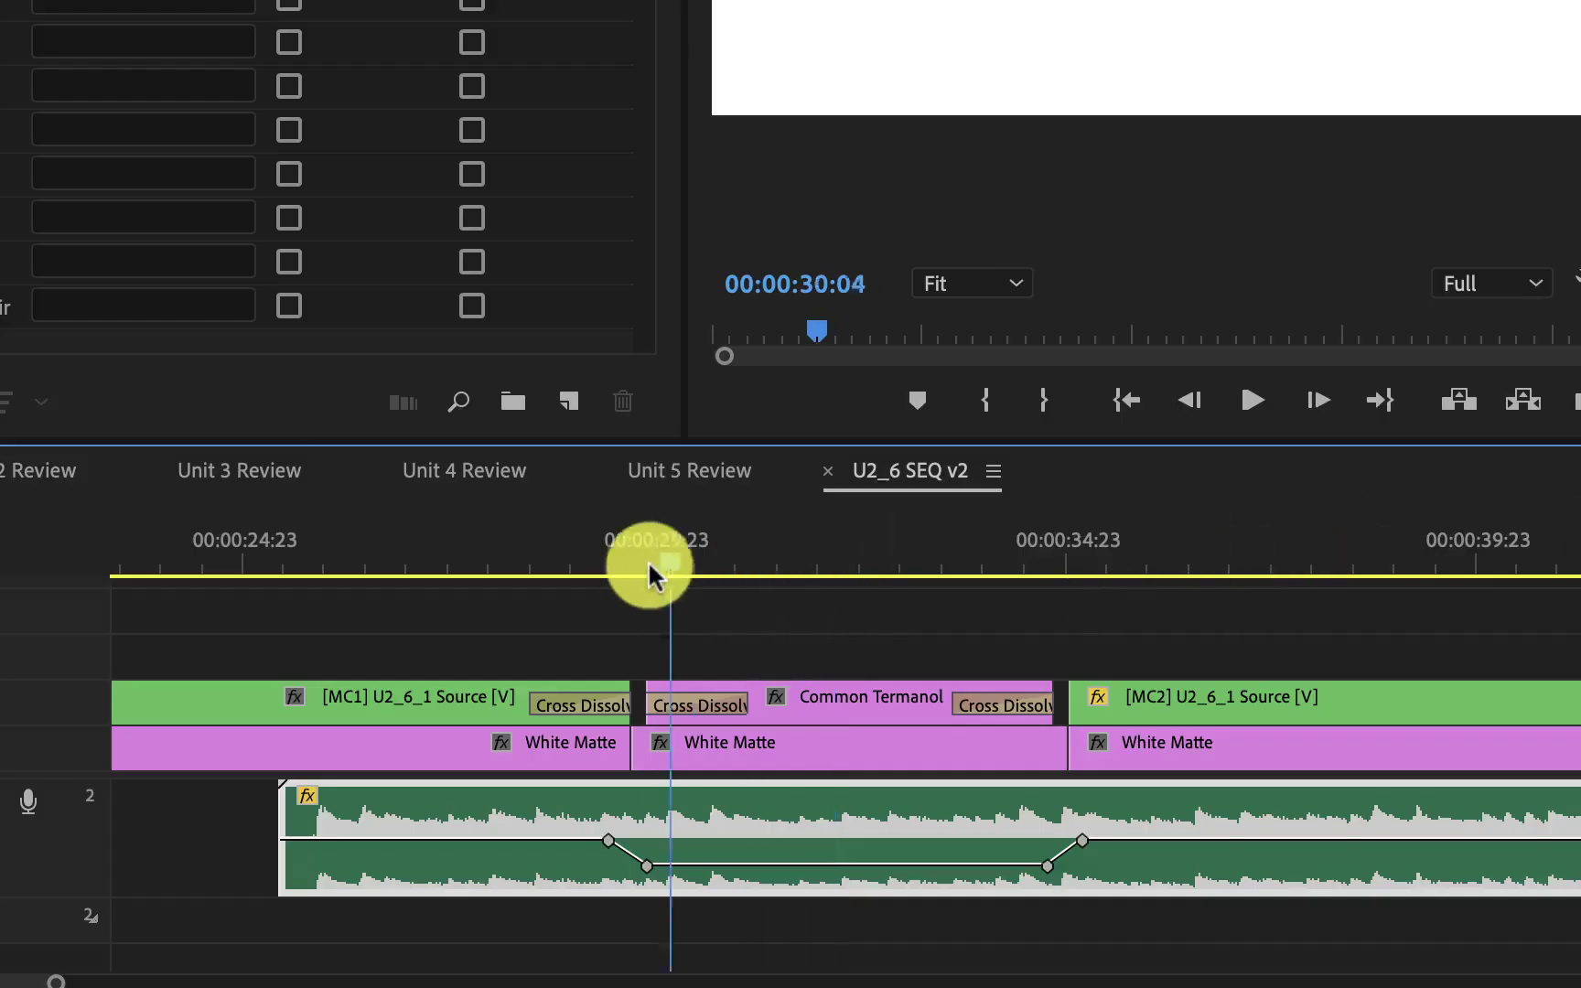
Step: Play the section before the title to hear the current music dip
drag(650, 572, 610, 565)
key(space)
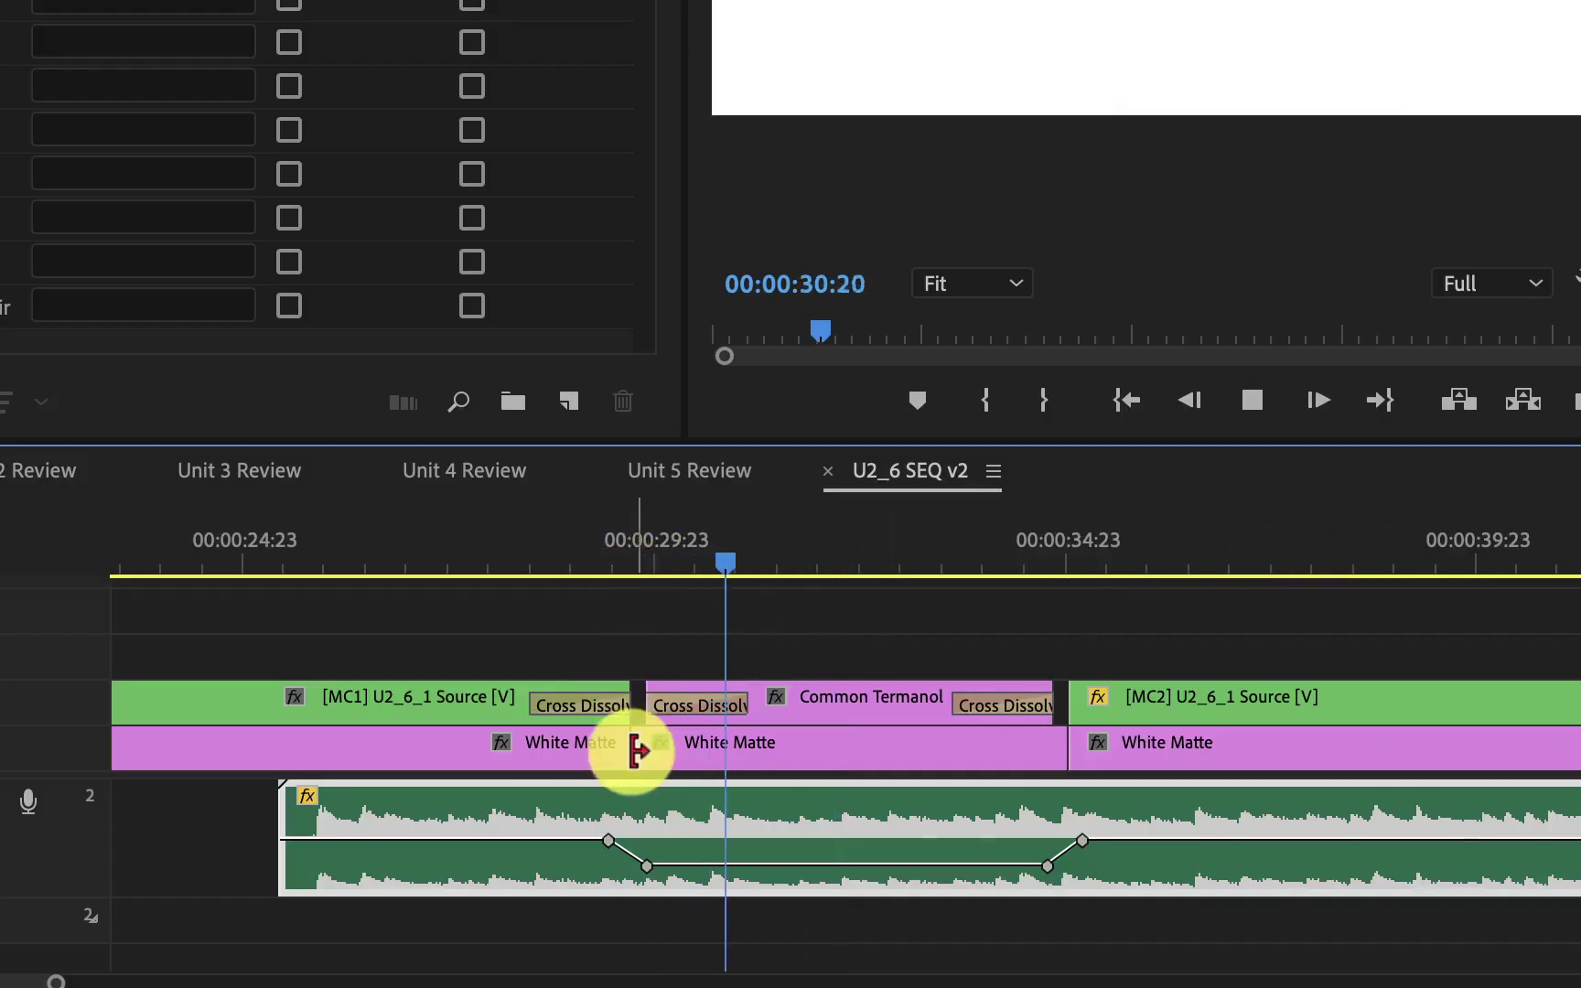
key(space)
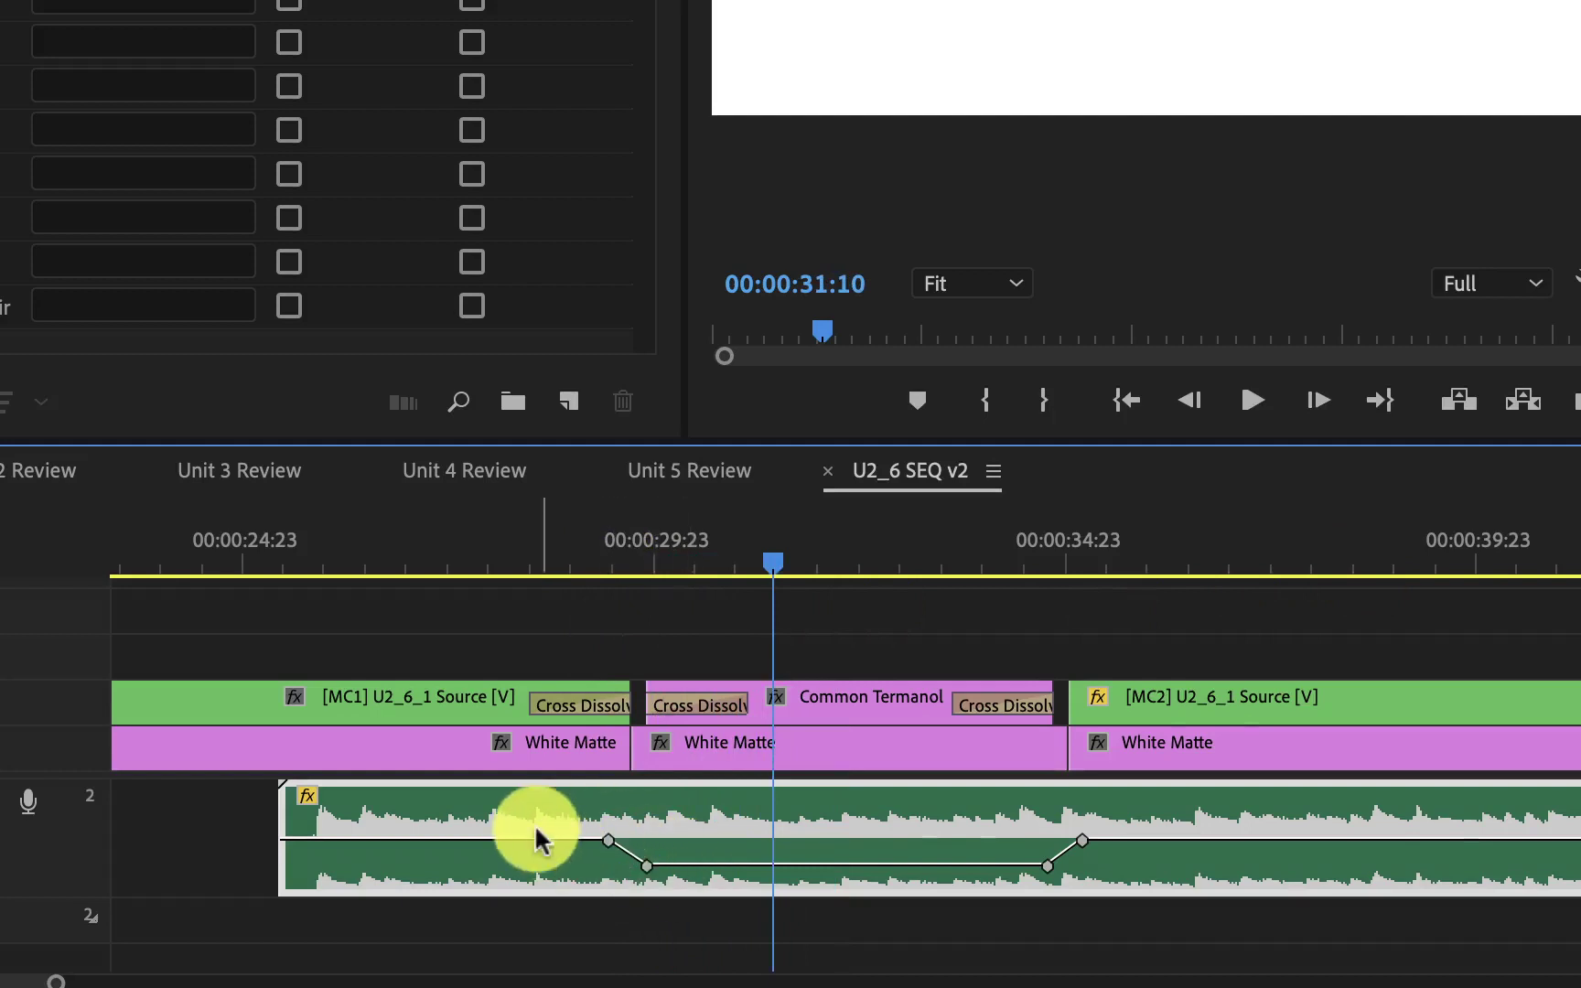
Step: Lower all A3 rubber band segments to about -23.9 dB and play the section back
drag(520, 833, 520, 873)
drag(1128, 840, 1128, 866)
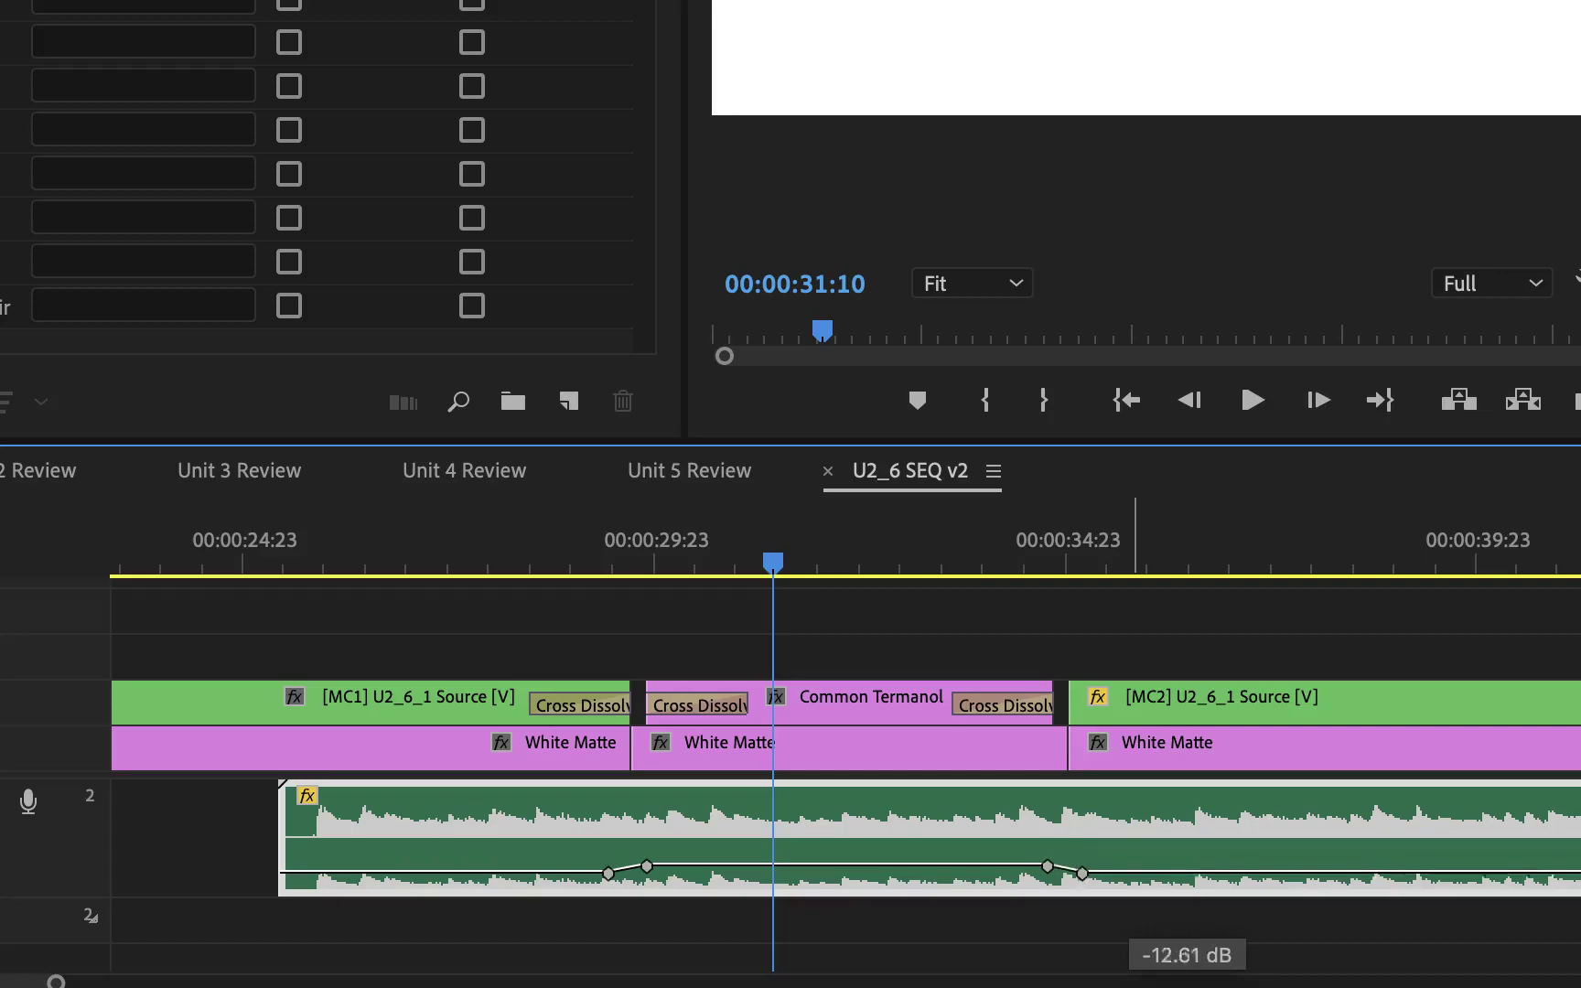
drag(1123, 871, 1122, 877)
click(589, 549)
key(space)
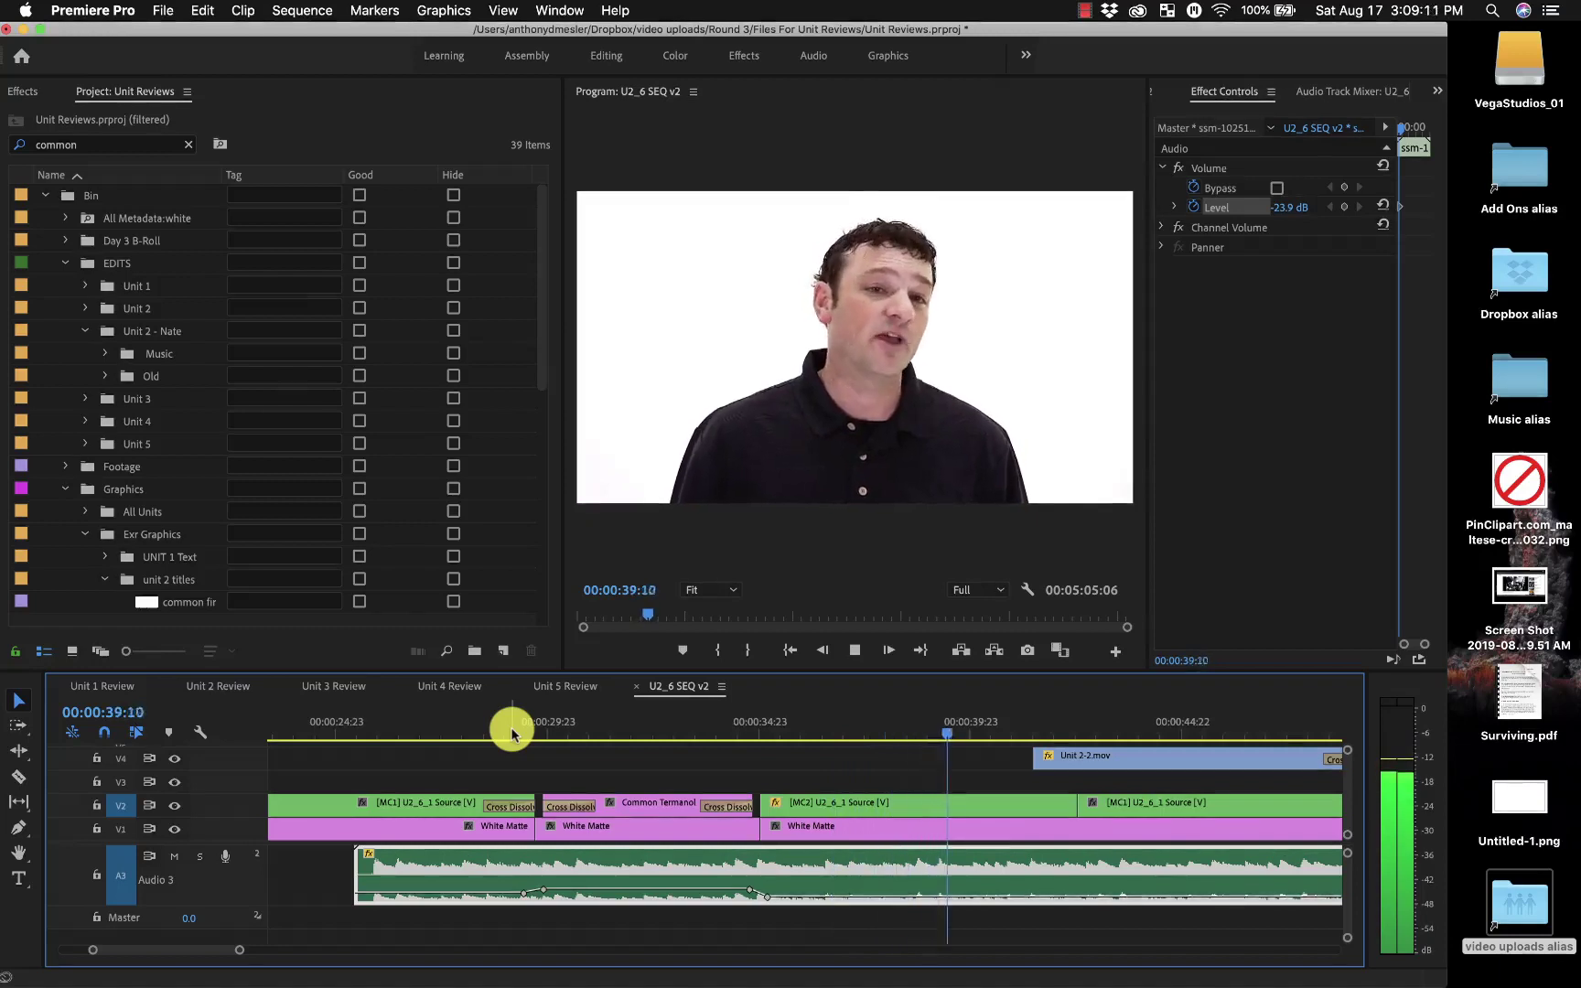
key(space)
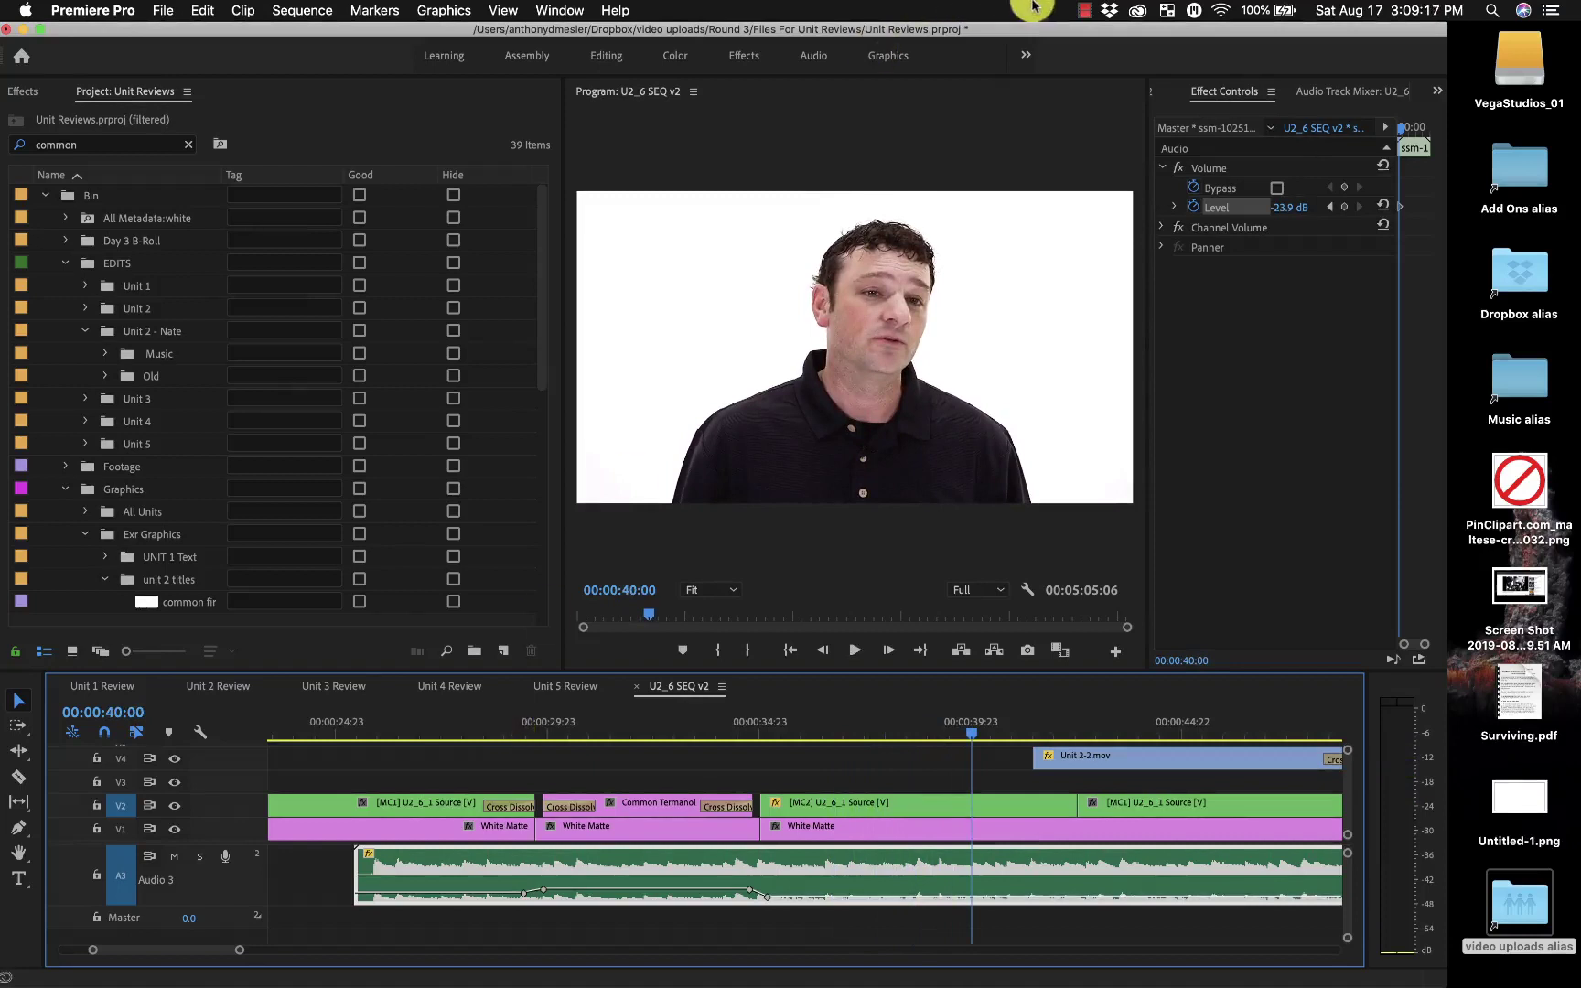
Step: Set the [MC2] clip at 36:11 on V2 to Multi-Camera Camera 1
click(1083, 10)
click(1144, 52)
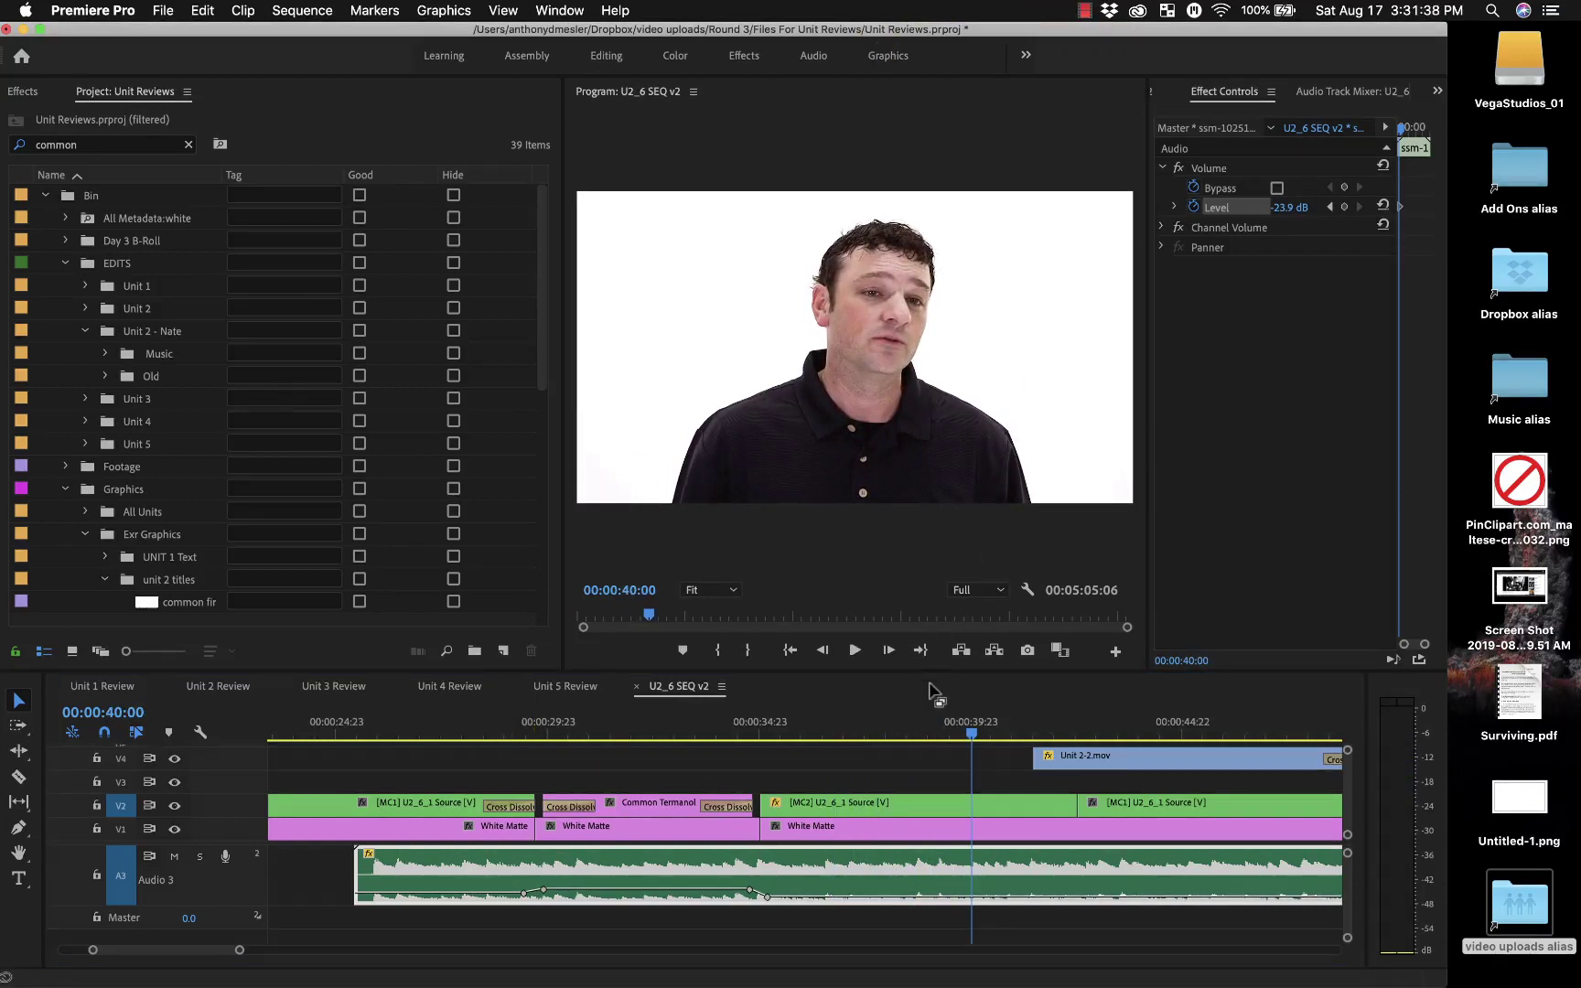
drag(972, 730, 823, 733)
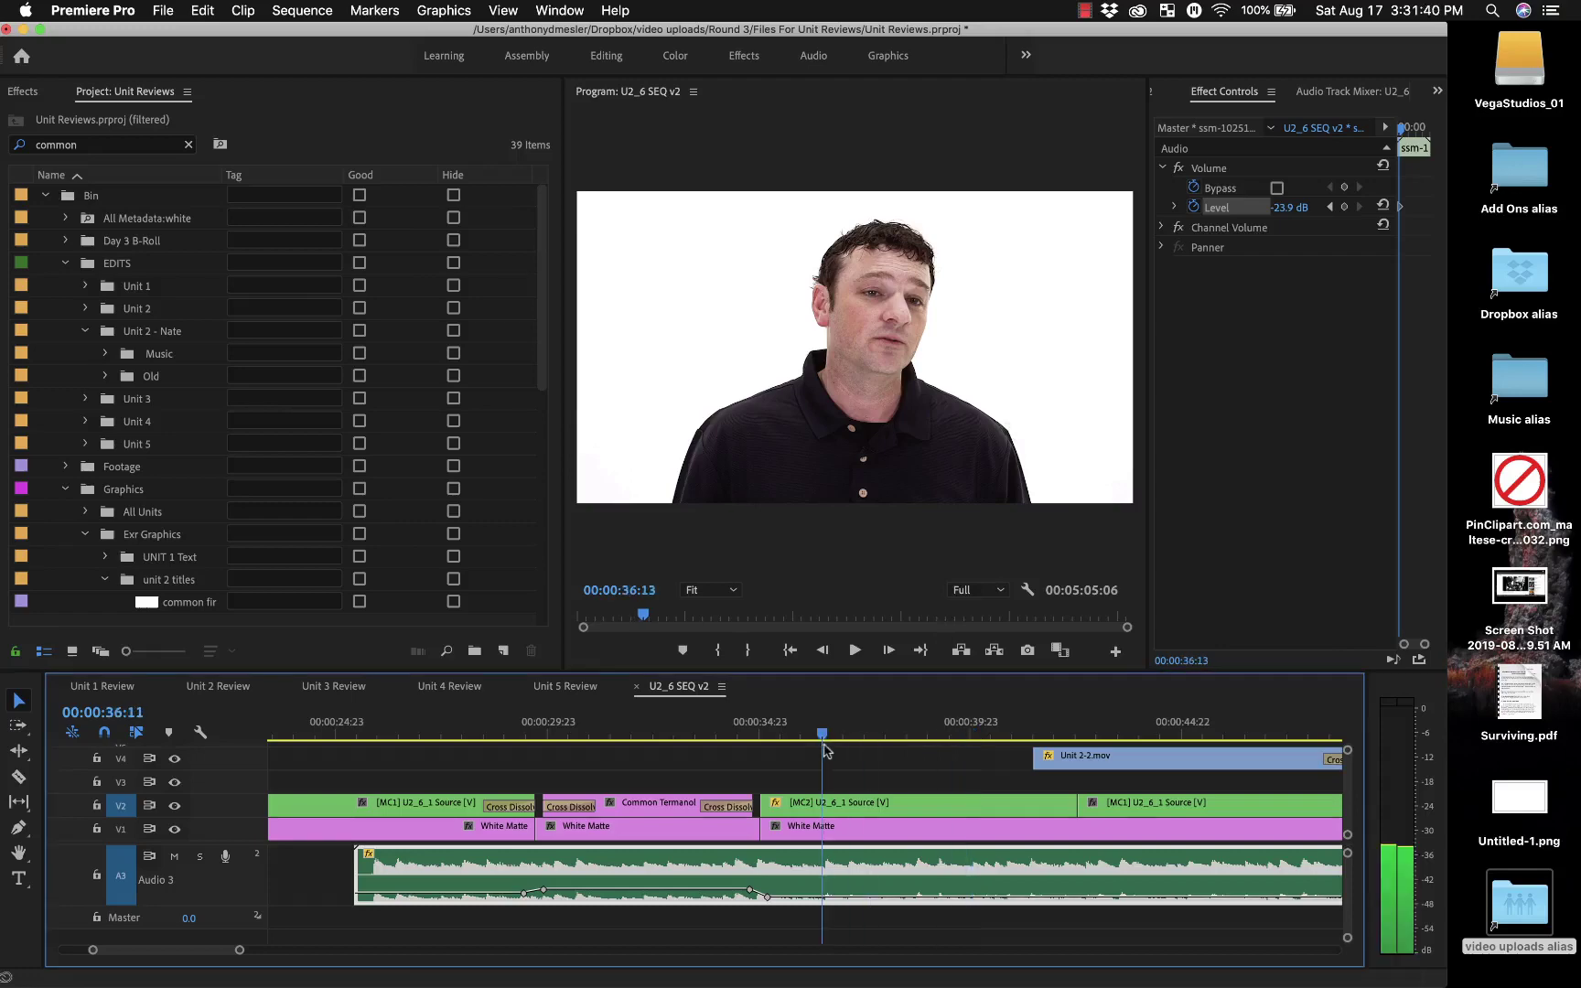
click(839, 811)
right_click(839, 811)
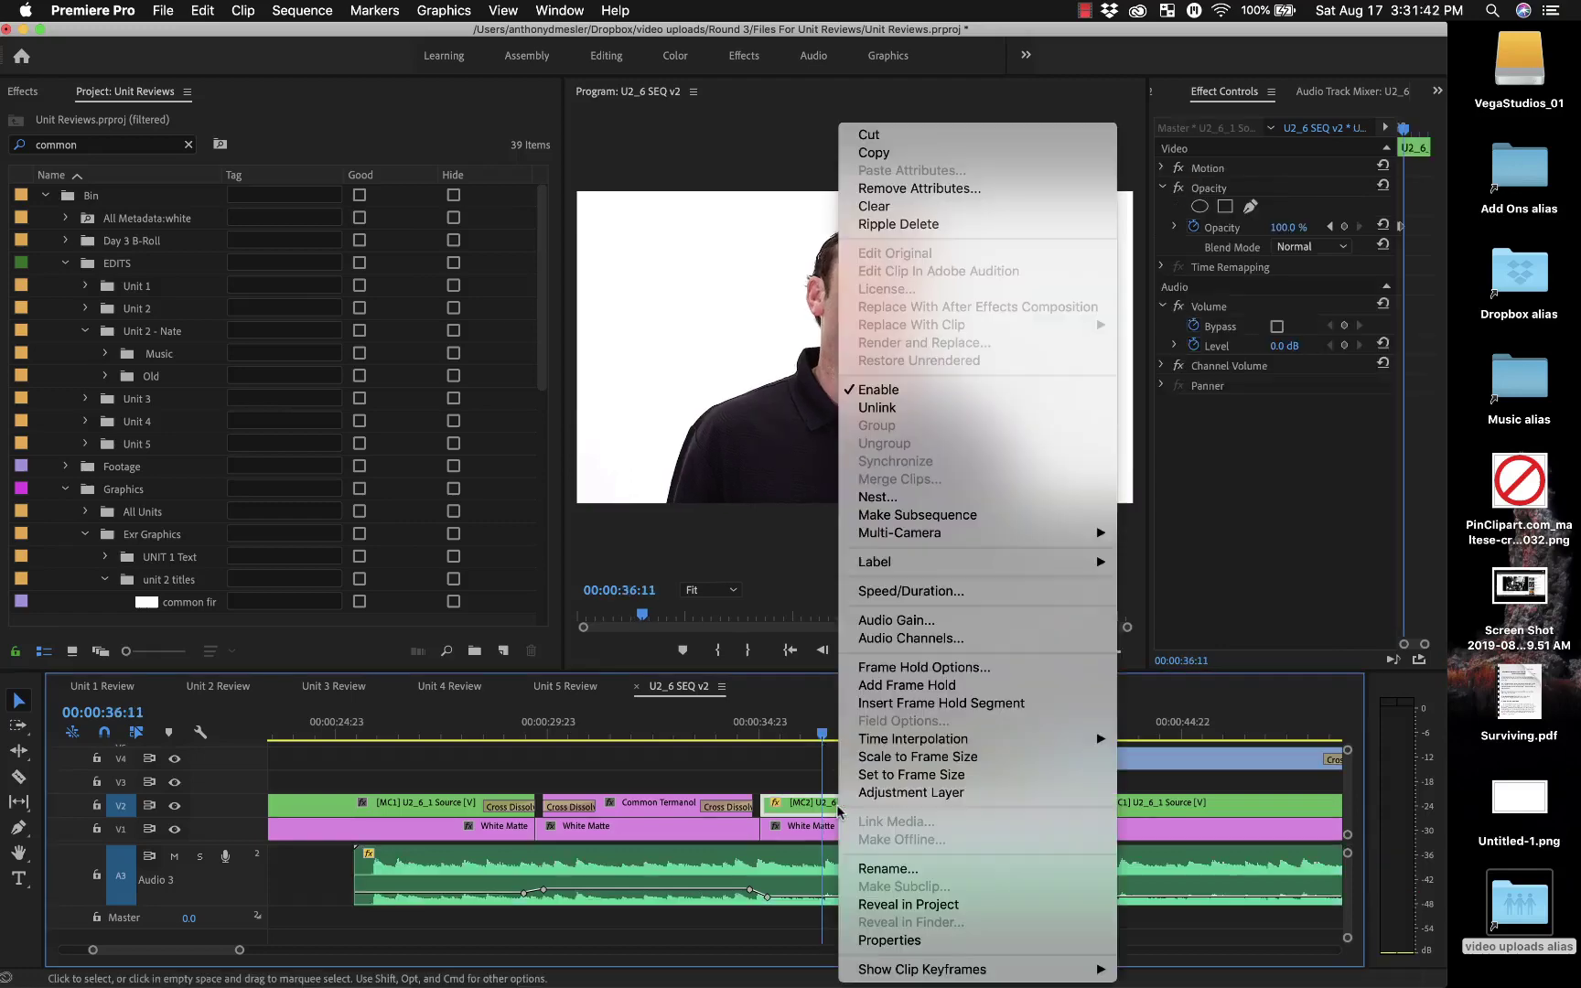
mouse_move(1000, 541)
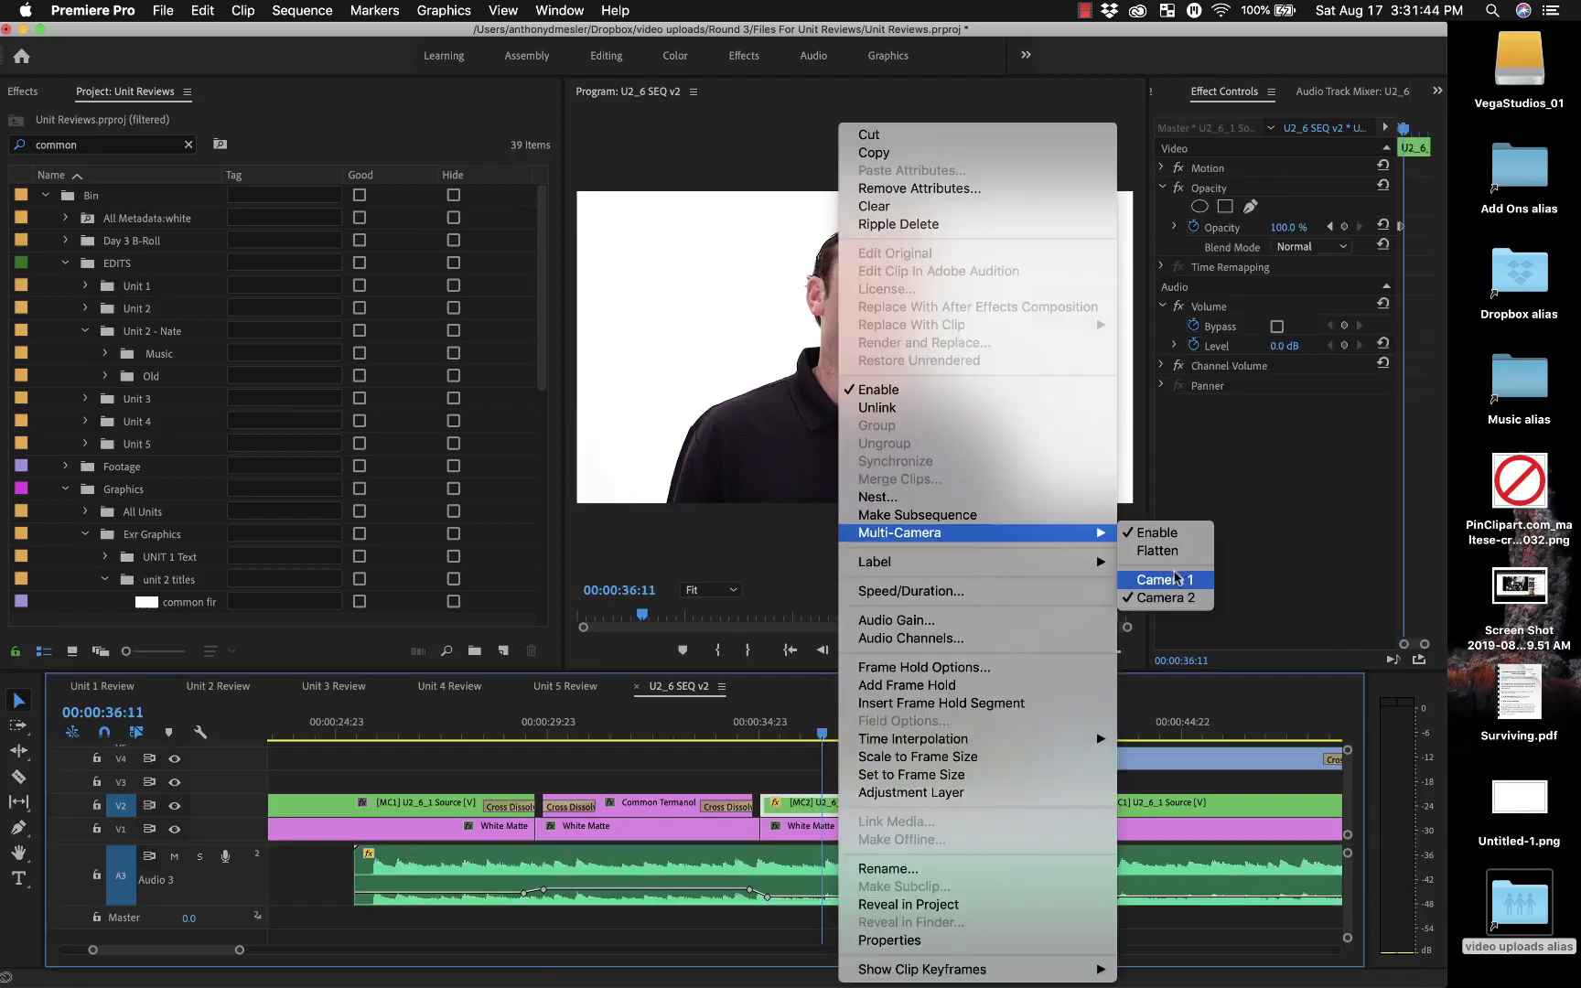
click(1177, 579)
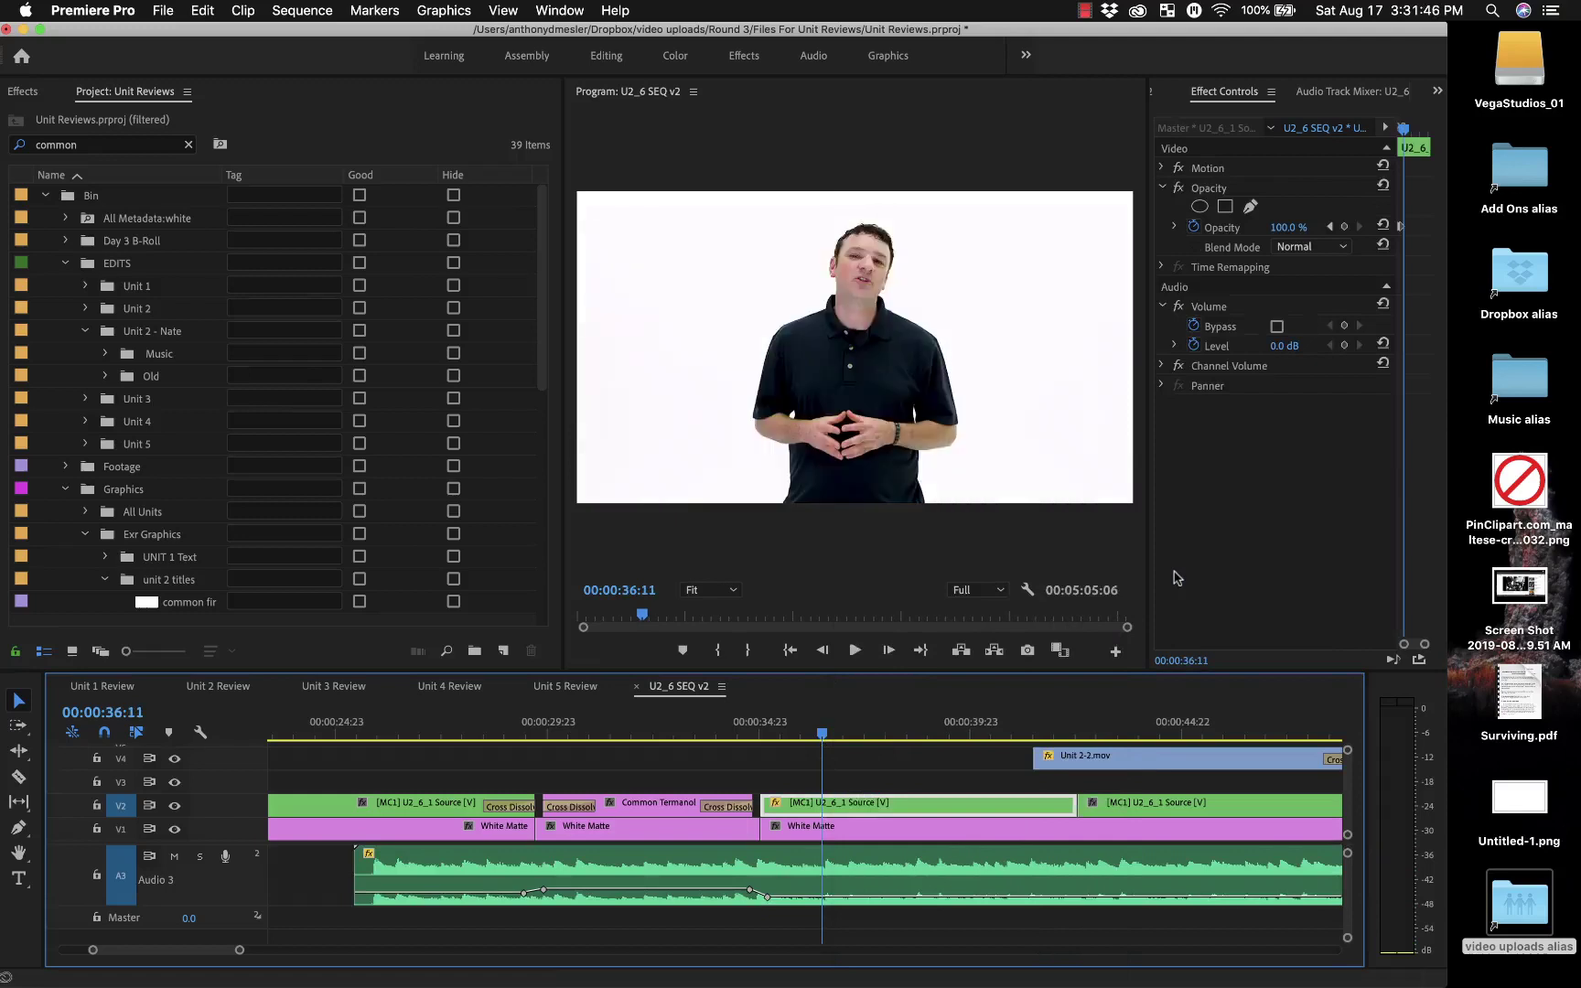
scroll(304, 502, down, 10)
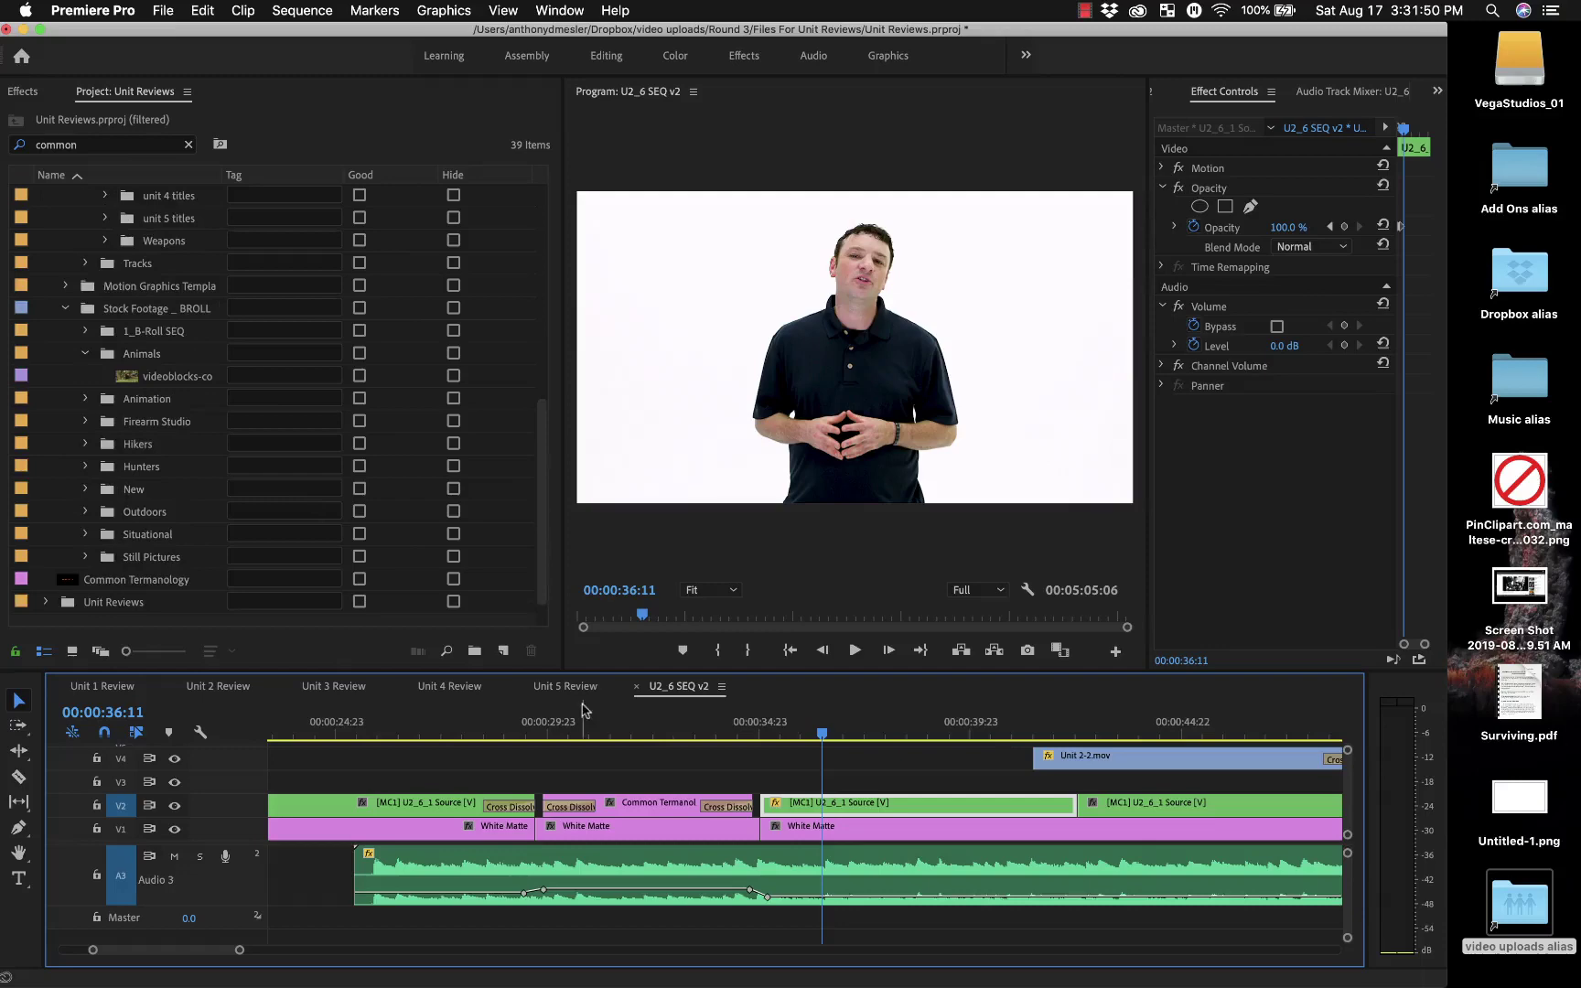
Step: Cut the V2 clip and the White Matte clip at 59:17
click(586, 730)
click(713, 729)
scroll(723, 732, right, 10)
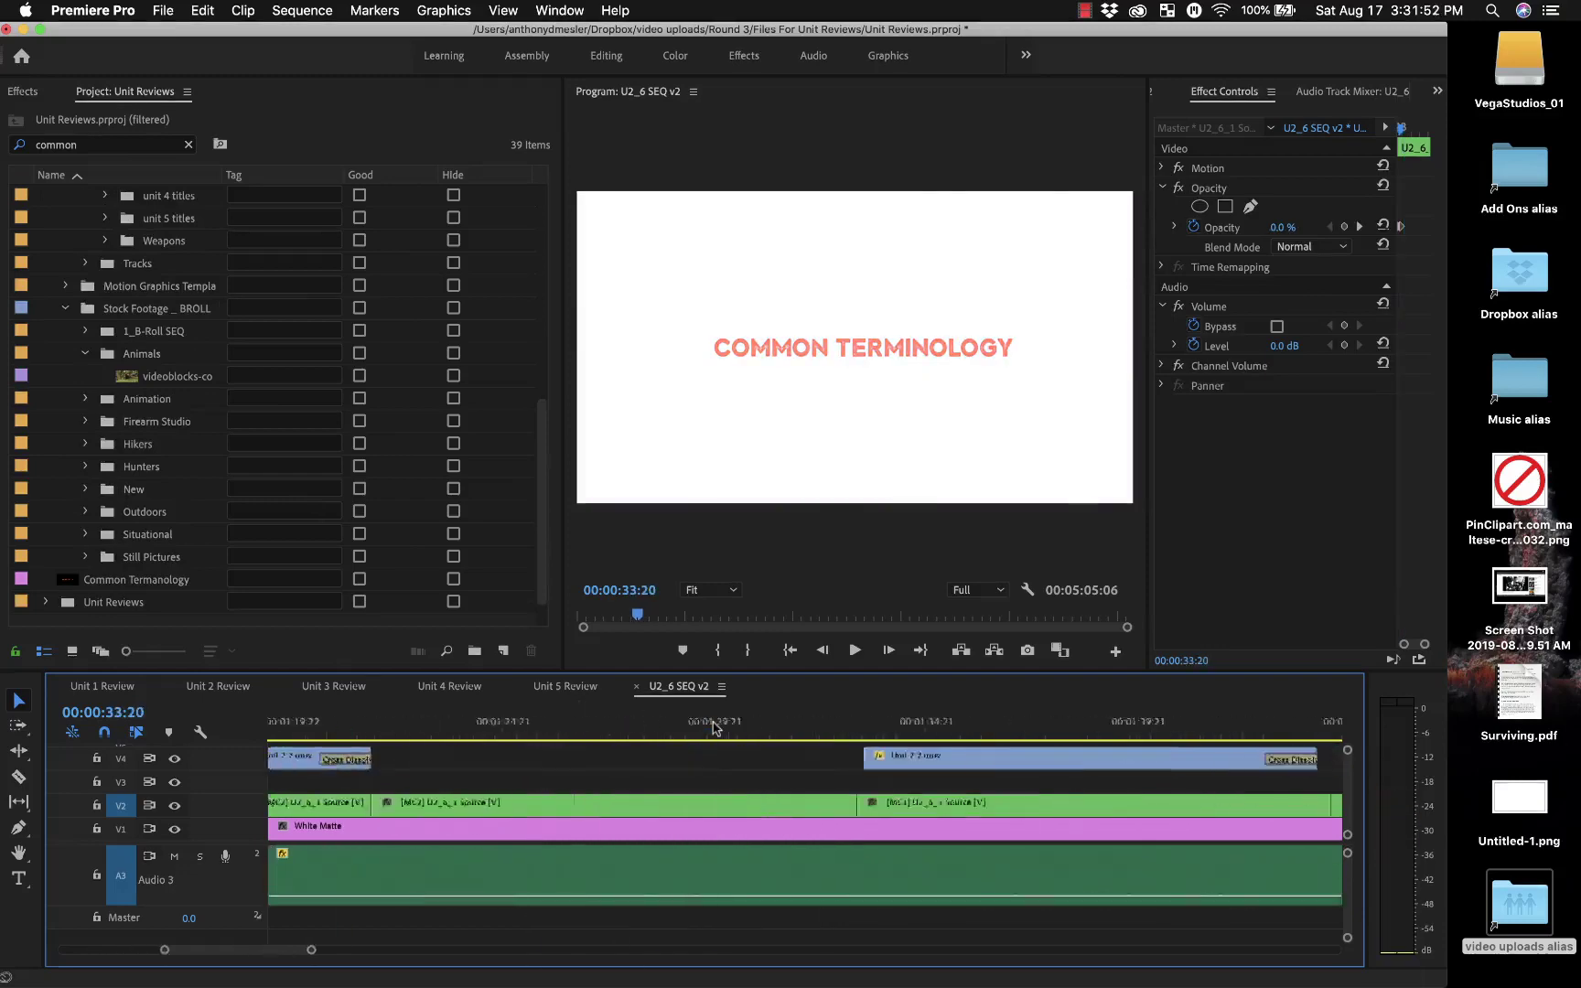
scroll(748, 739, left, 10)
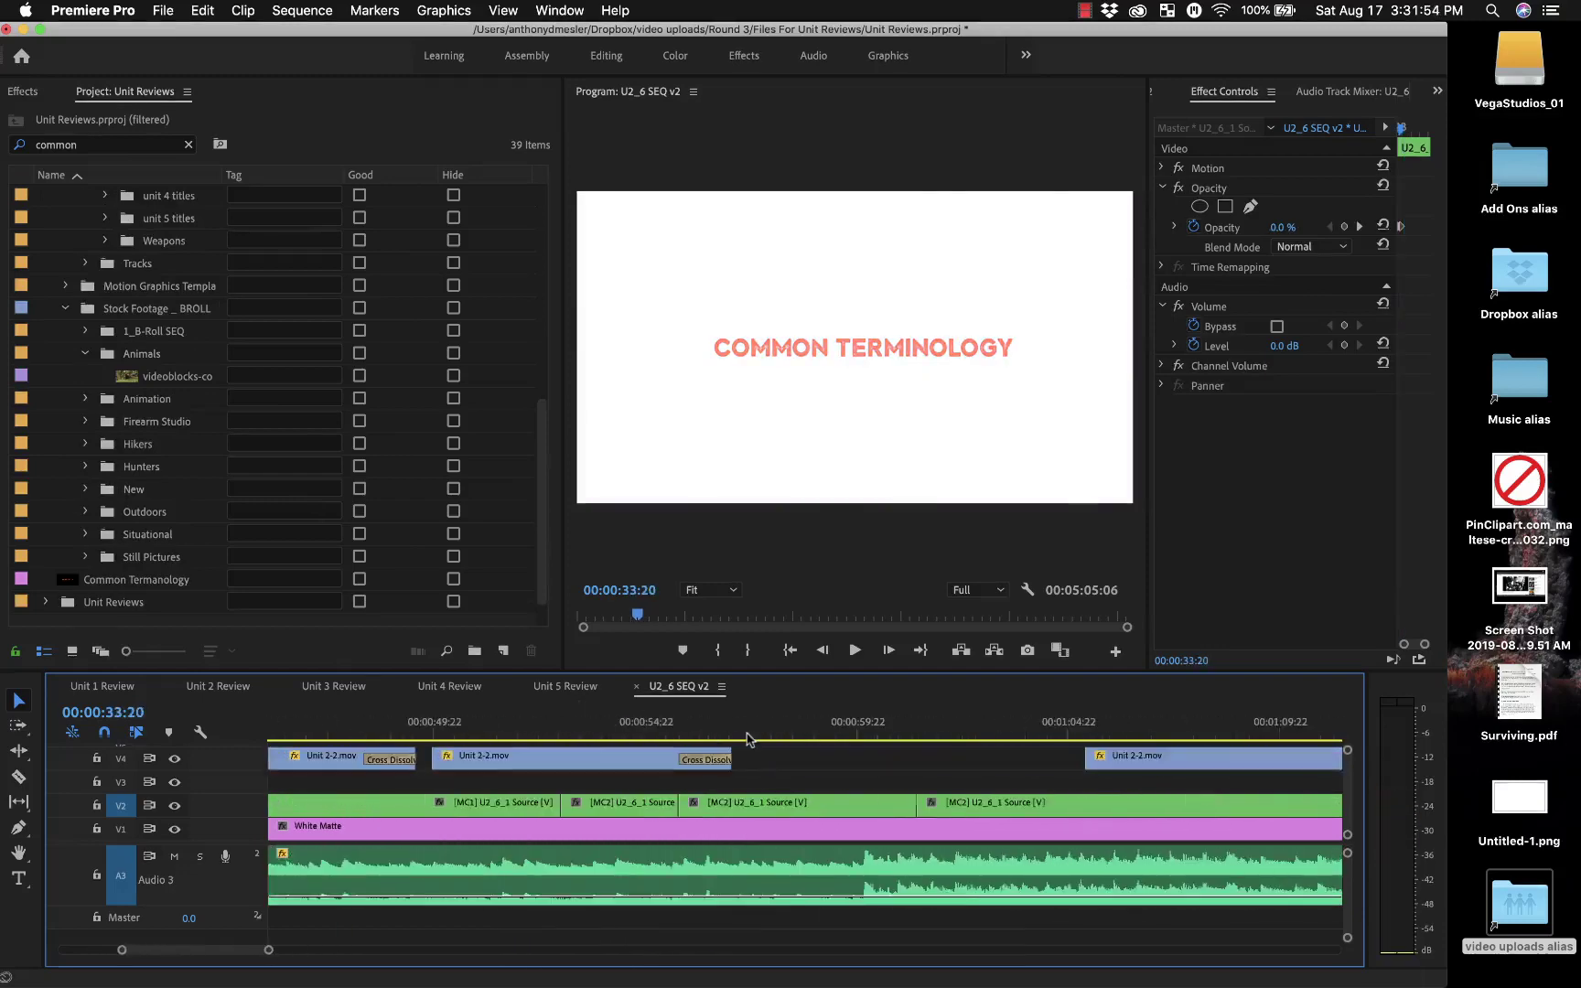
scroll(748, 740, right, 3)
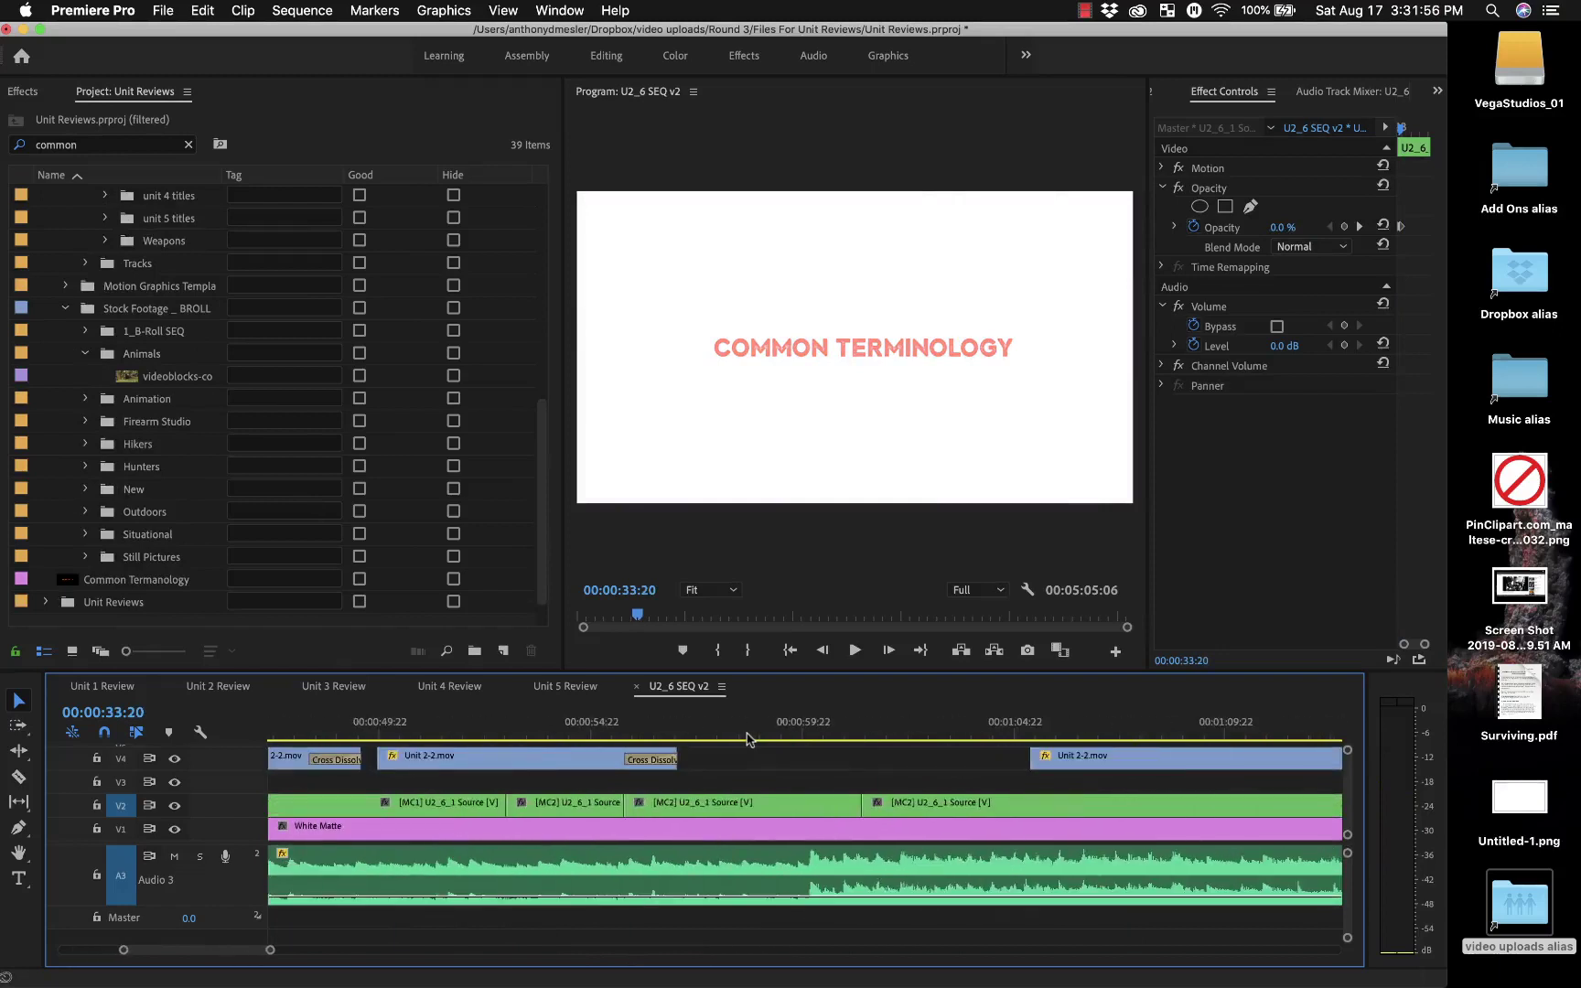
drag(737, 740, 793, 739)
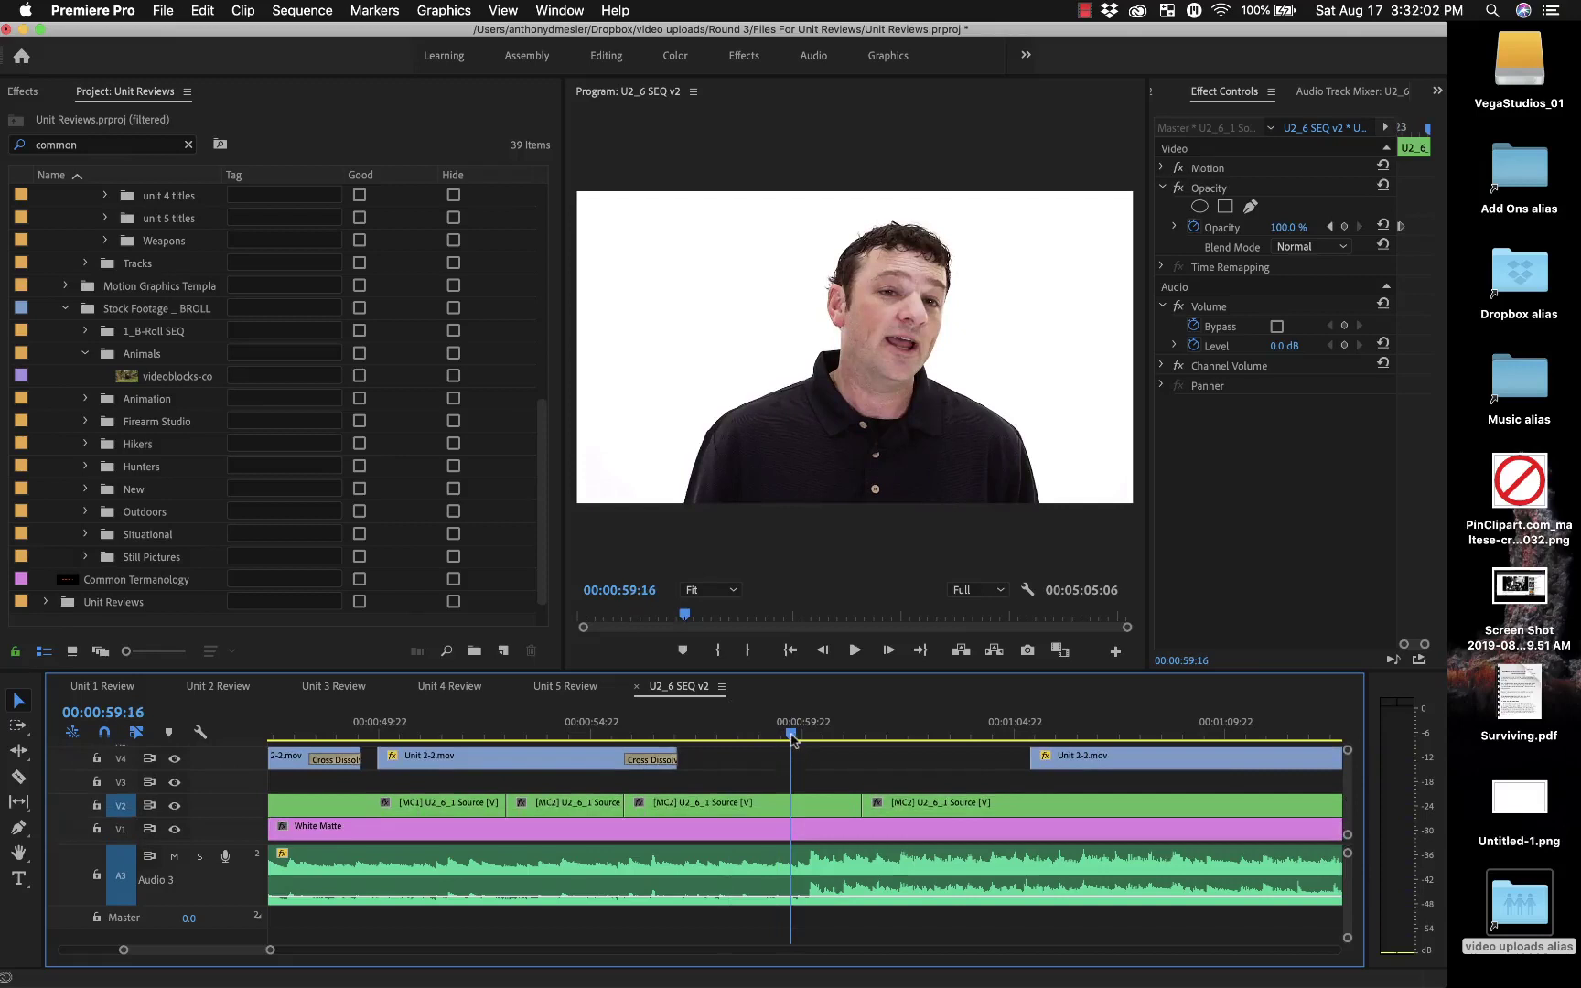
mouse_move(791, 737)
mouse_down()
mouse_move(970, 739)
mouse_move(758, 743)
mouse_move(795, 771)
mouse_up()
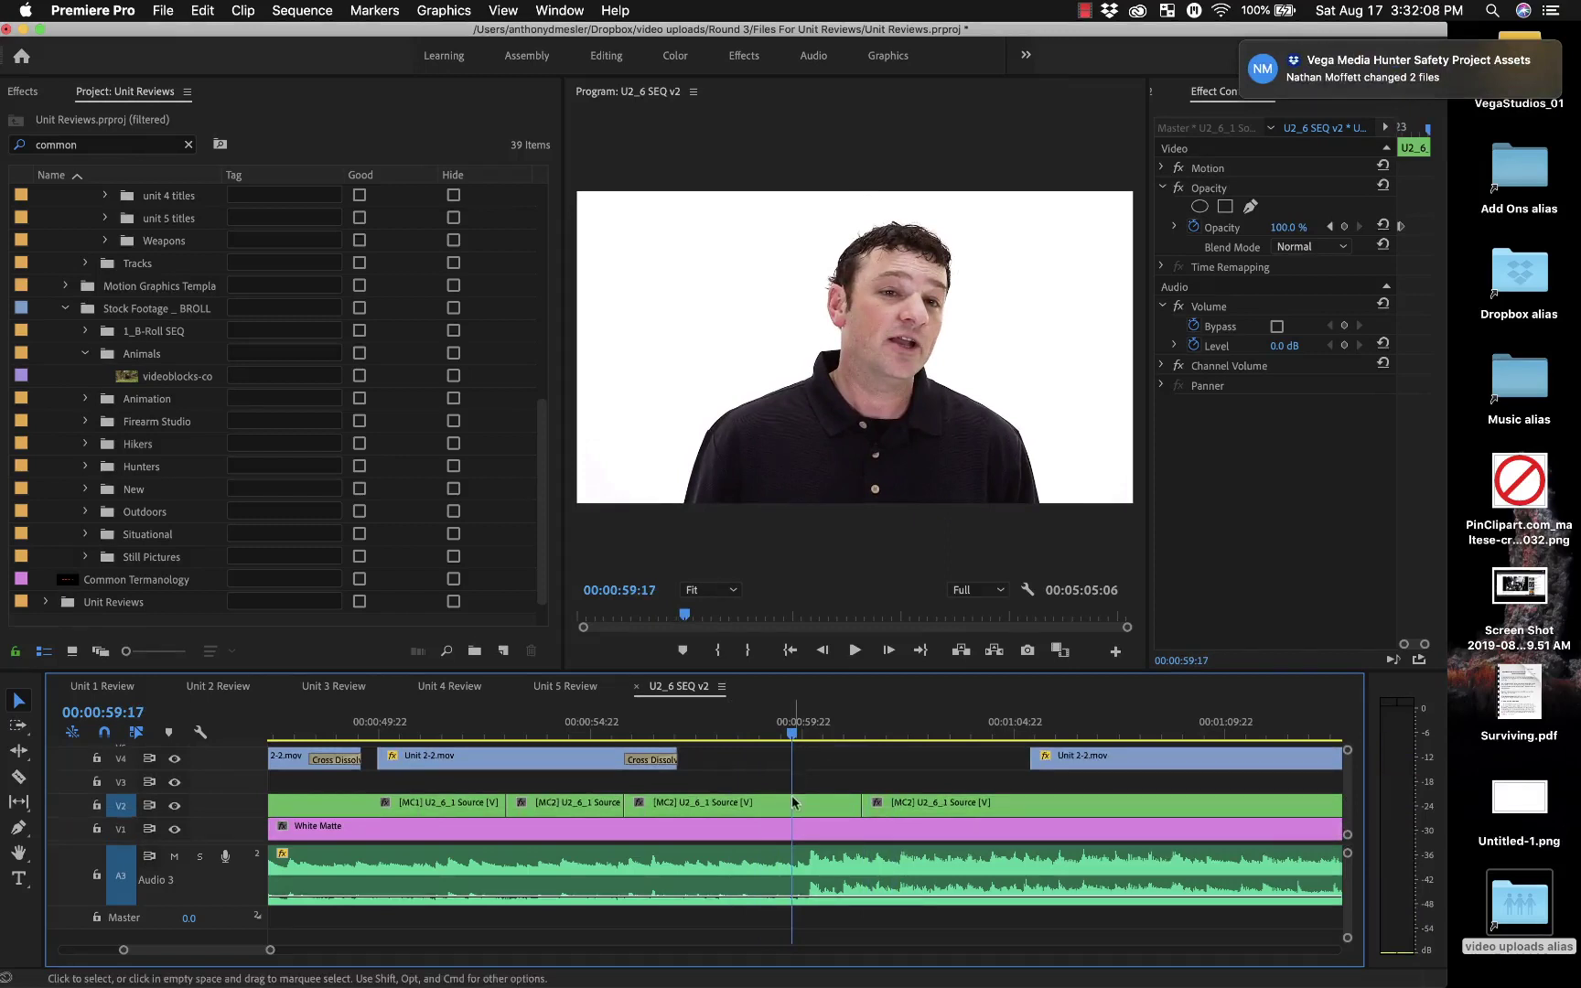
key(c)
click(785, 804)
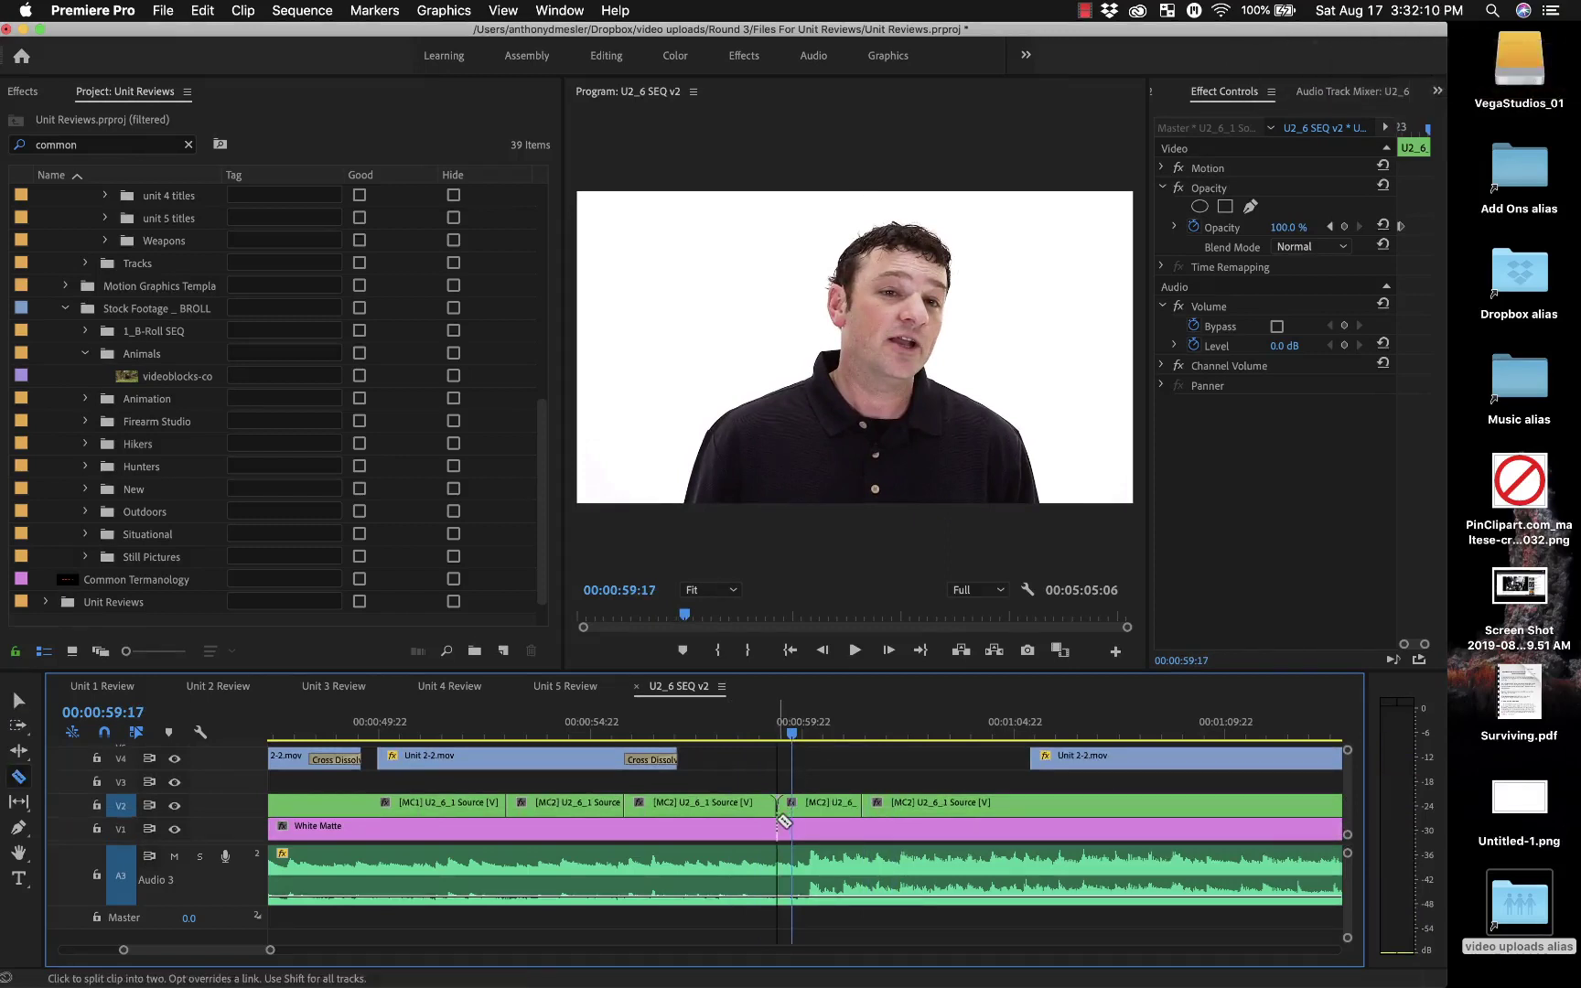
click(785, 822)
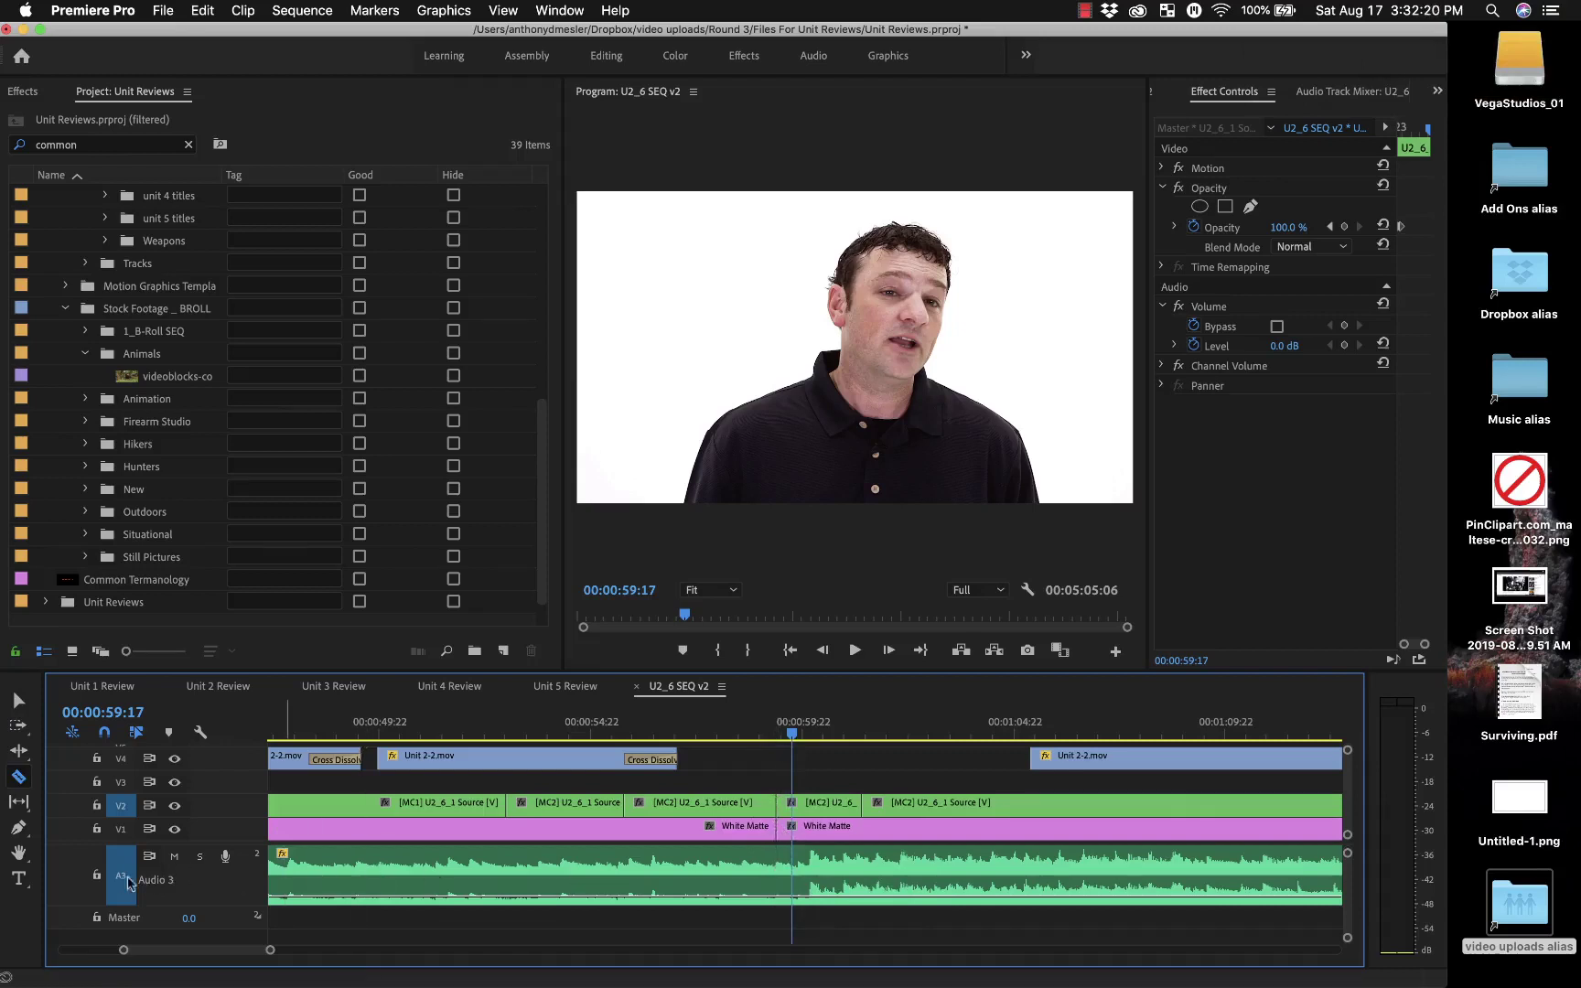
Step: Lock Audio 3 and push all later video clips right to open a gap
click(96, 874)
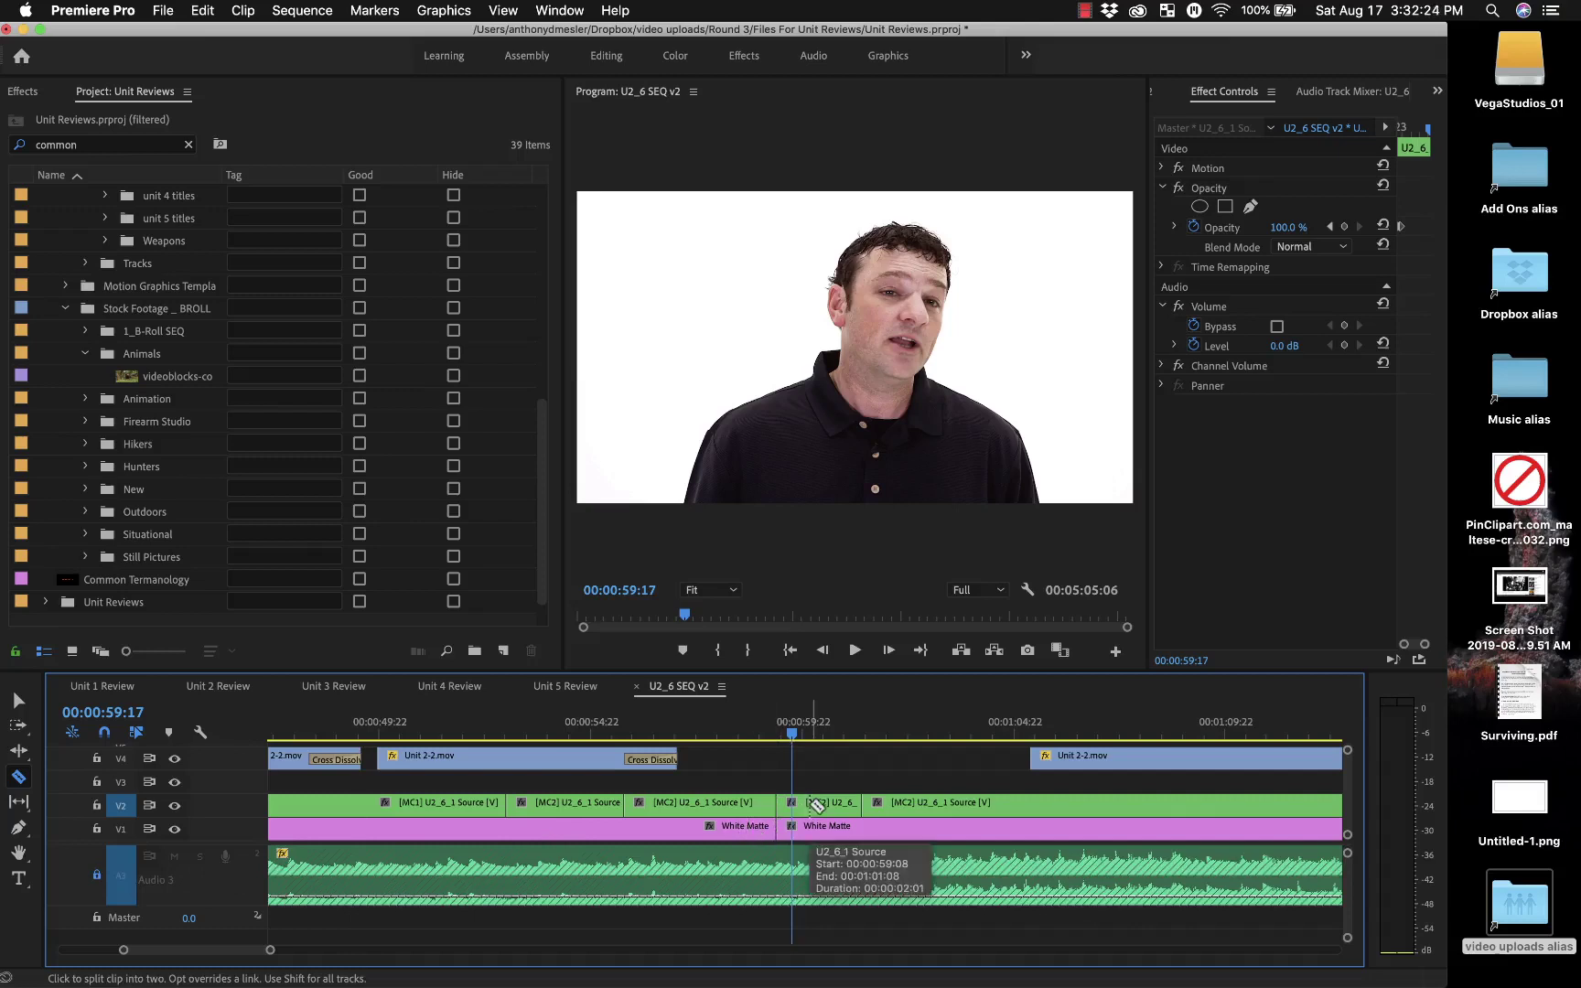
key(a)
drag(801, 804, 1084, 803)
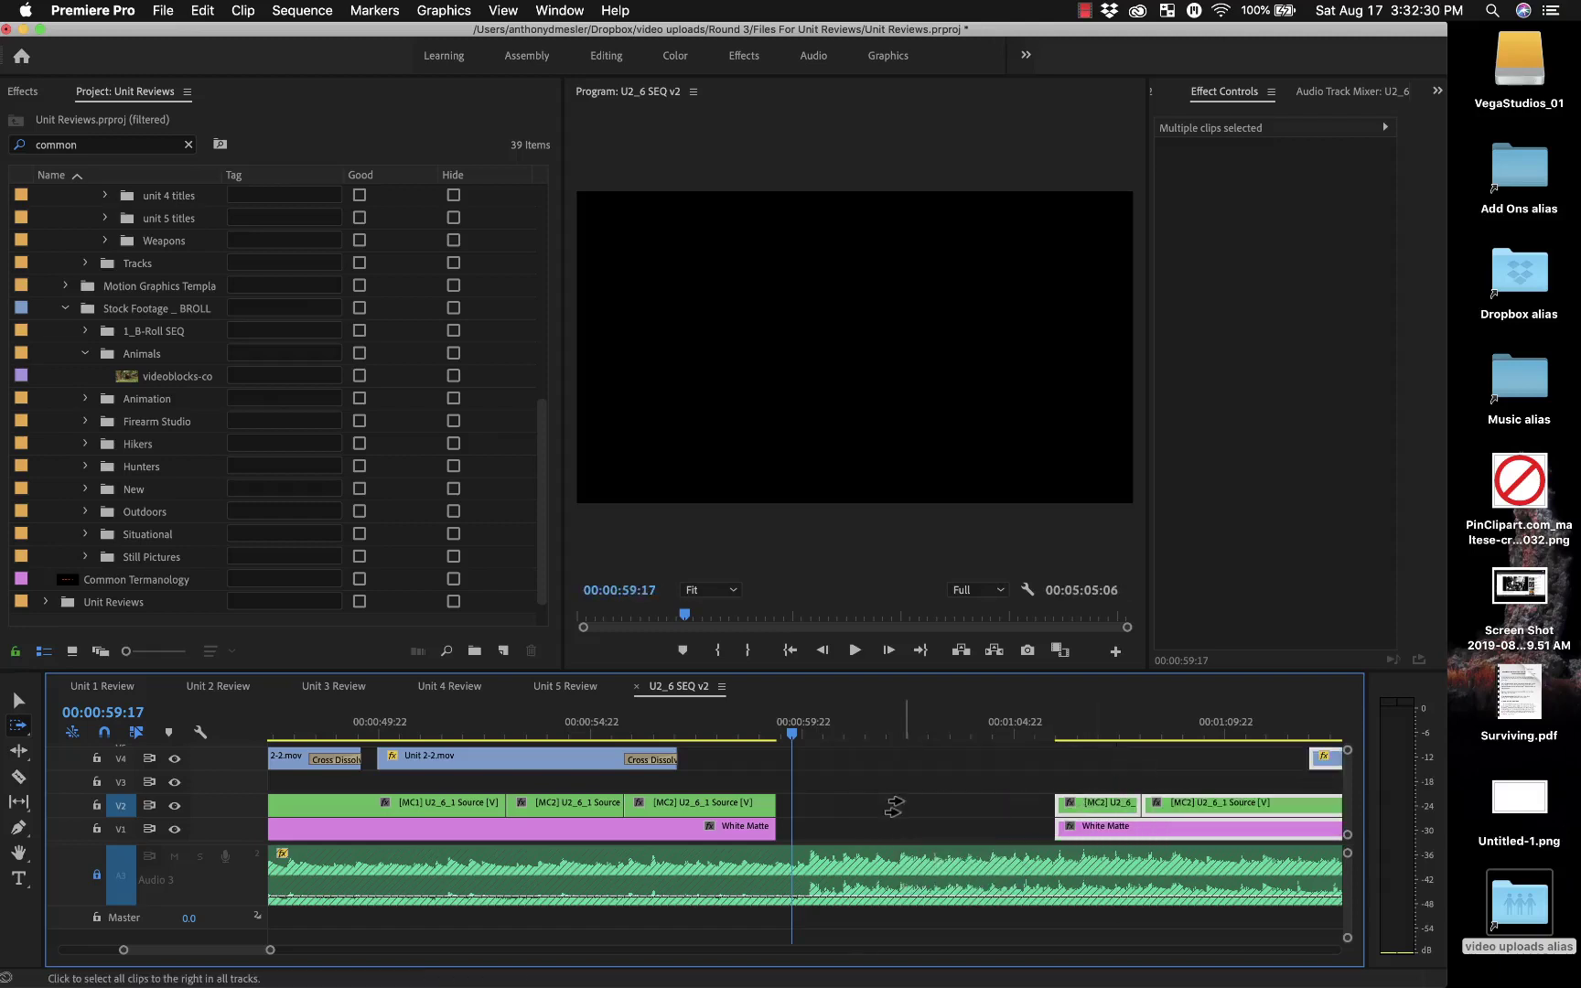
key(v)
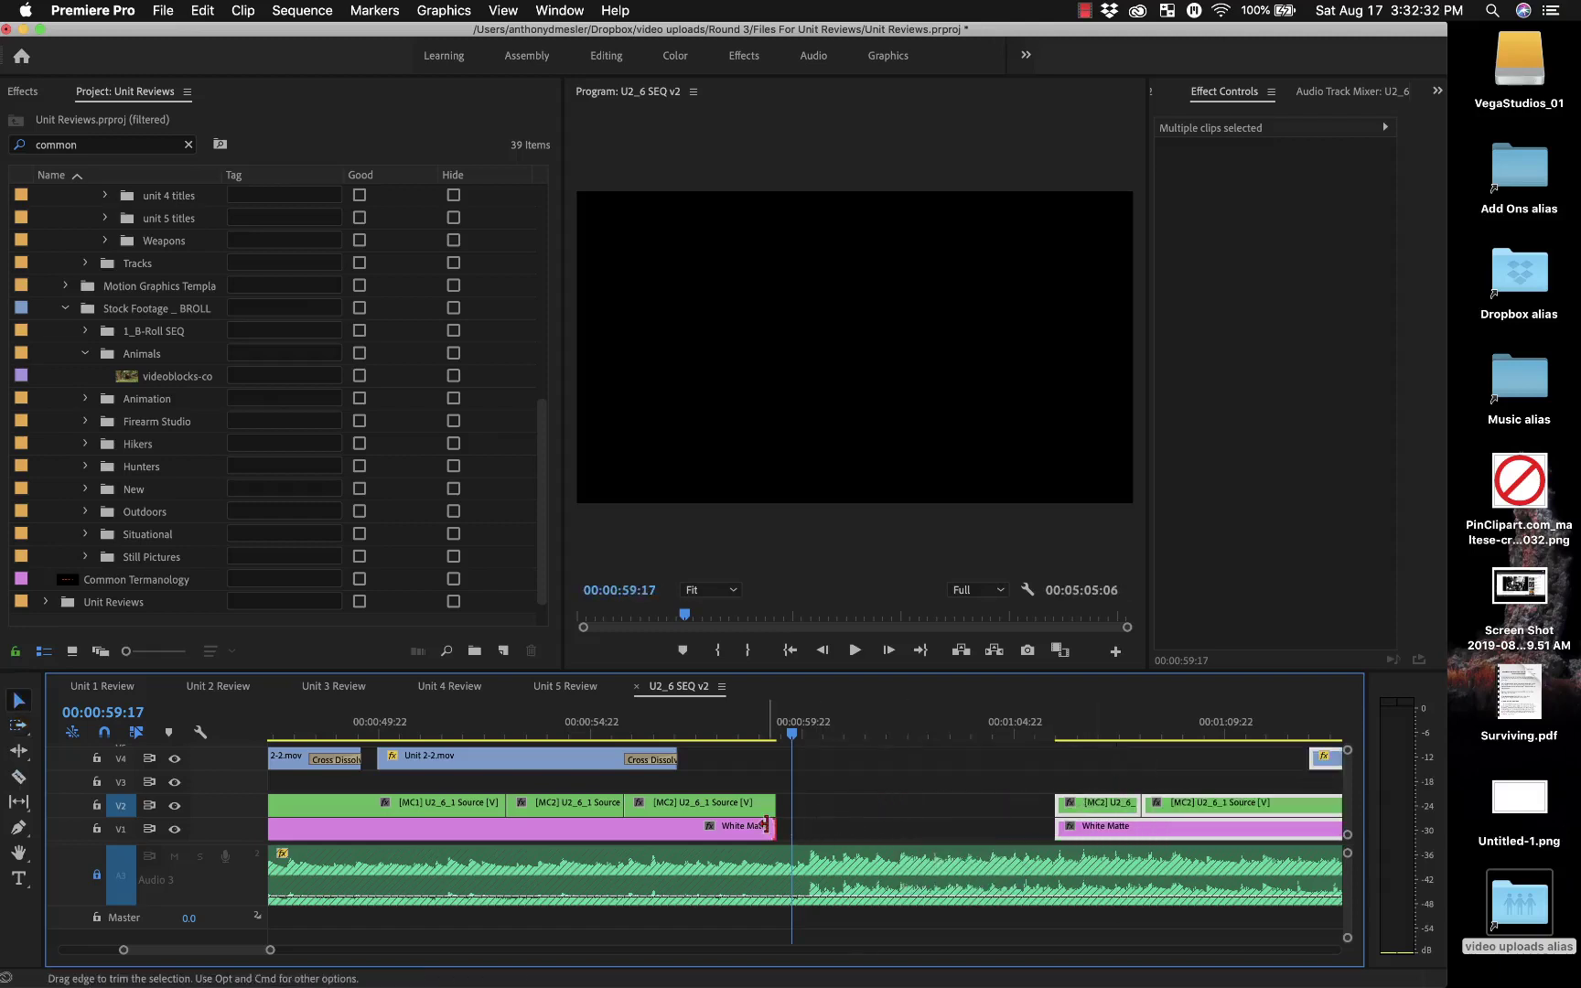
Step: Extend the White Matte into the gap, split it, and duplicate the Common Termanology title
drag(776, 828, 1112, 780)
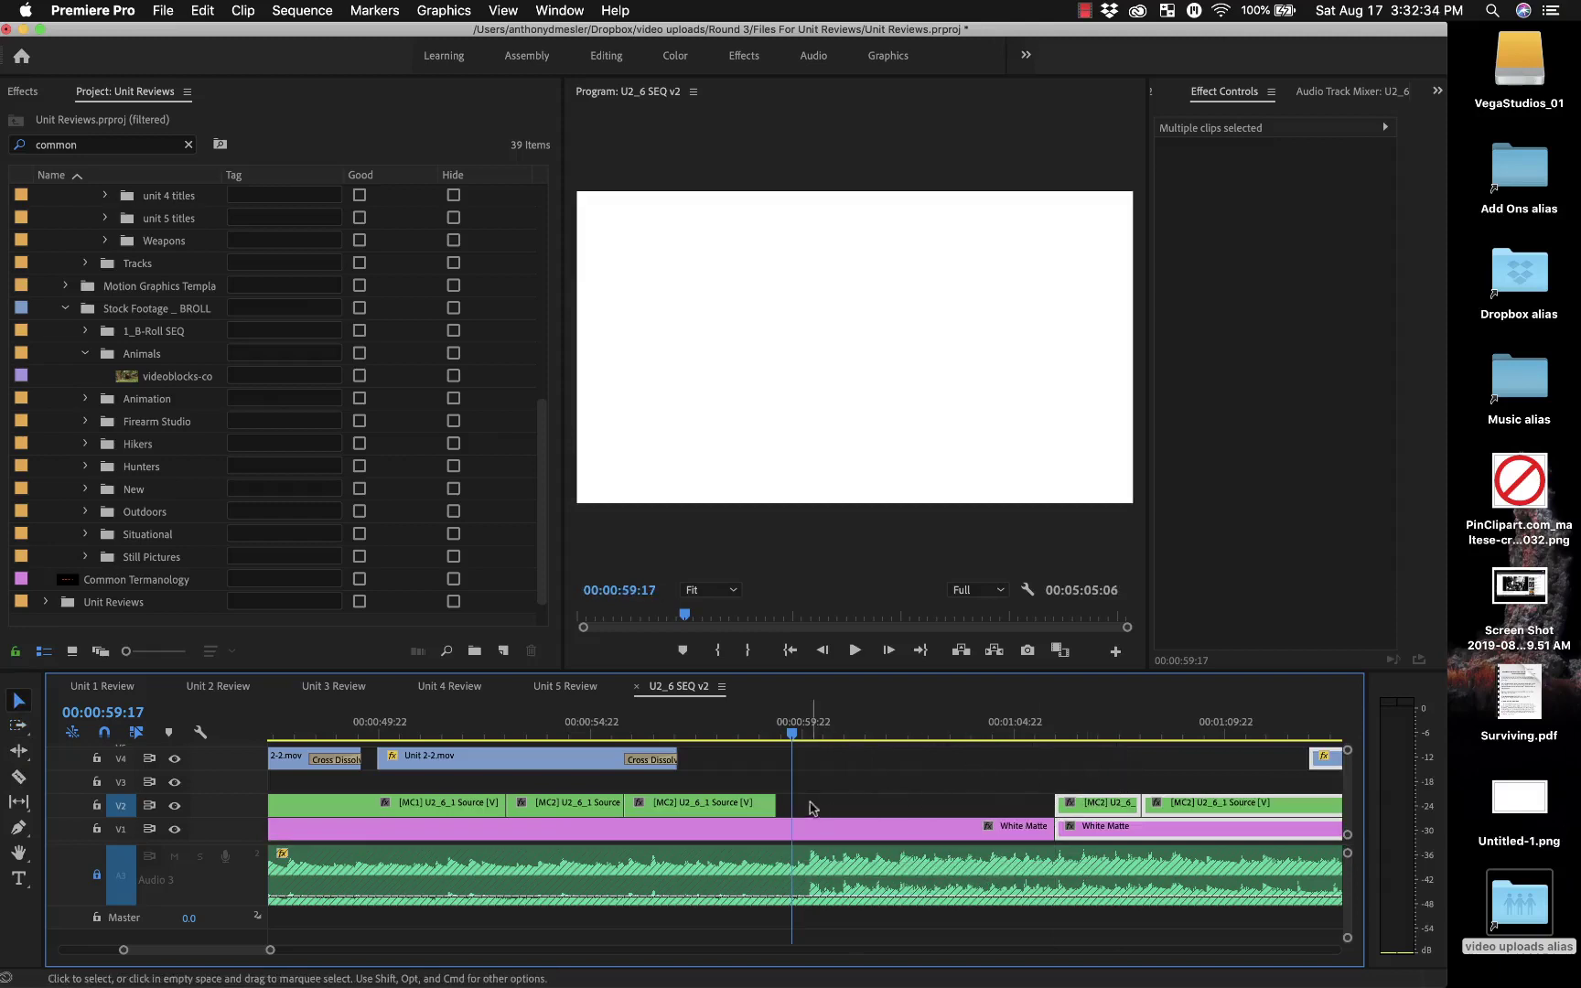
key(c)
click(778, 829)
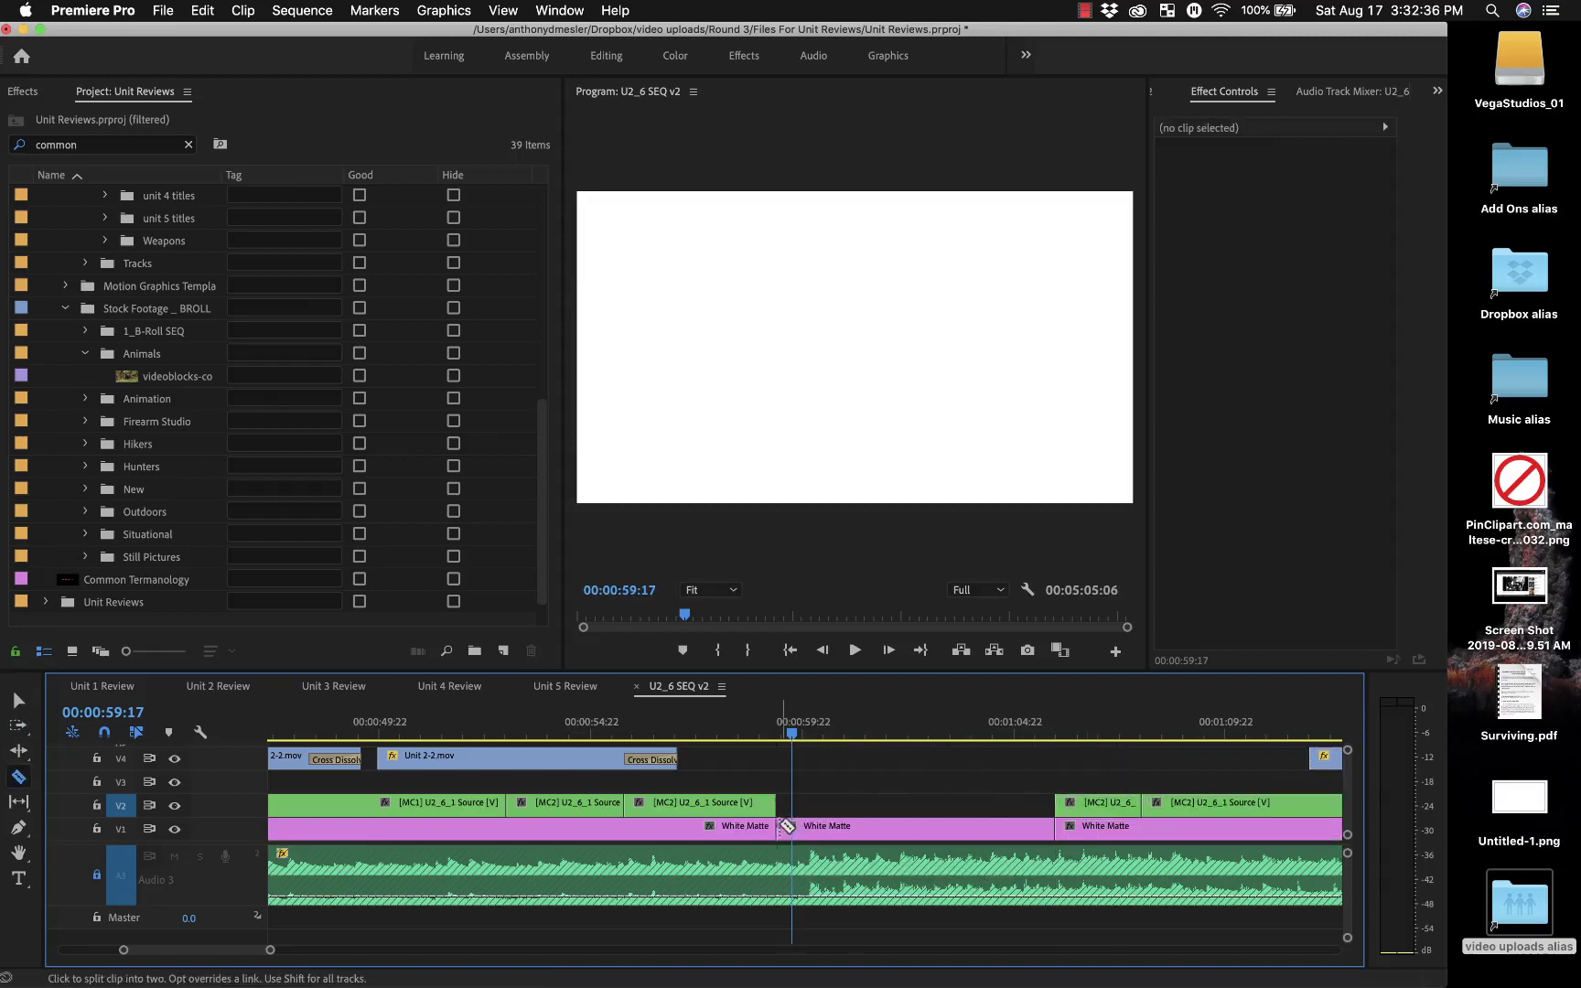
click(75, 589)
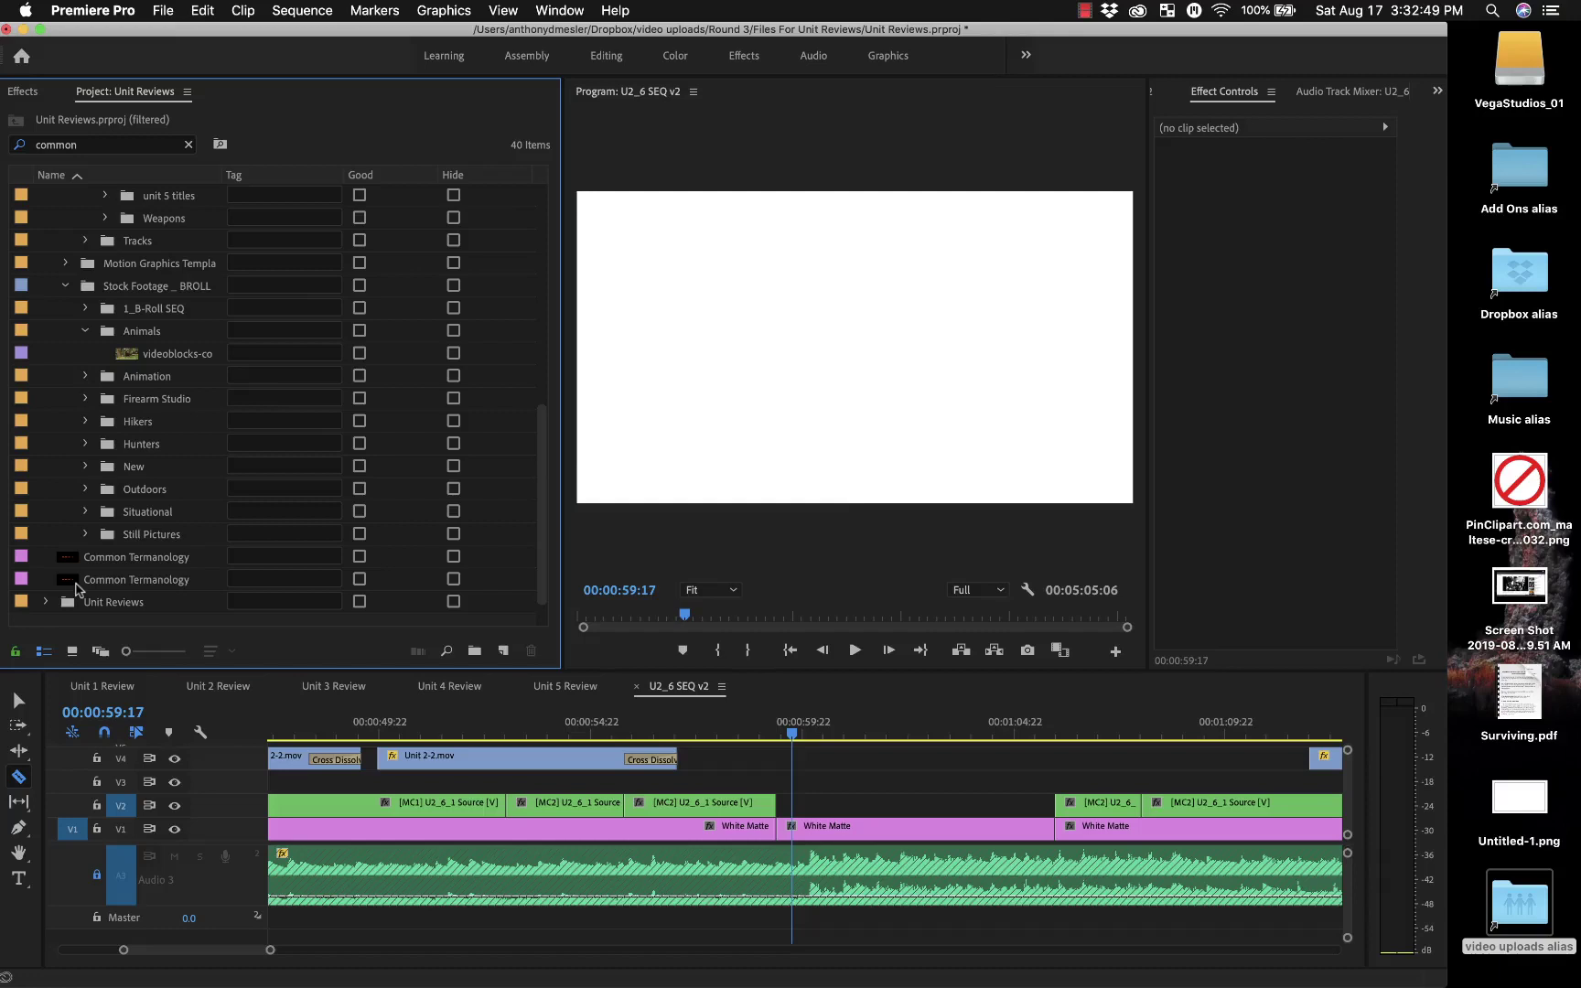
Step: Rename the duplicated title item to 'New thing'
click(75, 586)
click(94, 581)
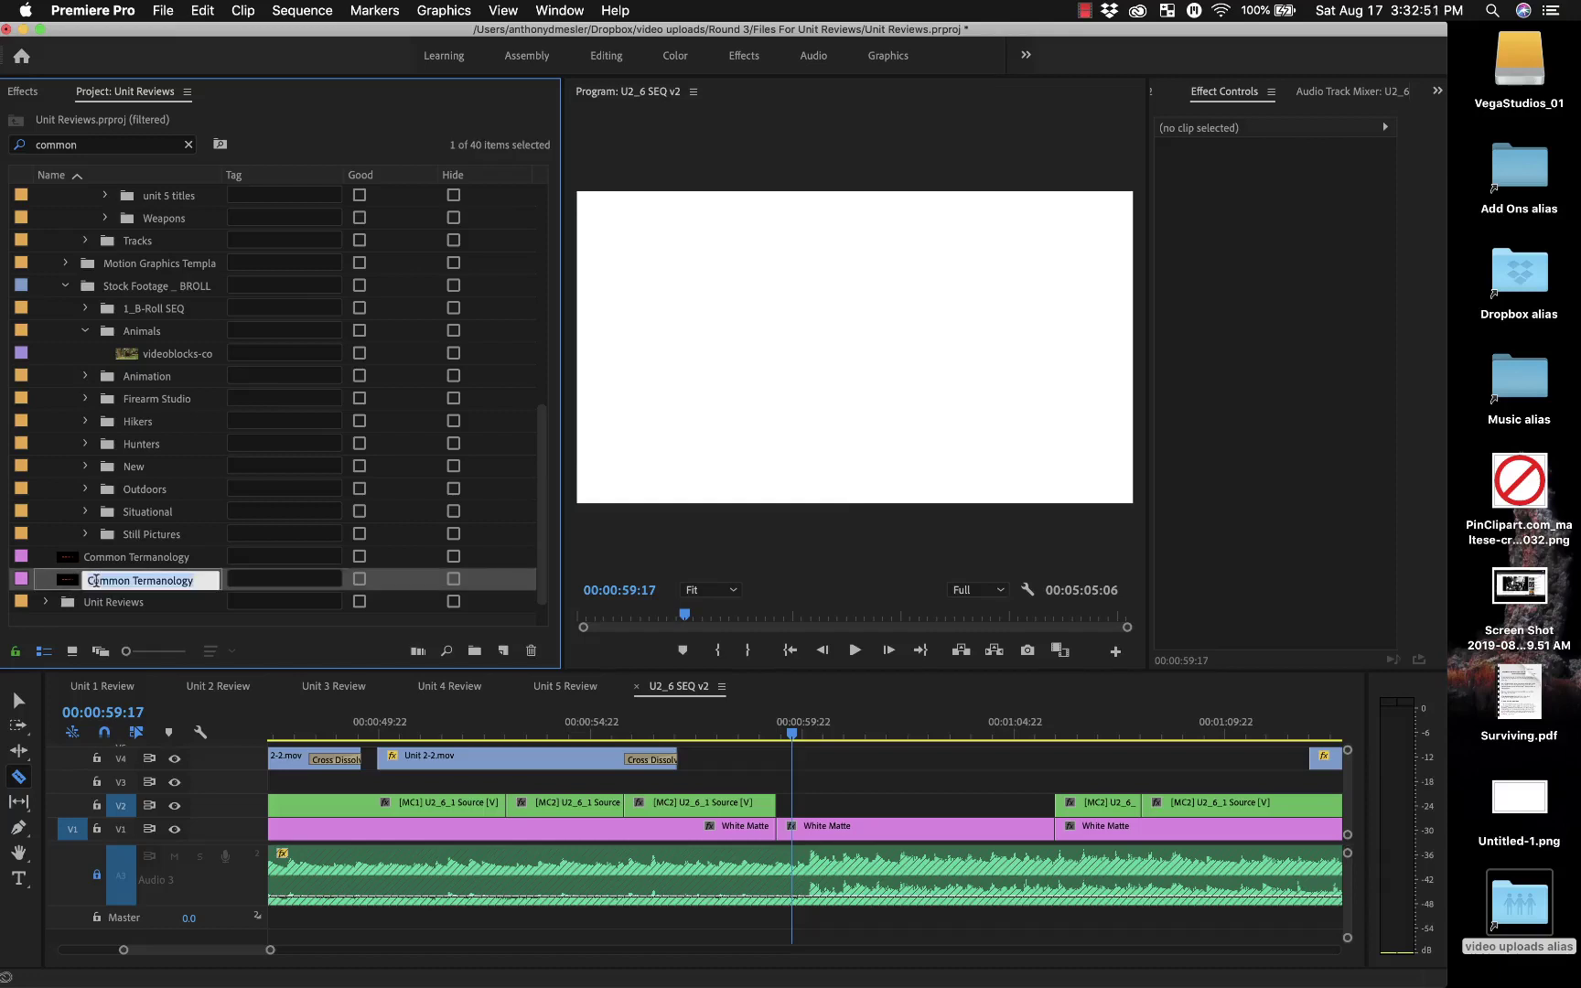
text(New thingy)
key(Escape)
key(super+z)
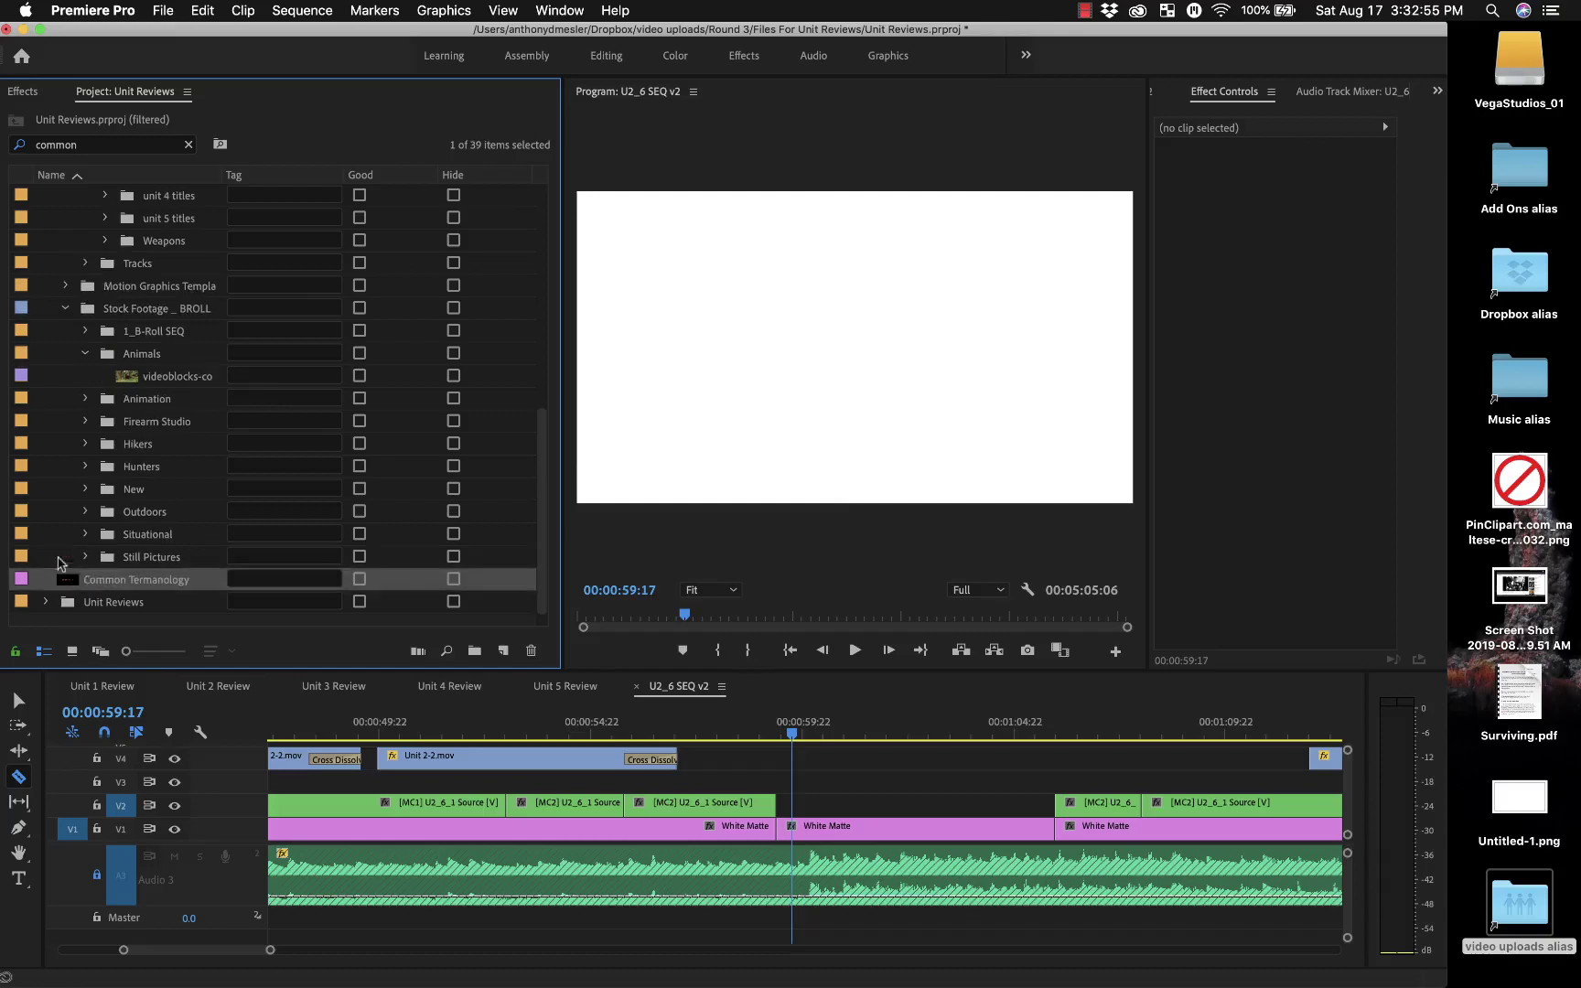
Step: Clear the Project search, place the New thingy title on V2 at the playhead, and play
scroll(121, 494, up, 5)
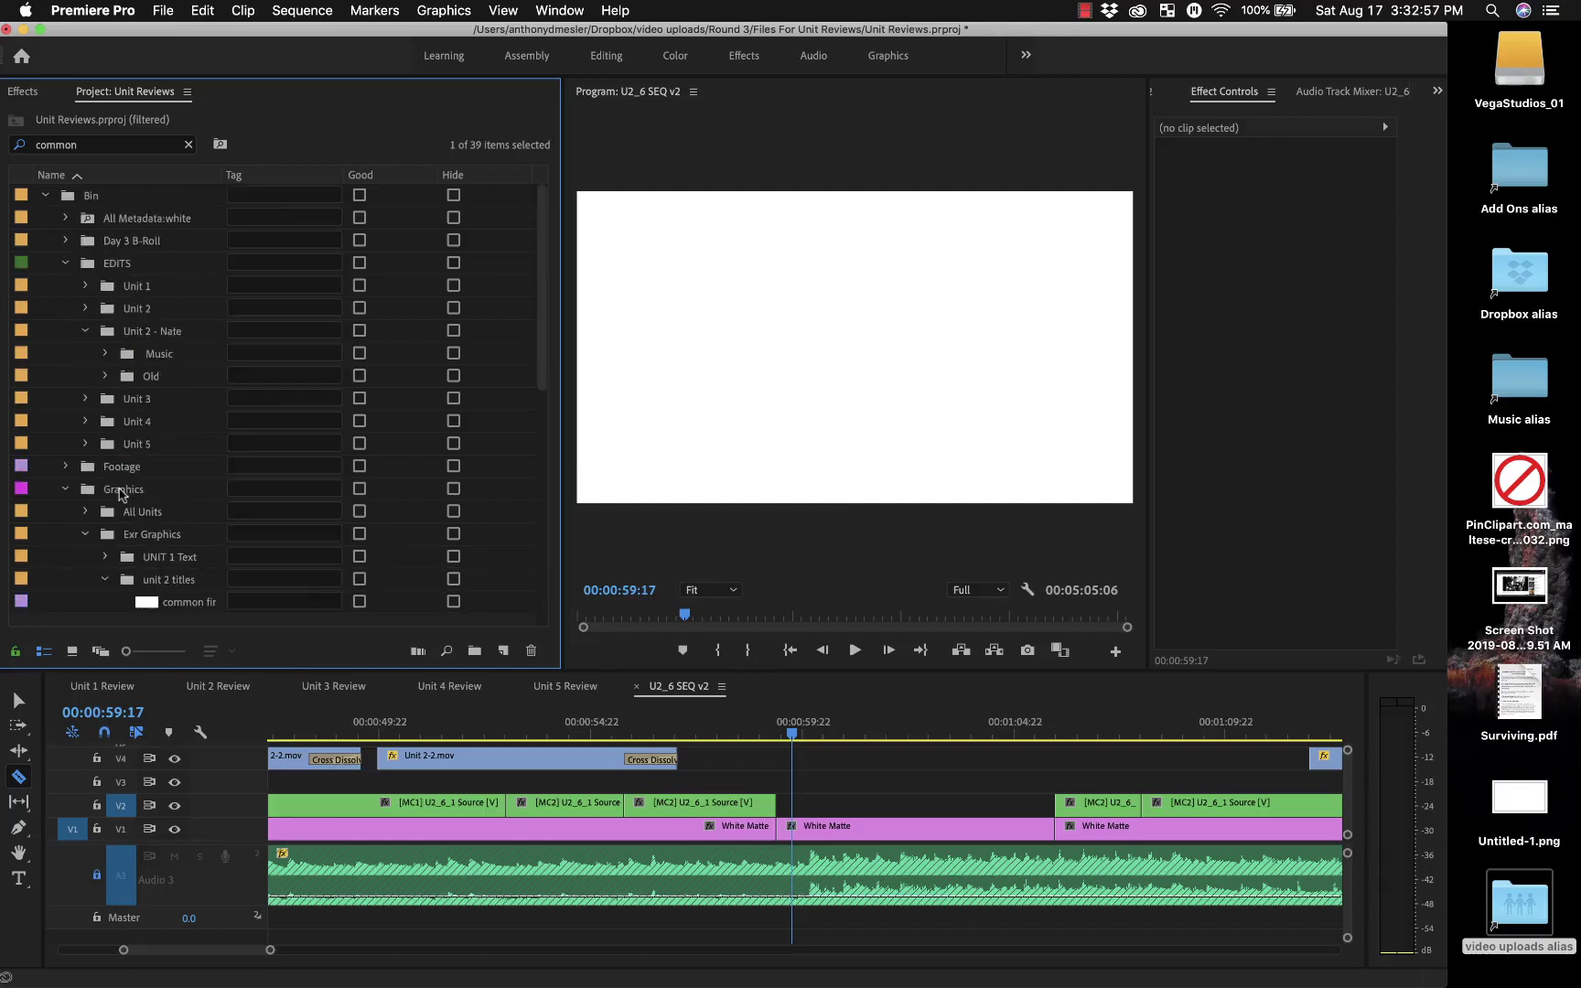
scroll(122, 494, down, 5)
scroll(123, 471, up, 10)
click(189, 144)
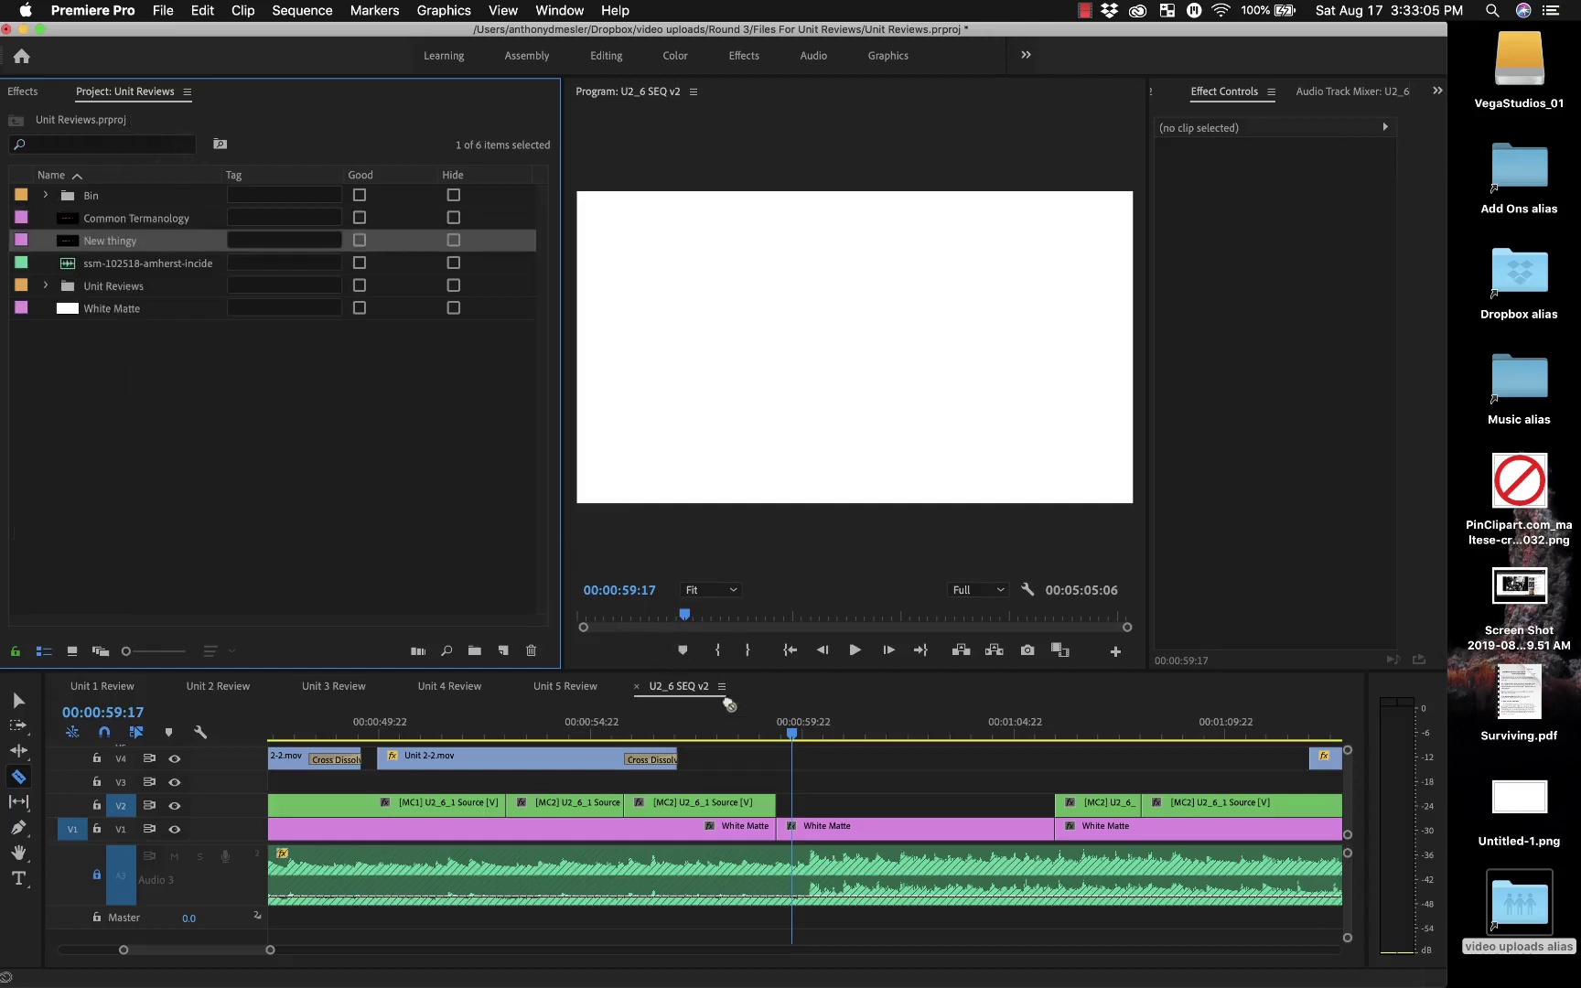
drag(729, 704, 801, 806)
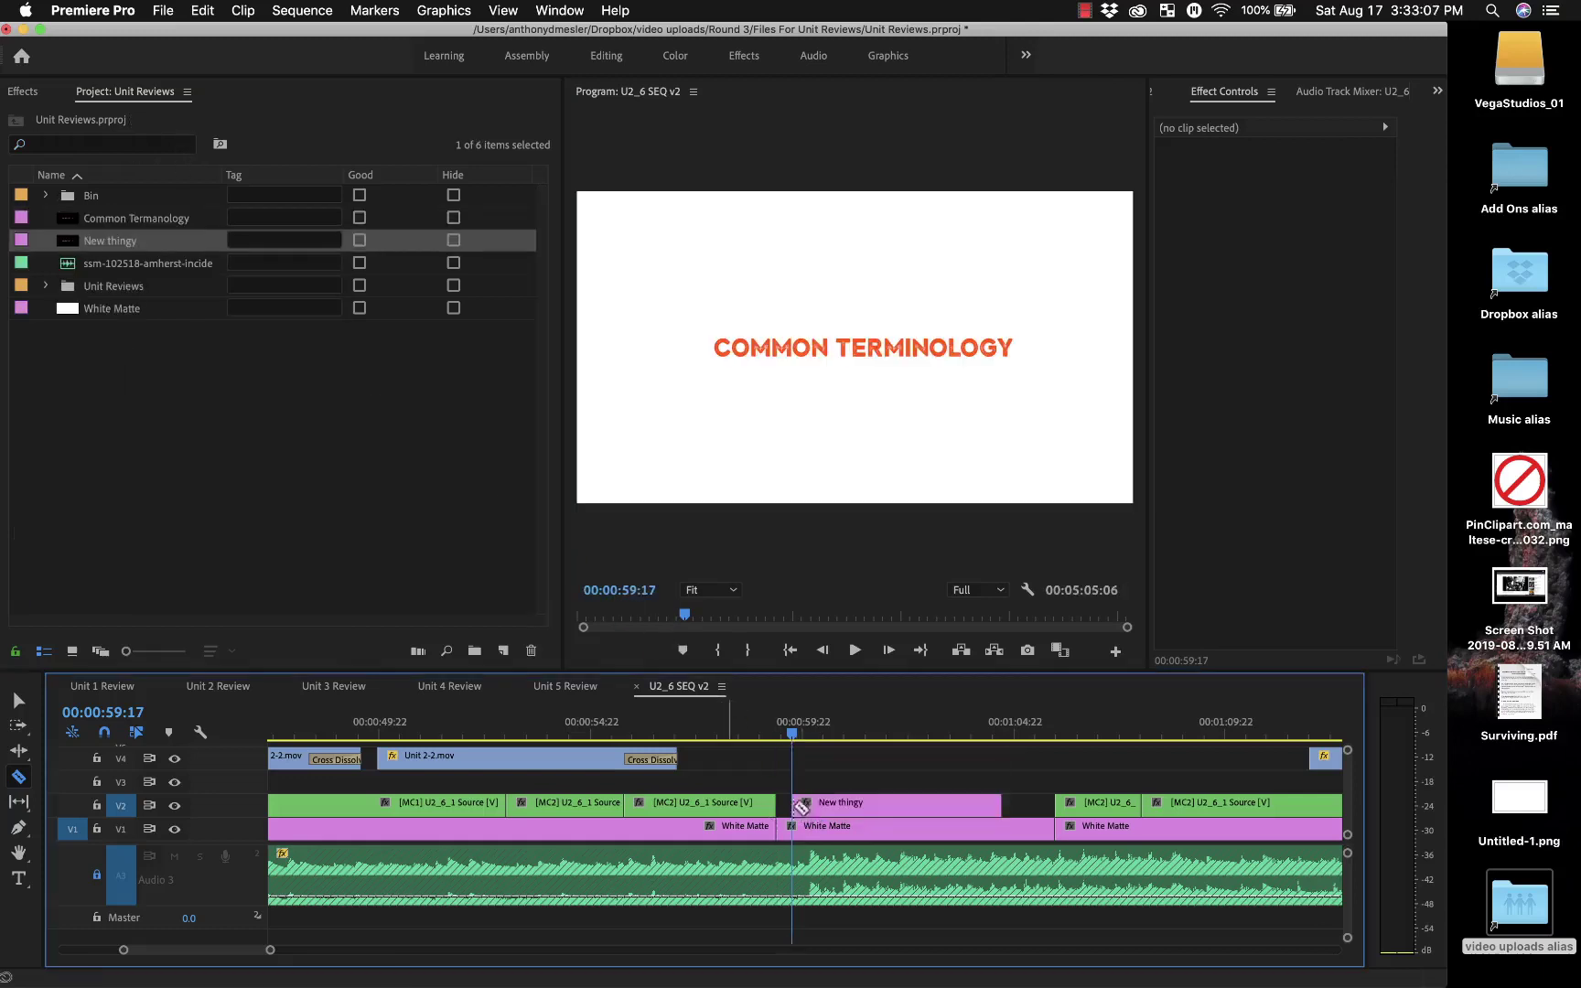
key(space)
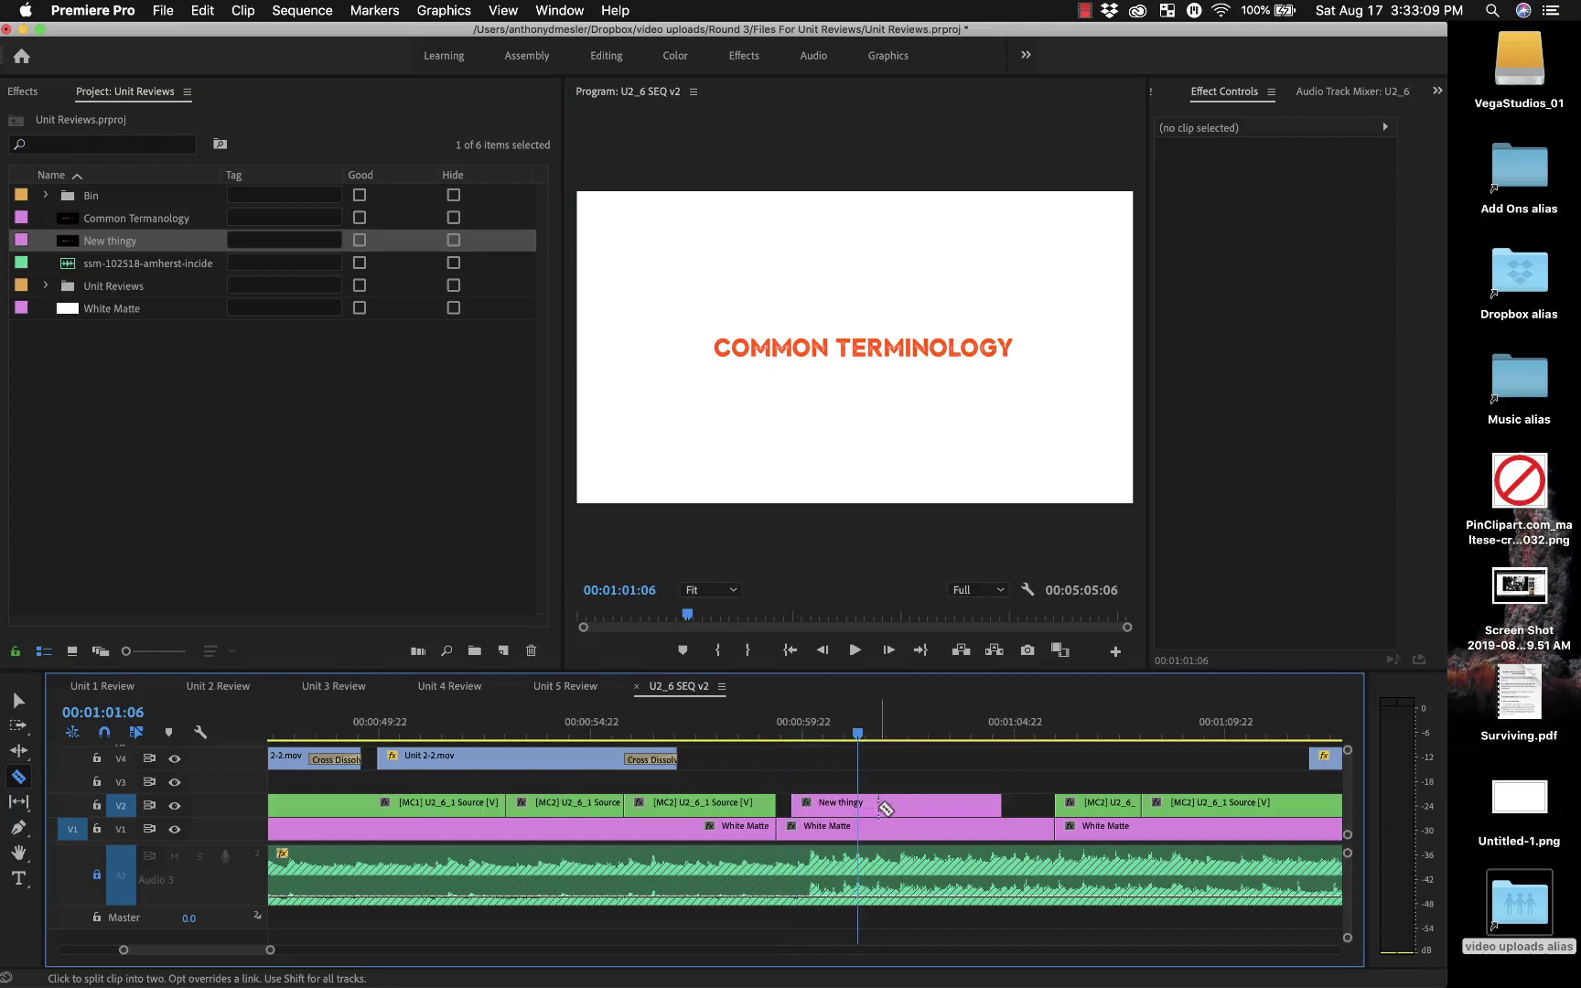
Step: Open the New thingy title and replace its text with NEW THINGY
key(v)
double_click(883, 805)
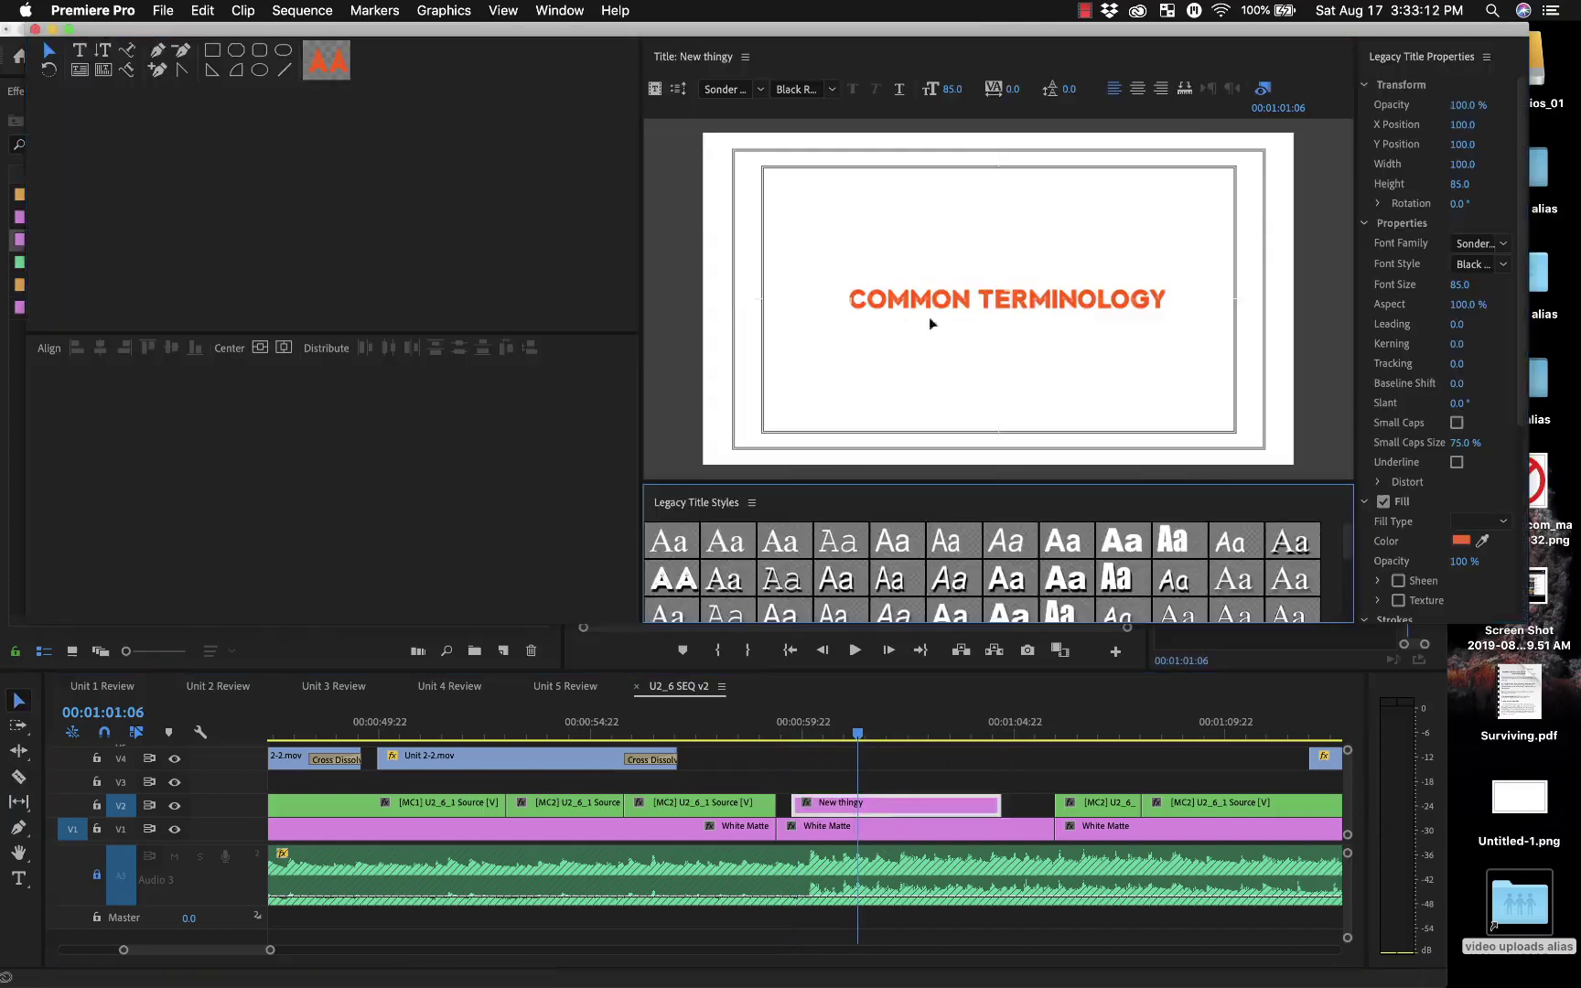
double_click(928, 317)
key(ctrl+a)
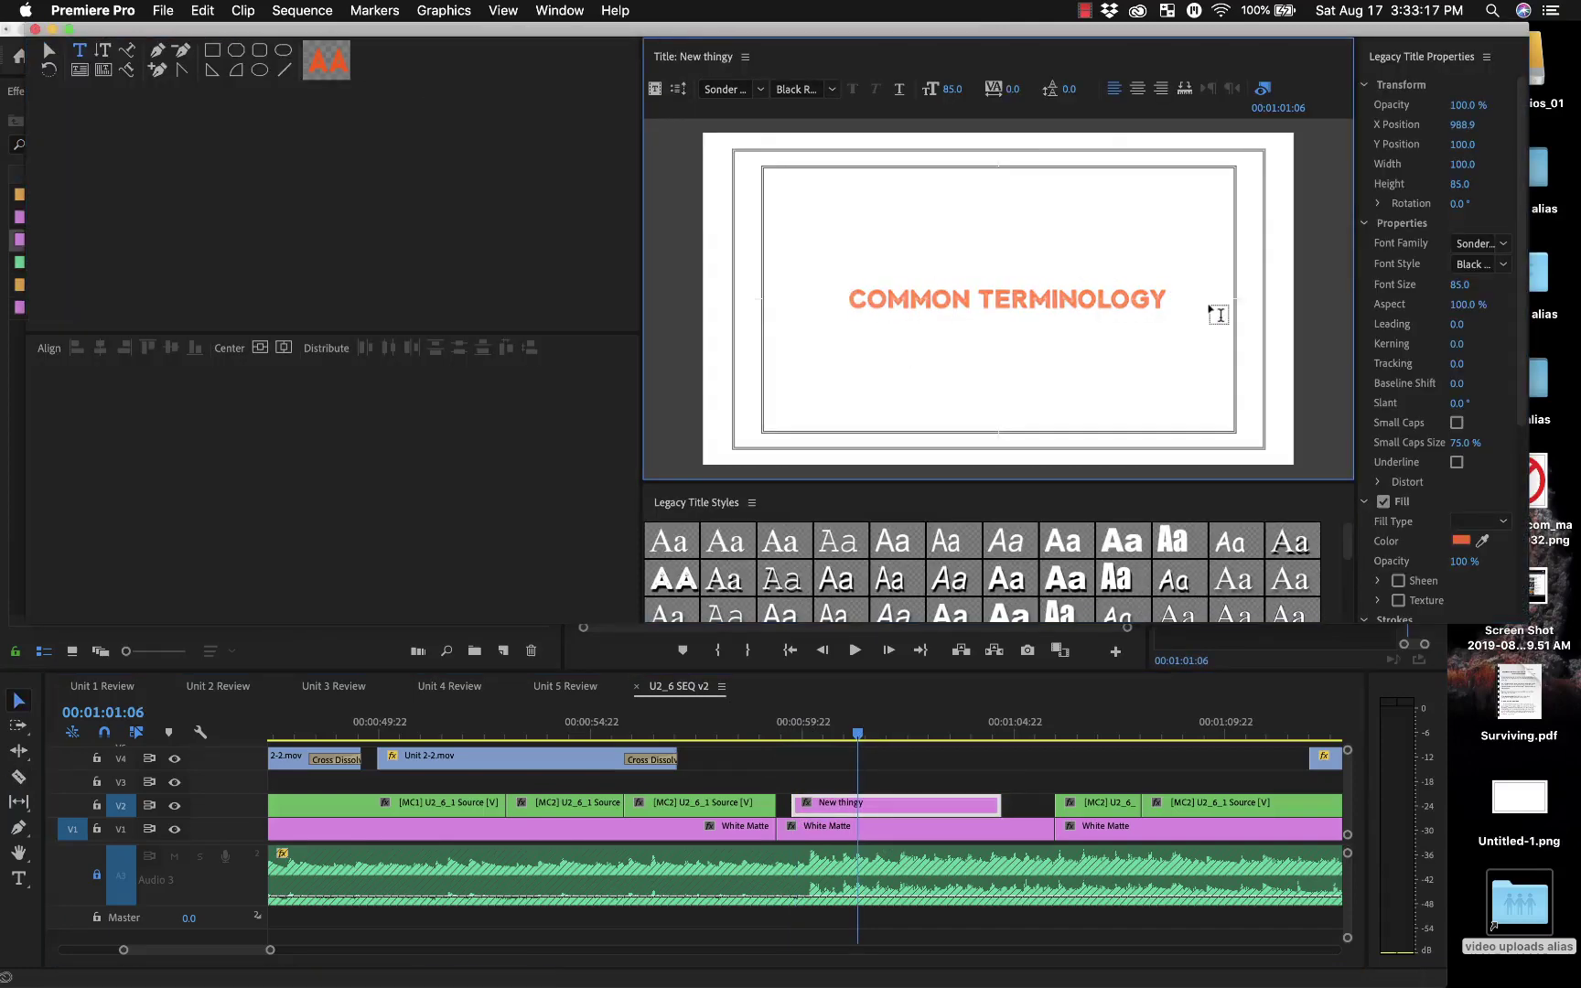
text(NEW THINGY)
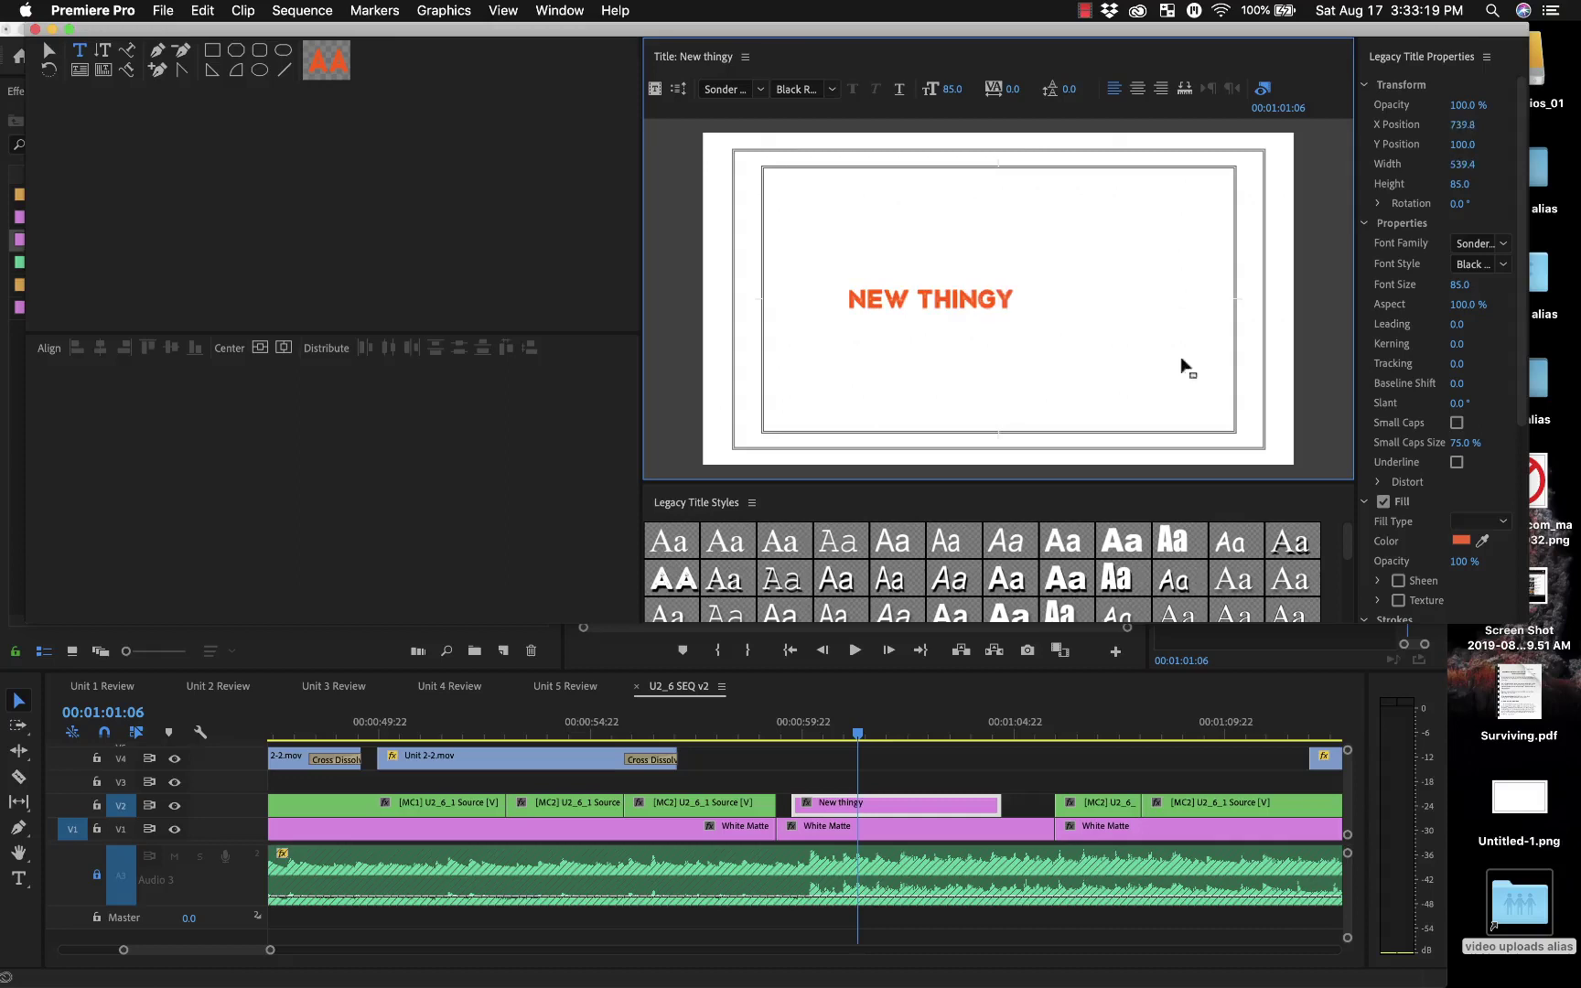
Step: Move the NEW THINGY text right to the centre of the frame
click(939, 729)
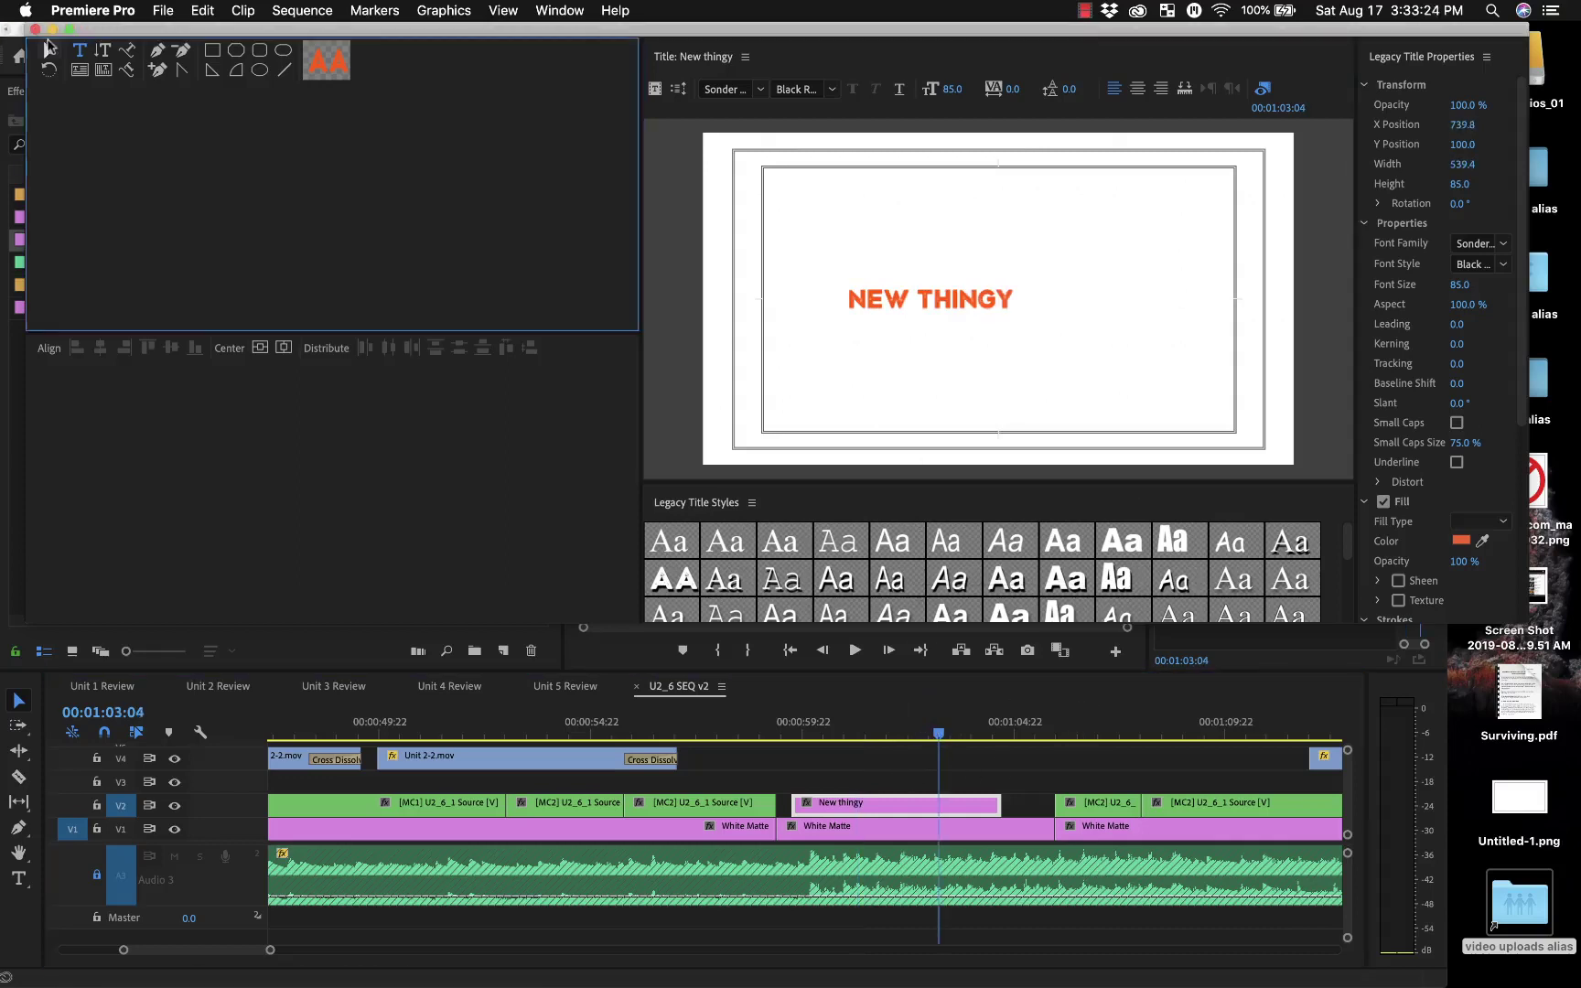
click(49, 50)
drag(948, 291, 1029, 293)
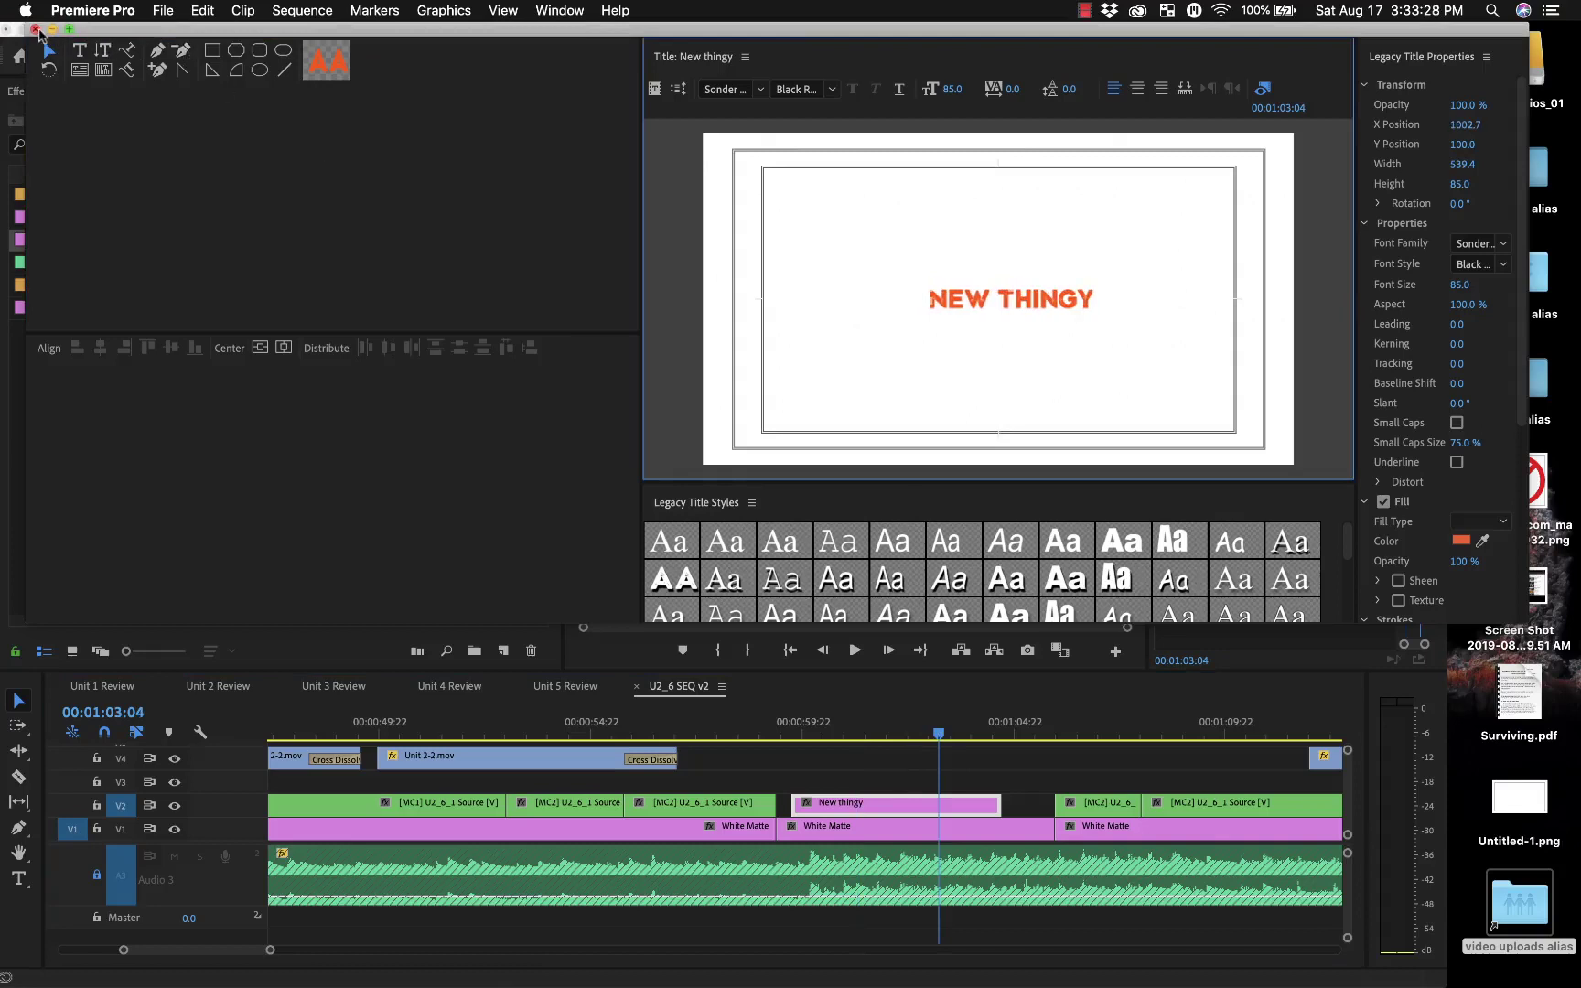
Step: Add Cross Dissolves to both ends of New thingy, preview them, and extend its out point slightly
click(35, 29)
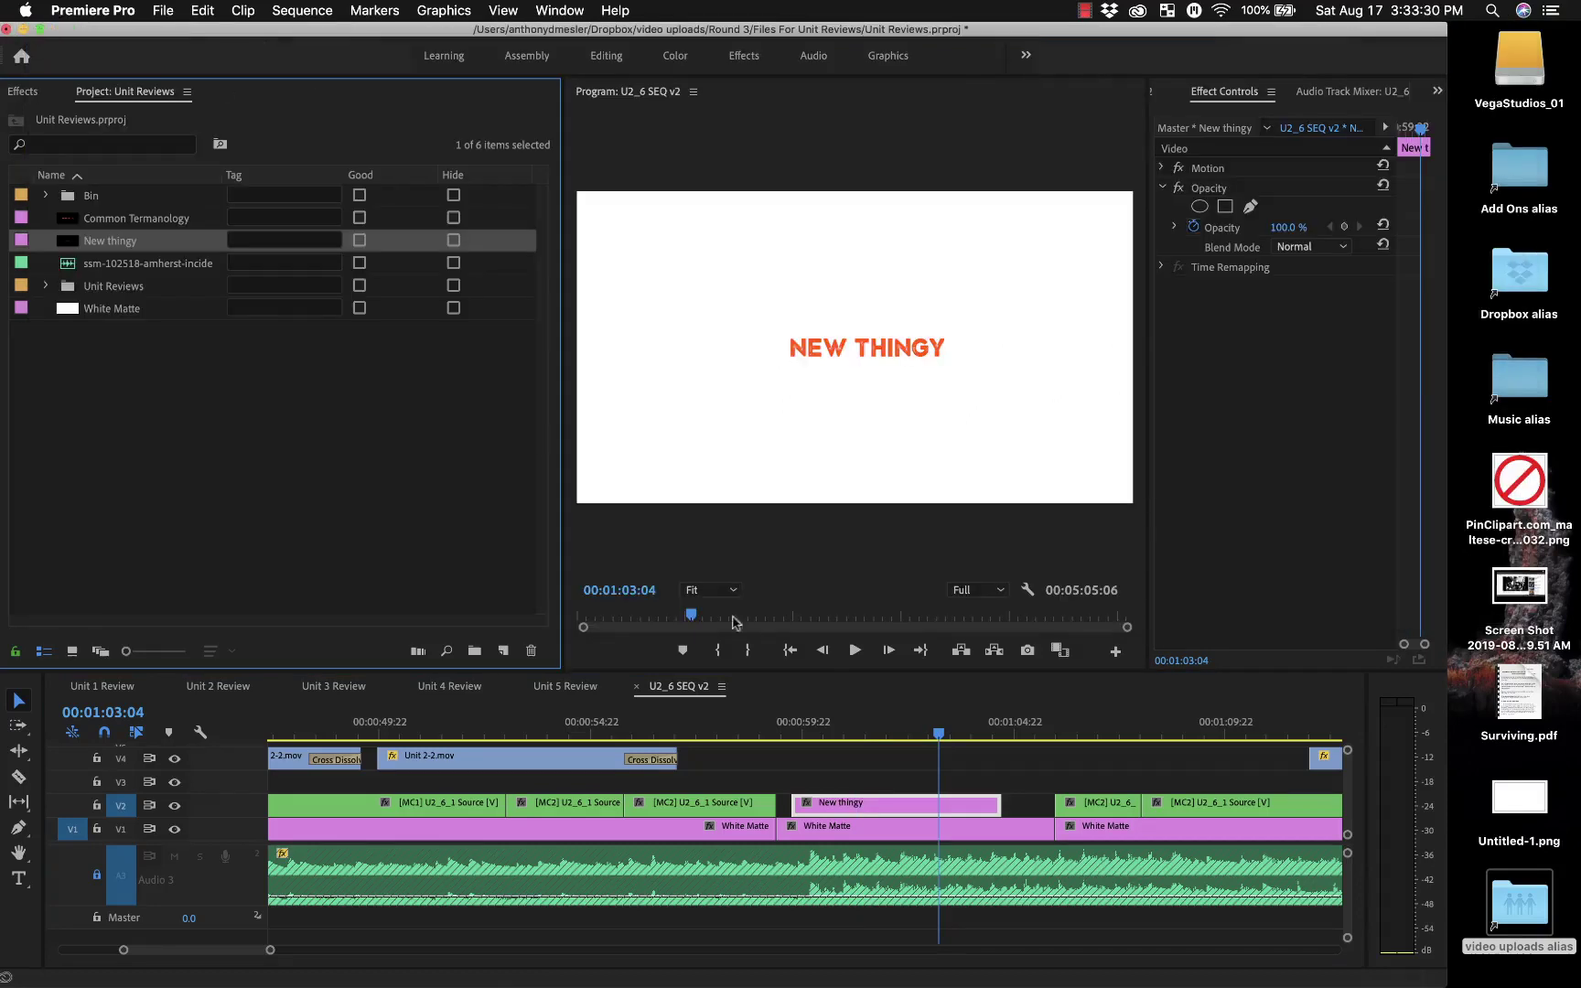
drag(842, 681, 886, 805)
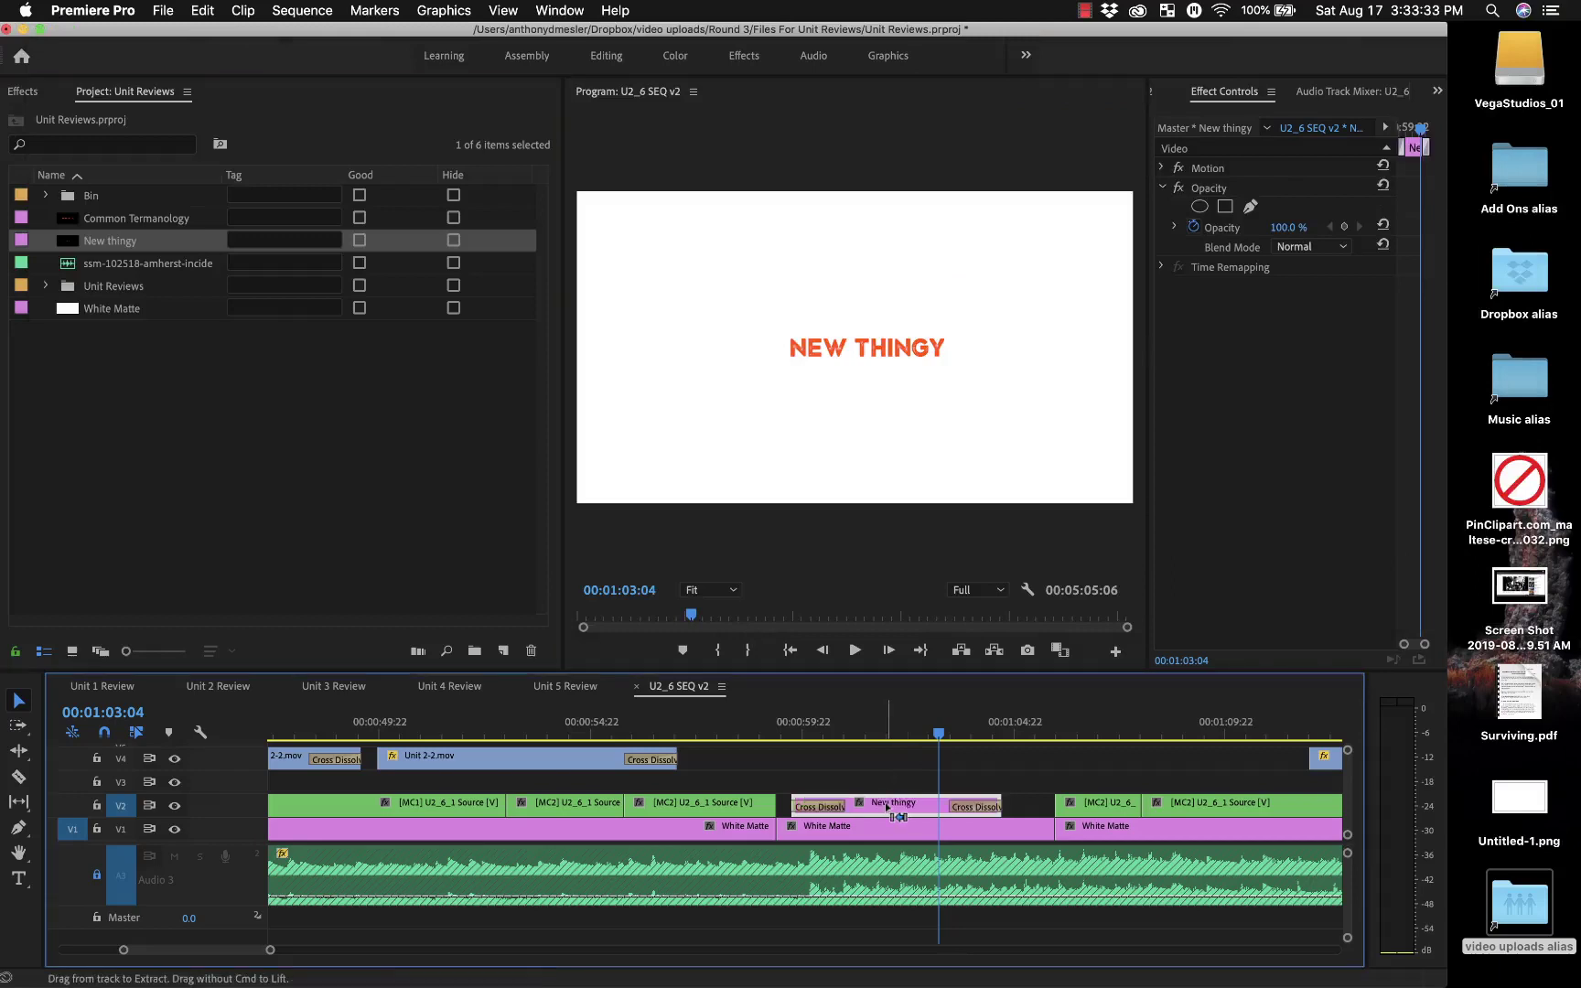
click(791, 737)
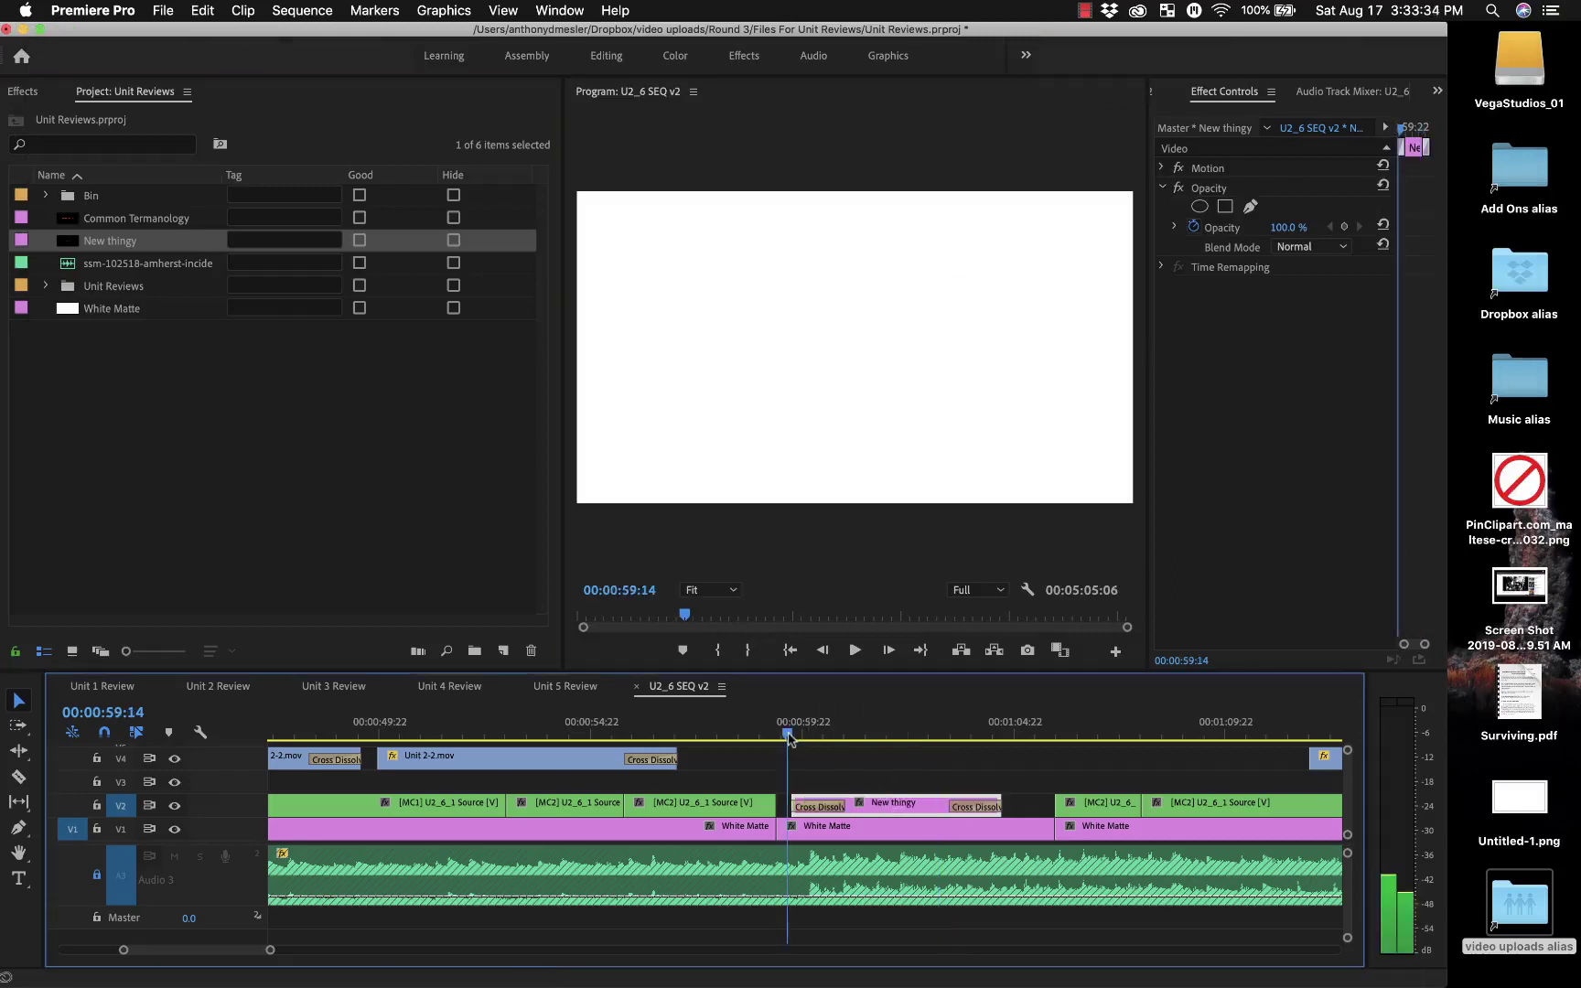
key(space)
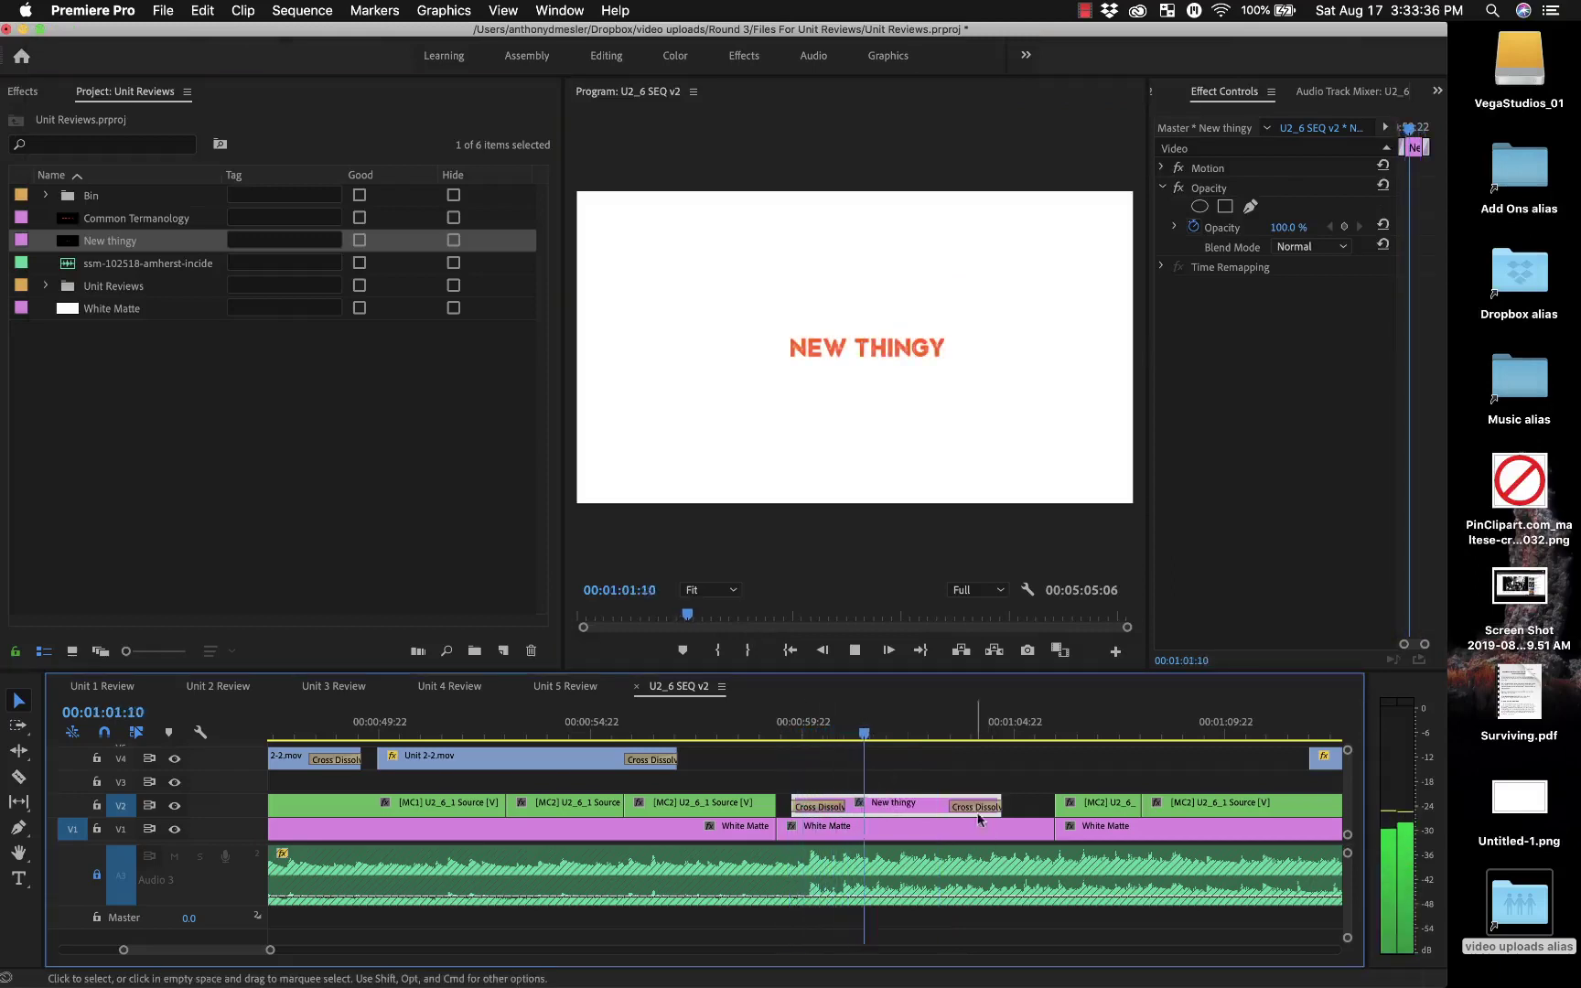
drag(1009, 810, 1035, 810)
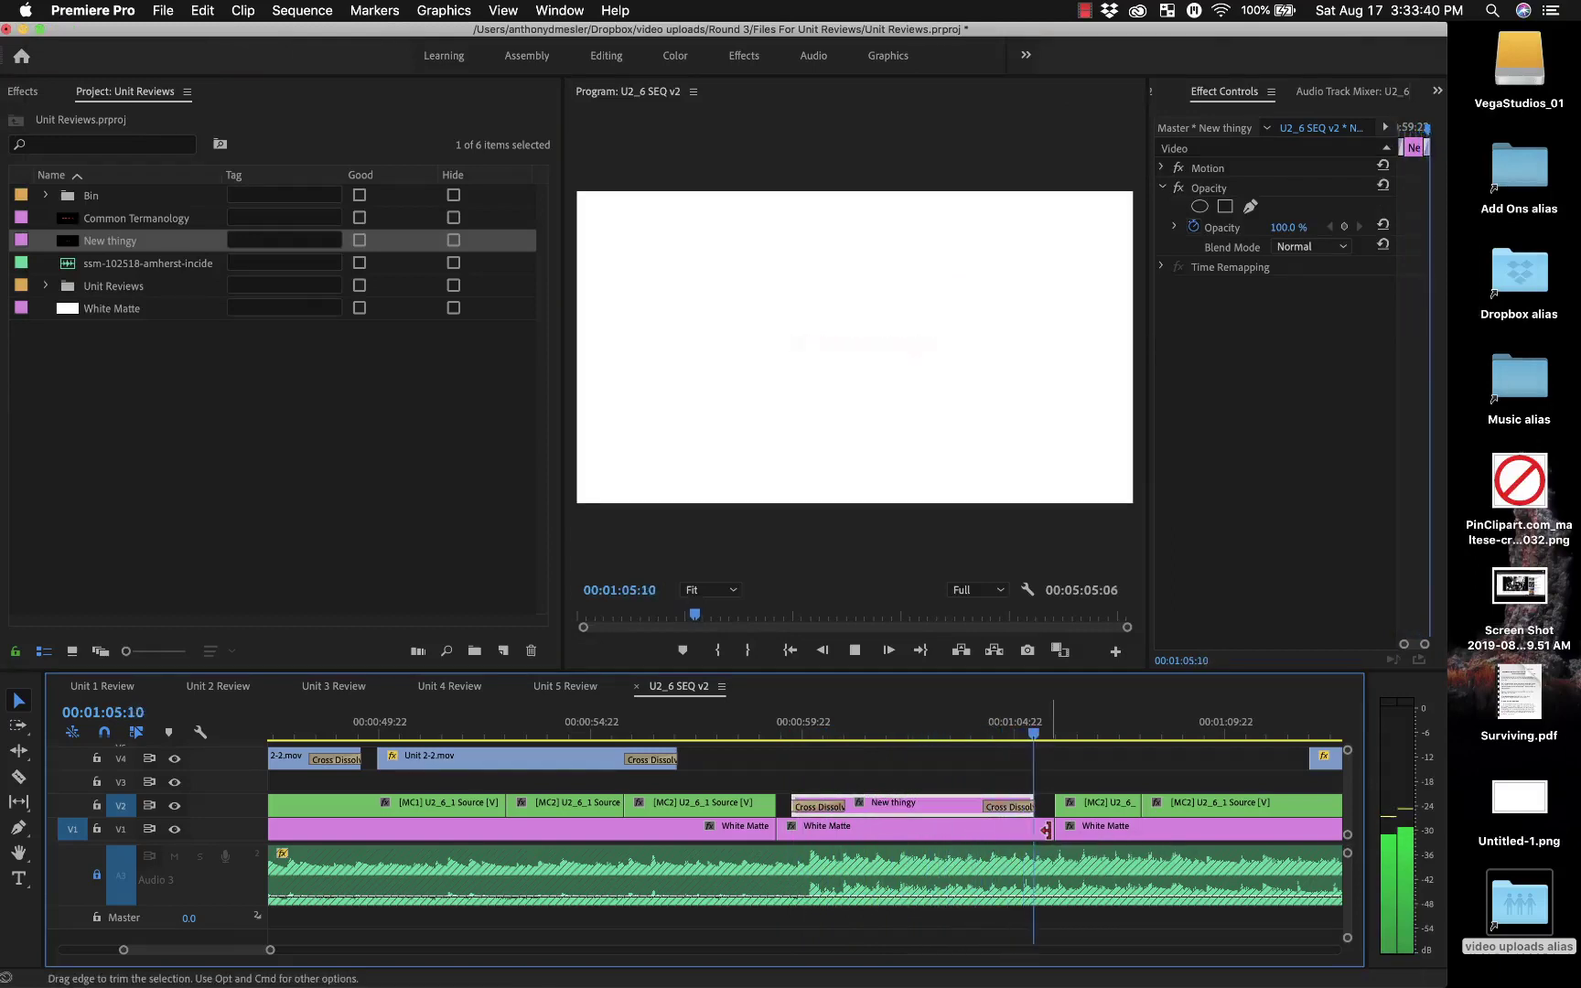
key(space)
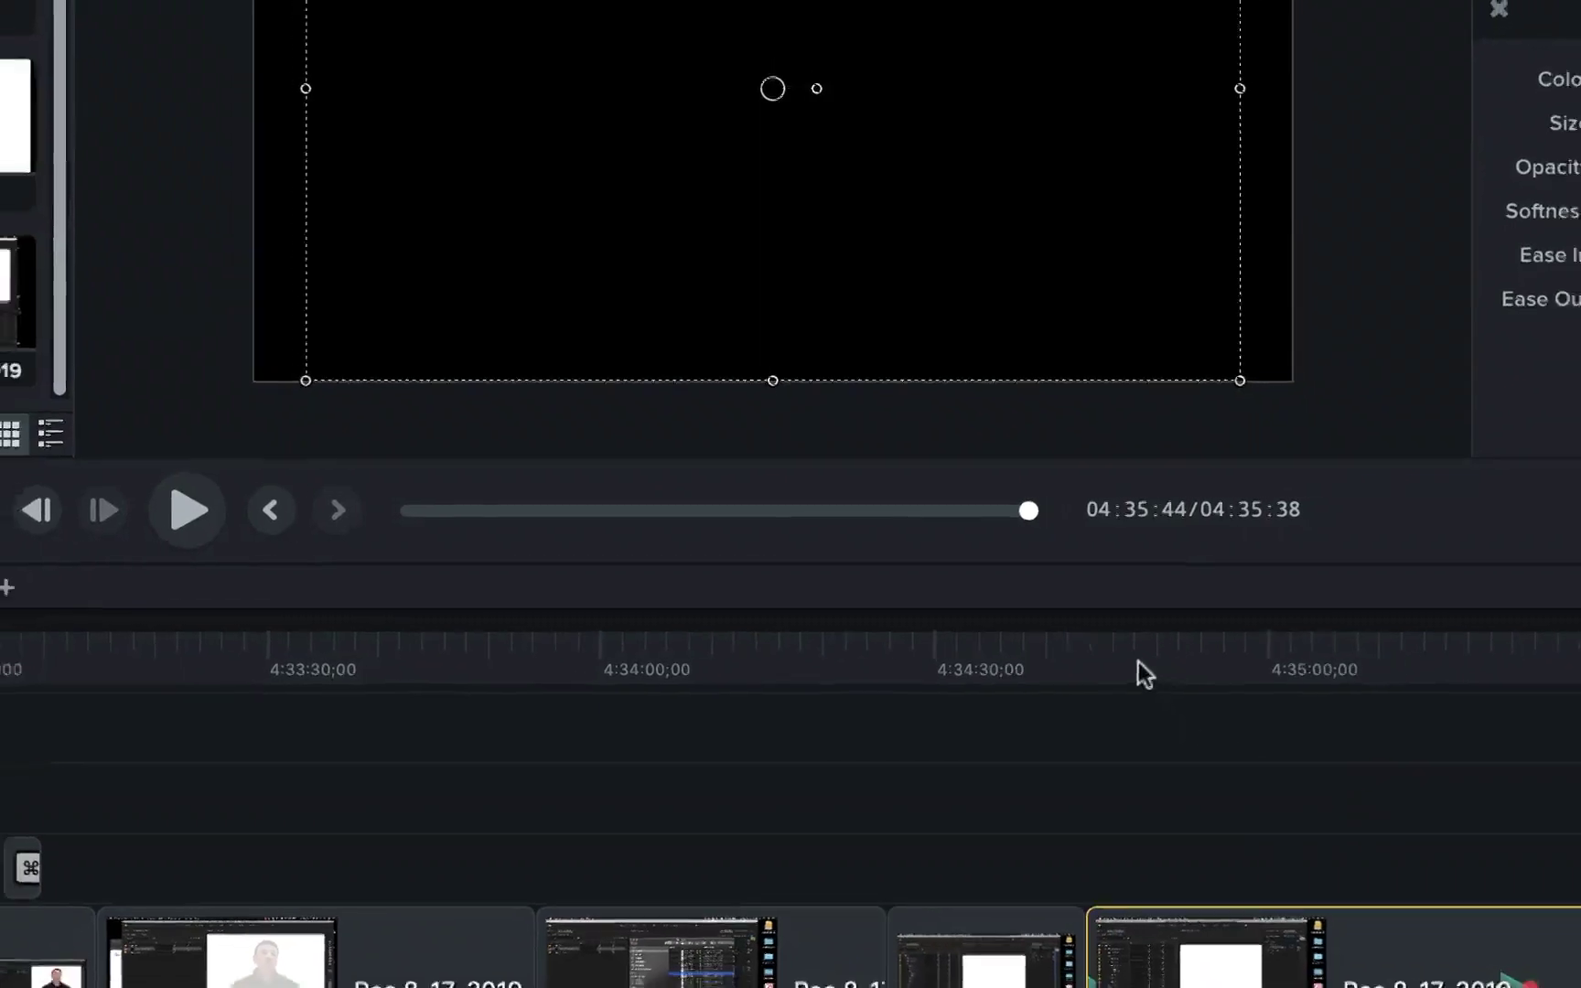
Step: Scrub back and zoom the timeline to the Unit 4 Review slide at 0:15:10
click(1009, 595)
drag(1009, 602, 485, 627)
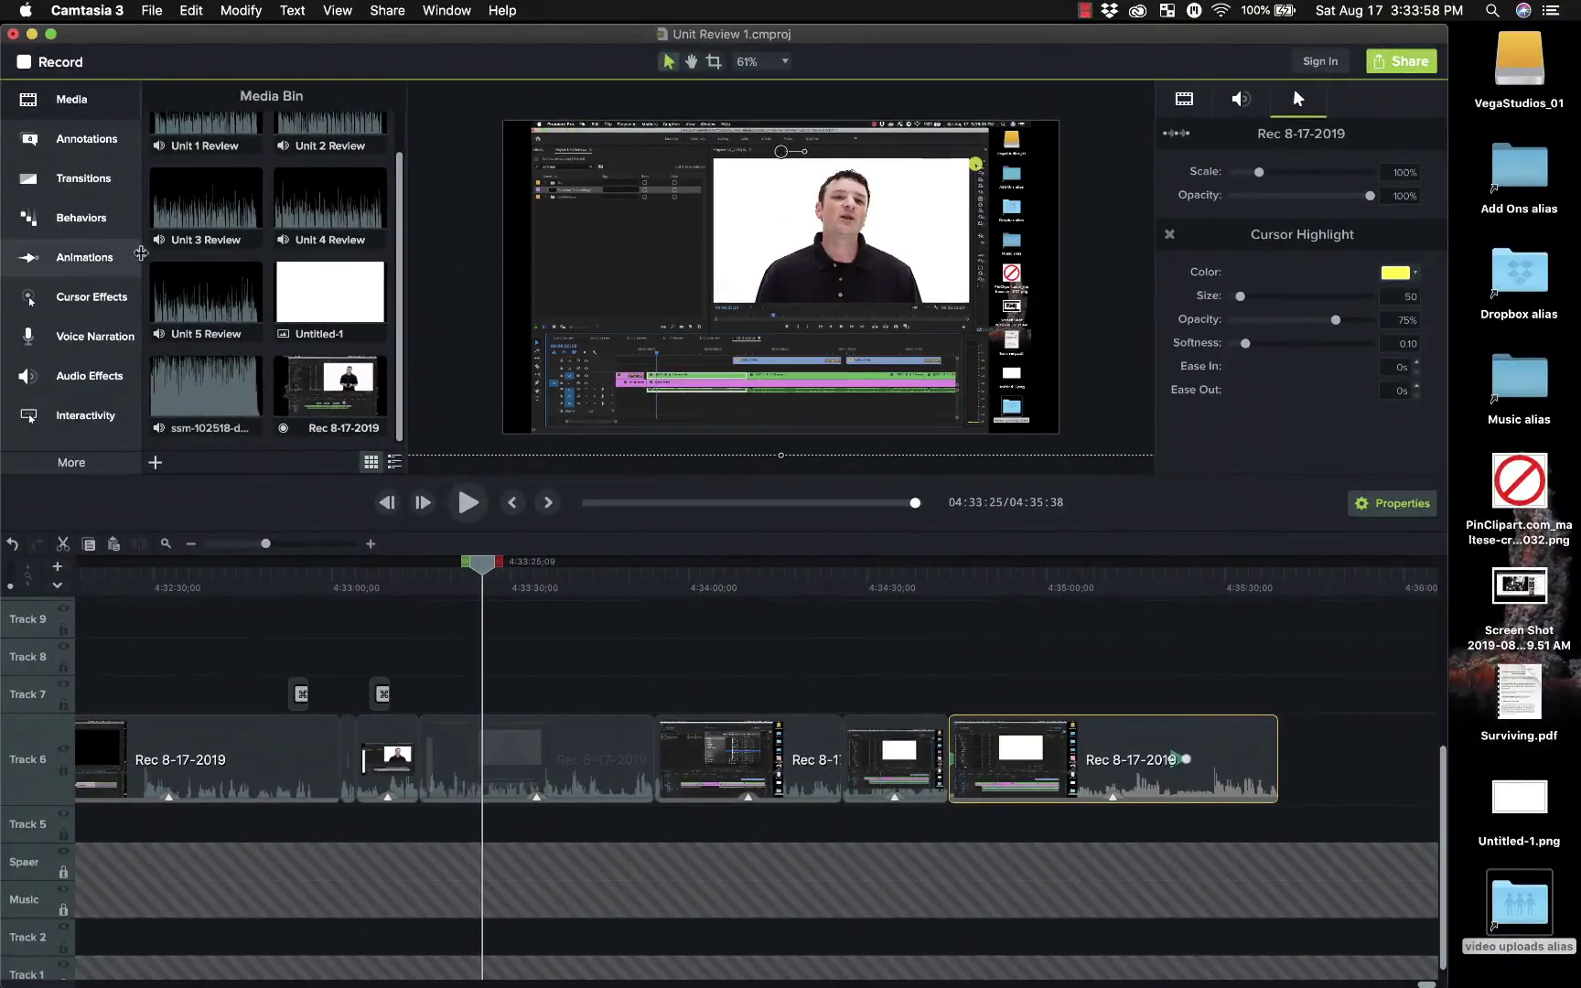
scroll(309, 693, left, 15)
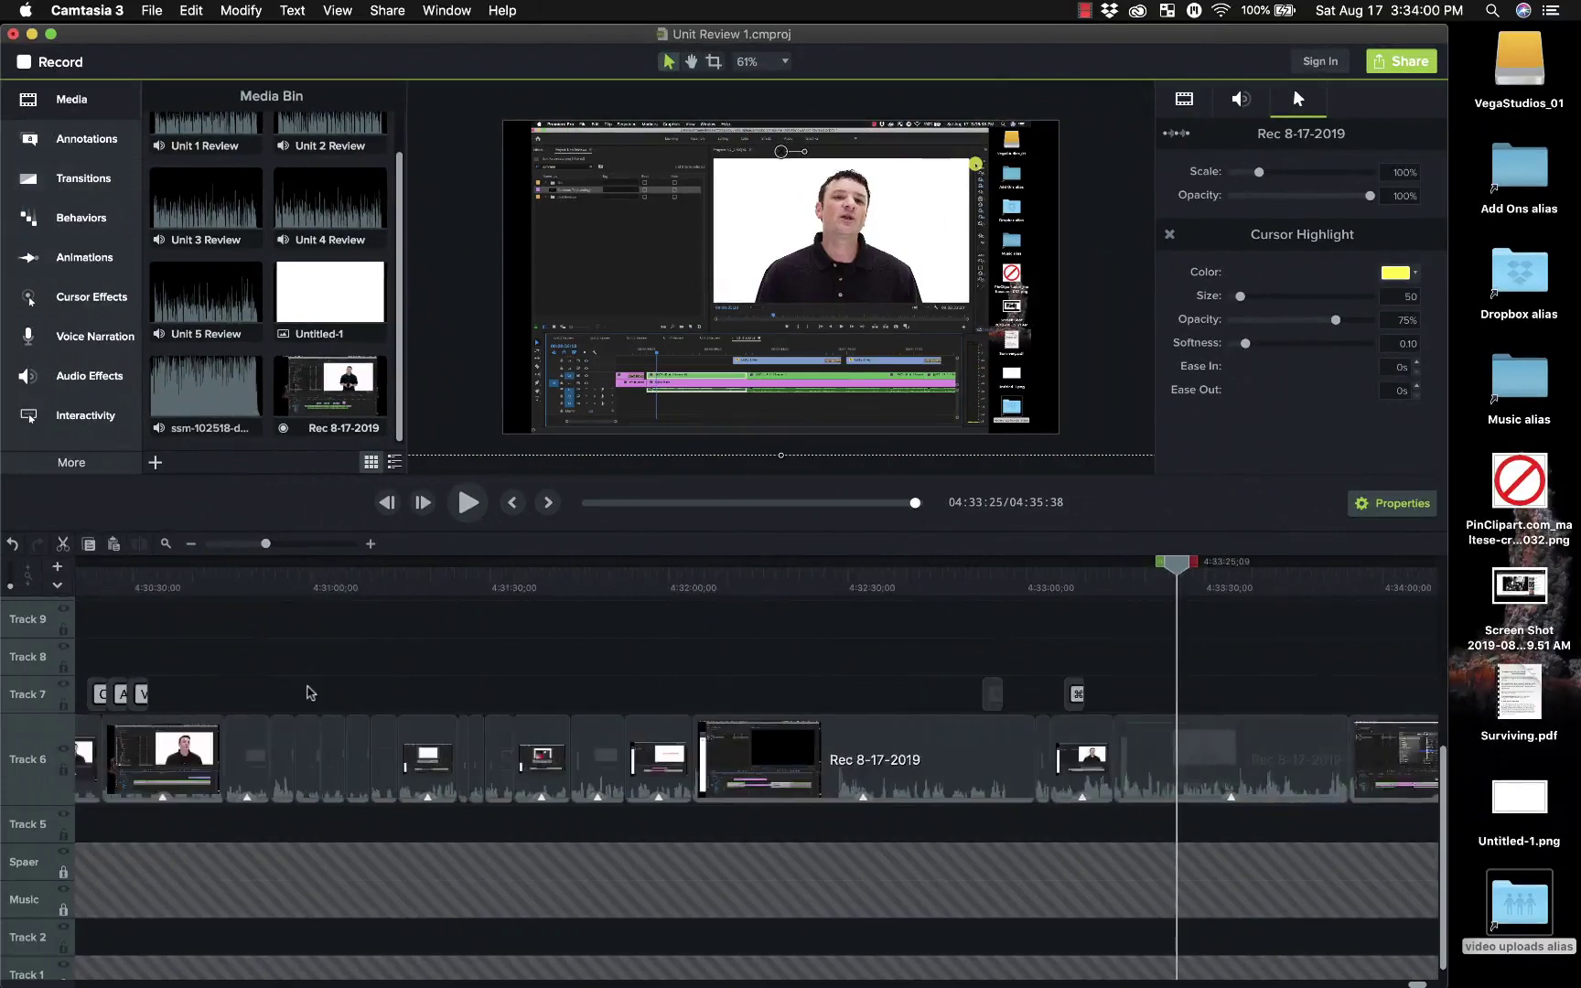
scroll(310, 693, left, 20)
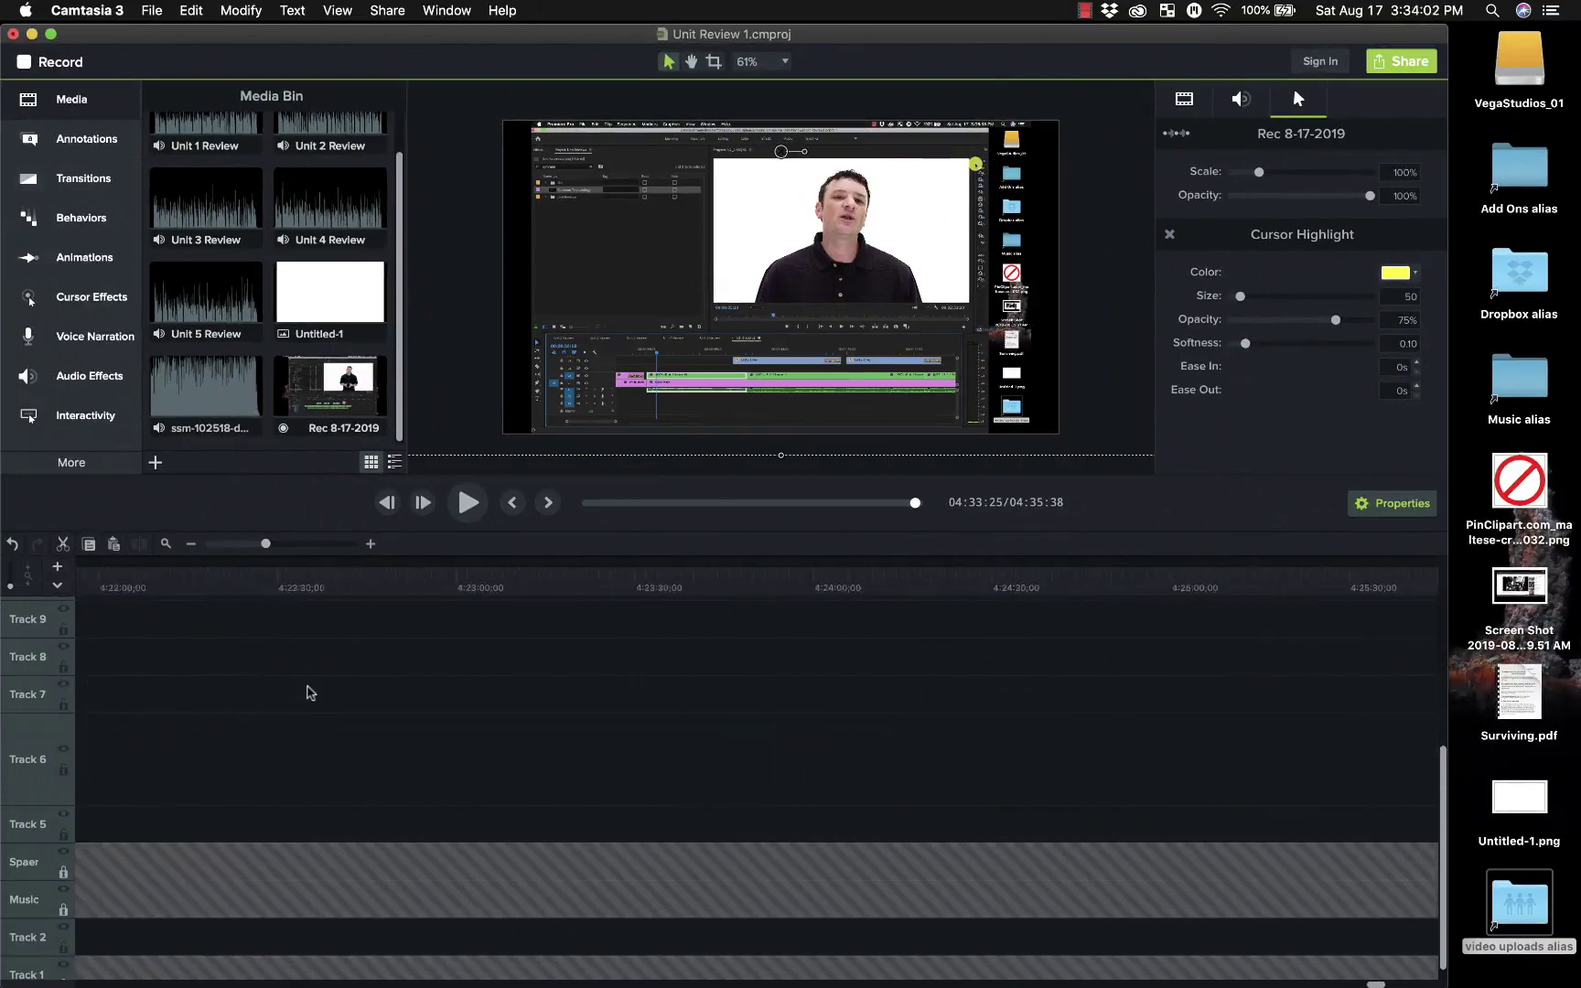
drag(314, 587, 105, 562)
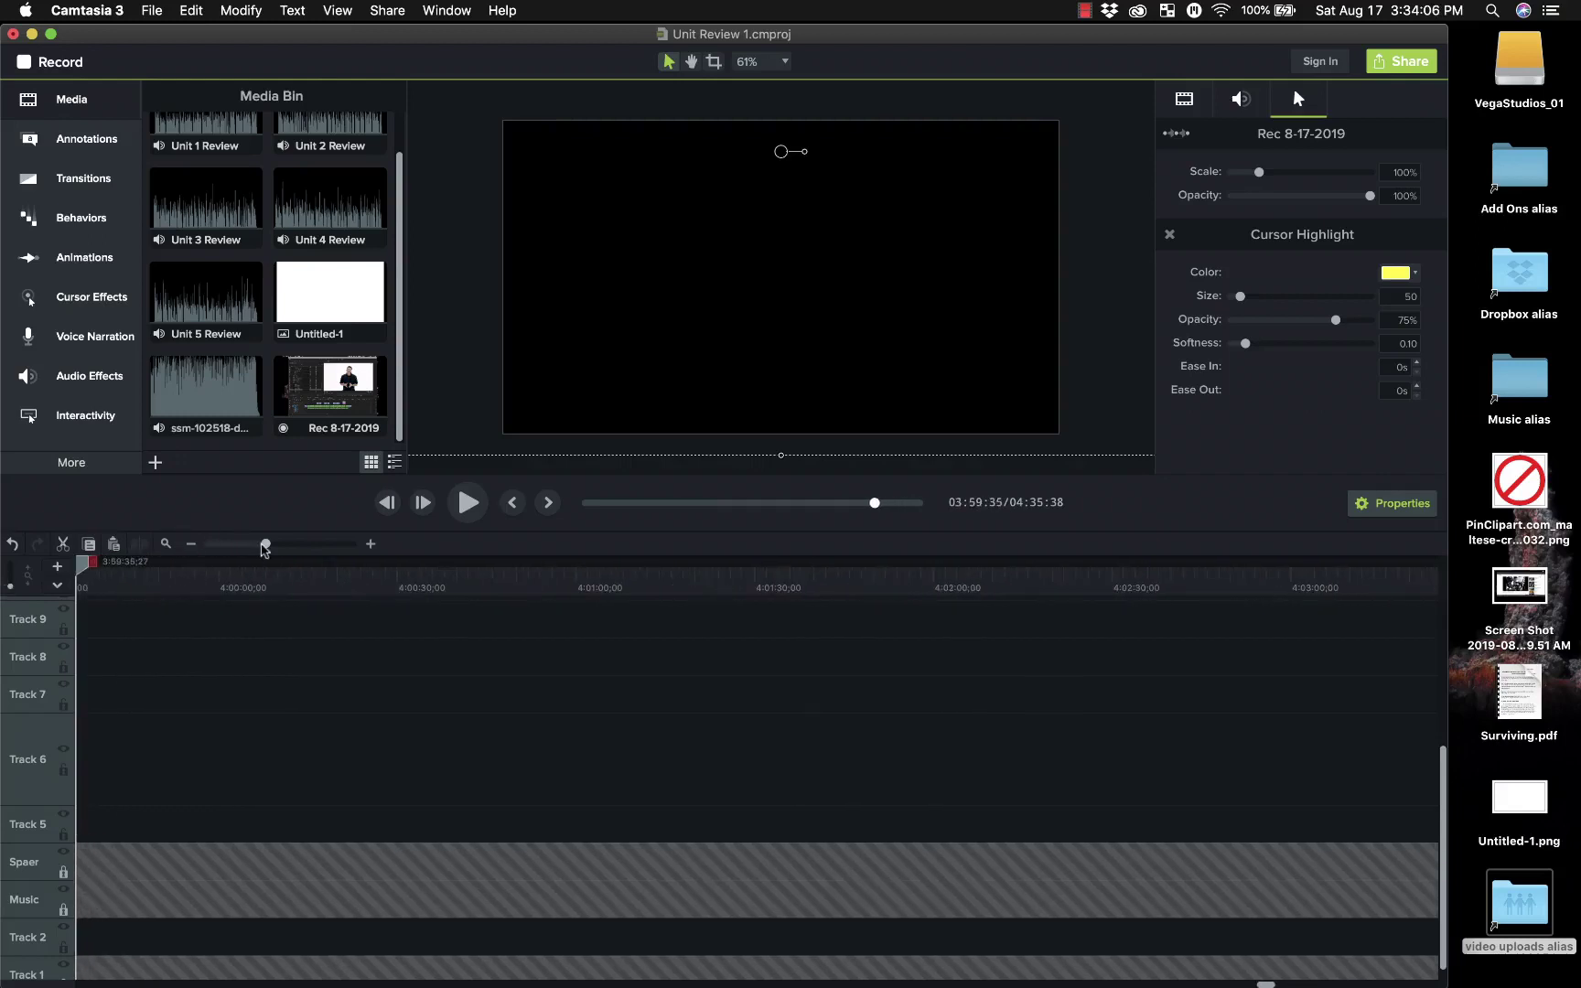
drag(264, 545, 219, 545)
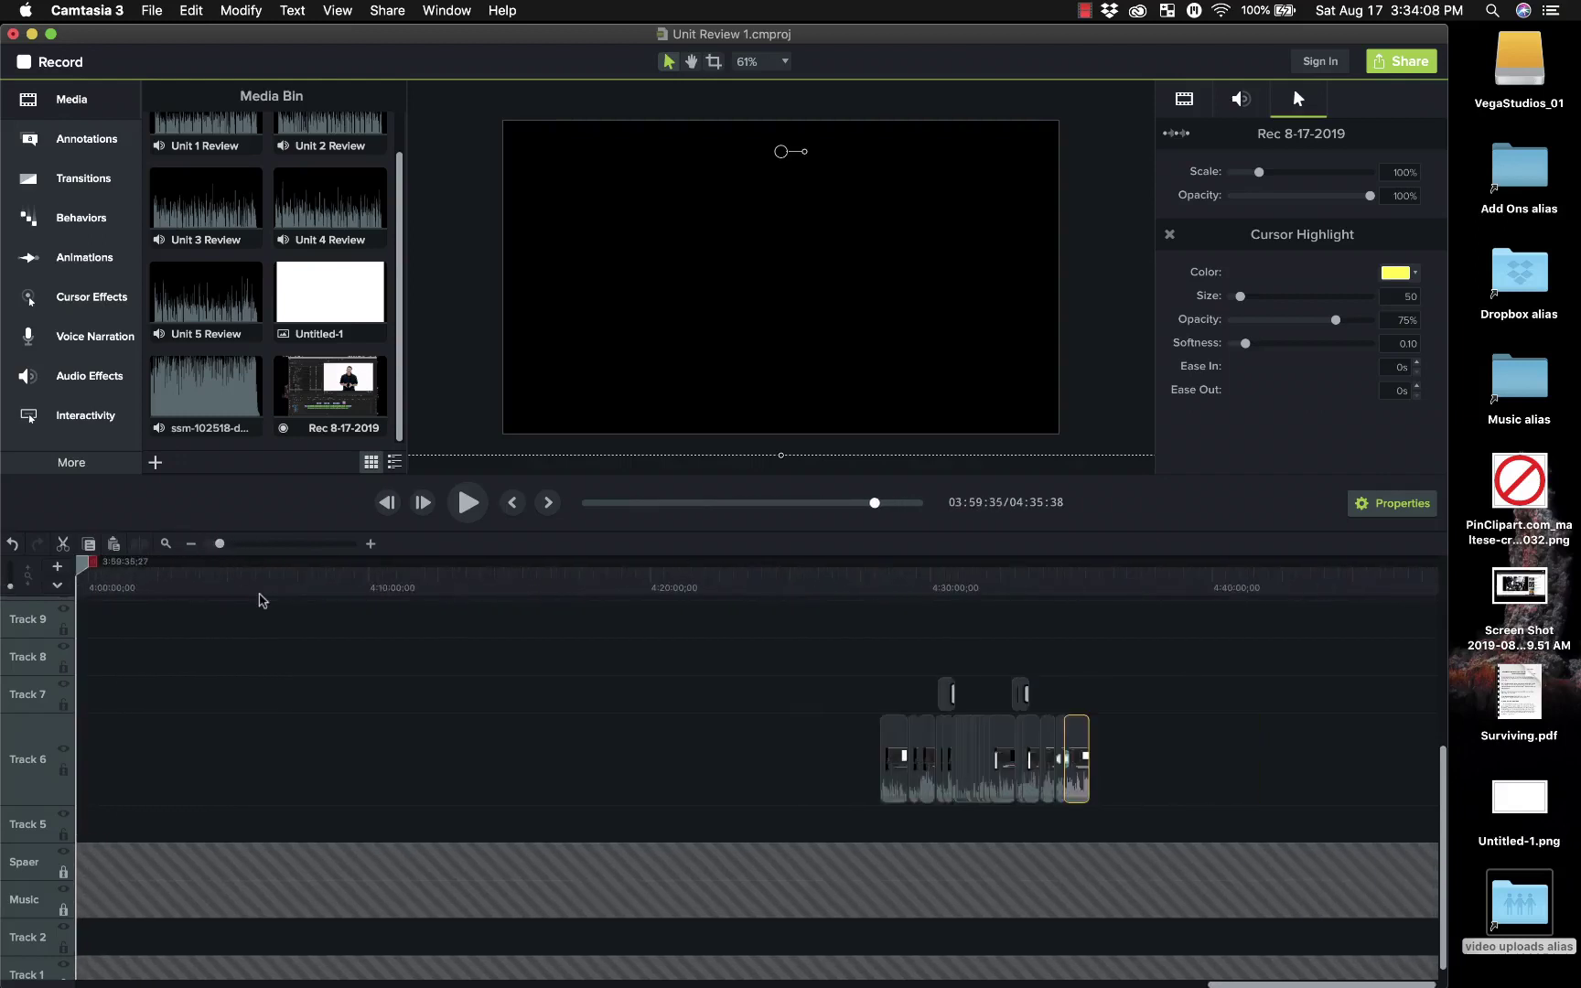
scroll(263, 600, left, 20)
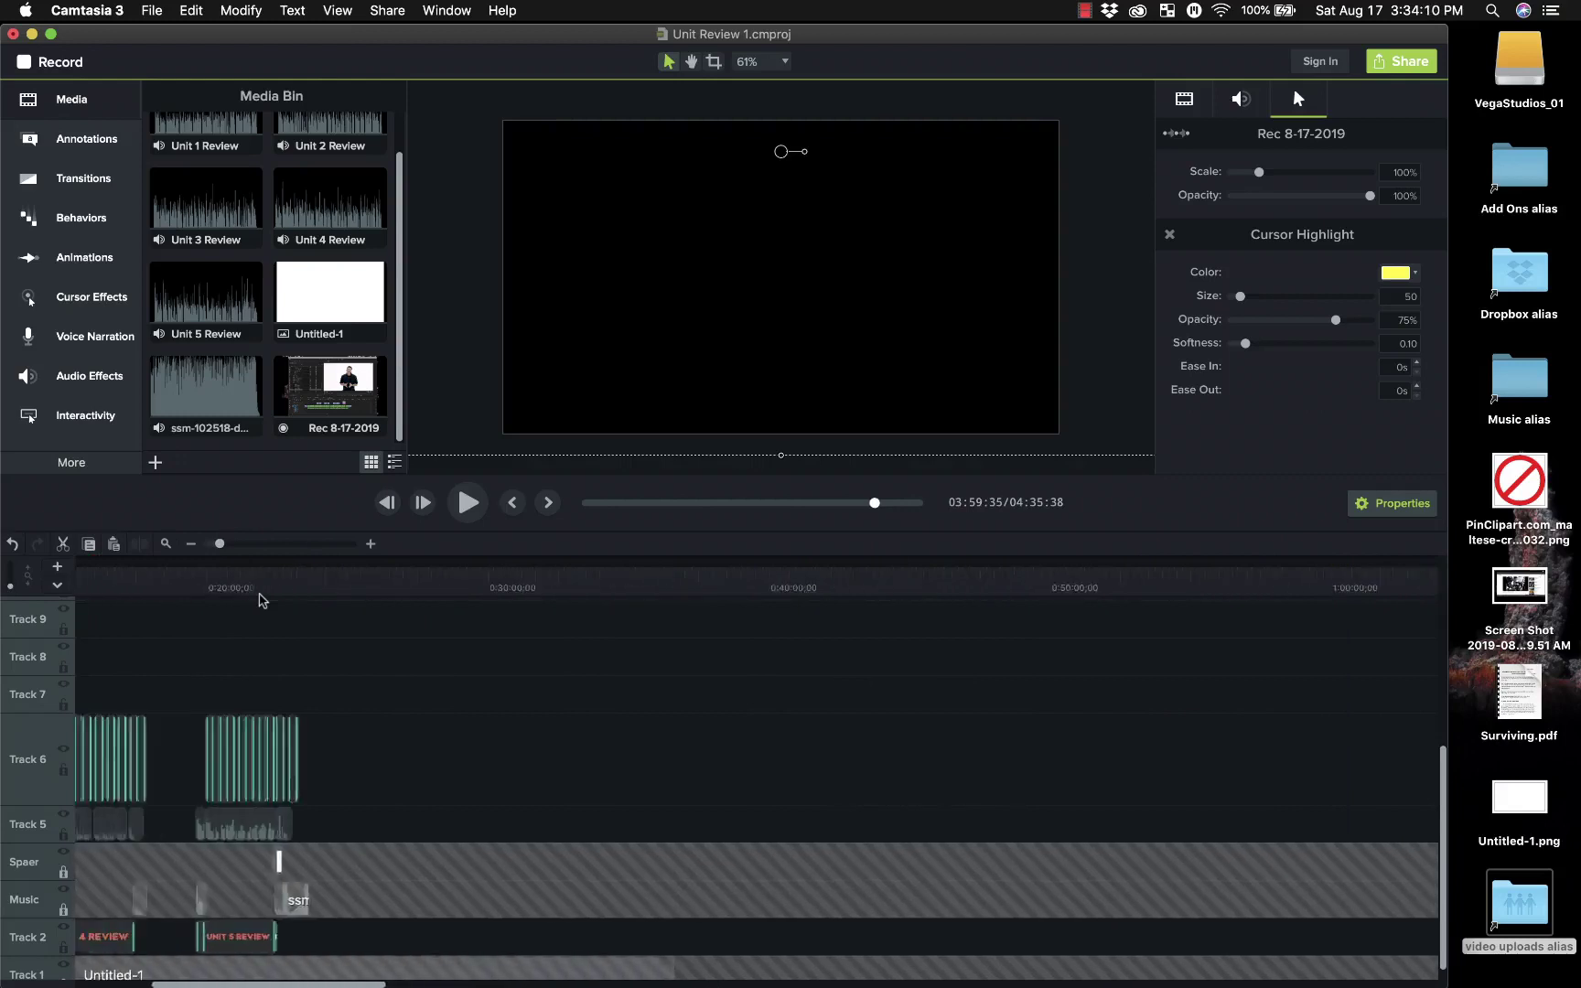
scroll(262, 600, left, 10)
click(501, 590)
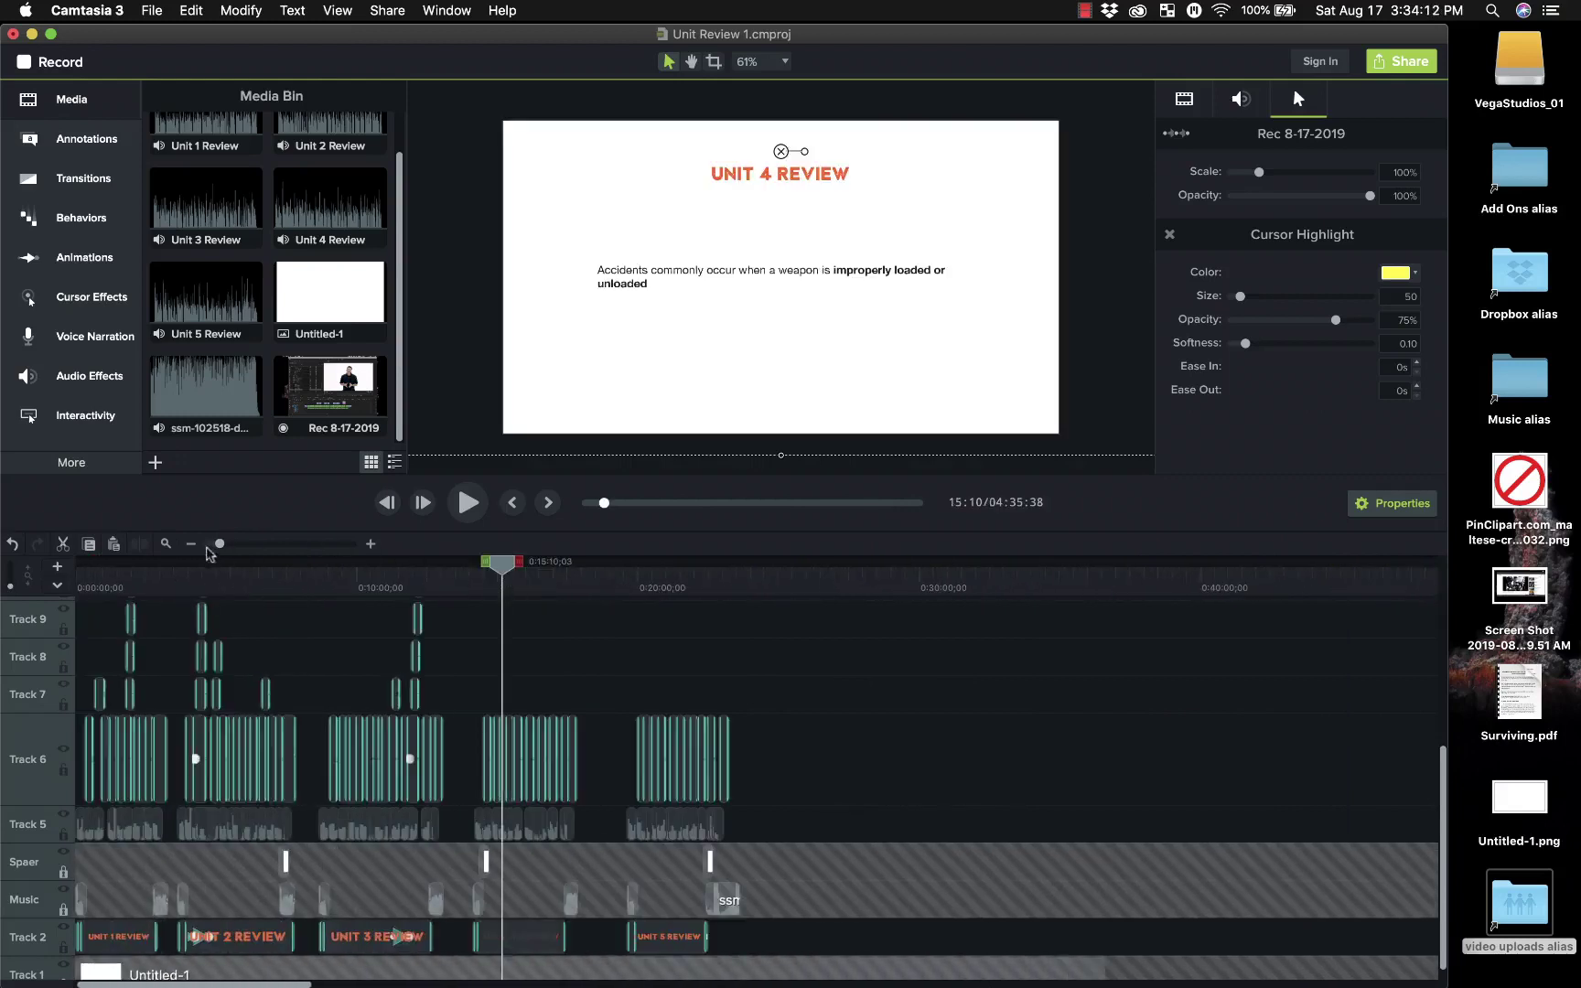
drag(210, 547, 306, 595)
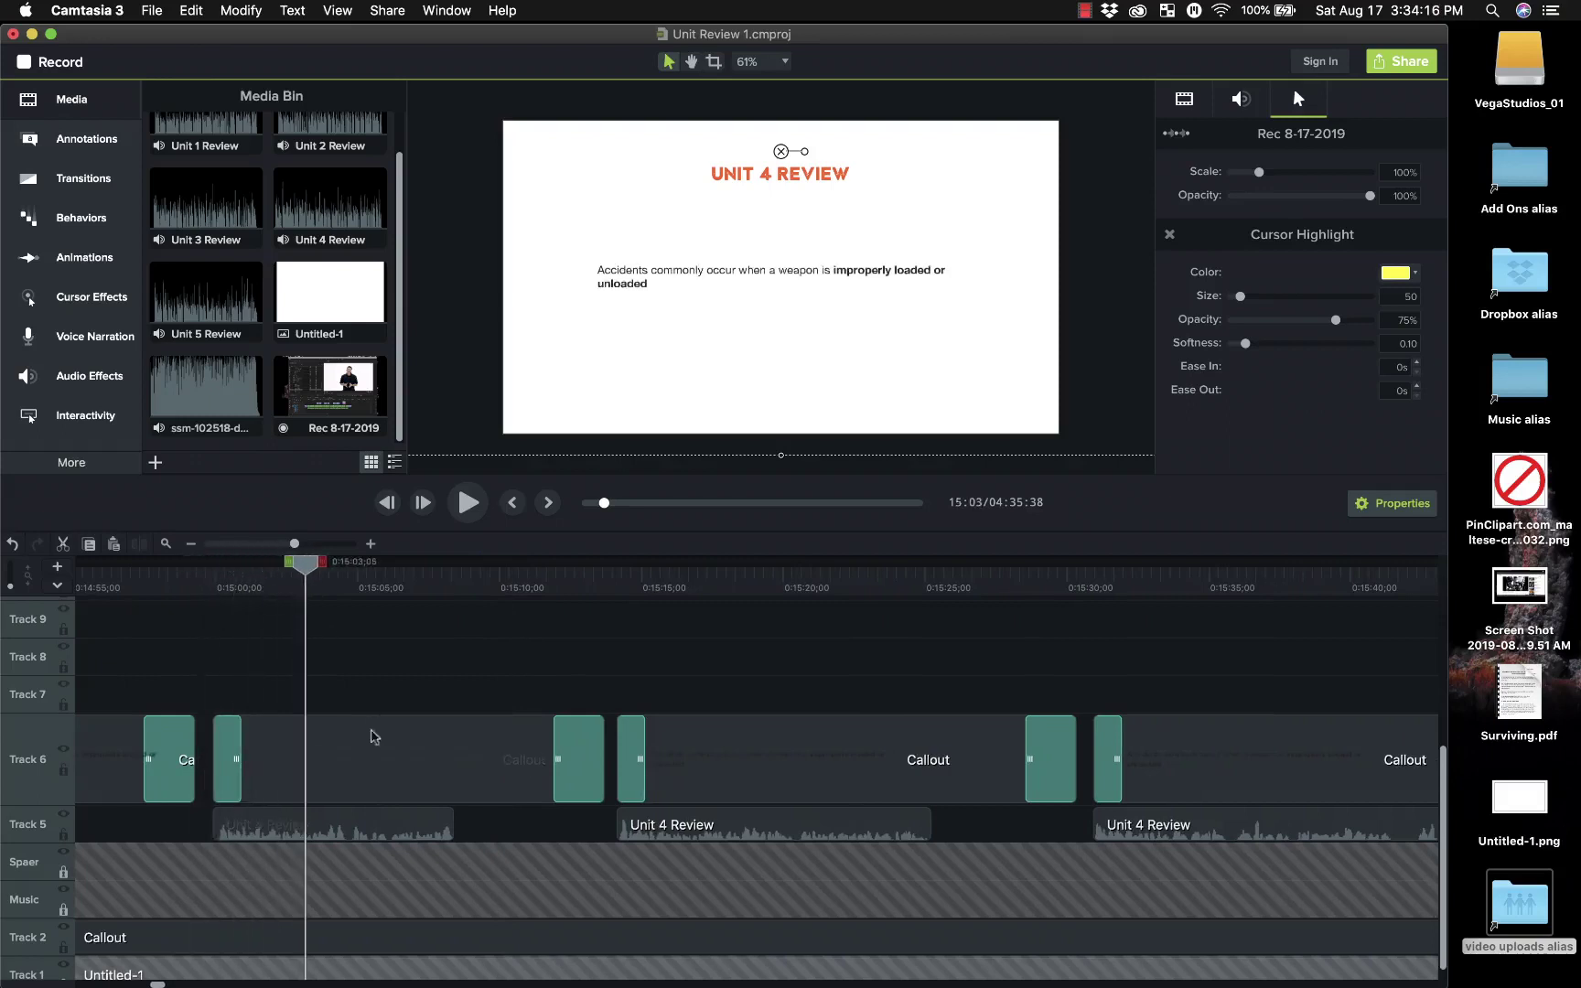
Step: Paste a copy of the Track 6 callout onto Track 7, highlight its text, then undo the paste
click(373, 740)
click(667, 585)
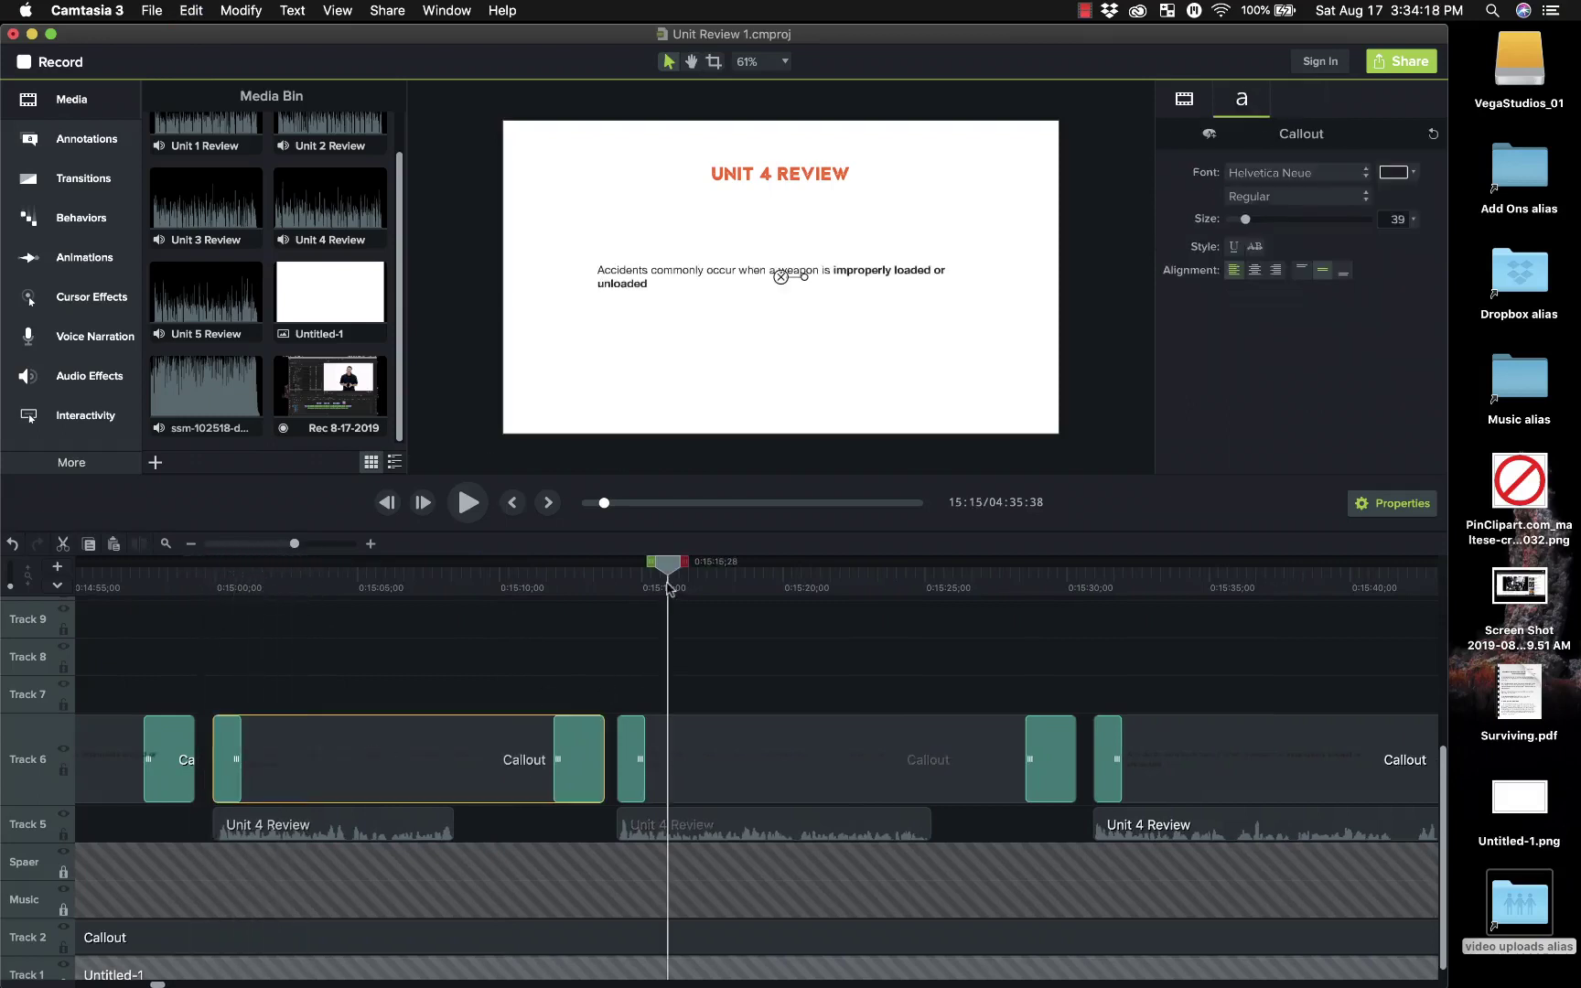
key(super+v)
click(752, 586)
click(776, 661)
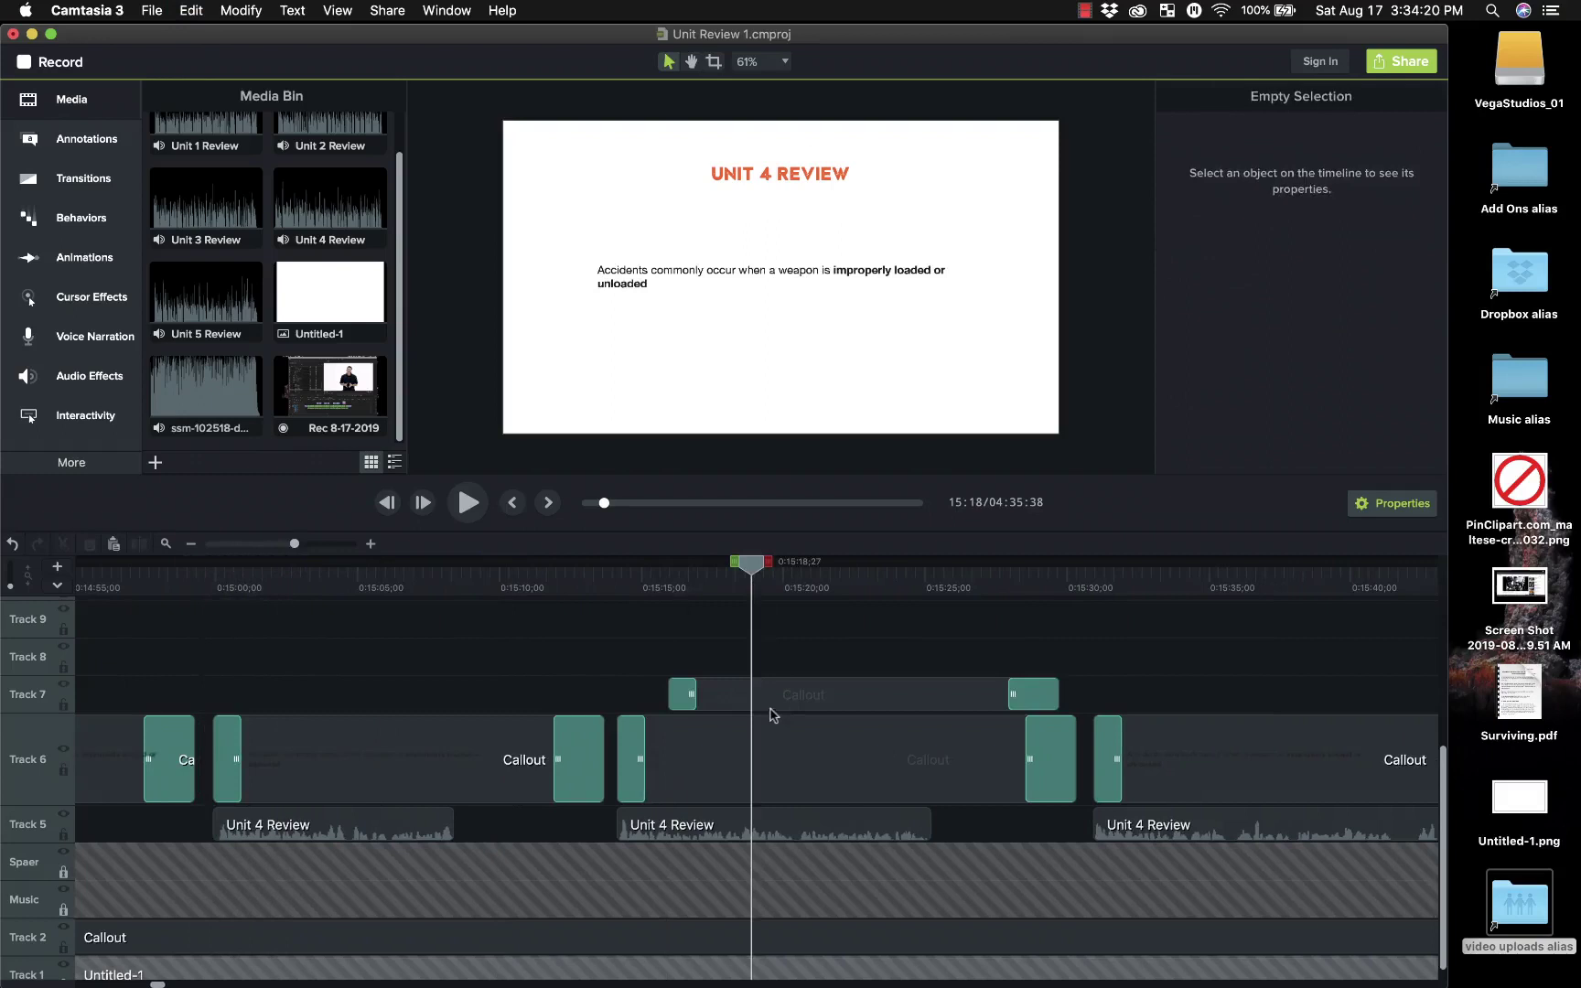
click(773, 694)
drag(598, 270, 628, 290)
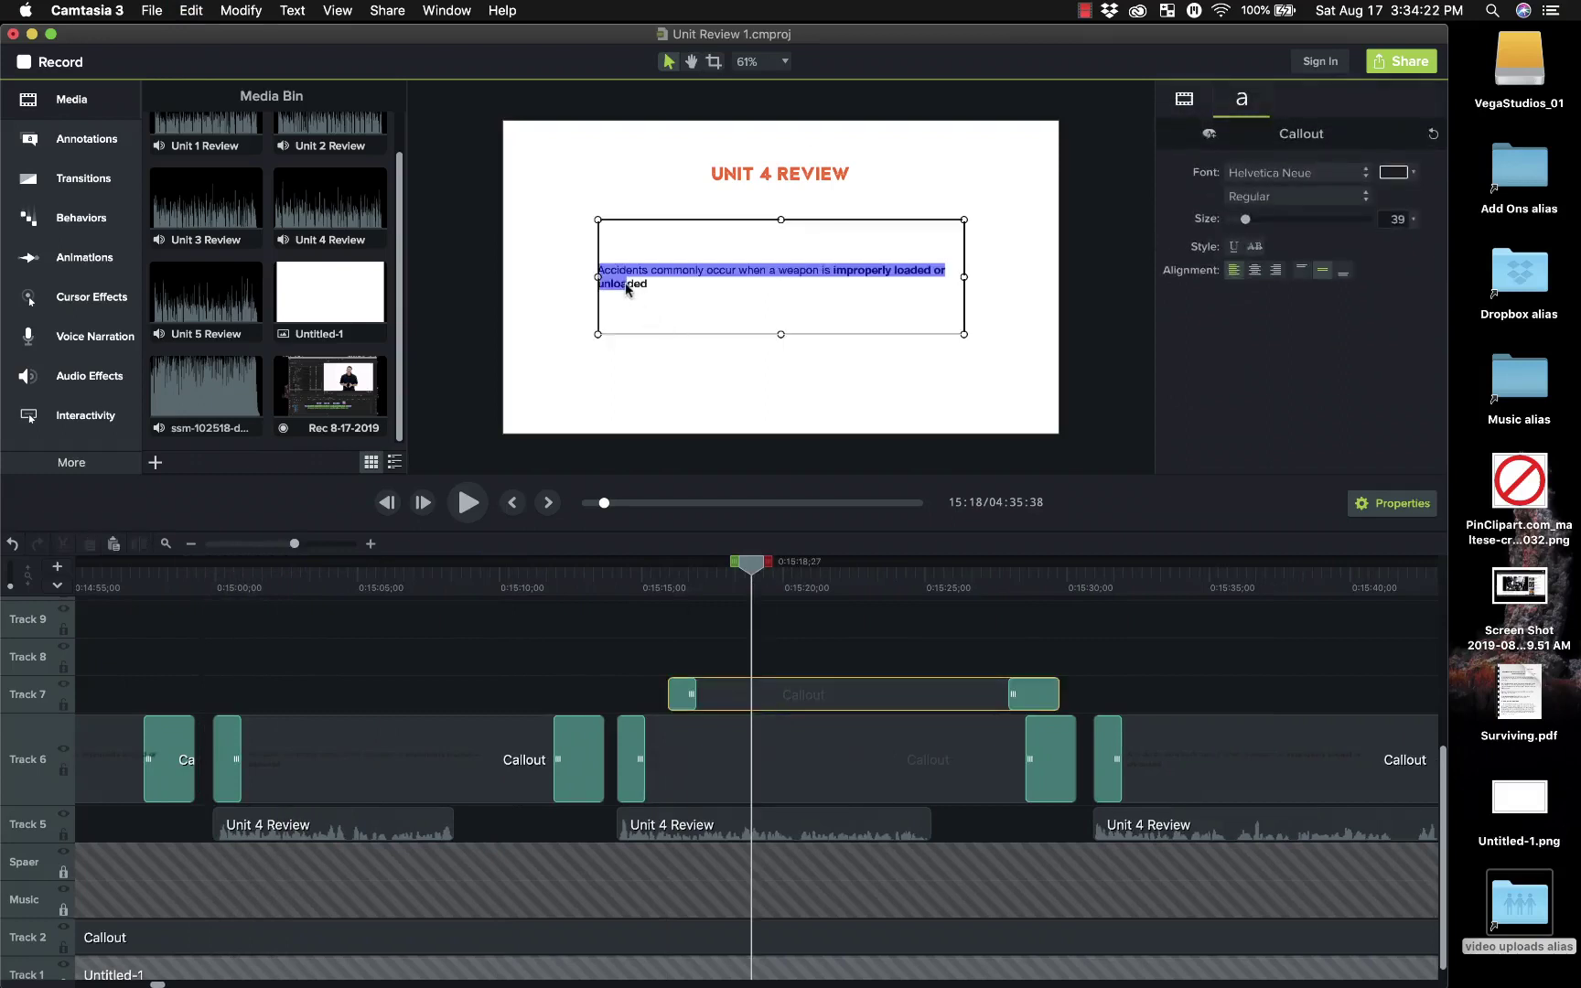
click(784, 660)
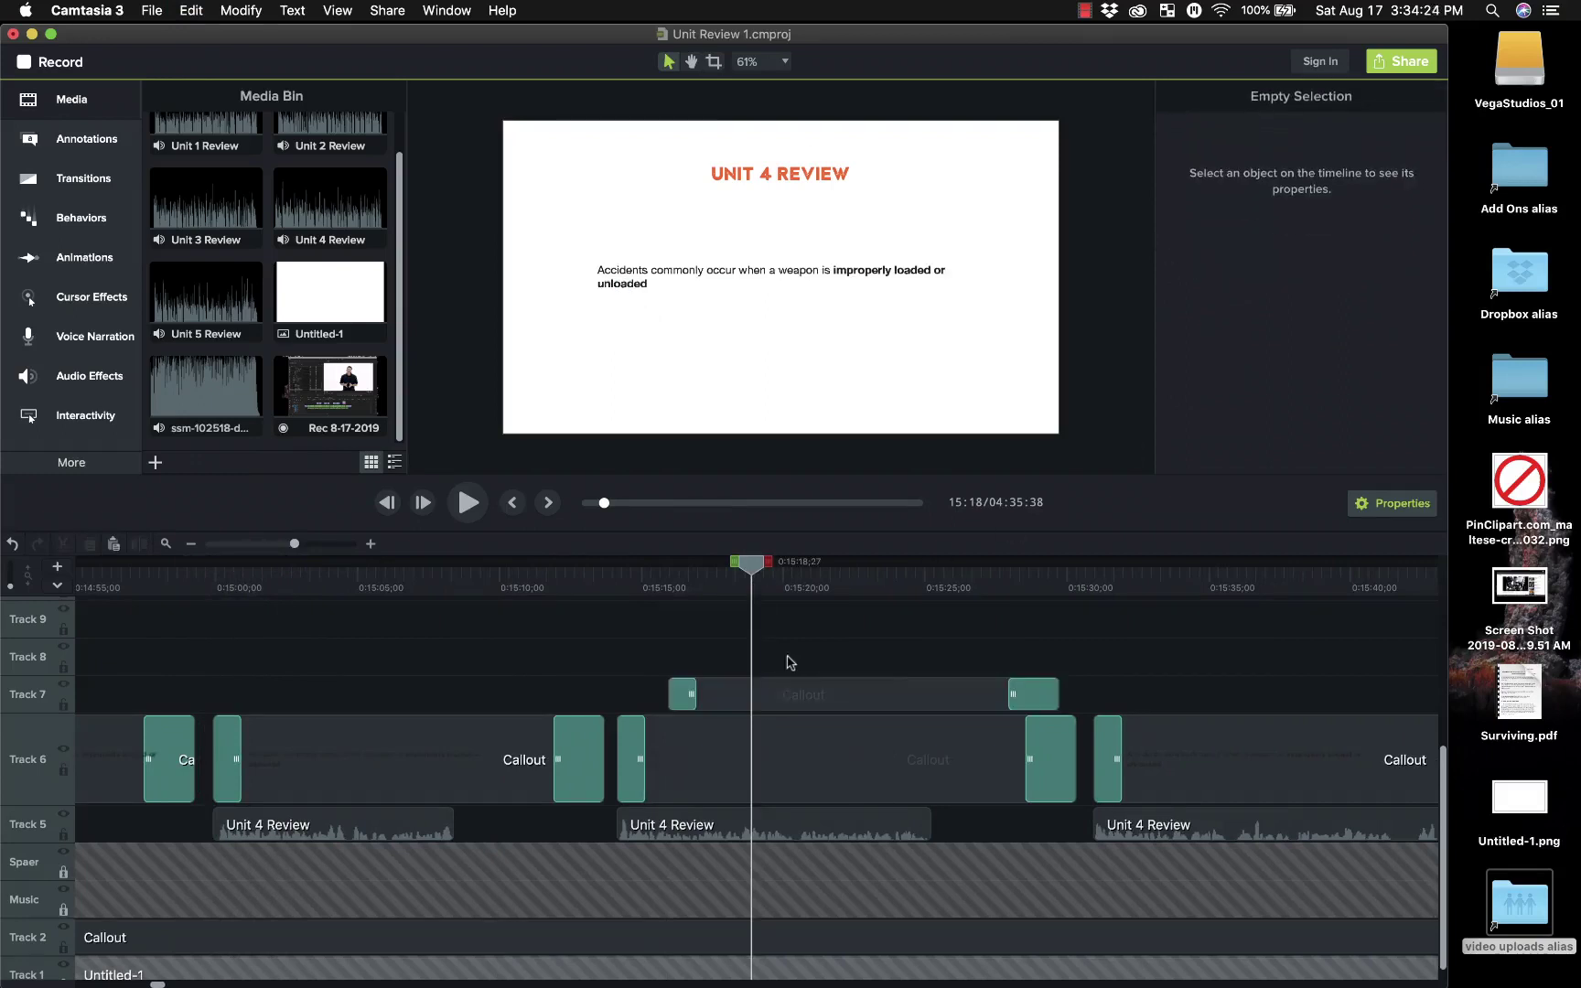
key(super+z)
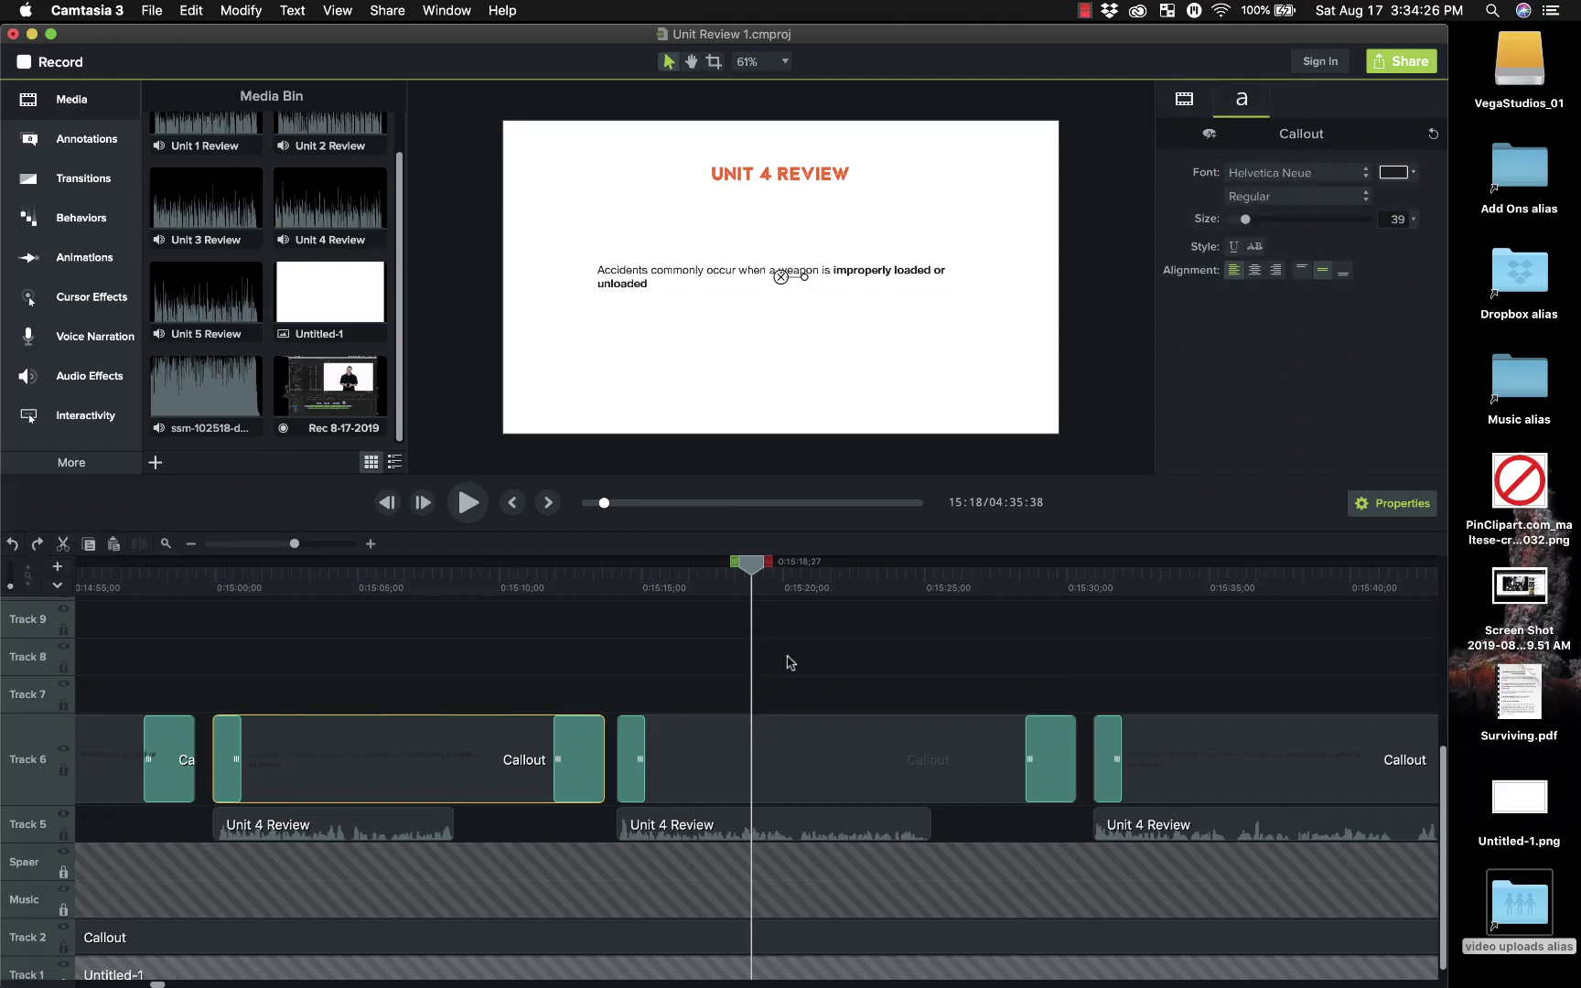
mouse_move(1034, 983)
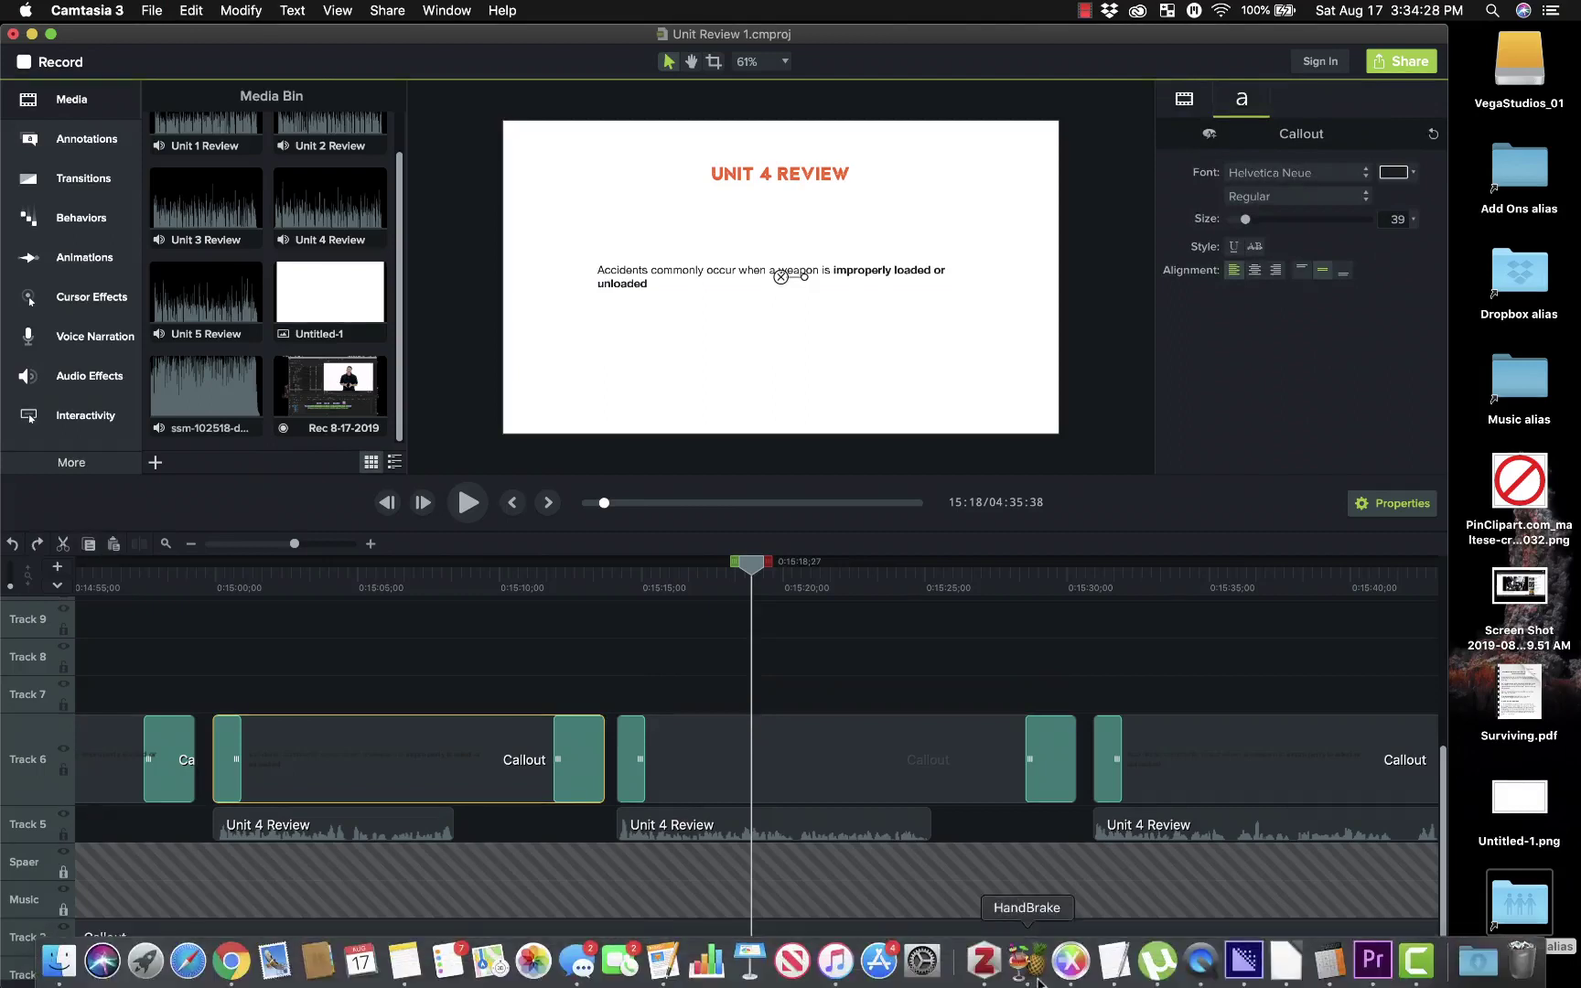
Step: Return to Premiere Pro, then bring the Chrome window with the YouTube 'Hurricane' video forward
click(1372, 961)
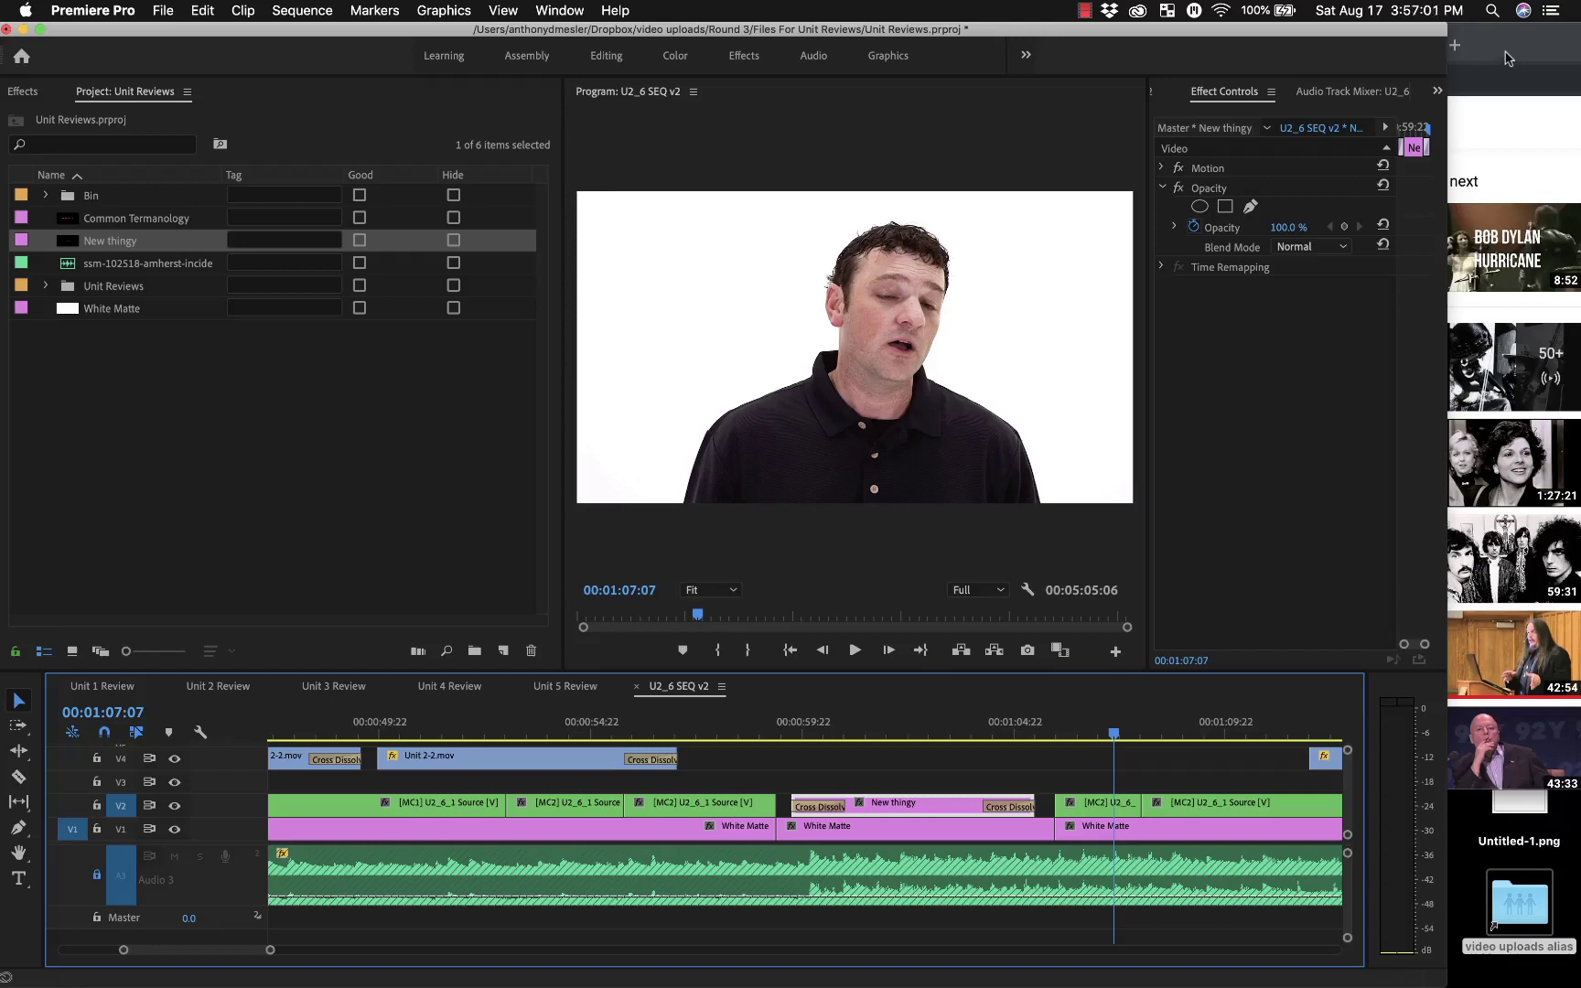
click(1508, 59)
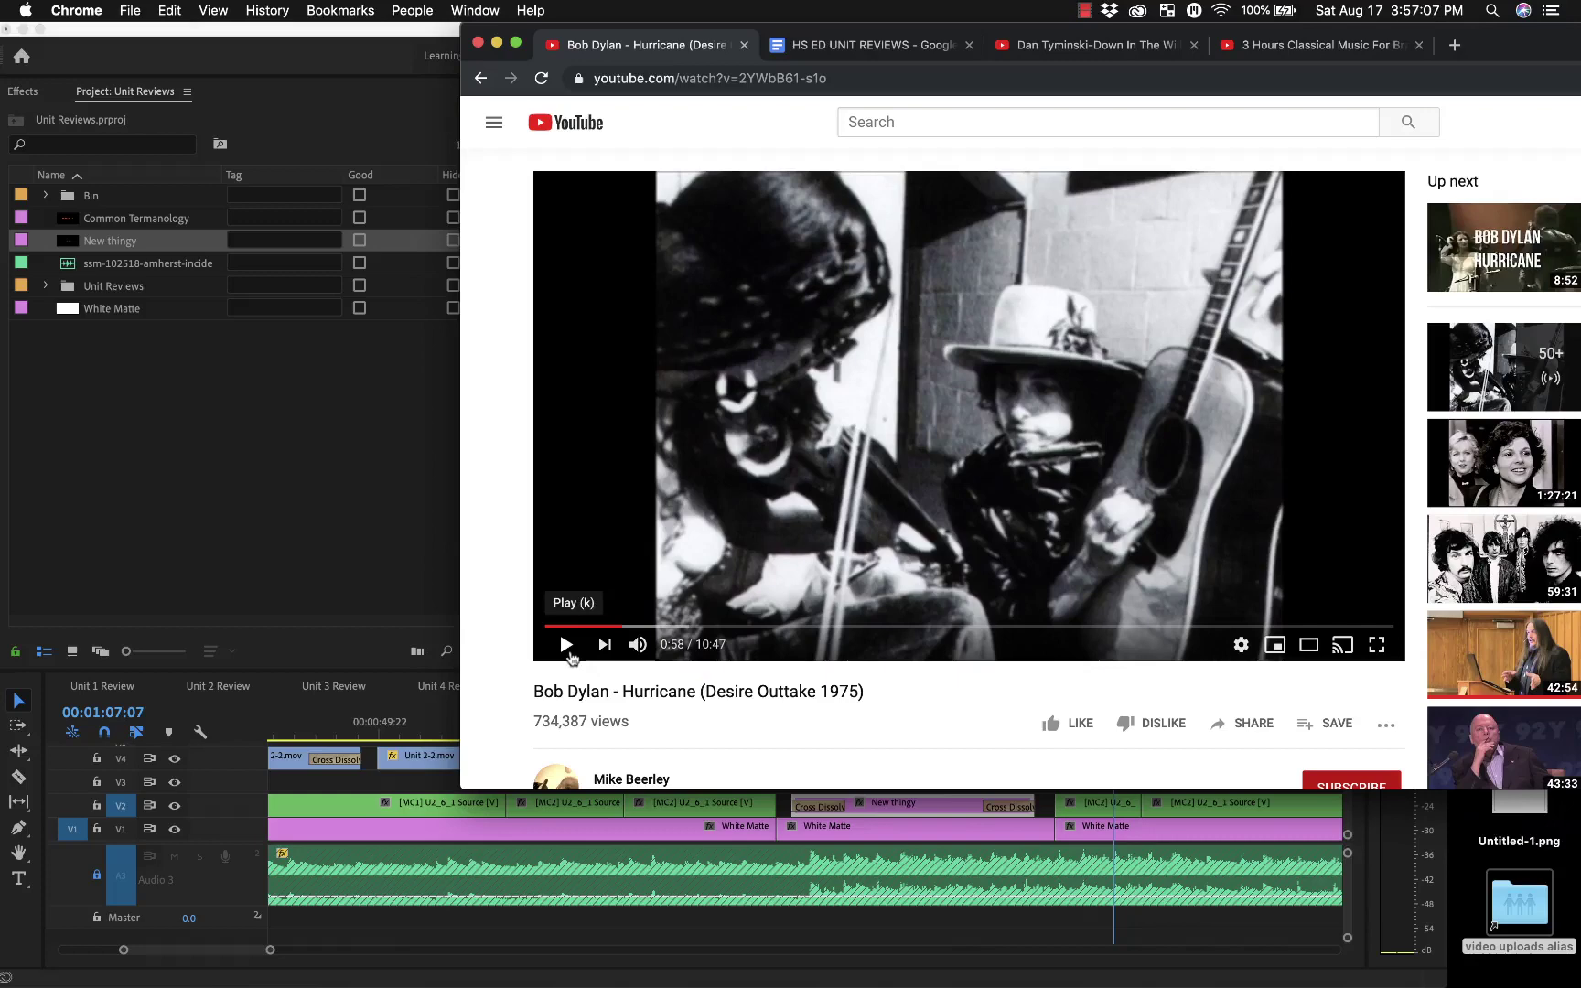
Step: Resume playback of the 'Hurricane (Desire Outtake 1975)' video on YouTube
click(566, 645)
mouse_move(701, 983)
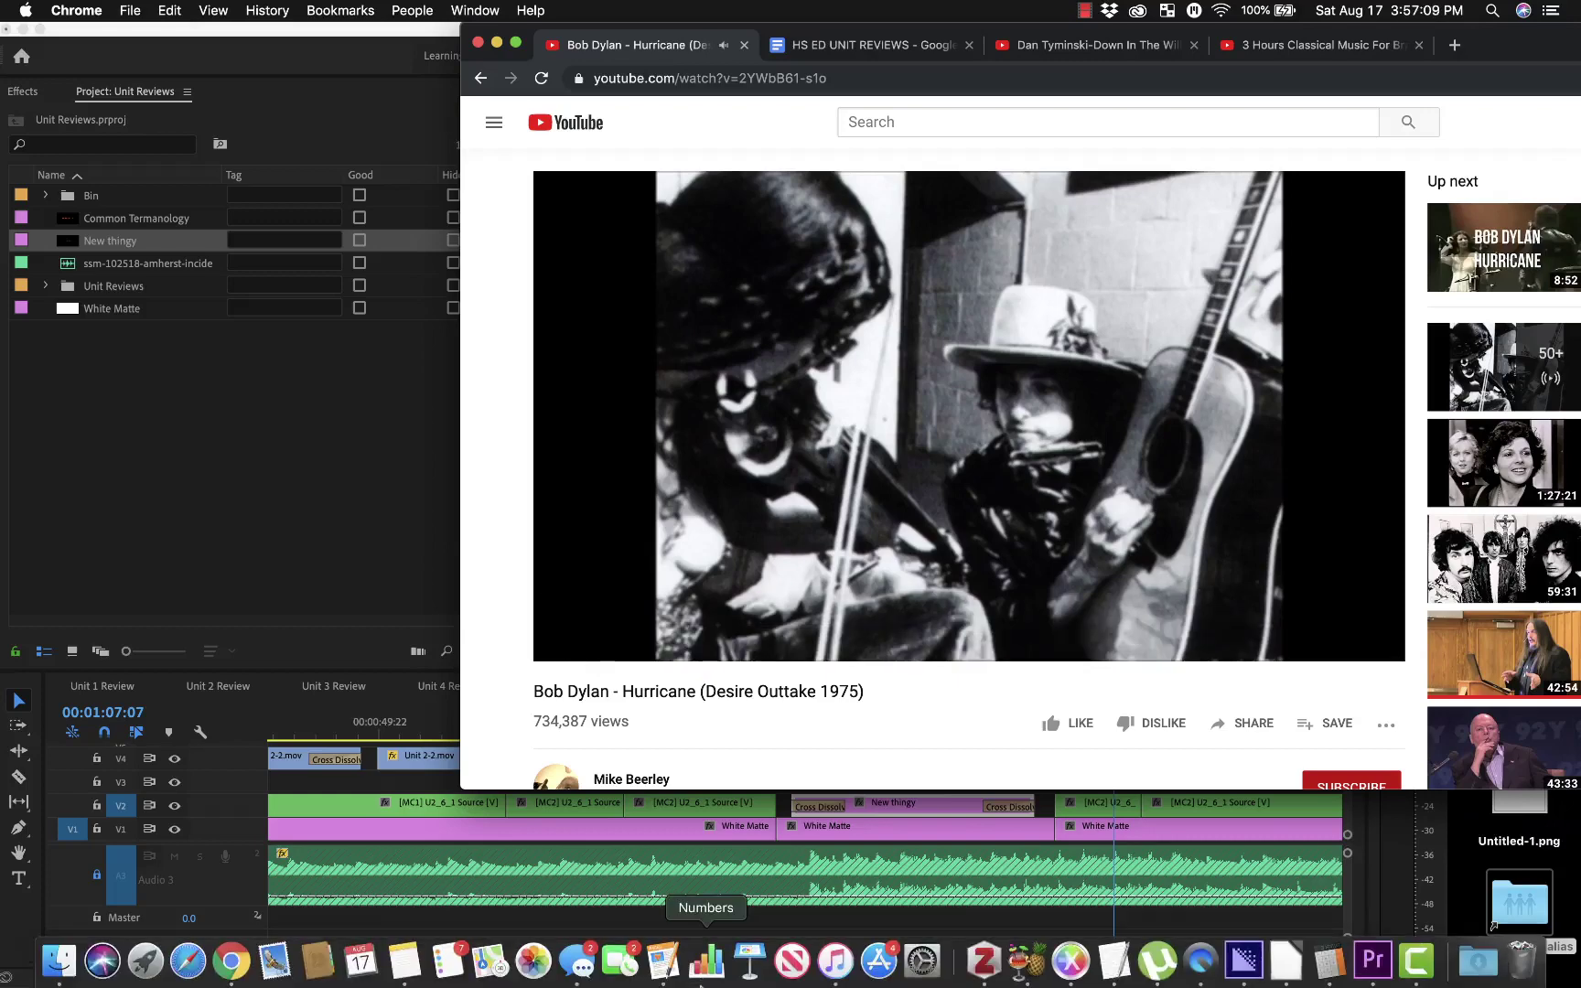